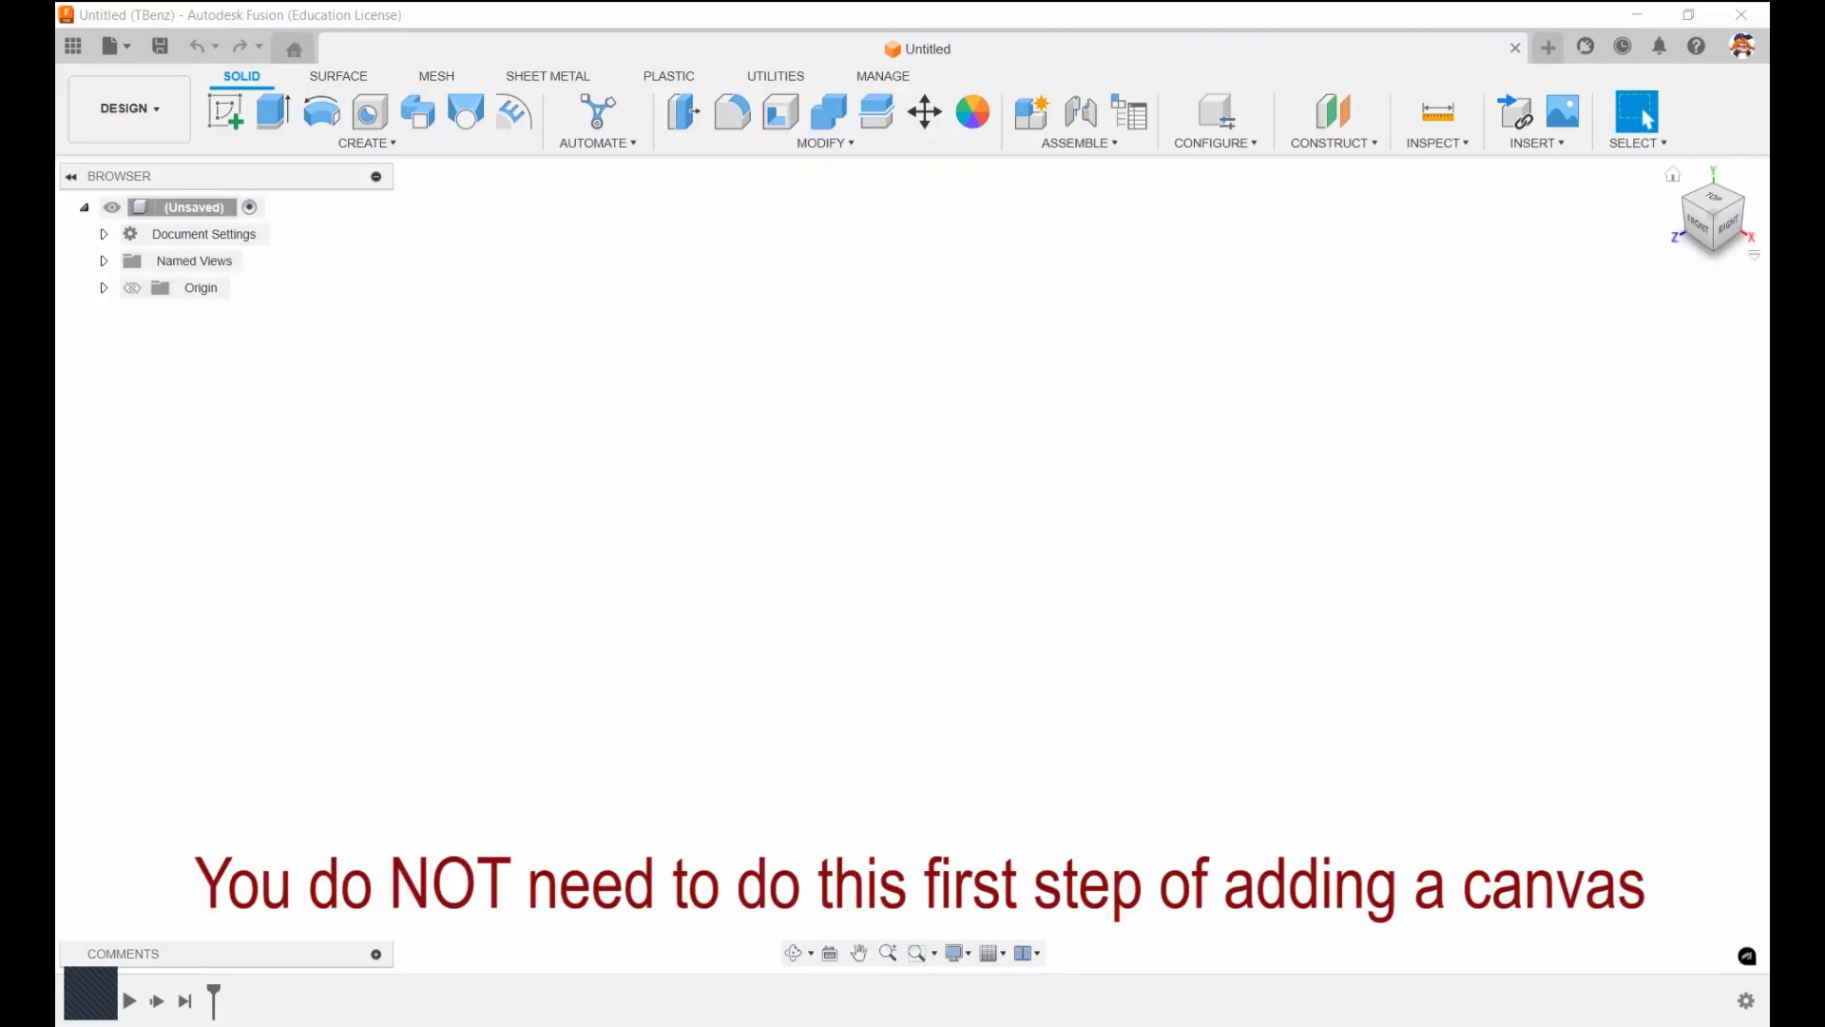
Insert the Track A image as a canvas on the XY plane, scaled to 4.086 and placed clear of the origin
{"action": "left_click", "coordinate": [1564, 142]}
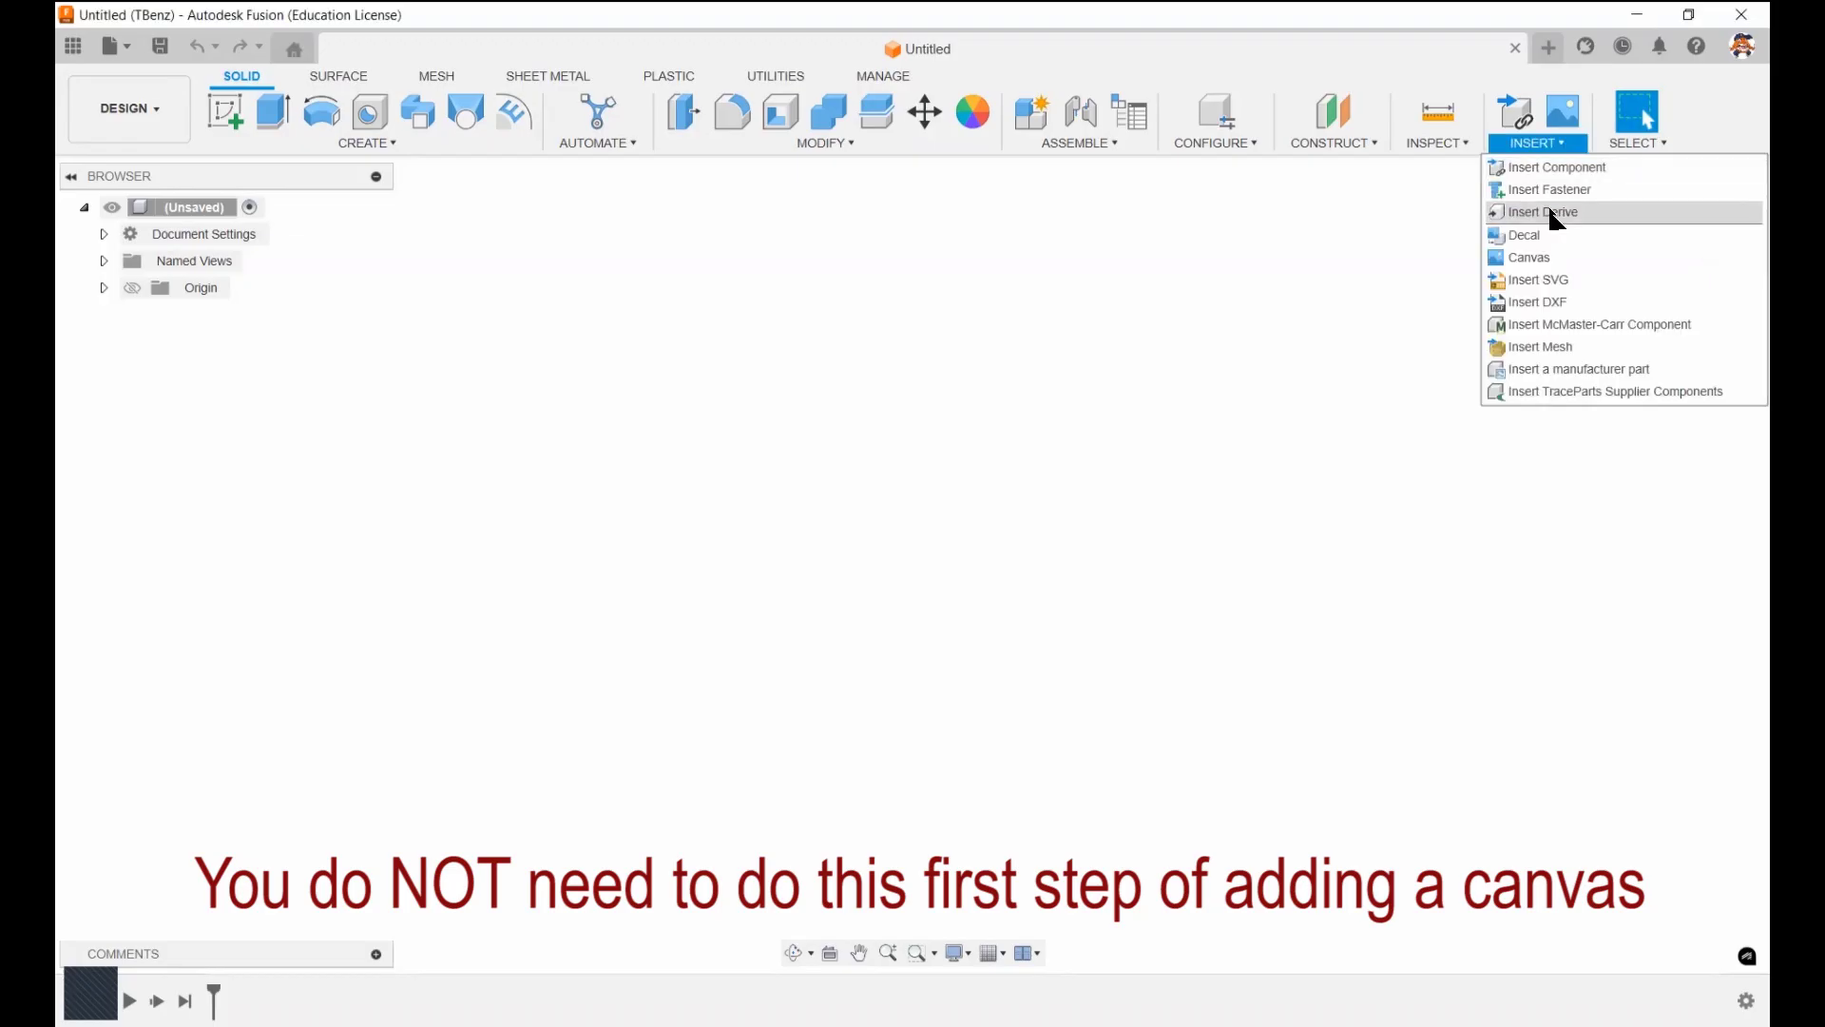
{"action": "left_click", "coordinate": [1550, 213]}
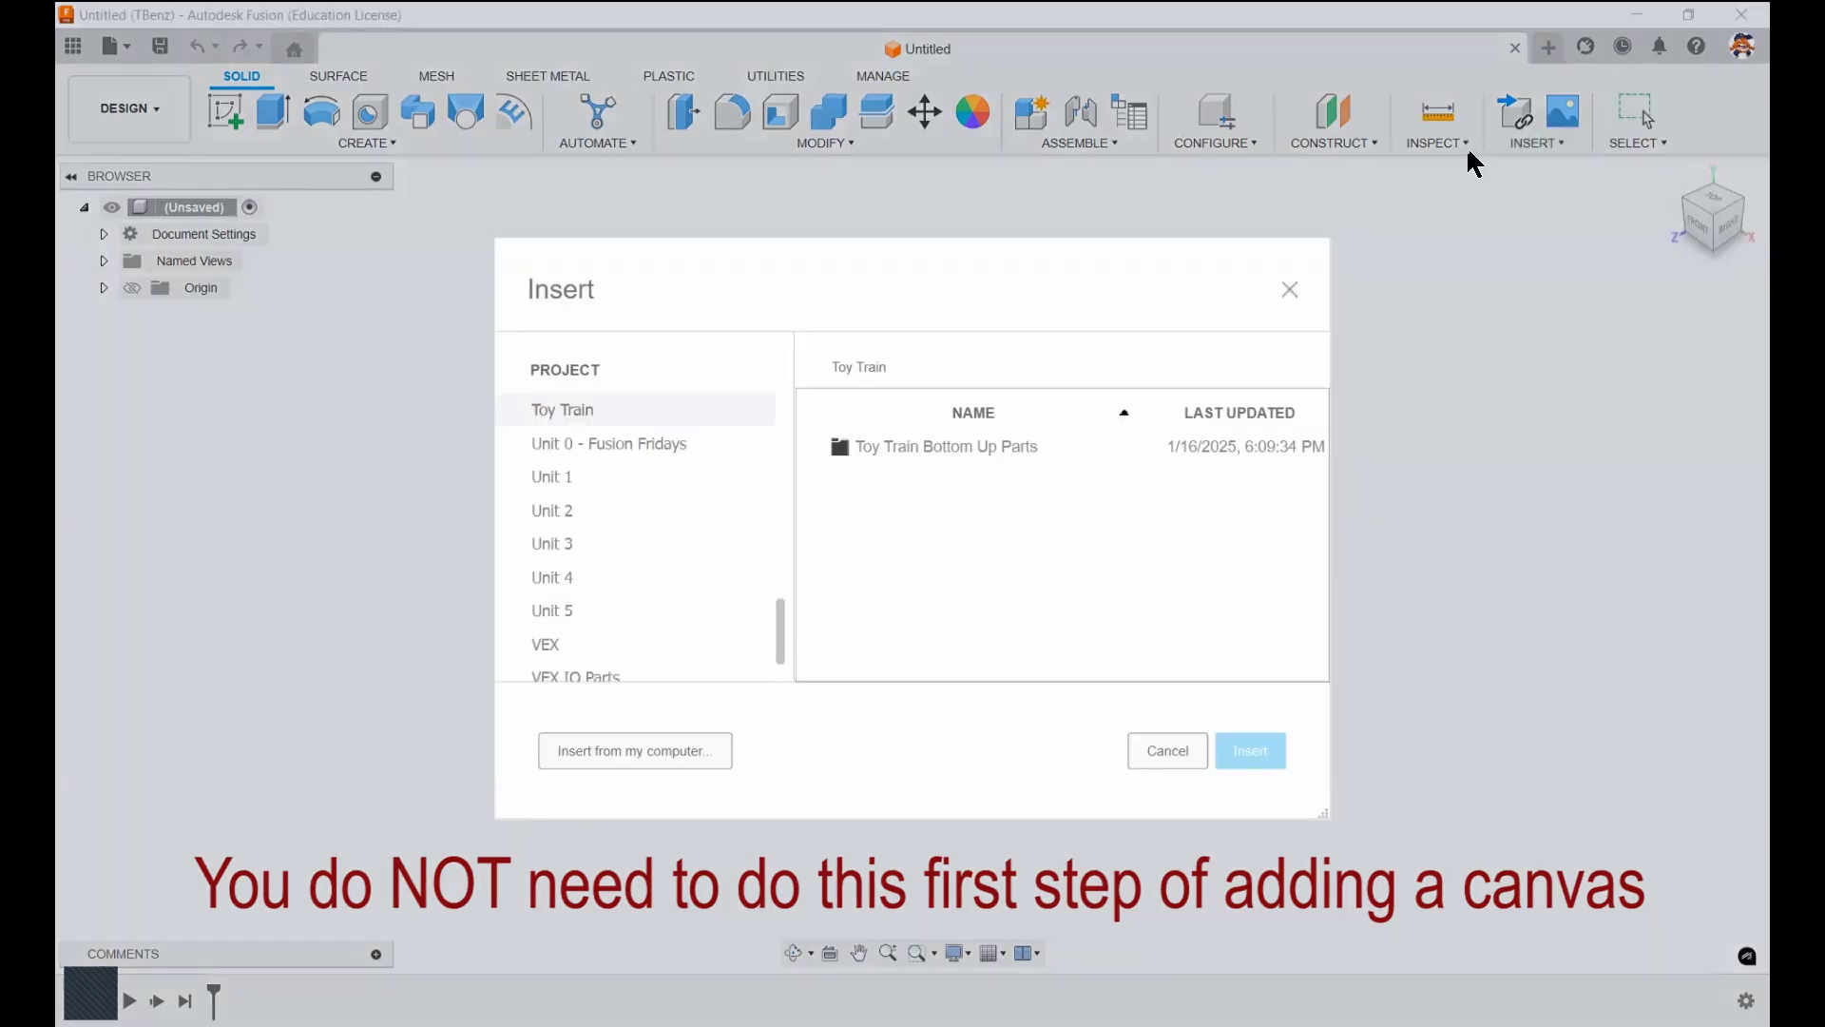
{"action": "left_click", "coordinate": [671, 753]}
{"action": "left_click", "coordinate": [787, 342]}
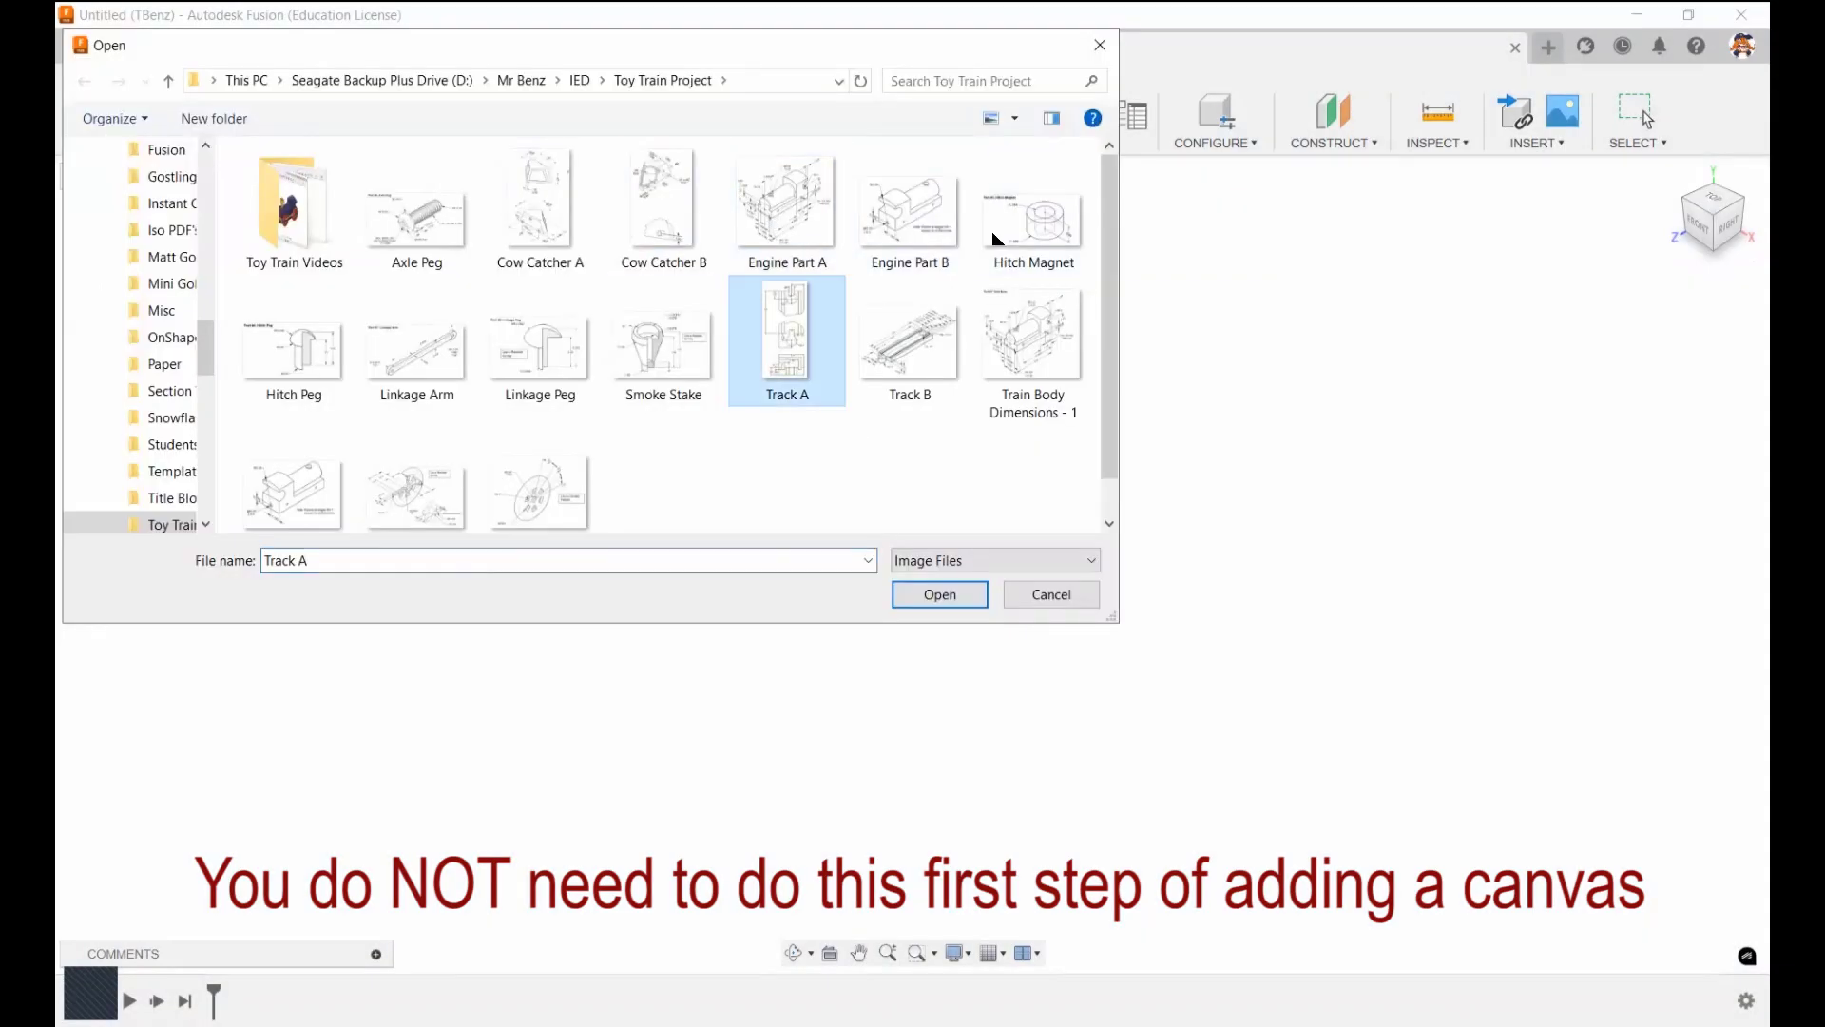
{"action": "left_click", "coordinate": [966, 589]}
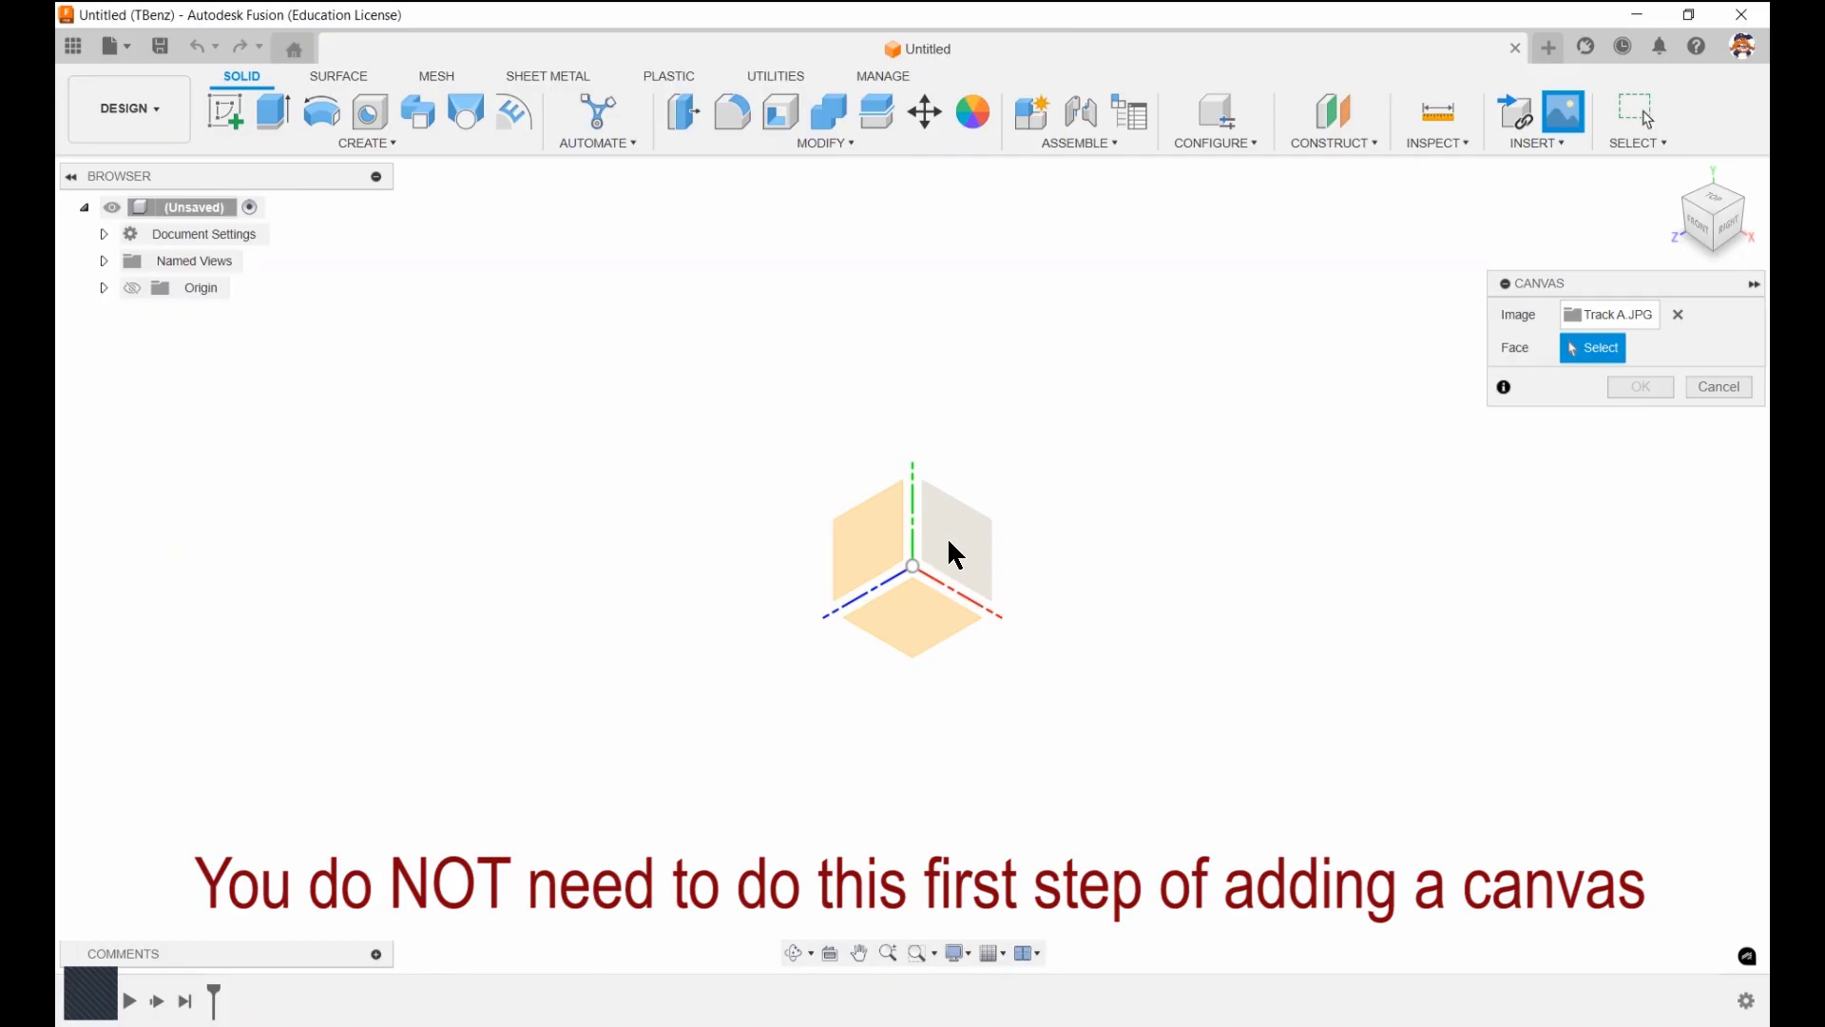
{"action": "left_click", "coordinate": [950, 543]}
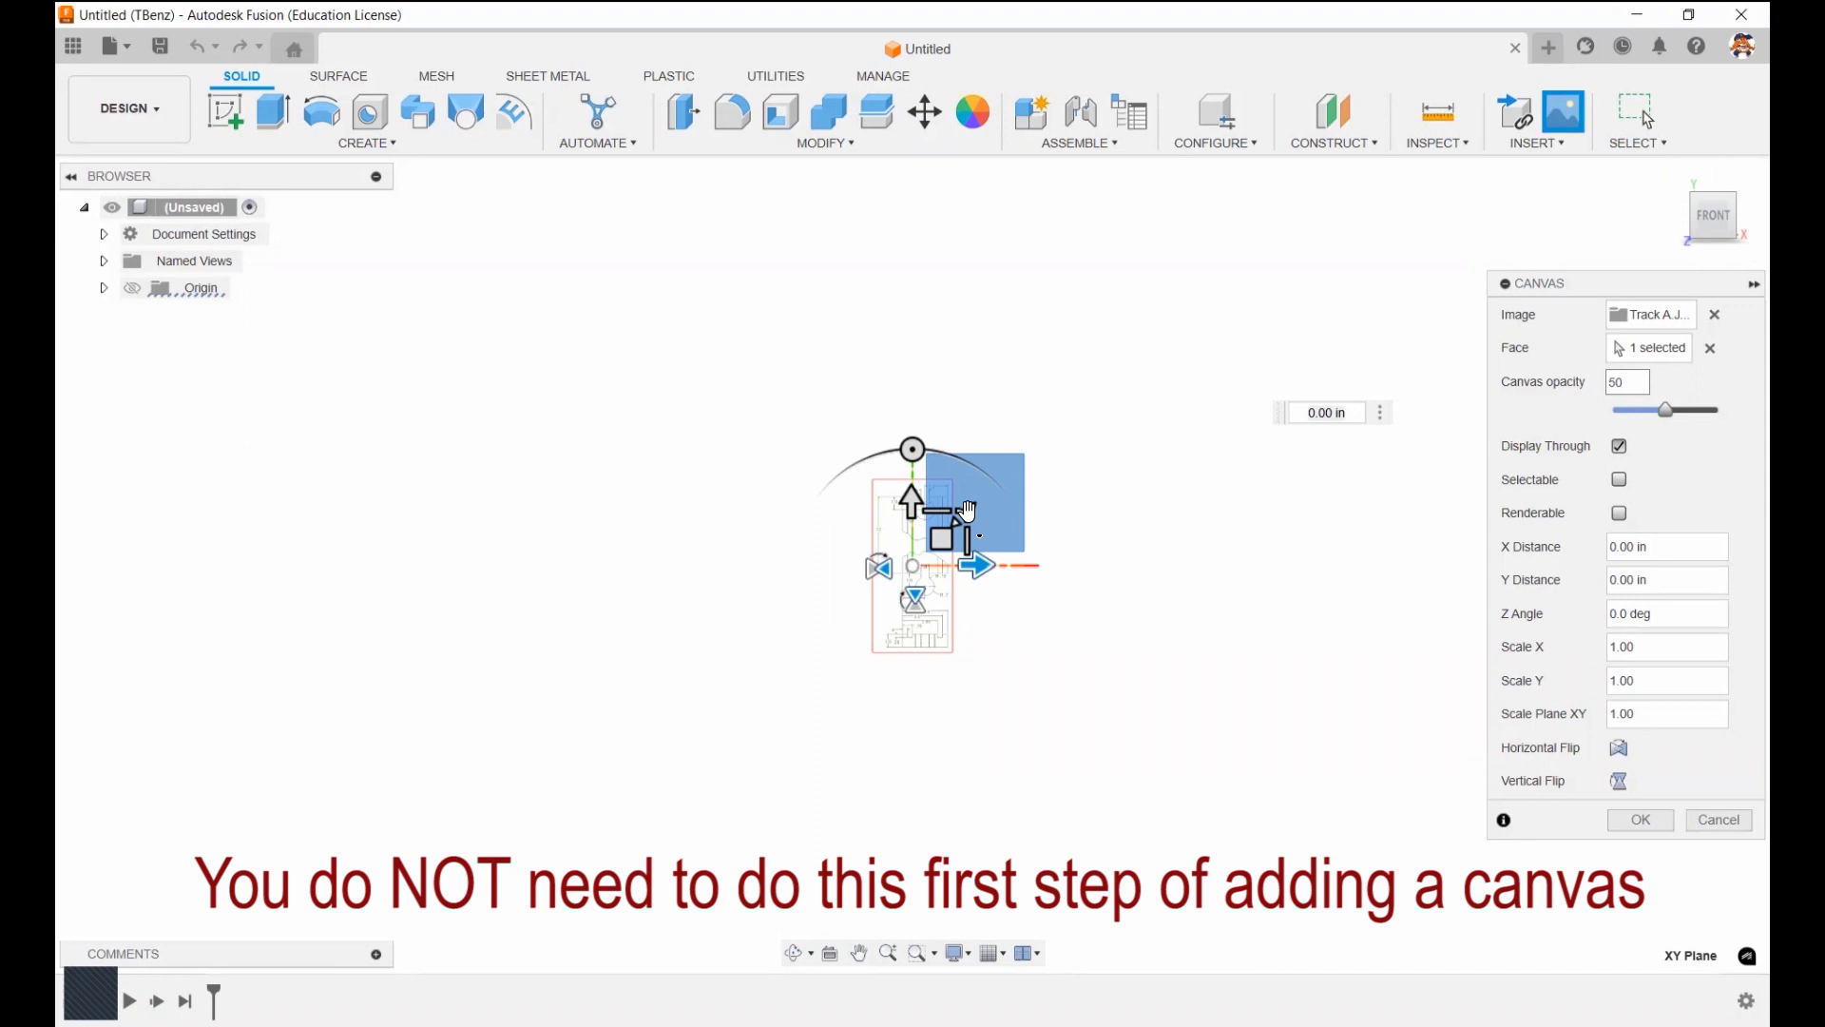
{"action": "left_click_drag", "start_coordinate": [968, 510], "coordinate": [910, 541]}
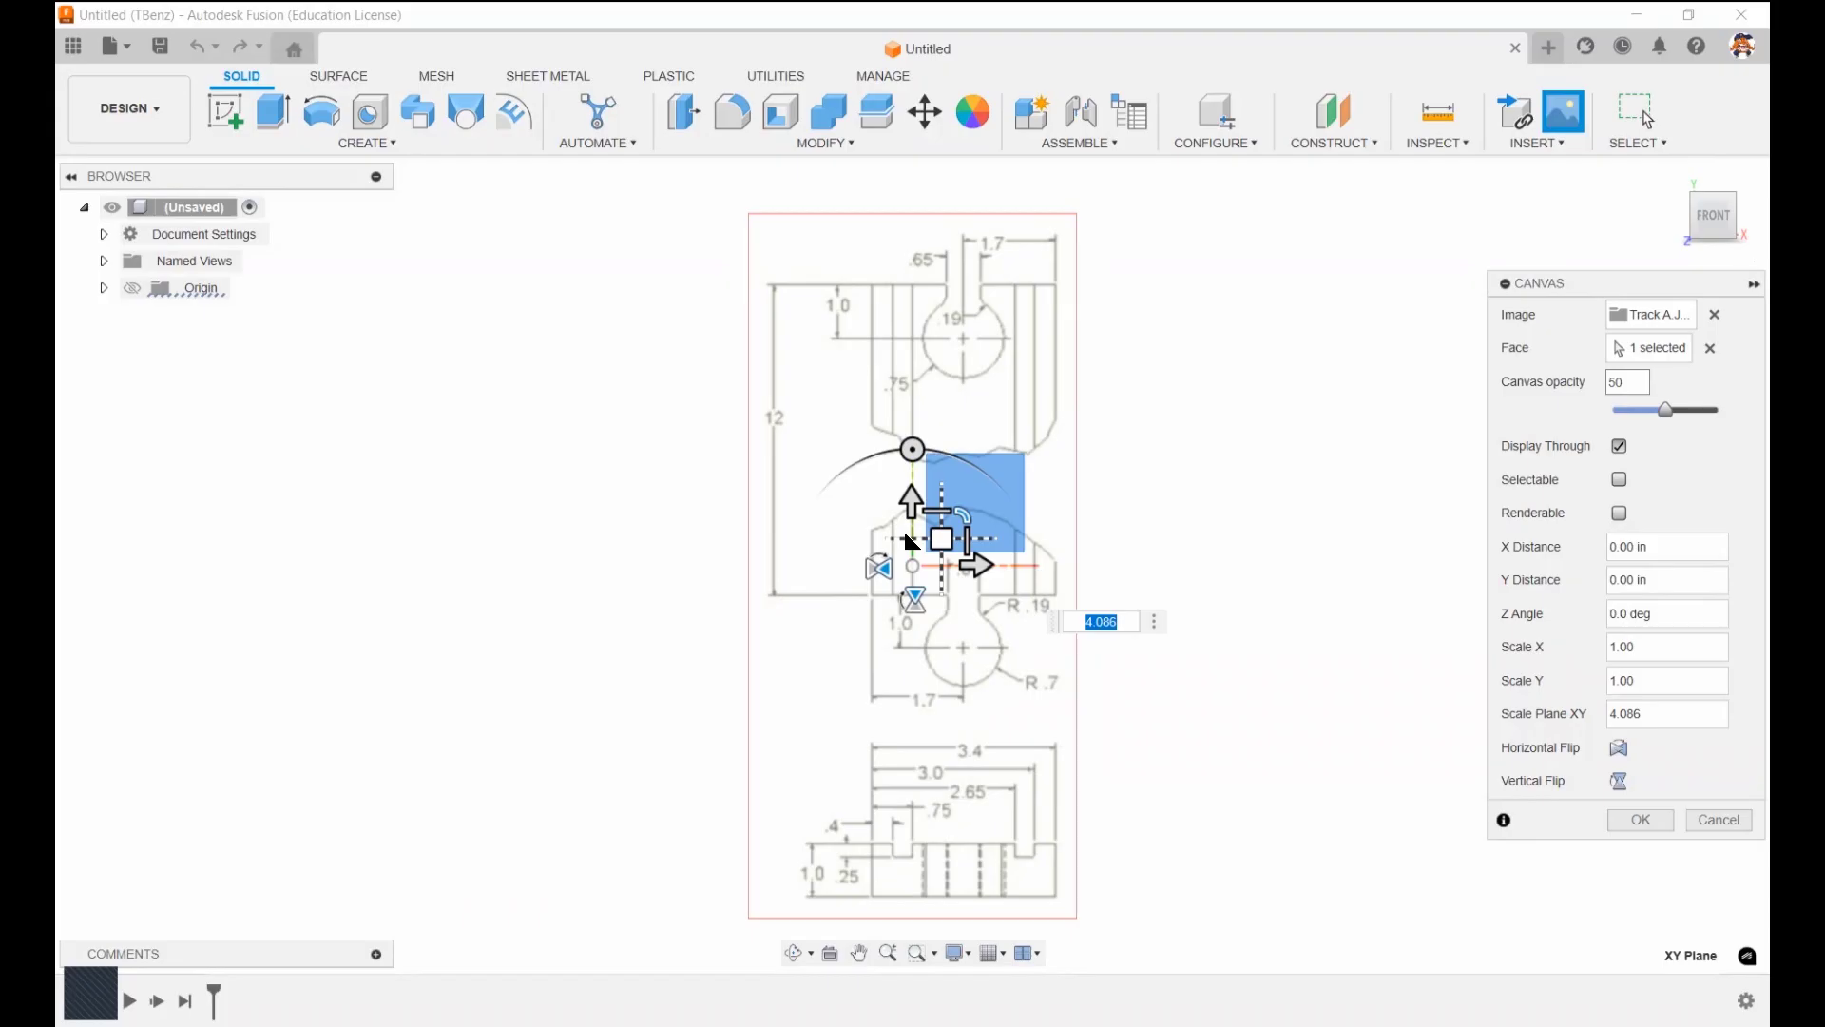
{"action": "key", "text": "Return"}
Start a sketch on the XY plane and draw a rectangle 3.4 in wide and 1.0 in high from the origin
{"action": "key", "text": "shift+s"}
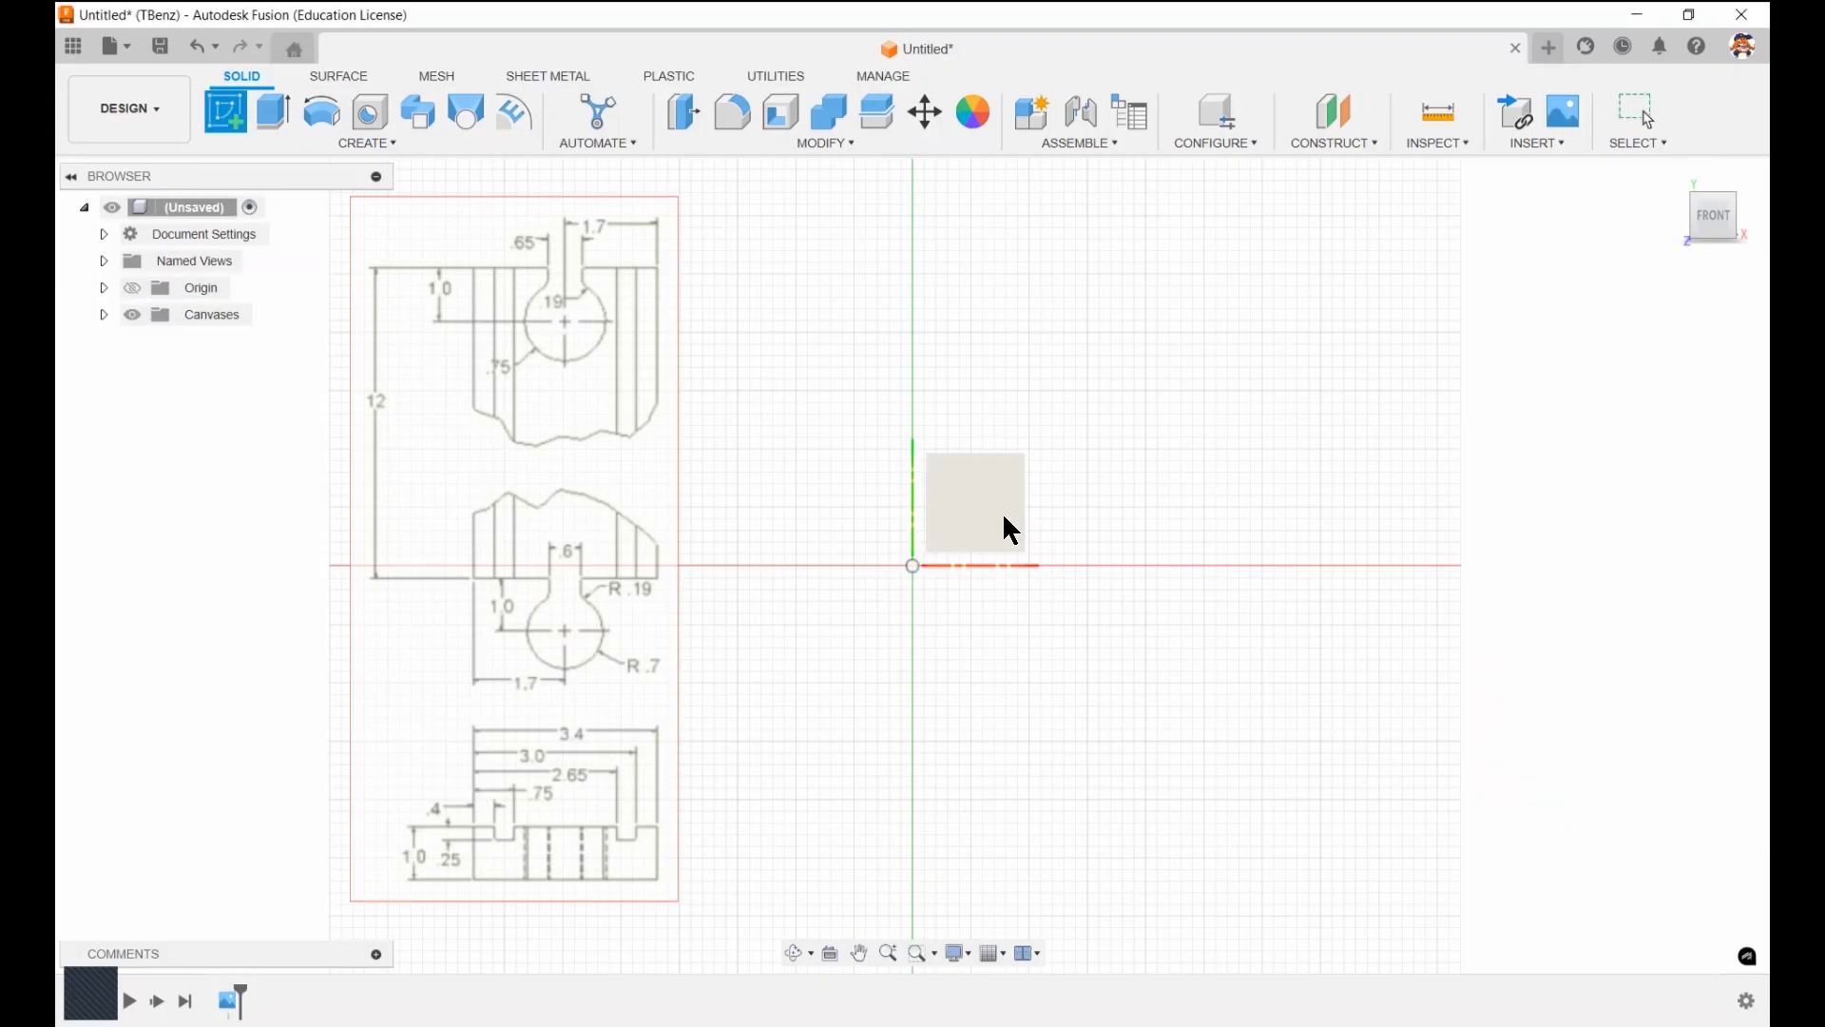
{"action": "left_click", "coordinate": [1004, 518]}
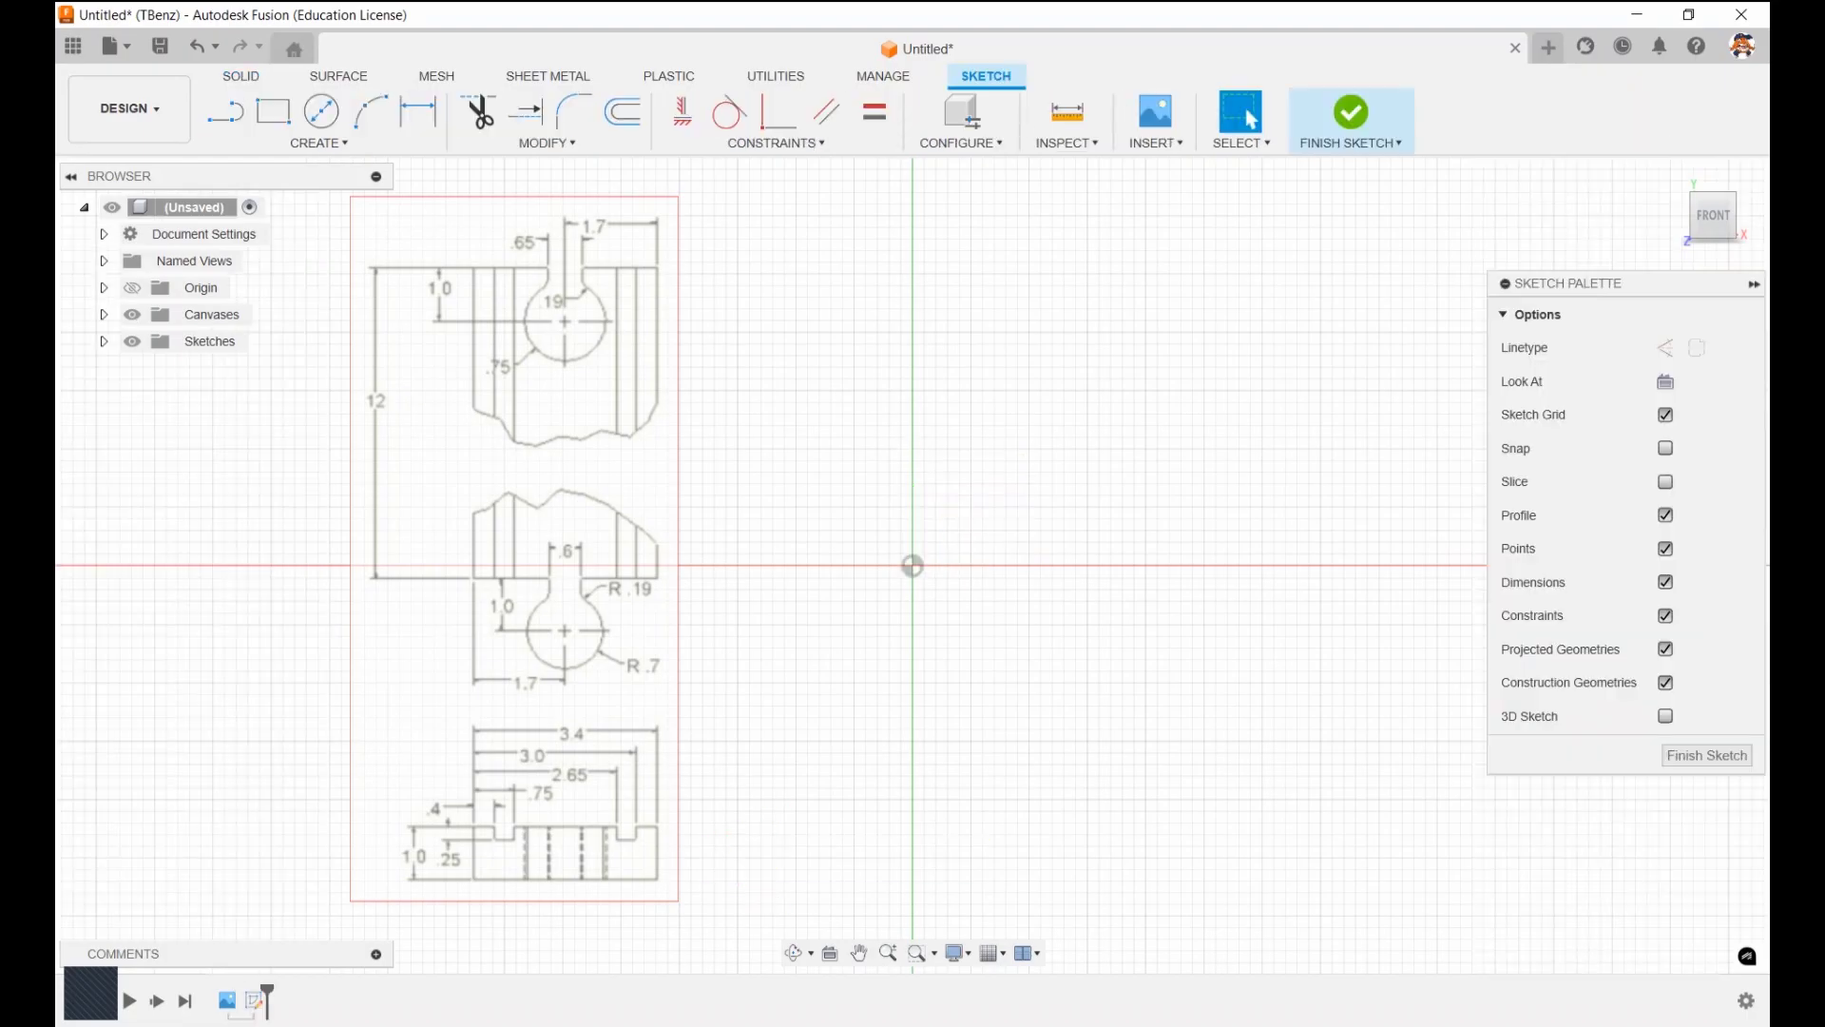
{"action": "left_click", "coordinate": [292, 133]}
{"action": "left_click", "coordinate": [912, 566]}
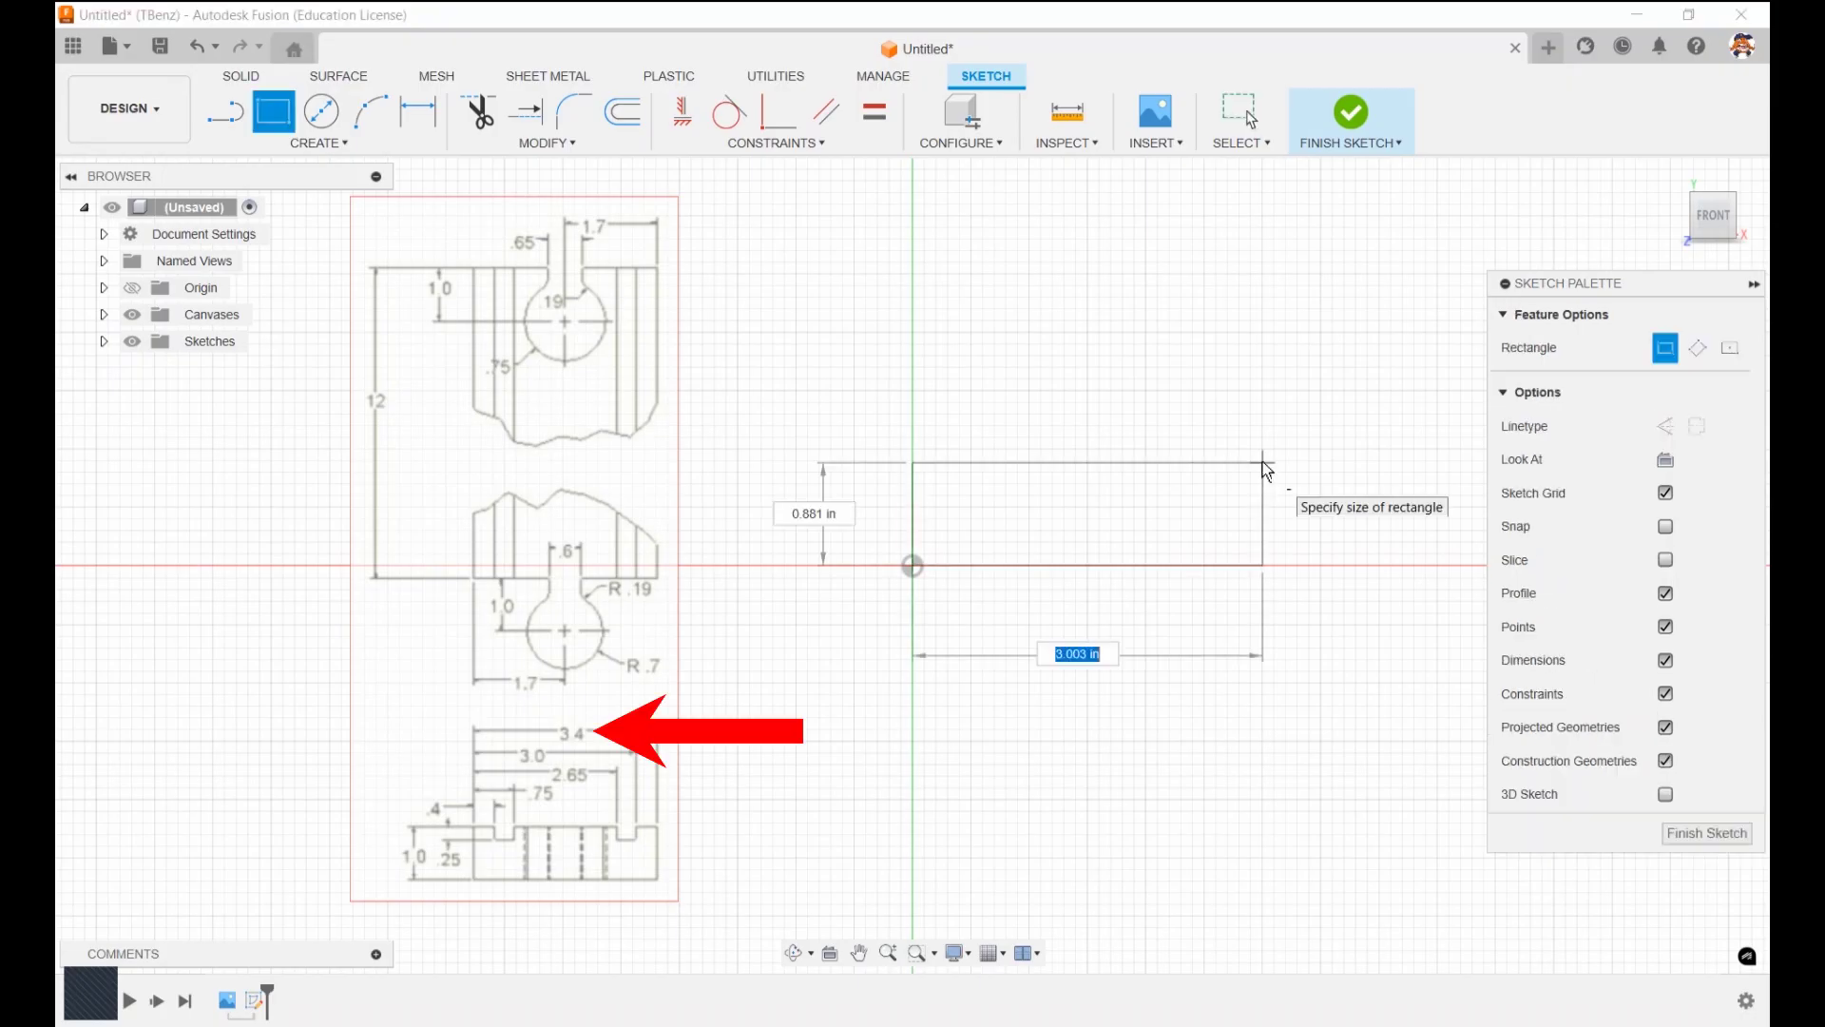
{"action": "type", "text": "3.4"}
{"action": "key", "text": "Tab"}
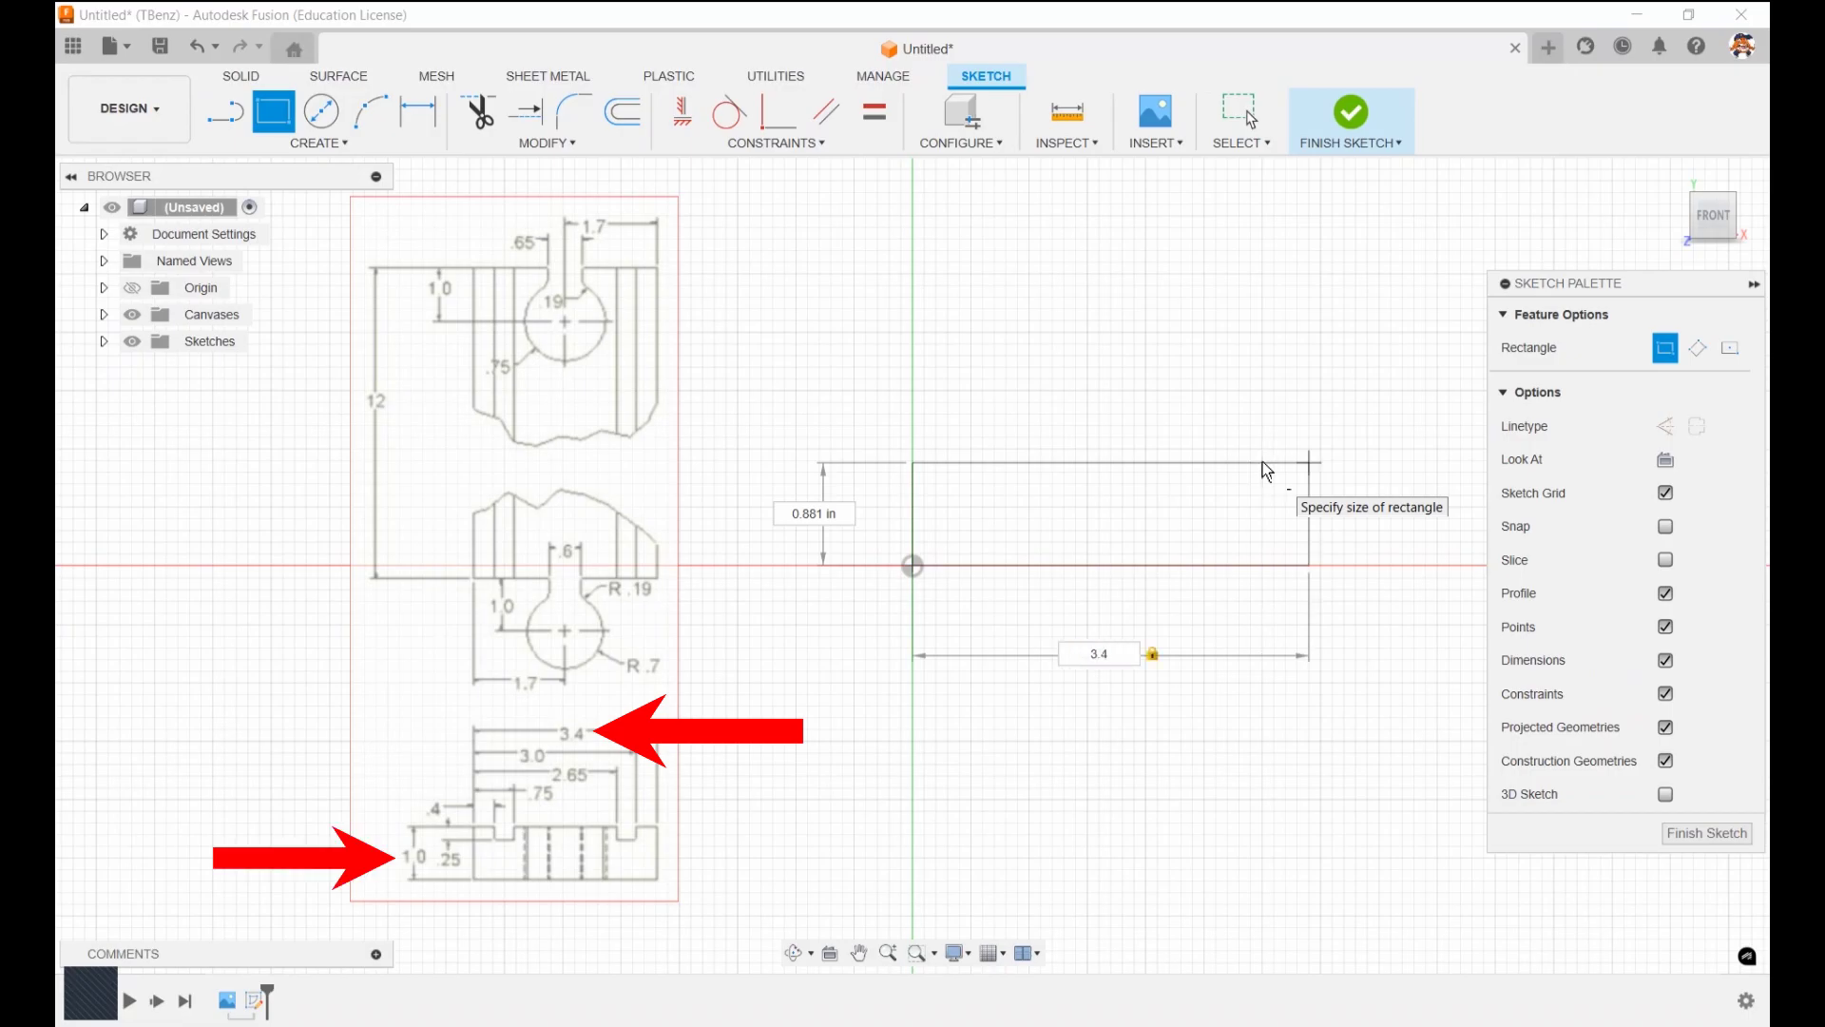
{"action": "type", "text": "1"}
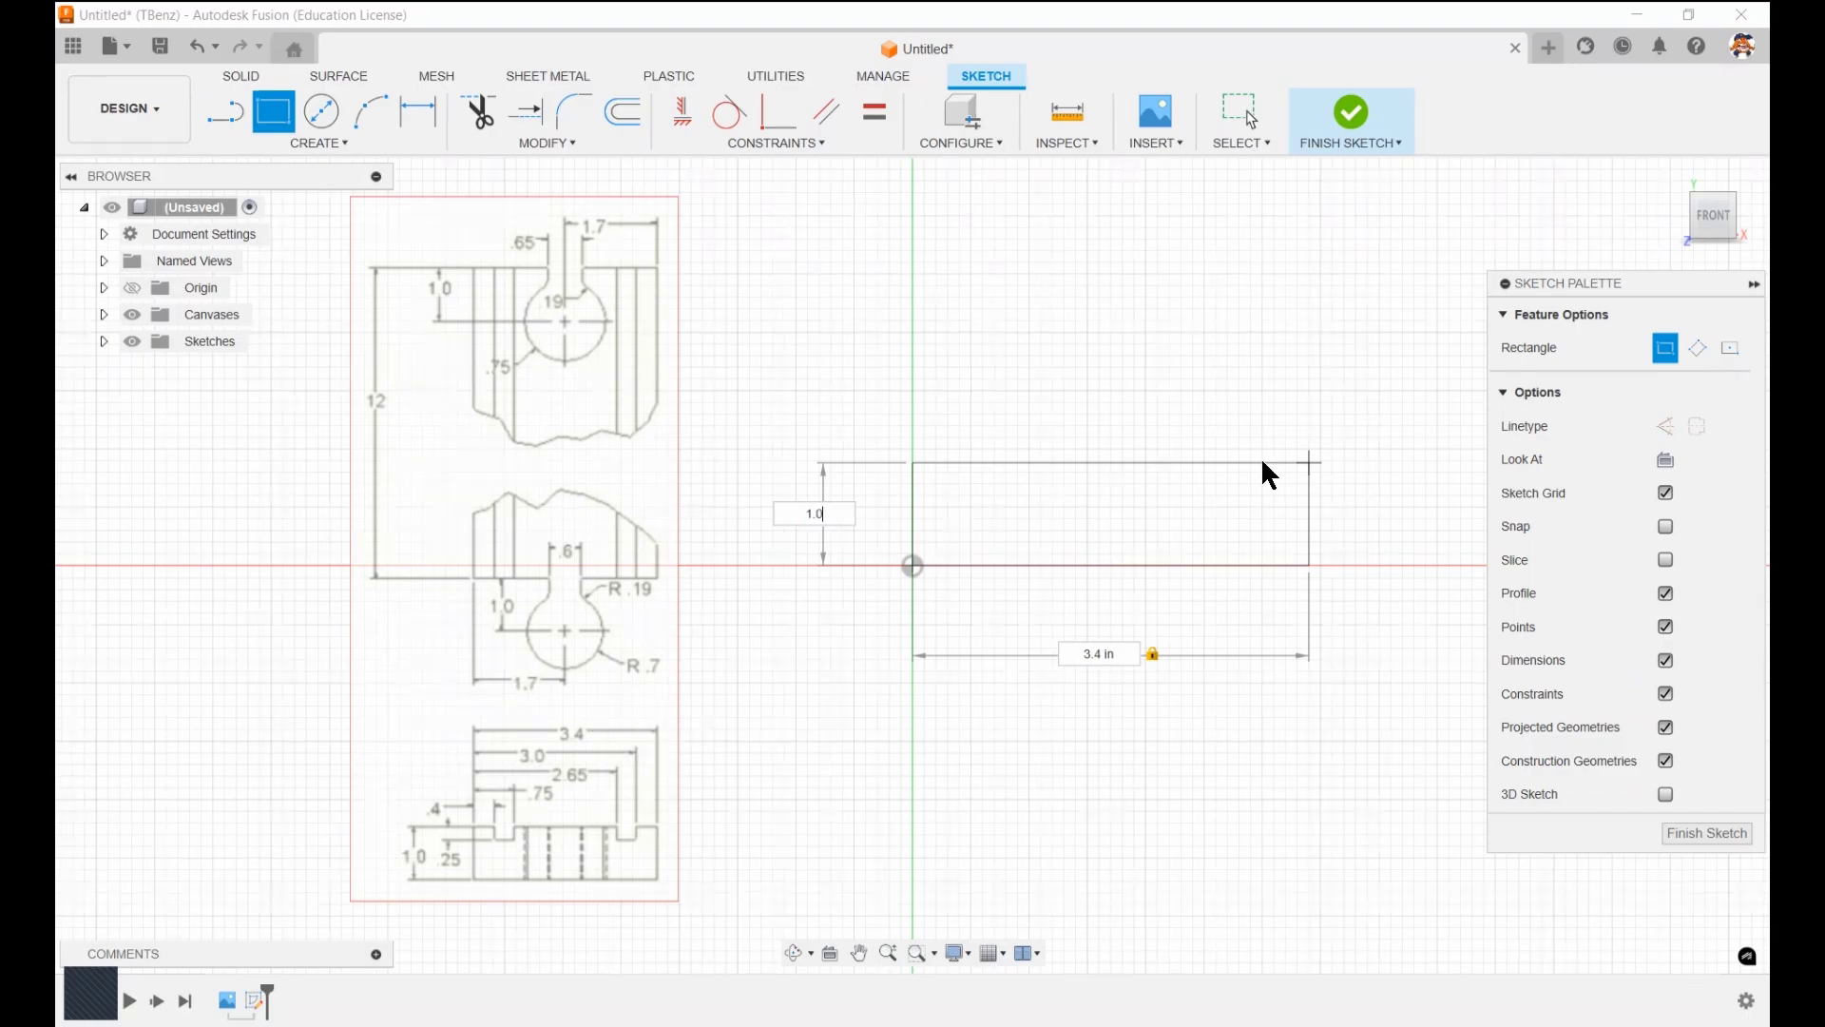
{"action": "key", "text": "Return"}
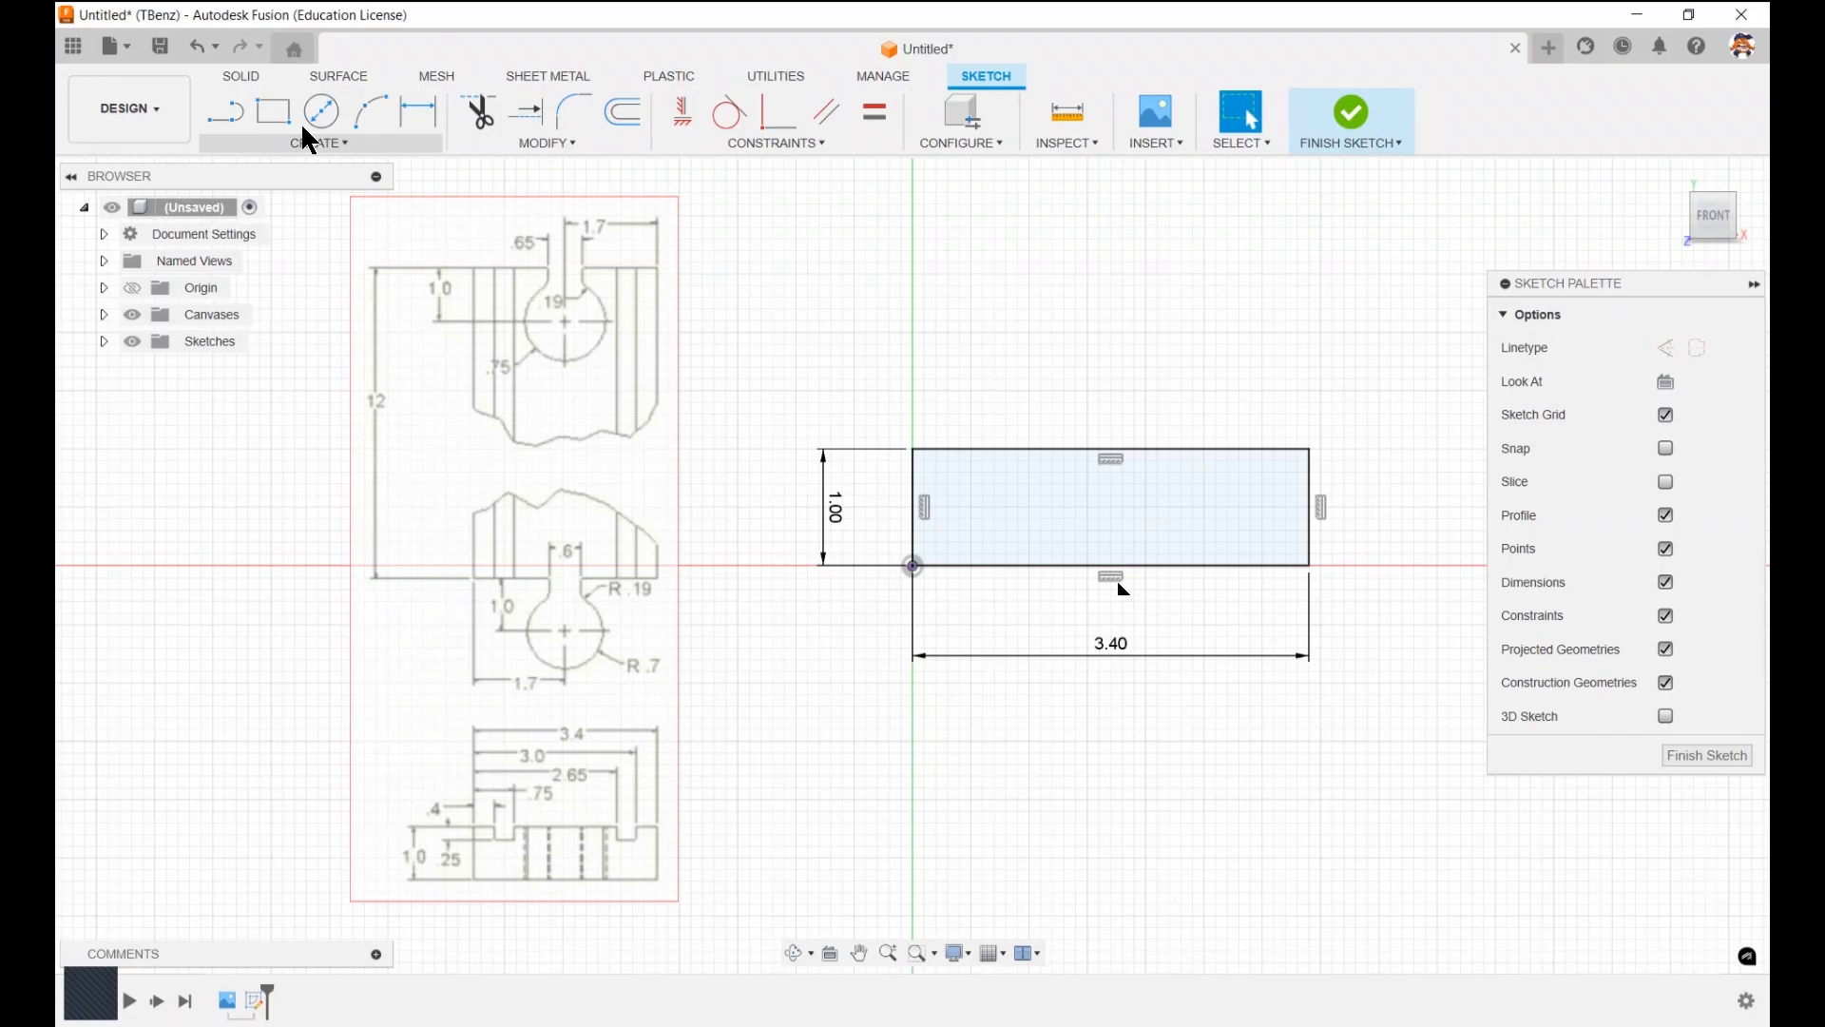
Draw two small notch rectangles about 0.32 in deep hanging from the large rectangle's top edge, one near each end
{"action": "key", "text": "r"}
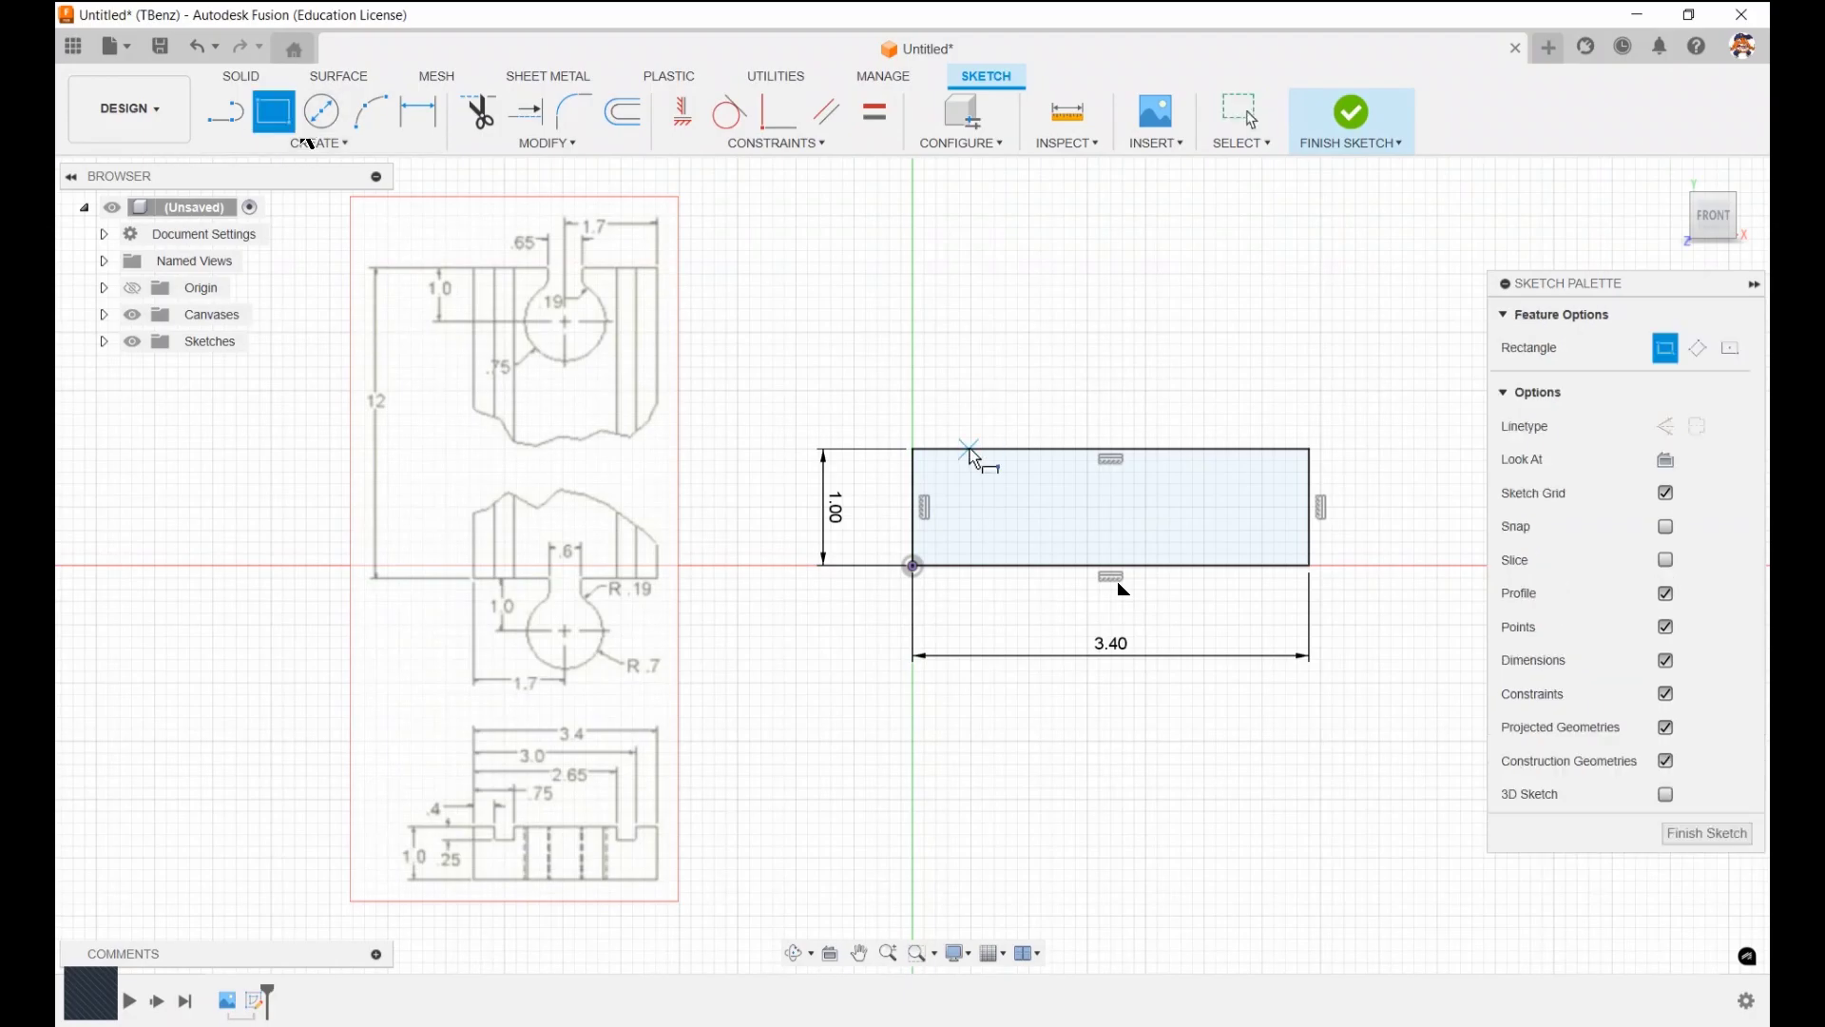
{"action": "left_click", "coordinate": [970, 449]}
{"action": "left_click", "coordinate": [1032, 486]}
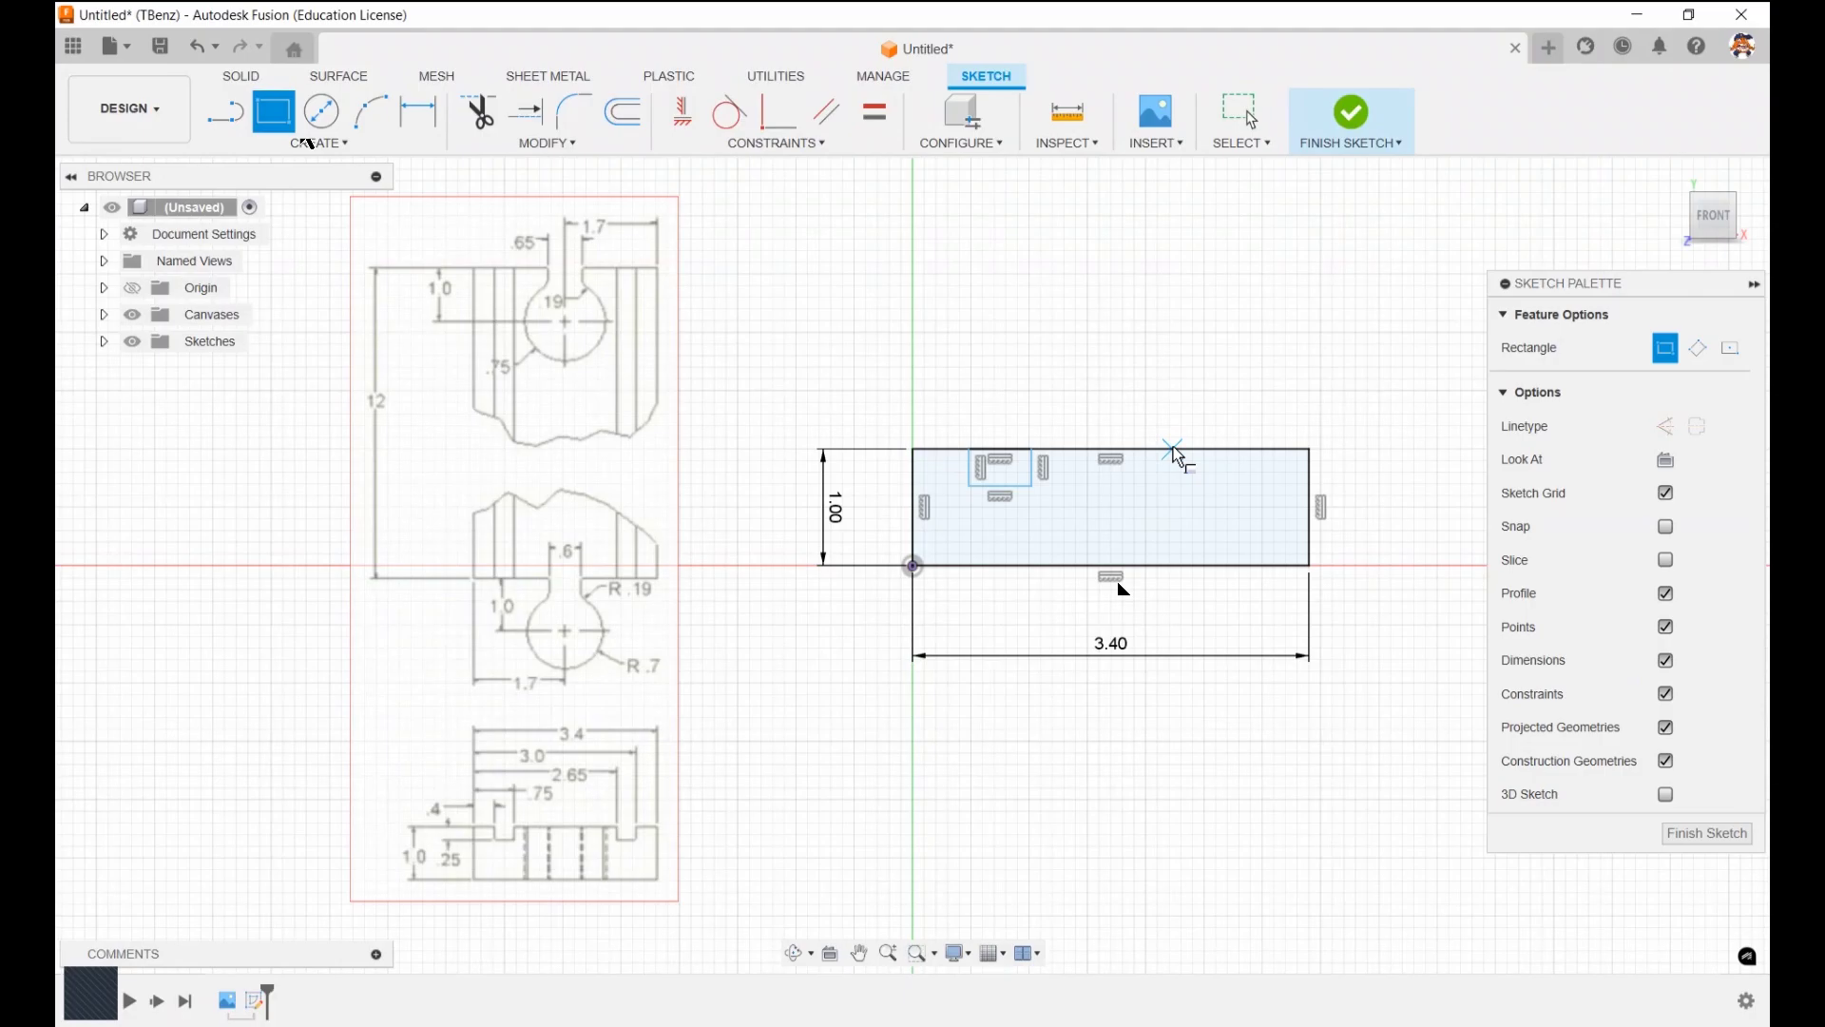
{"action": "left_click_drag", "start_coordinate": [1173, 449], "coordinate": [1248, 486]}
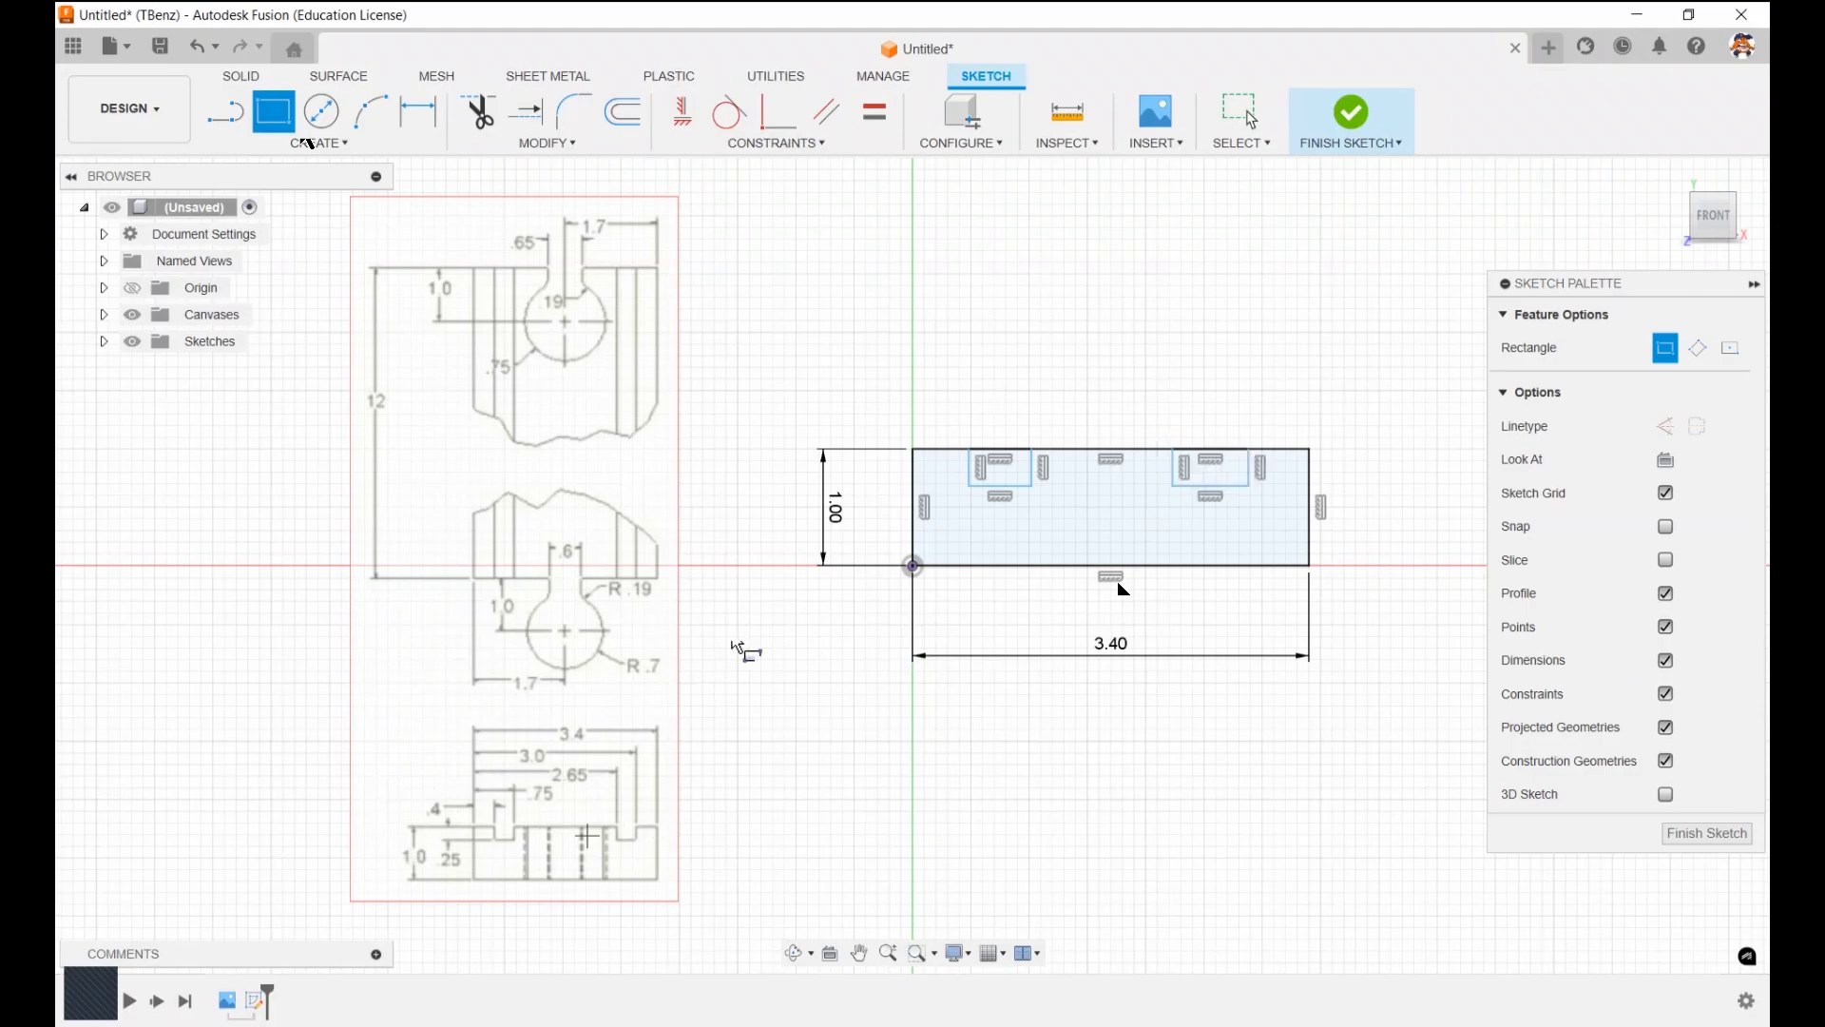
Dimension the left notch's near side 0.4 in from the large rectangle's left edge
{"action": "scroll", "coordinate": [504, 832], "scroll_direction": "up", "scroll_amount": 5}
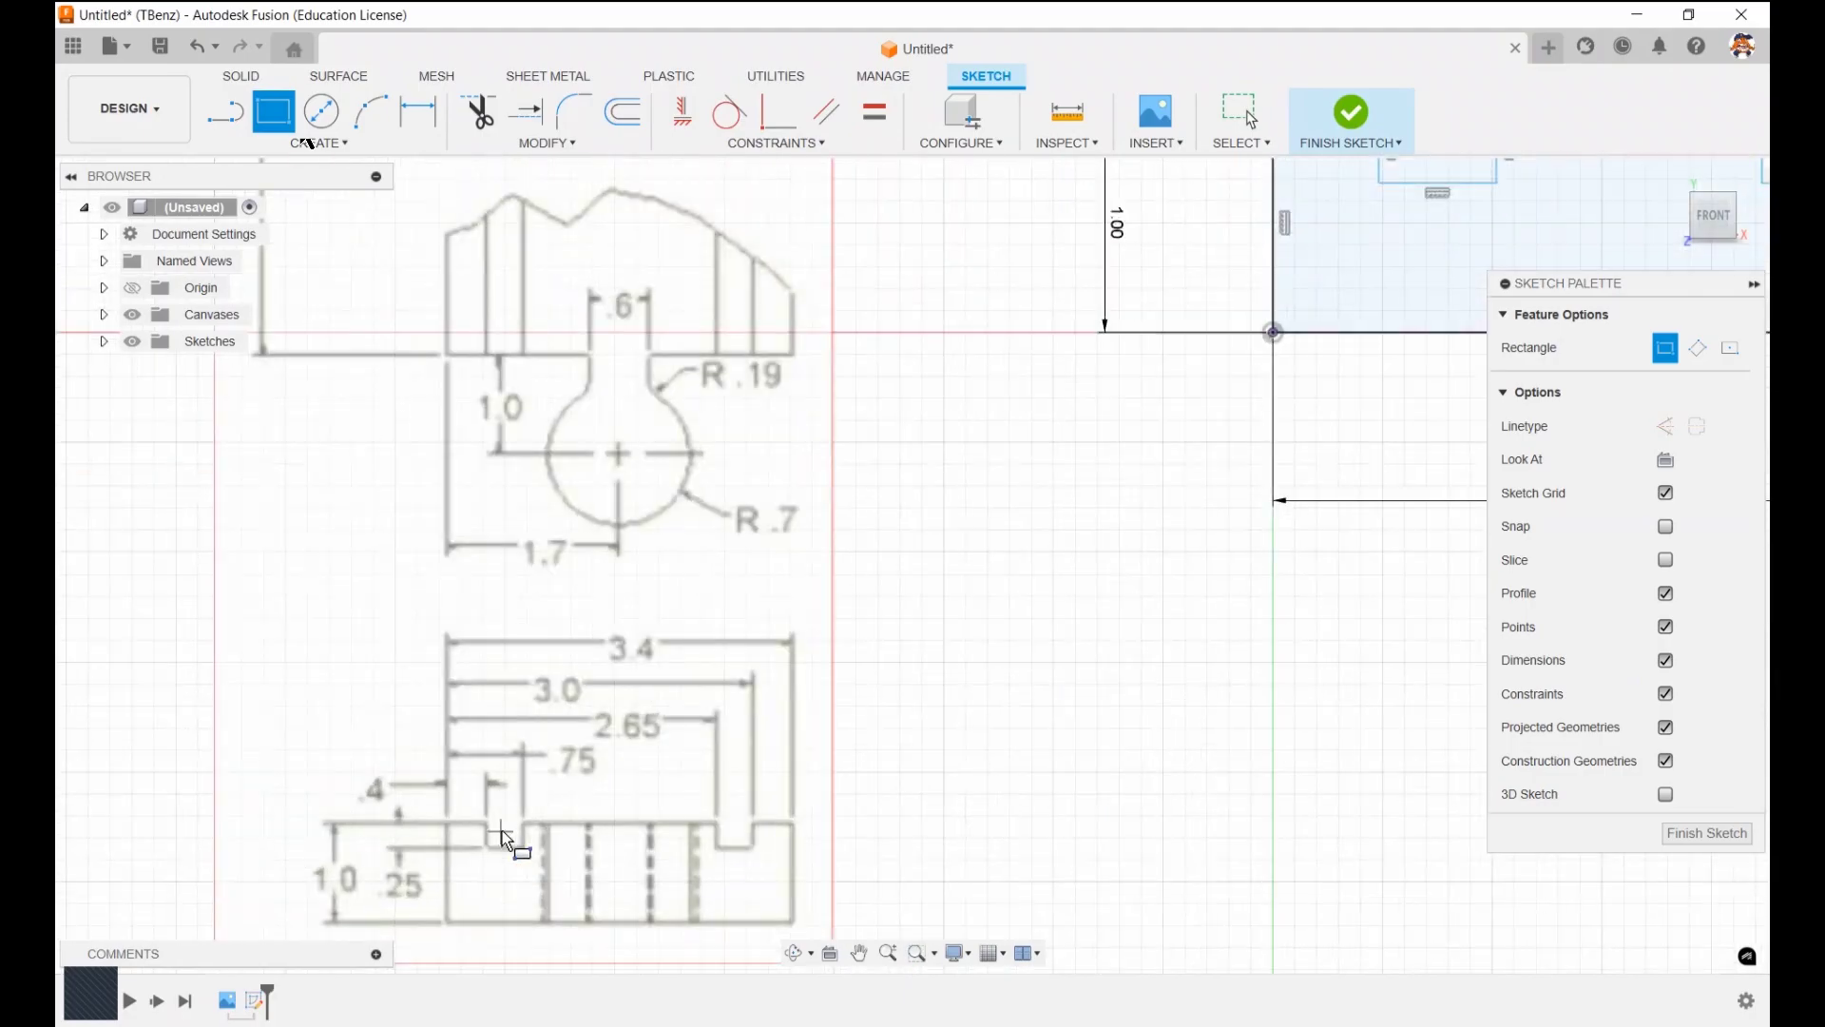
{"action": "scroll", "coordinate": [503, 836], "scroll_direction": "up", "scroll_amount": 3}
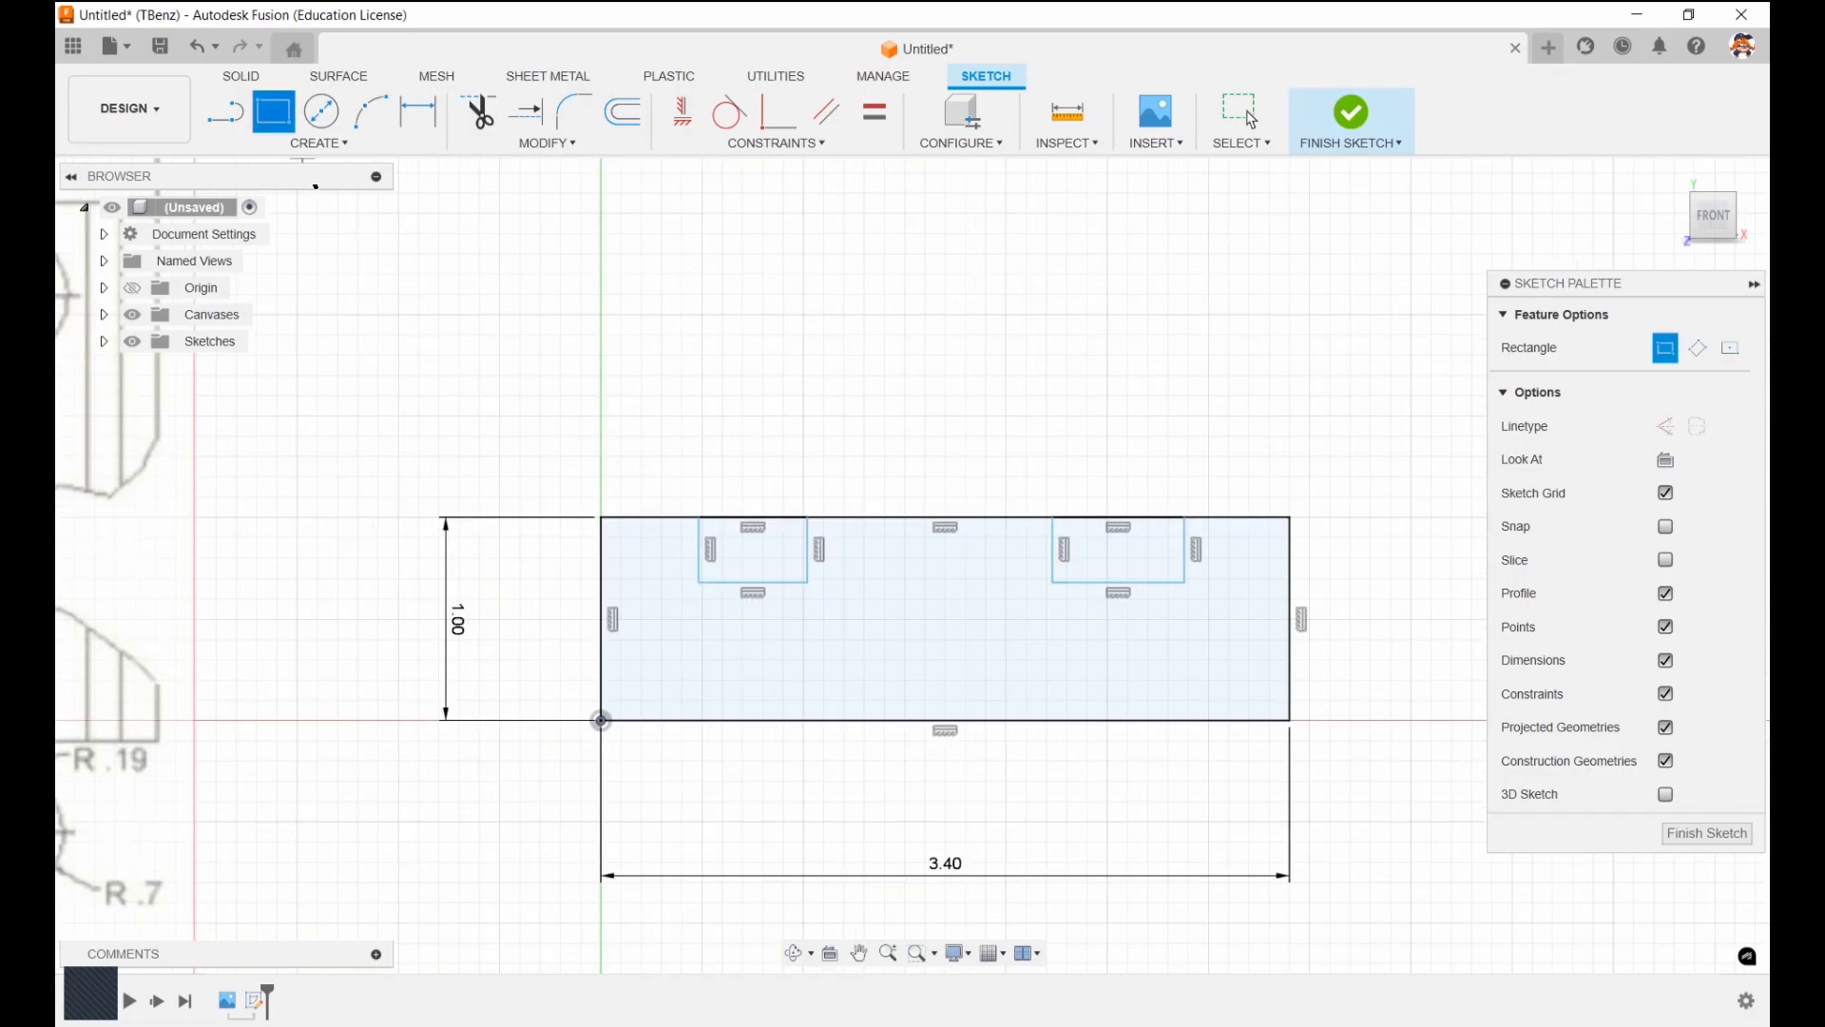
{"action": "key", "text": "d"}
{"action": "left_click", "coordinate": [602, 567]}
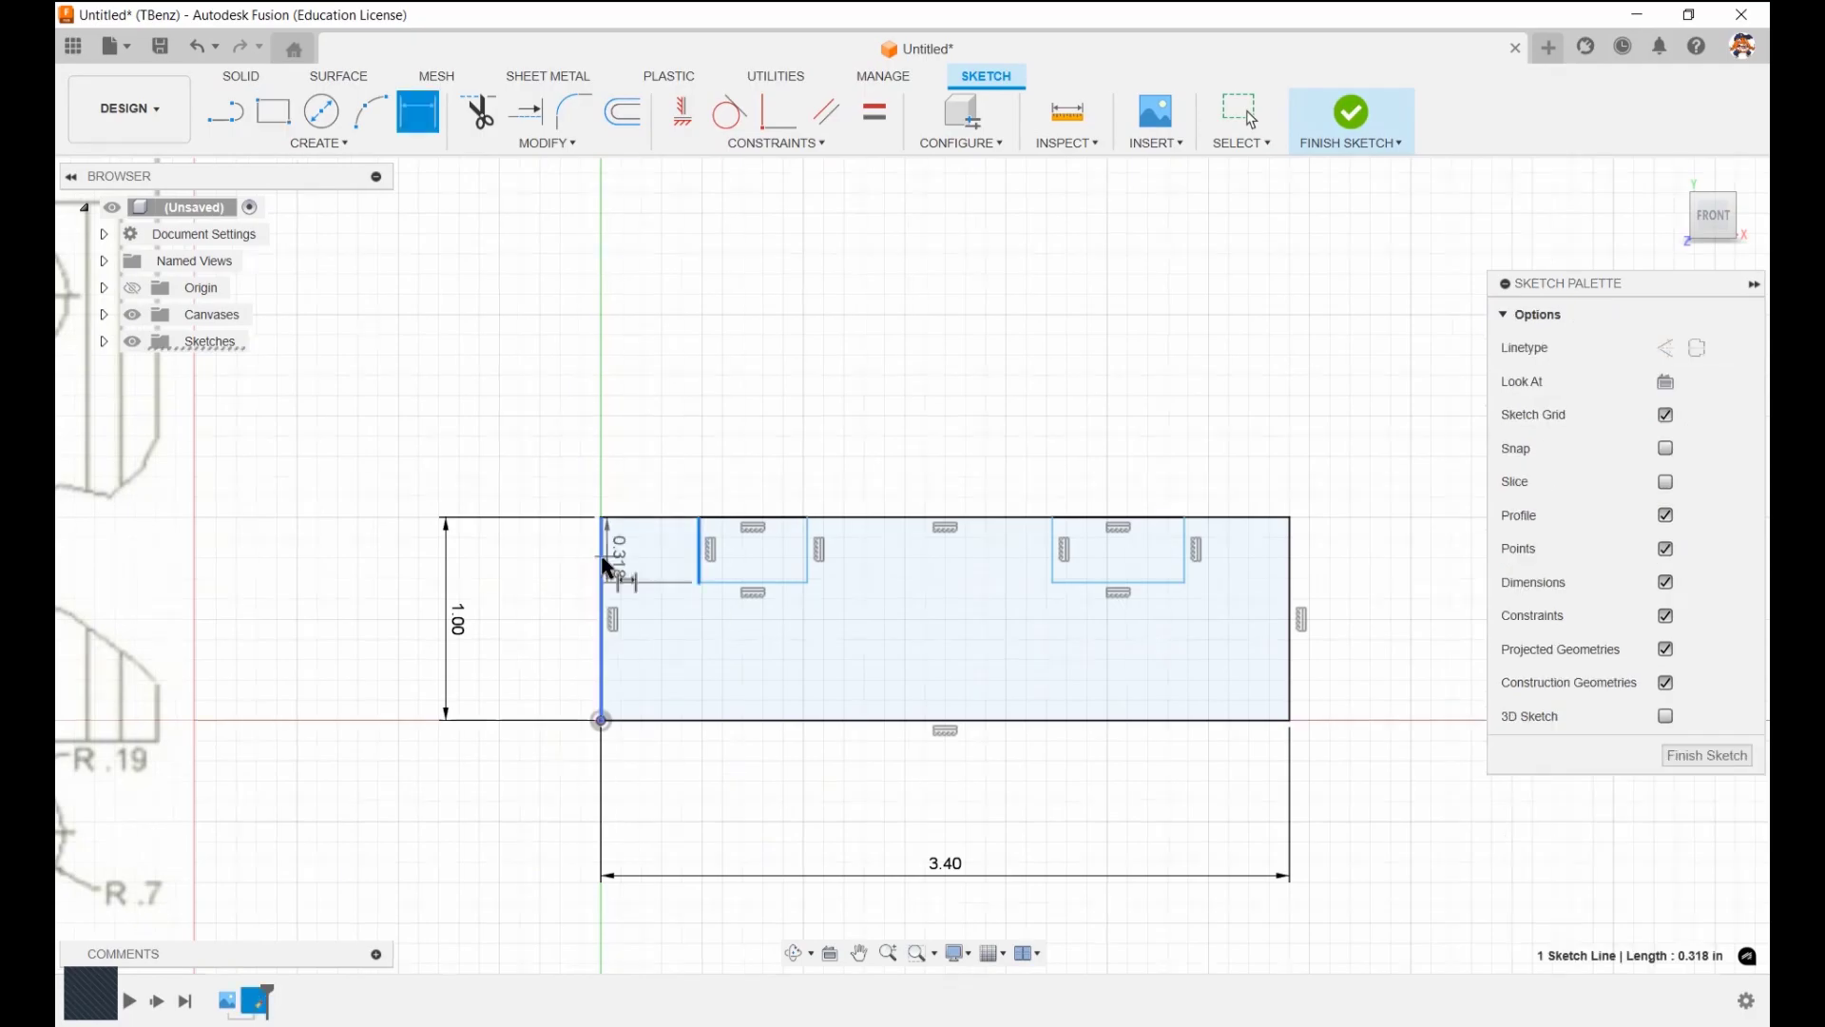
{"action": "left_click", "coordinate": [608, 566]}
{"action": "left_click", "coordinate": [657, 464]}
{"action": "type", "text": "0.4"}
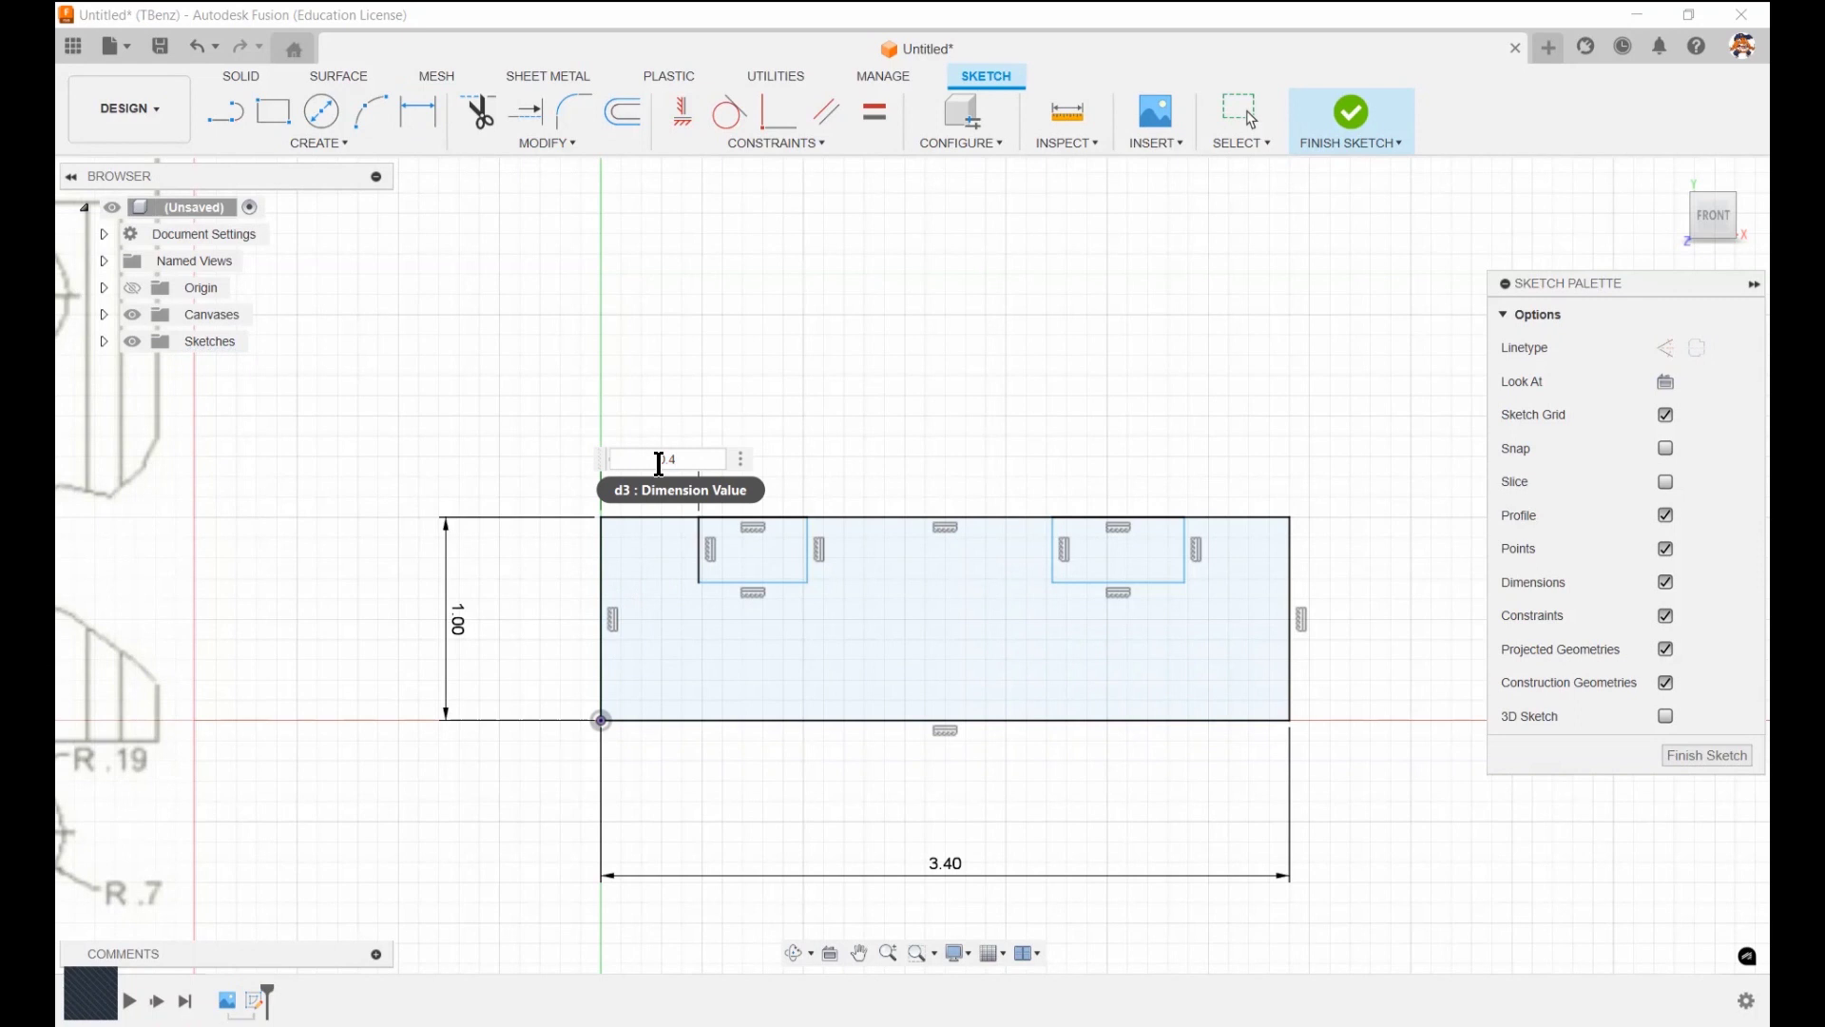
{"action": "key", "text": "Return"}
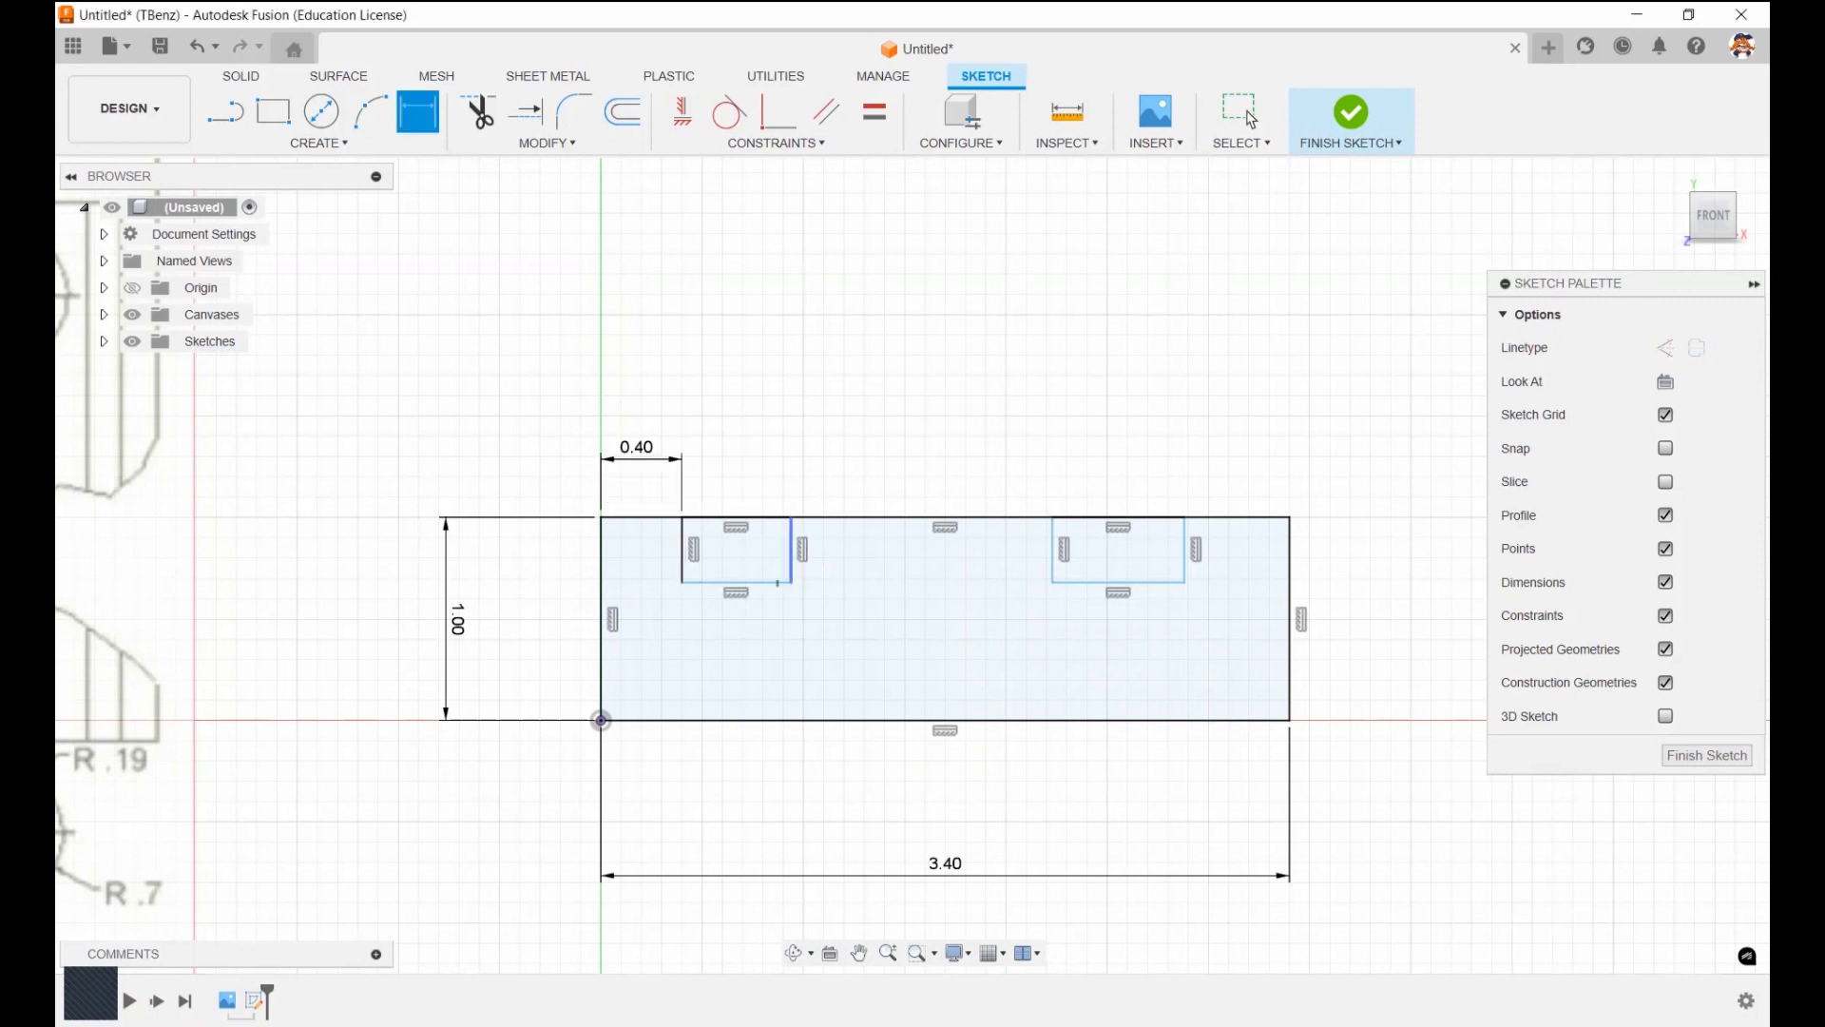
Dimension the left notch's far side 0.75 in from the large rectangle's left edge
{"action": "left_click", "coordinate": [602, 577]}
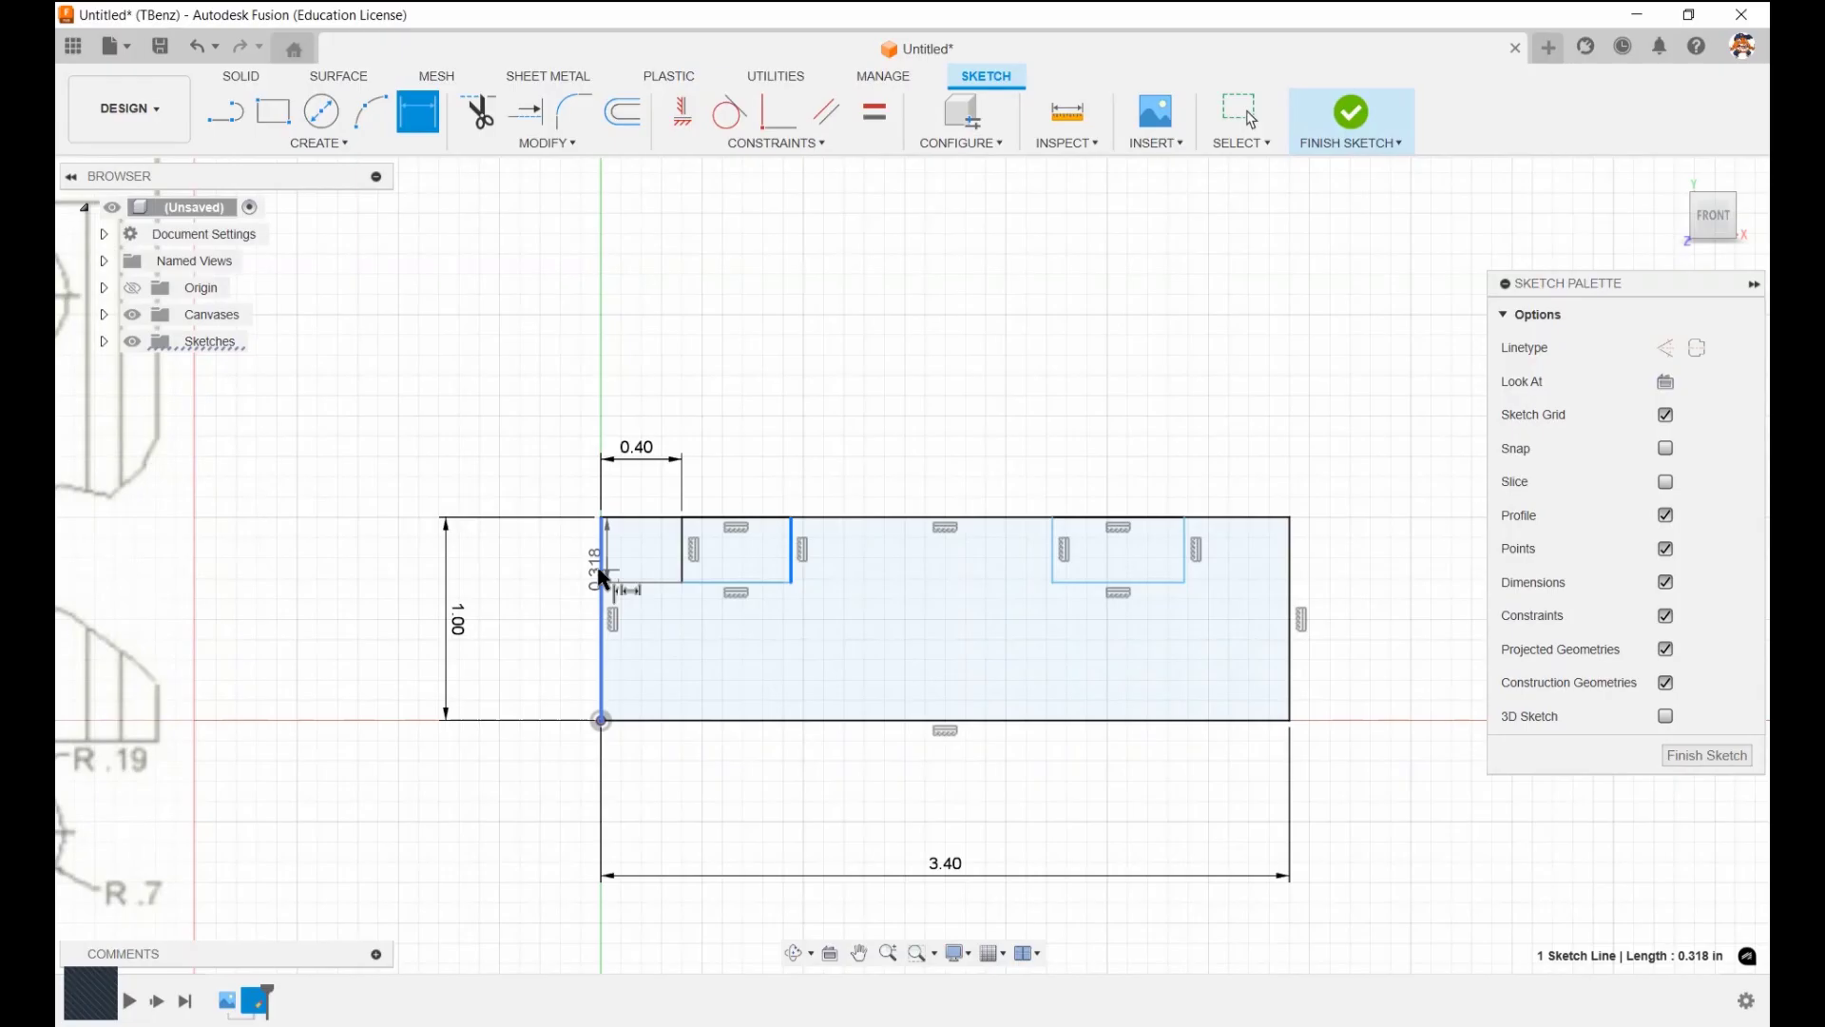
{"action": "left_click", "coordinate": [599, 575]}
{"action": "left_click", "coordinate": [676, 389]}
{"action": "type", "text": ".75"}
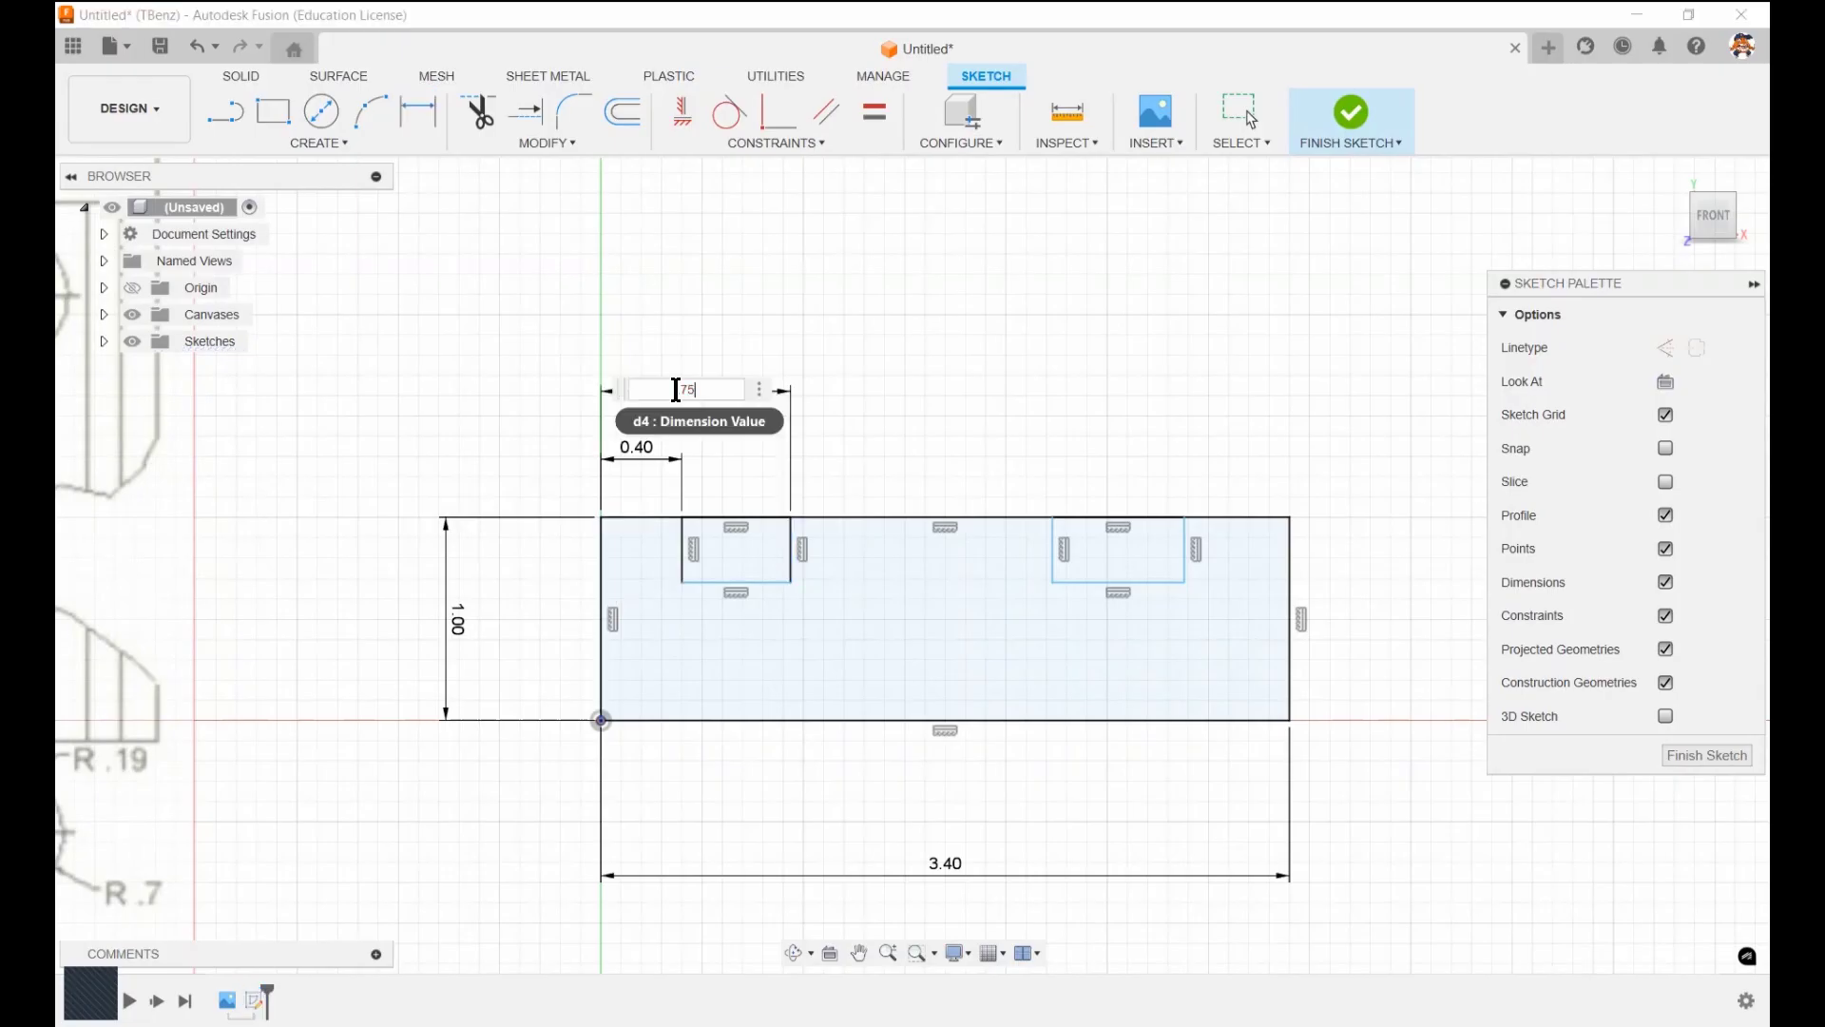
{"action": "key", "text": "Return"}
Dimension the right notch's near side 2.65 in from the large rectangle's left edge
{"action": "scroll", "coordinate": [318, 766], "scroll_direction": "up", "scroll_amount": 1}
{"action": "scroll", "coordinate": [298, 750], "scroll_direction": "down", "scroll_amount": 3}
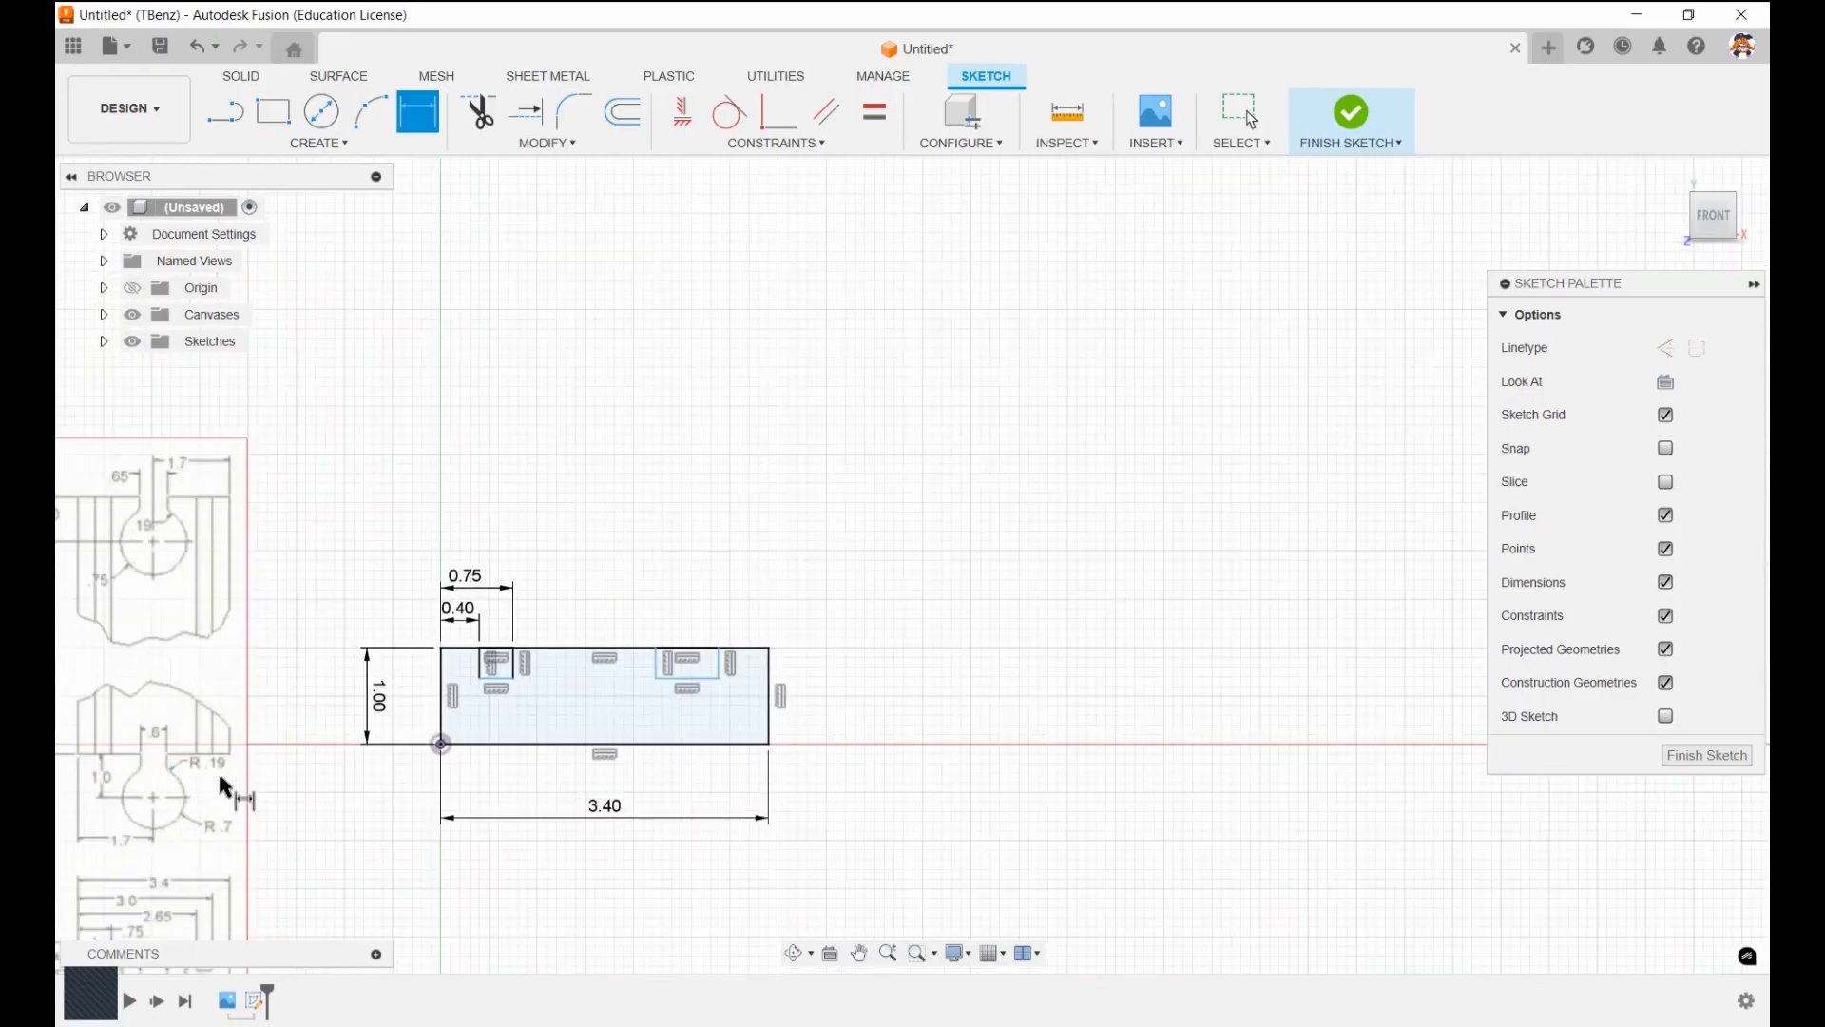
{"action": "middle_click_drag", "start_coordinate": [220, 776], "coordinate": [423, 625]}
{"action": "scroll", "coordinate": [419, 632], "scroll_direction": "down", "scroll_amount": 1}
{"action": "scroll", "coordinate": [397, 800], "scroll_direction": "up", "scroll_amount": 5}
{"action": "scroll", "coordinate": [393, 793], "scroll_direction": "up", "scroll_amount": 3}
{"action": "middle_click_drag", "start_coordinate": [386, 775], "coordinate": [406, 818]}
{"action": "key", "text": "d"}
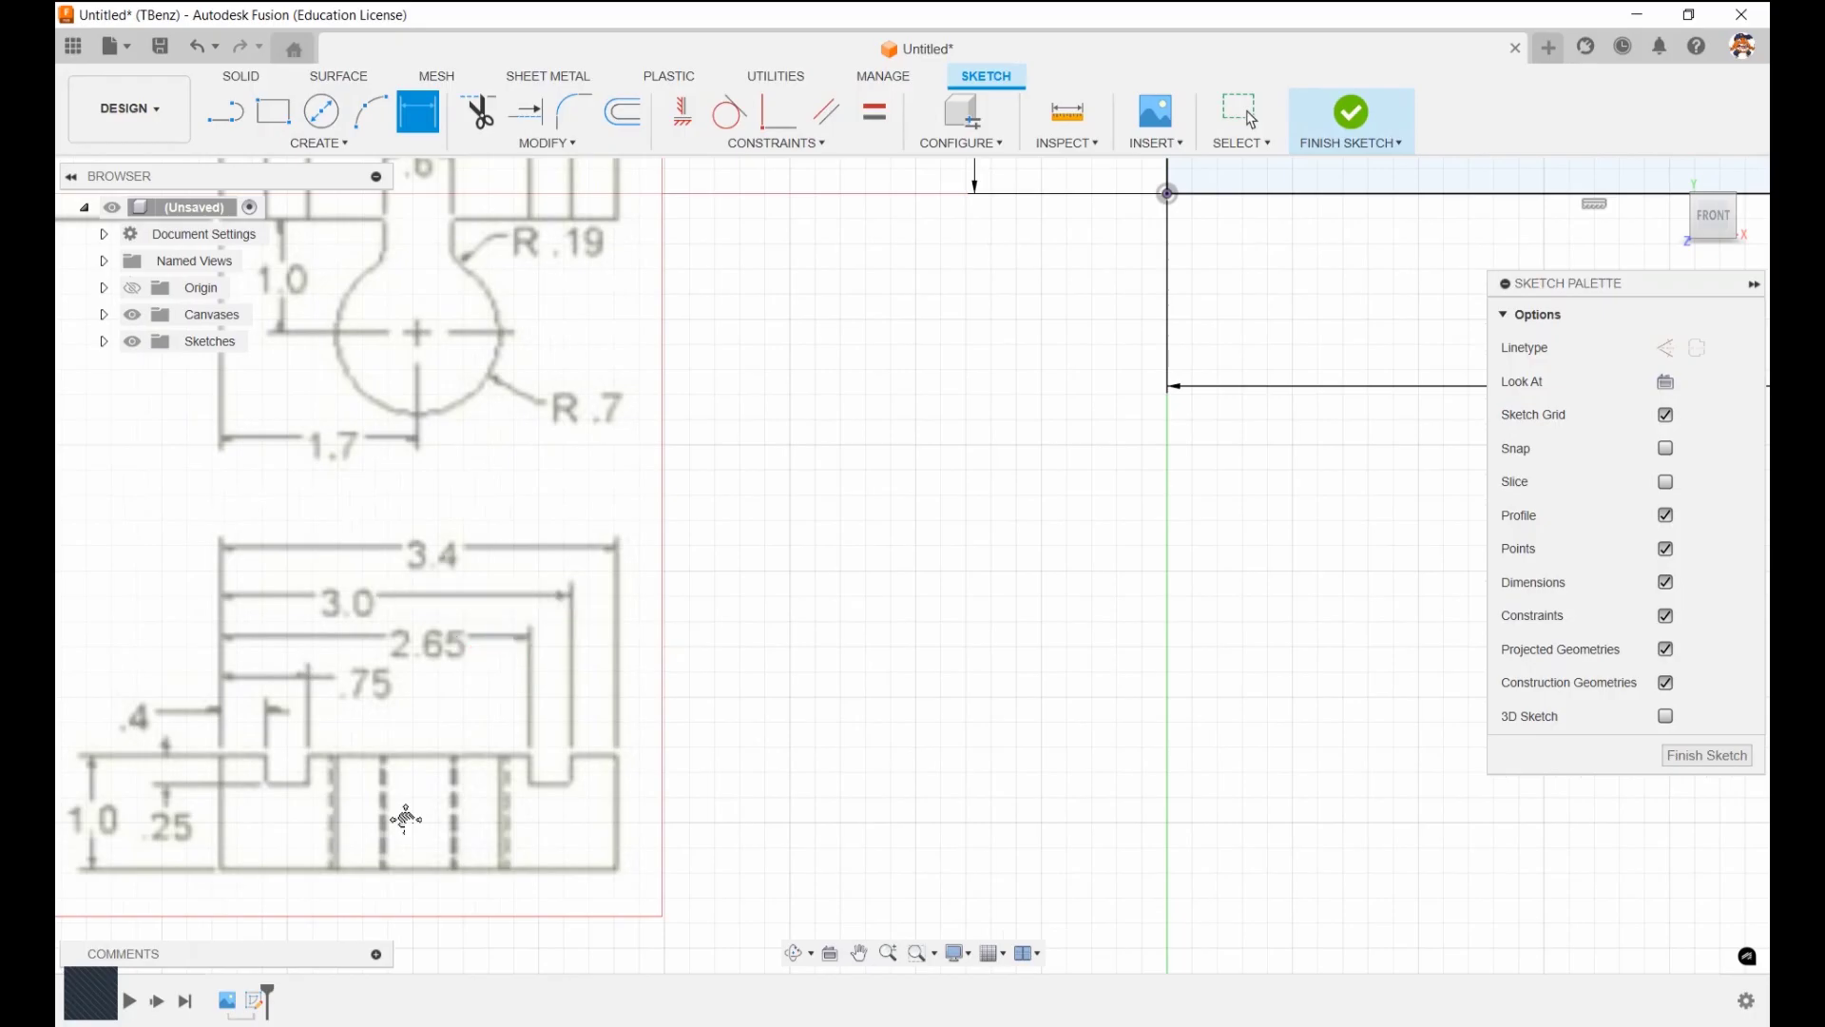
{"action": "scroll", "coordinate": [1388, 454], "scroll_direction": "down", "scroll_amount": 6}
{"action": "mouse_move", "coordinate": [1308, 504]}
{"action": "middle_mouse_down"}
{"action": "mouse_move", "coordinate": [1139, 538]}
{"action": "mouse_move", "coordinate": [954, 699]}
{"action": "middle_mouse_up"}
{"action": "key", "text": "d"}
{"action": "scroll", "coordinate": [1194, 524], "scroll_direction": "up", "scroll_amount": 5}
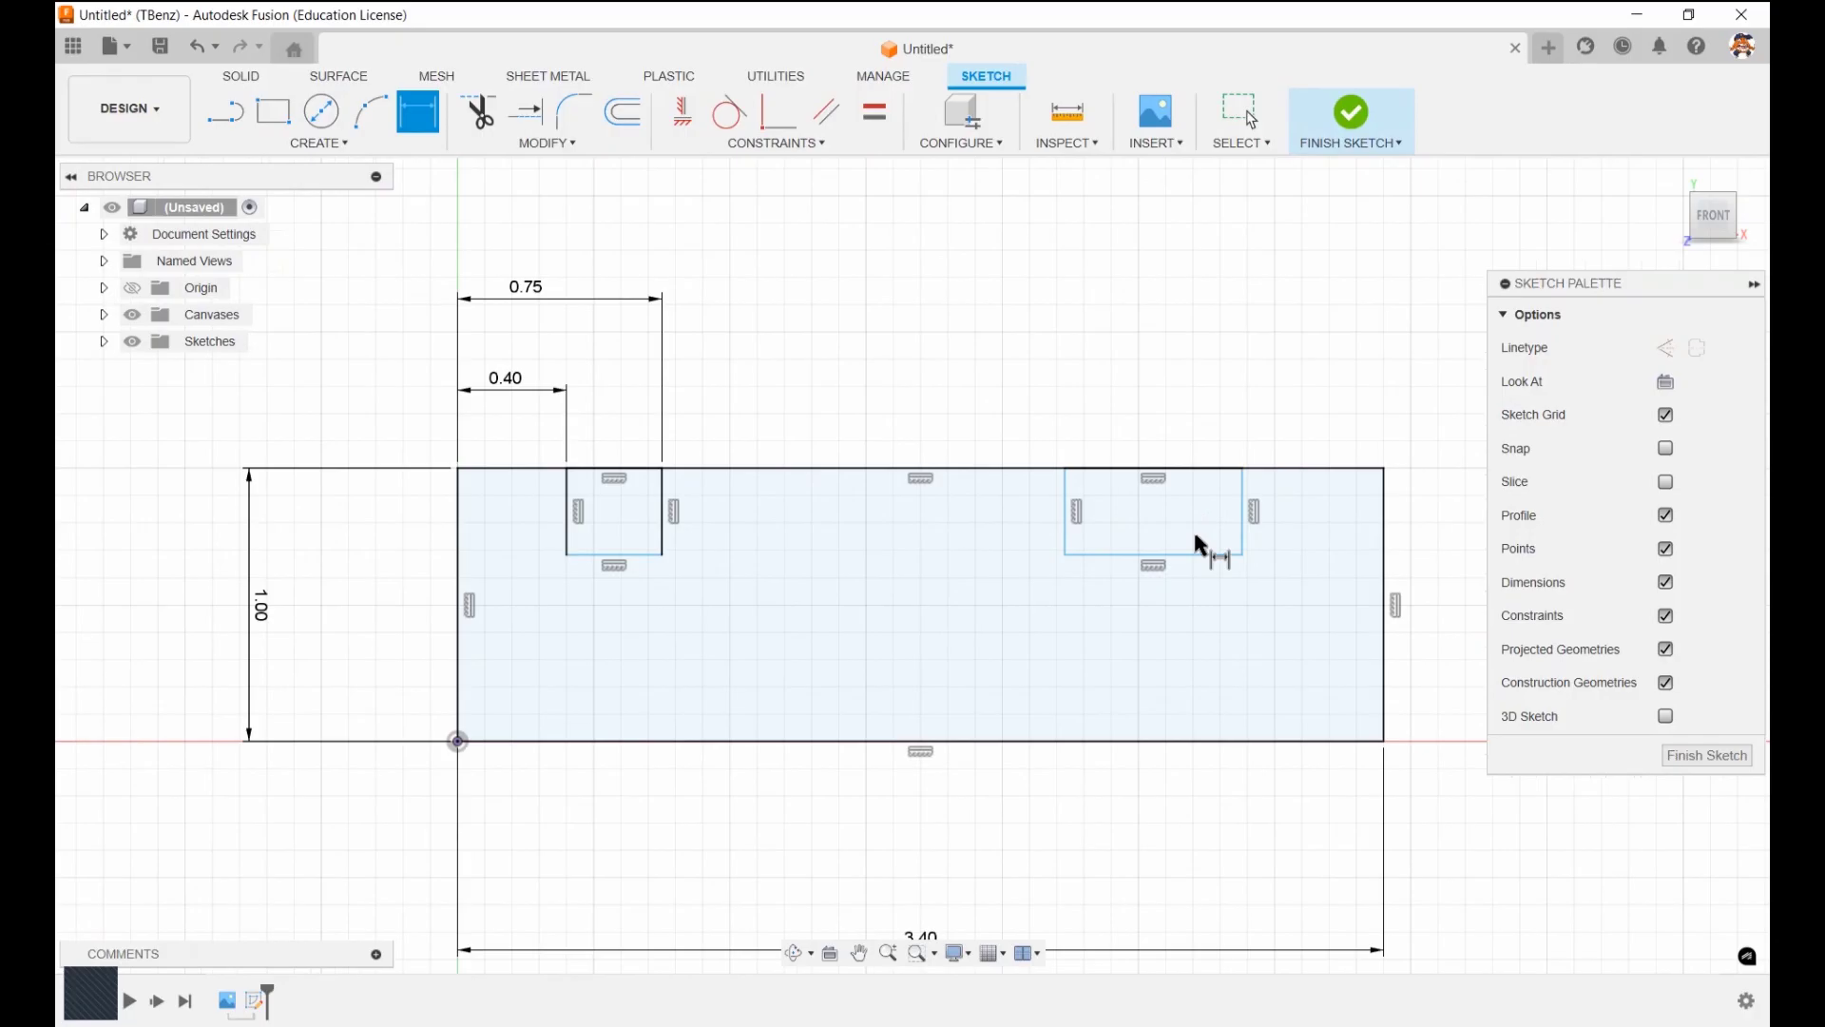
{"action": "left_click", "coordinate": [457, 530]}
{"action": "left_click", "coordinate": [909, 246]}
{"action": "type", "text": "2.65"}
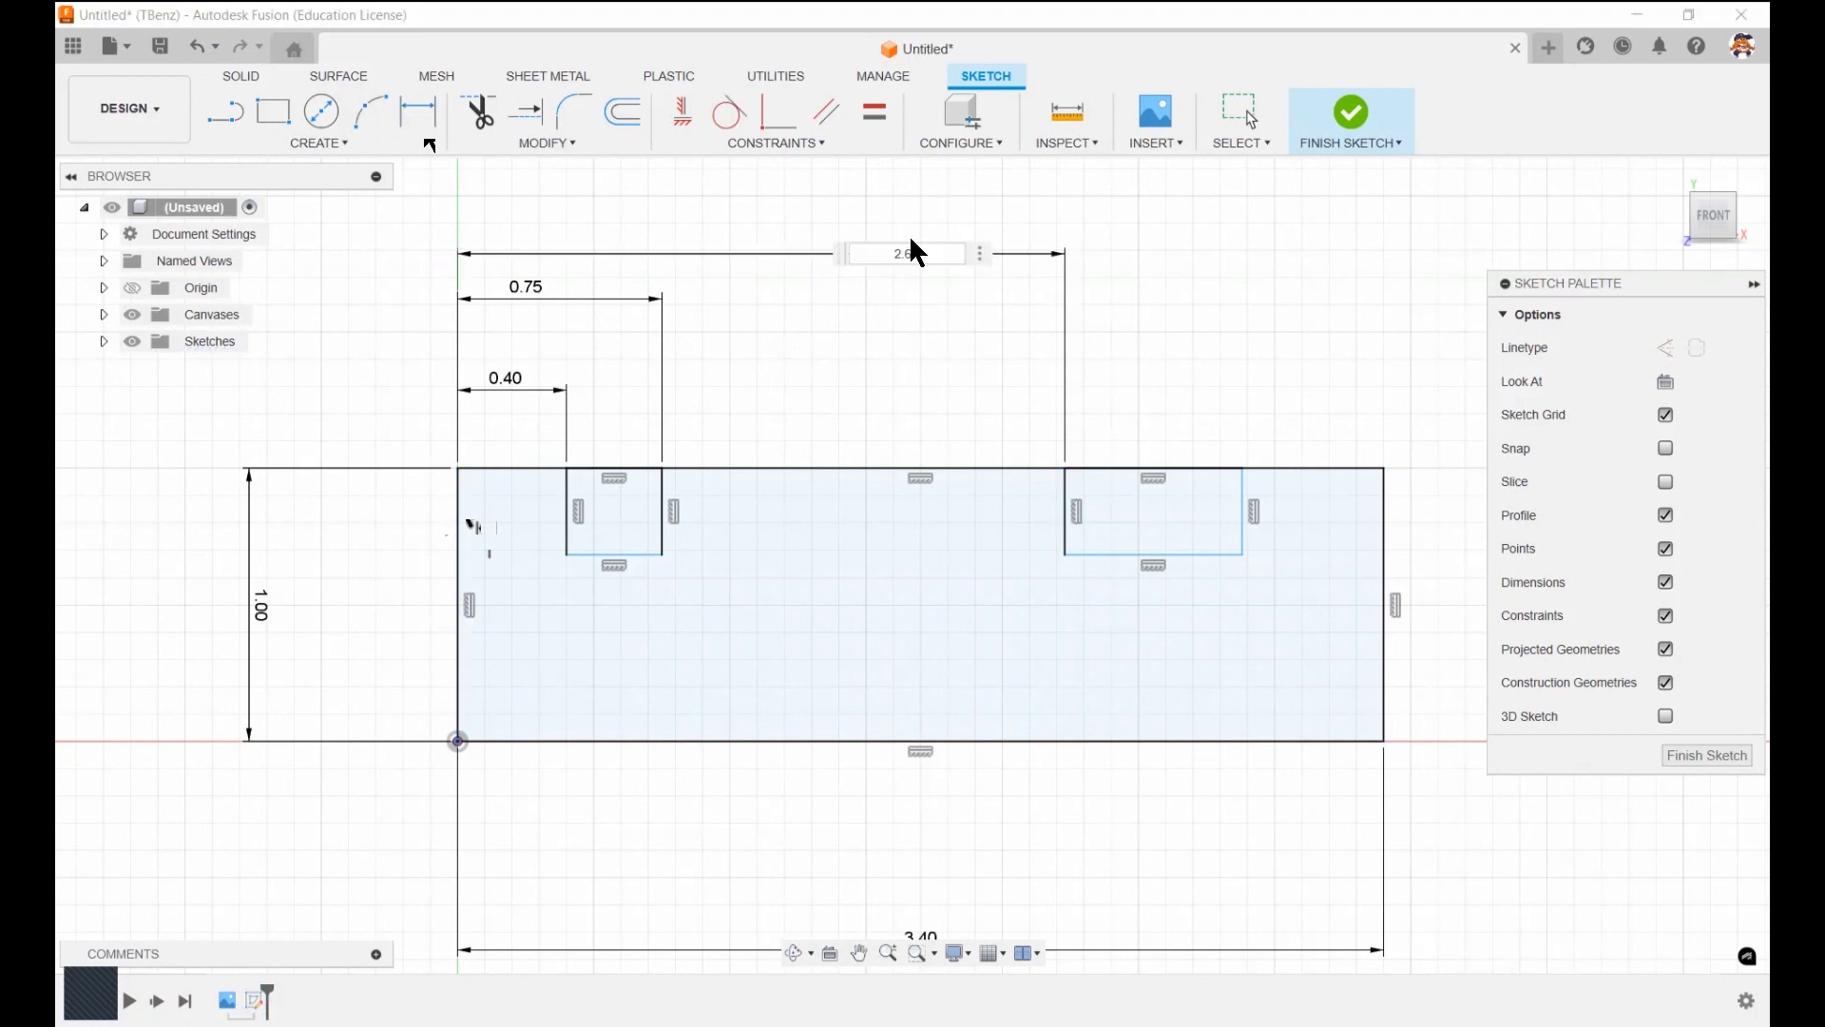
{"action": "key", "text": "Return"}
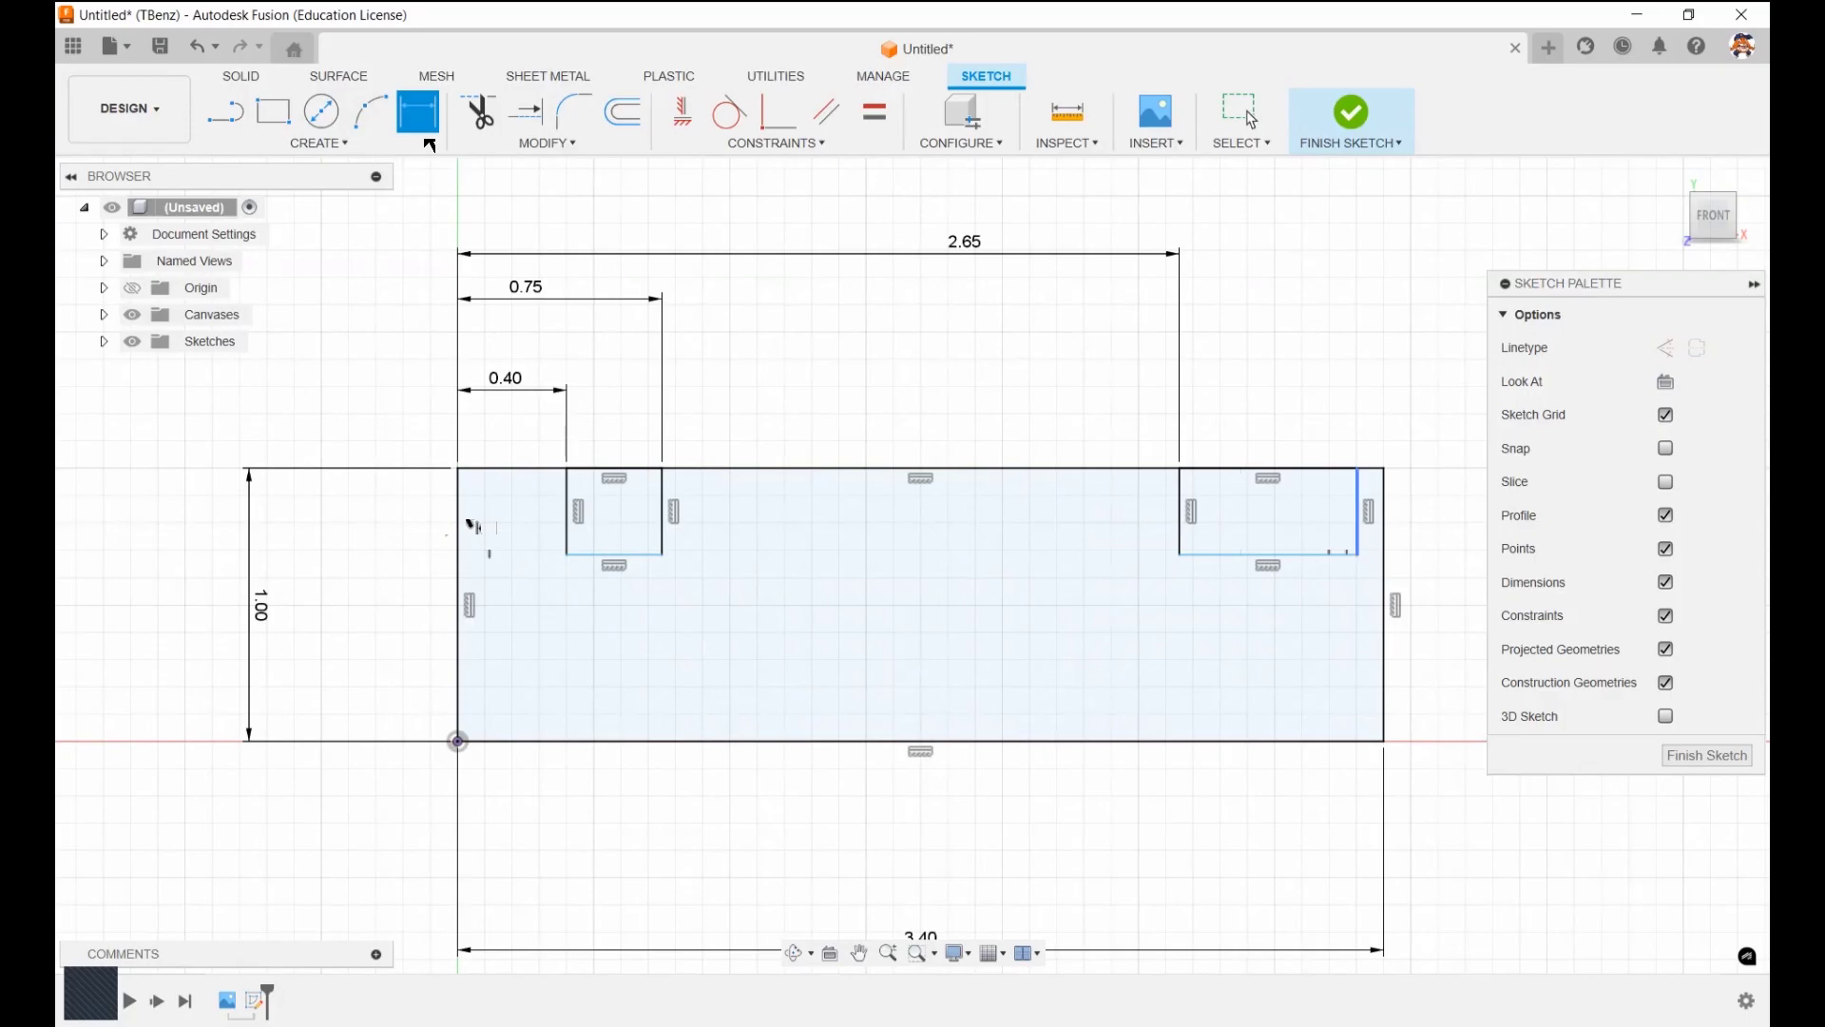
Dimension the right notch's far side 3 in from the large rectangle's left edge
{"action": "left_click", "coordinate": [1357, 513]}
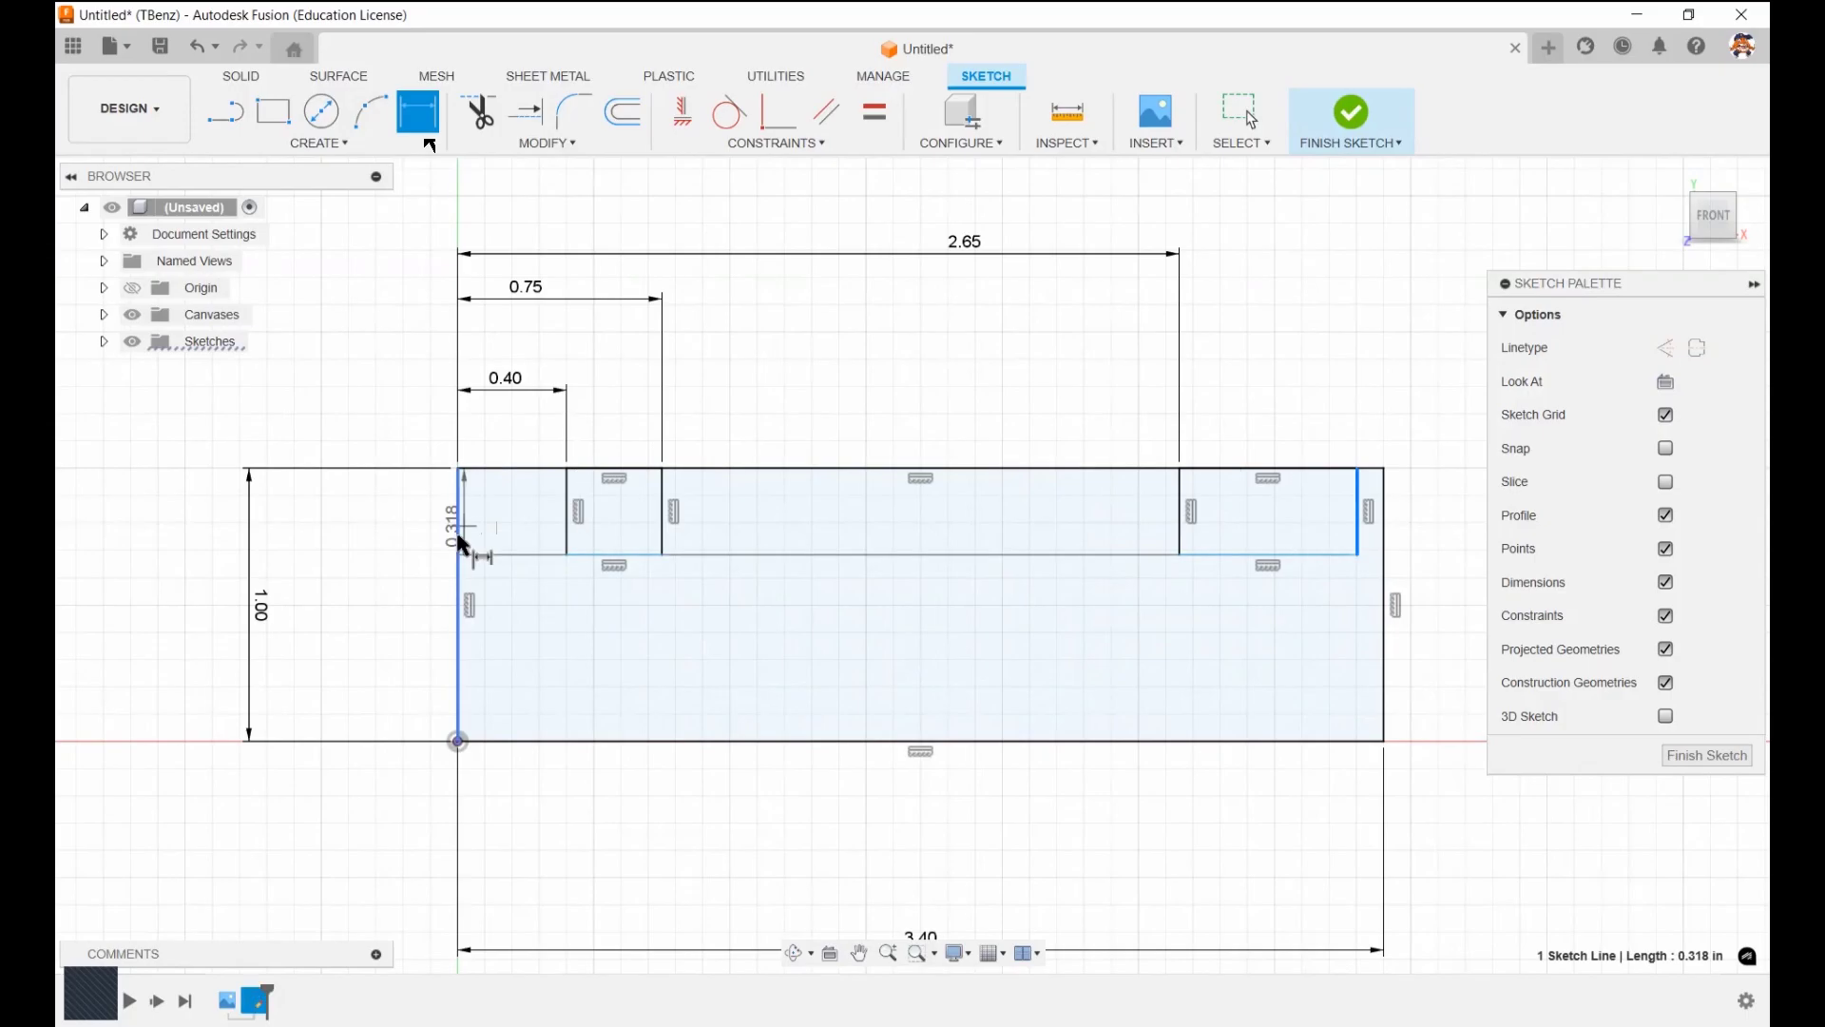
{"action": "left_click", "coordinate": [458, 534]}
{"action": "left_click", "coordinate": [829, 200]}
{"action": "type", "text": "3"}
{"action": "key", "text": "Return"}
Dimension the depth of both notches as 0.25 in from the top edge and finish the sketch
{"action": "scroll", "coordinate": [829, 200], "scroll_direction": "down", "scroll_amount": 1}
{"action": "scroll", "coordinate": [754, 779], "scroll_direction": "up", "scroll_amount": 2}
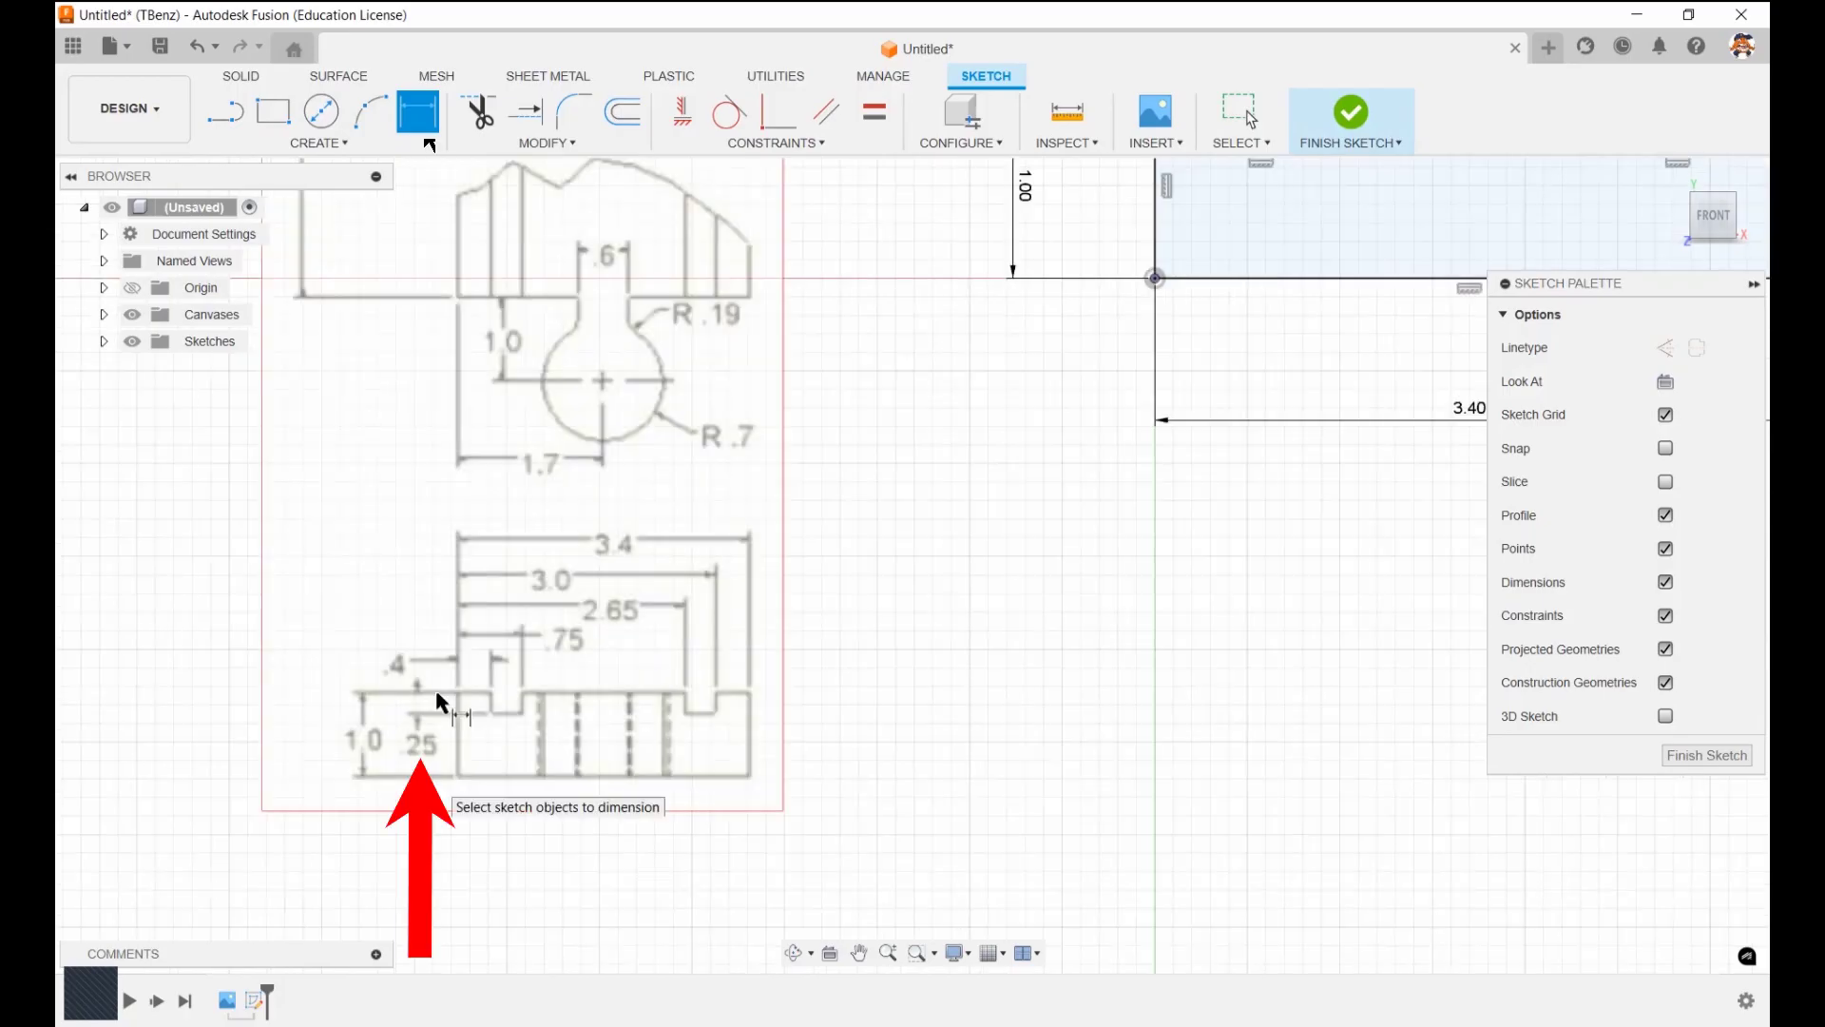
{"action": "scroll", "coordinate": [887, 594], "scroll_direction": "down", "scroll_amount": 1}
{"action": "scroll", "coordinate": [887, 593], "scroll_direction": "down", "scroll_amount": 2}
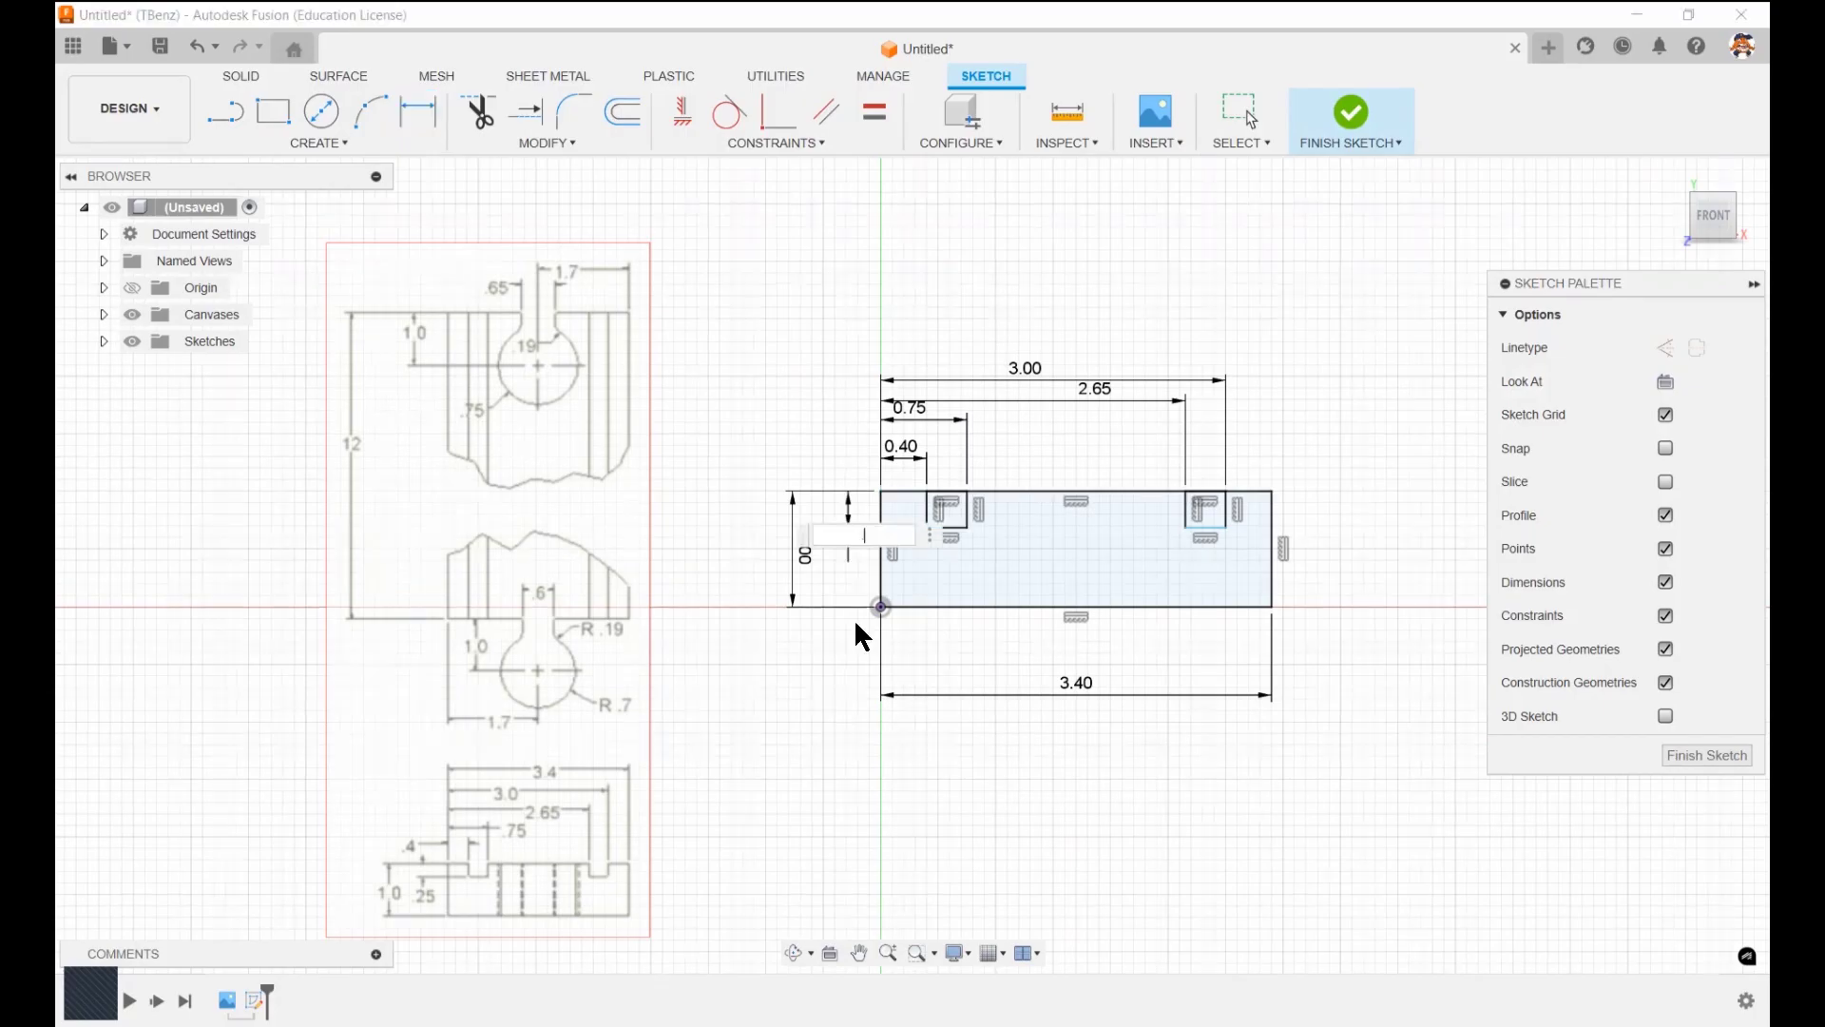
{"action": "type", "text": ".25"}
{"action": "key", "text": "Return"}
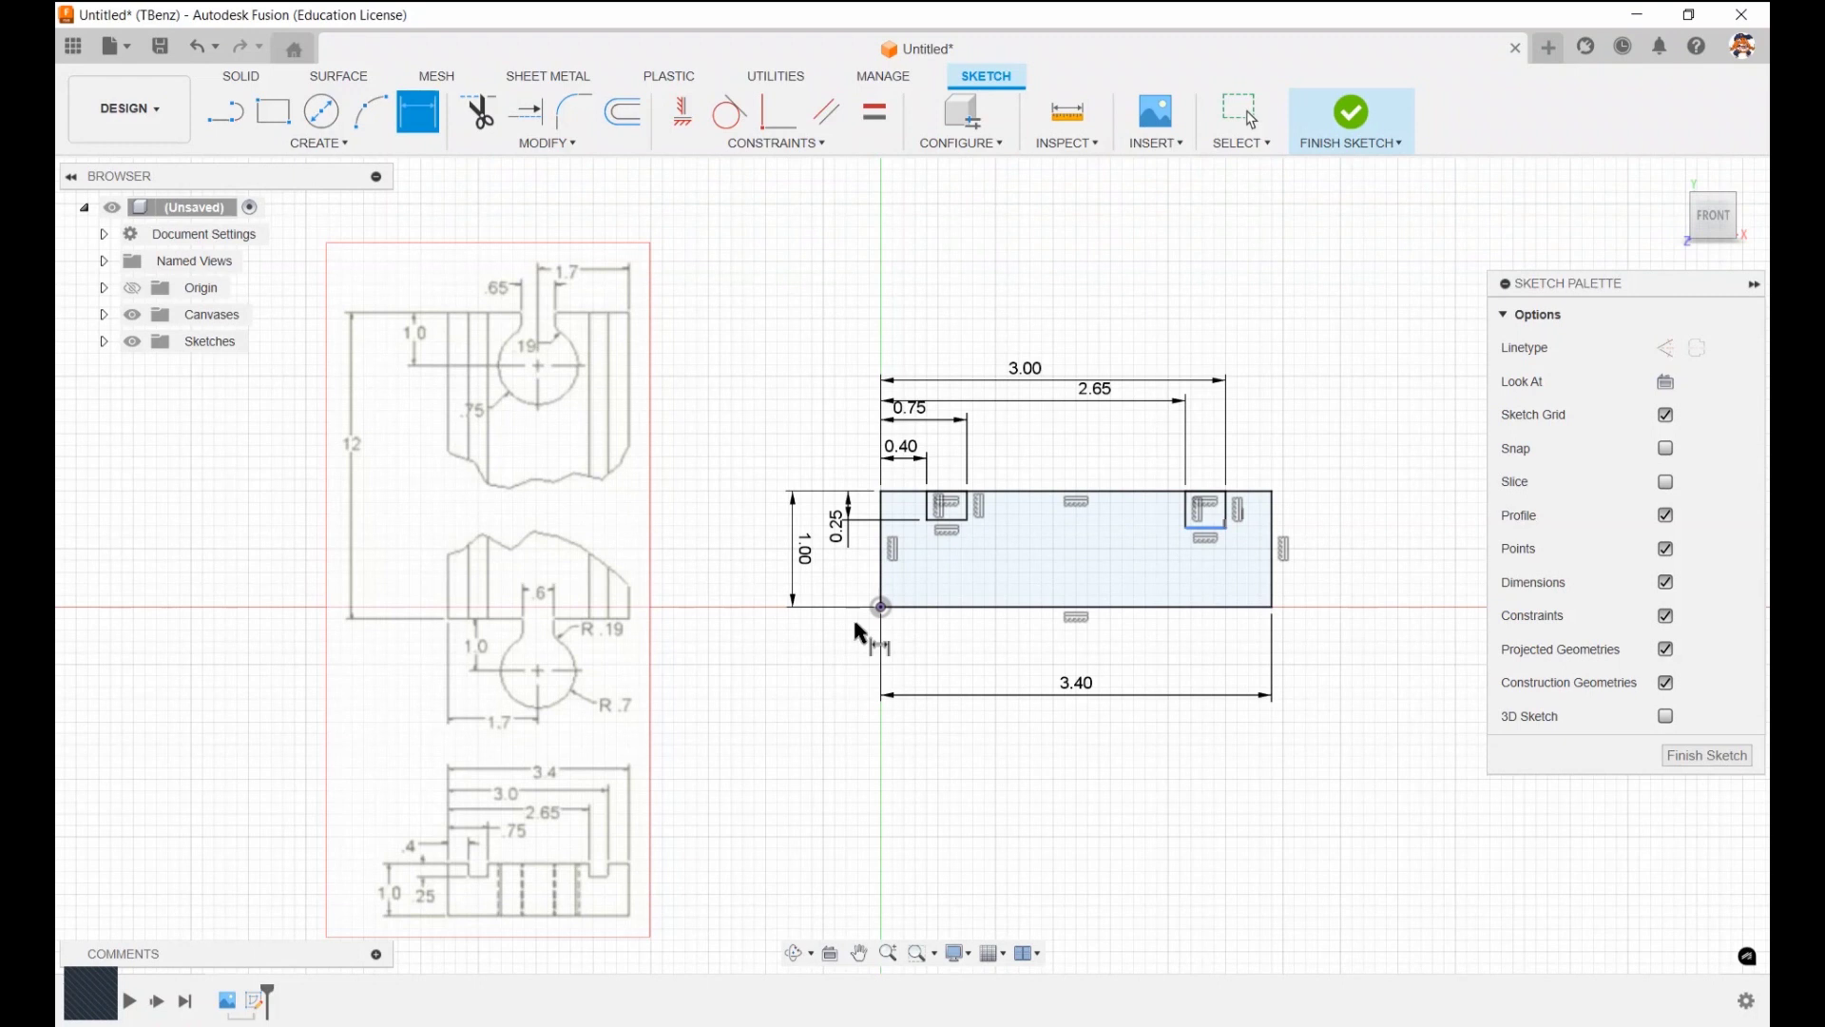
{"action": "type", "text": "2"}
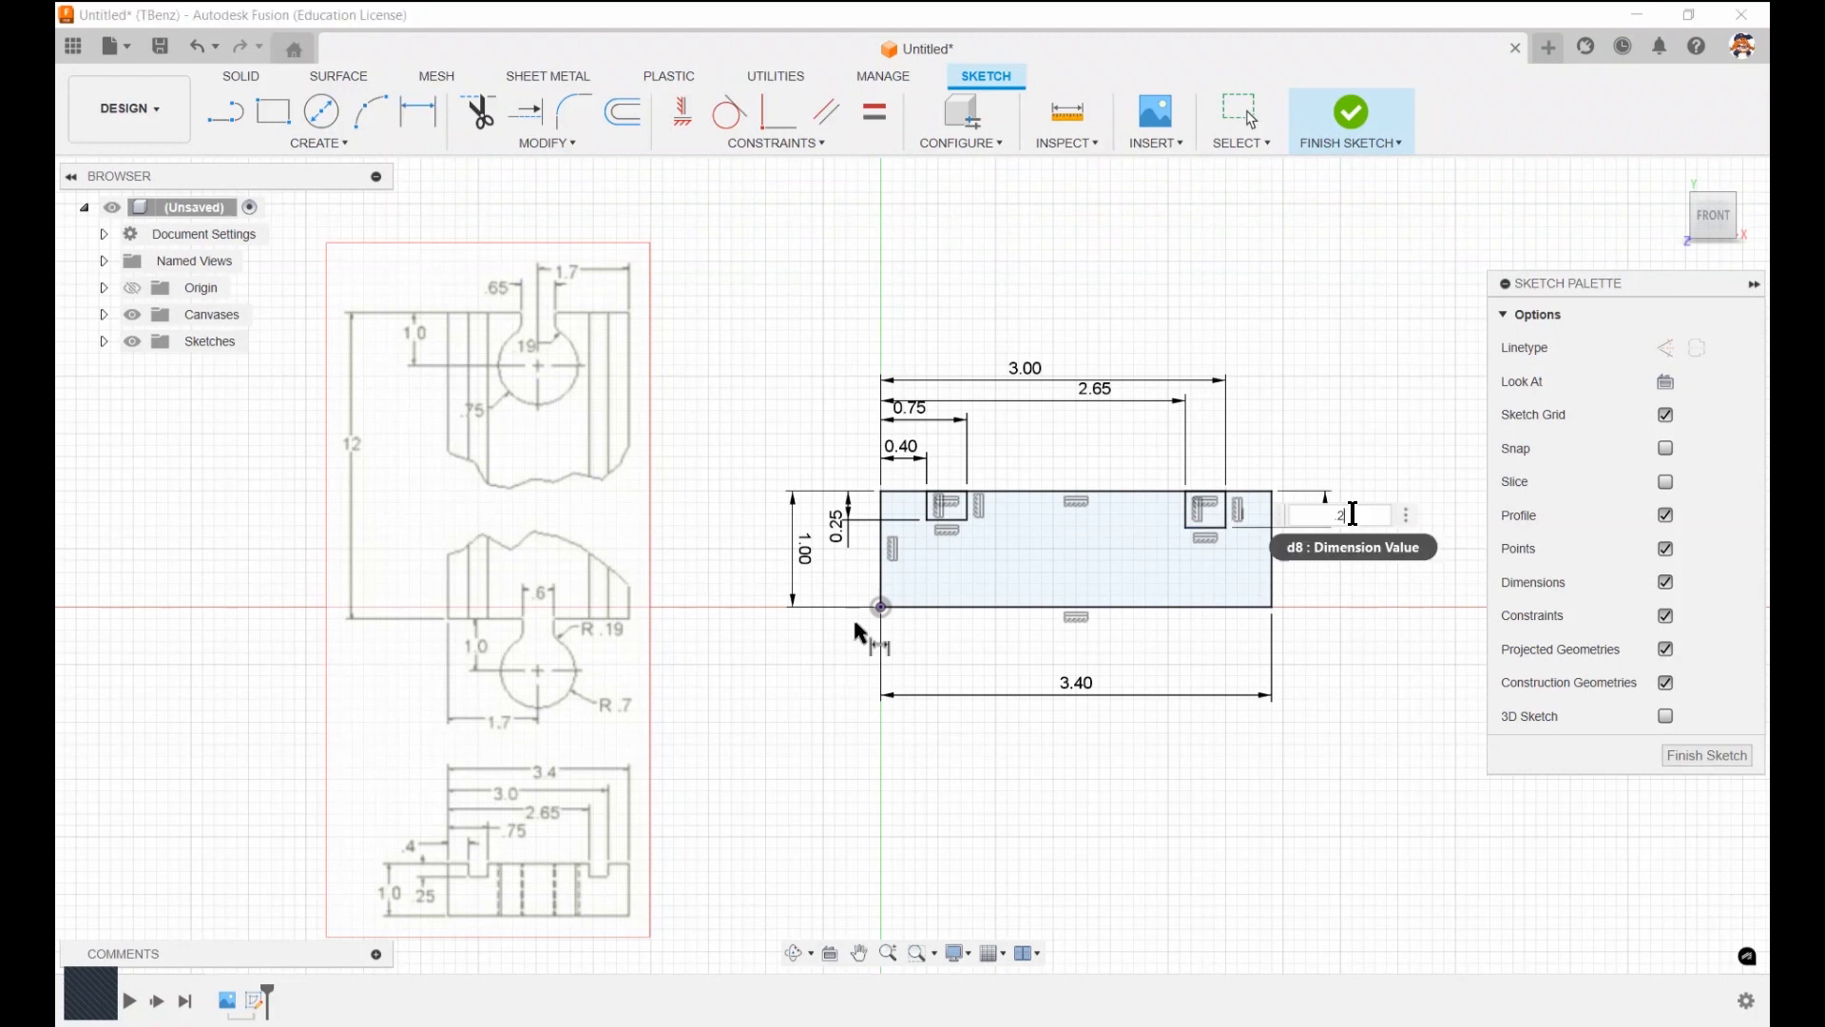
{"action": "type", "text": "5"}
{"action": "key", "text": "Return"}
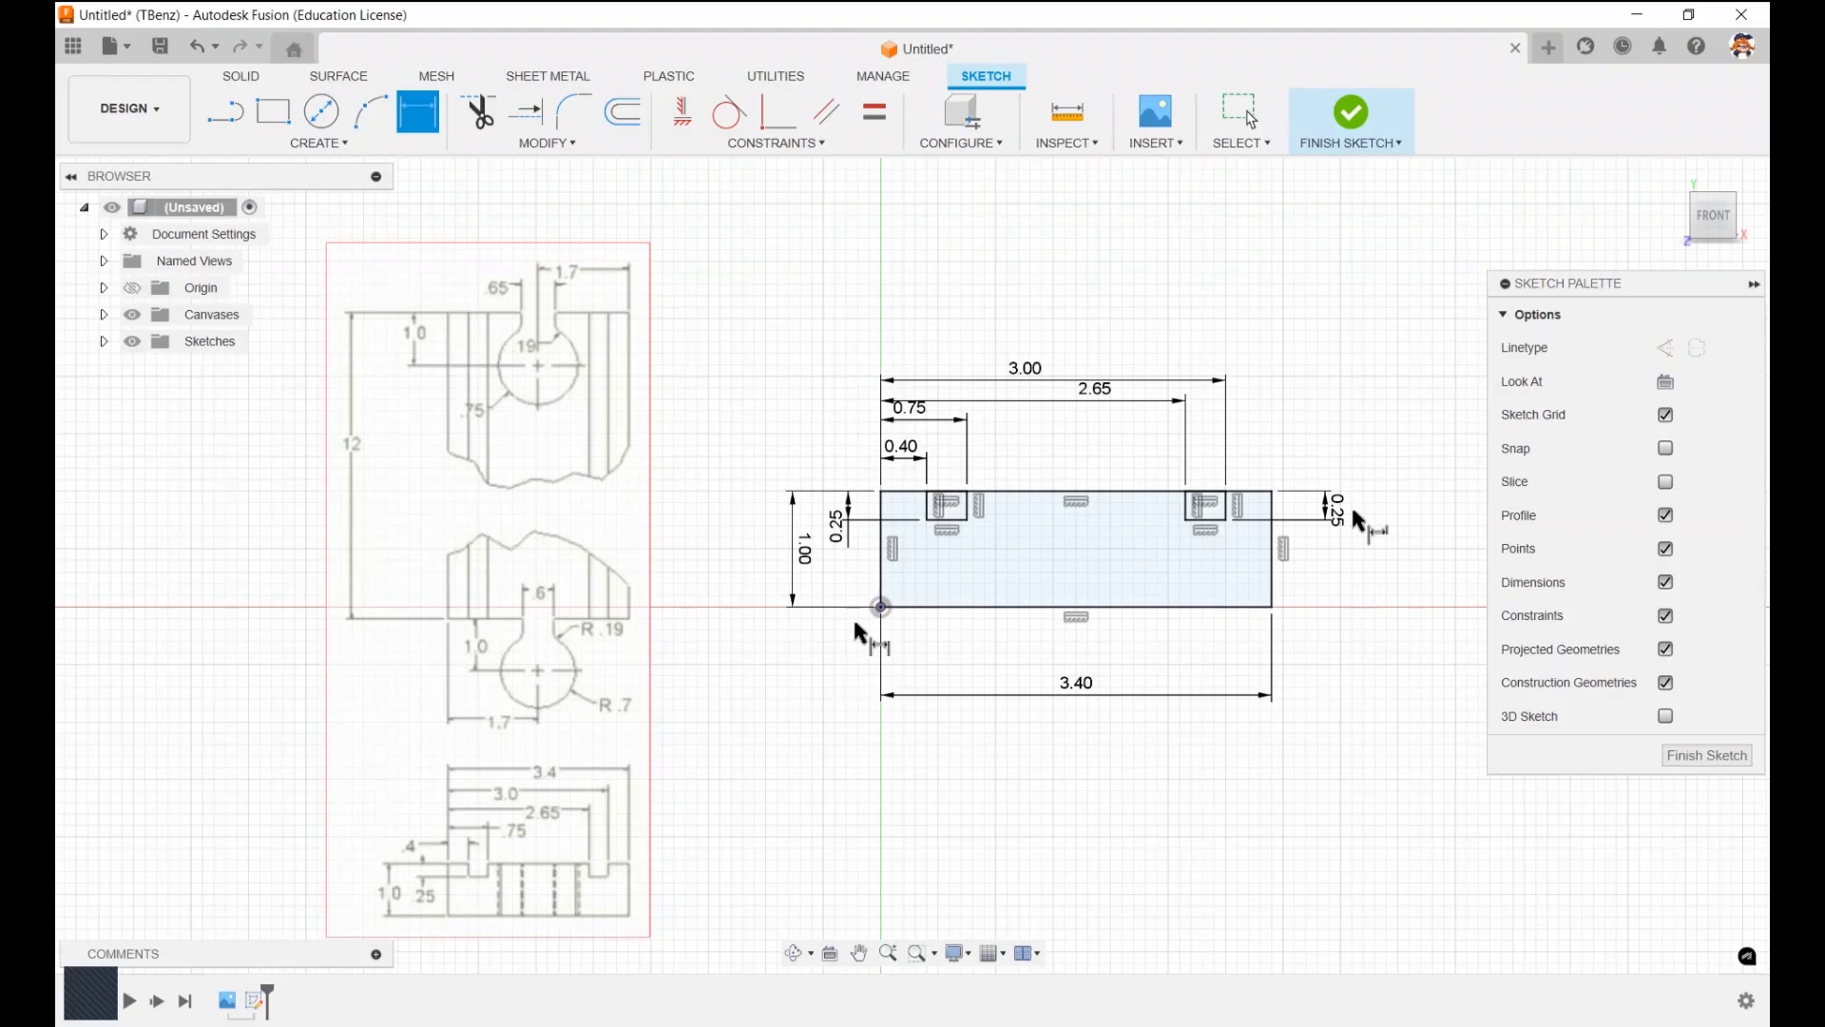
{"action": "left_click", "coordinate": [1358, 115]}
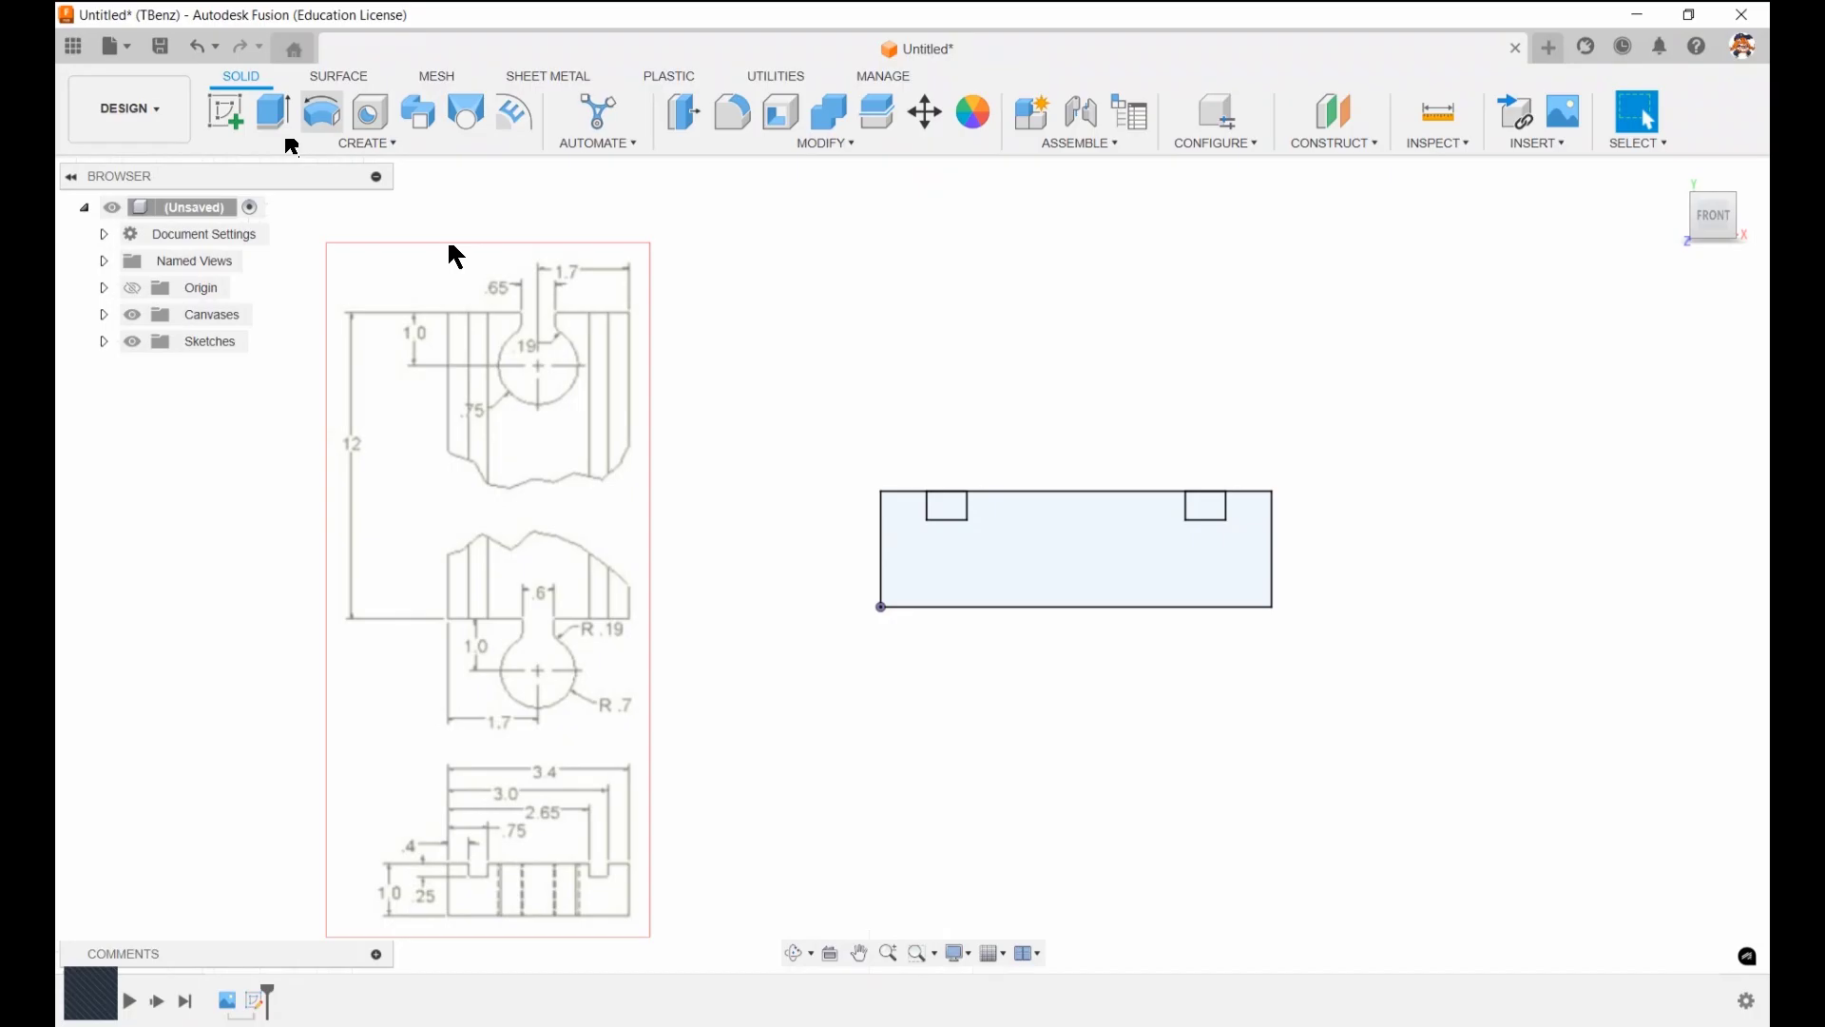
Extrude the notched cross-section profile backward 12 in as a new body
{"action": "key", "text": "e"}
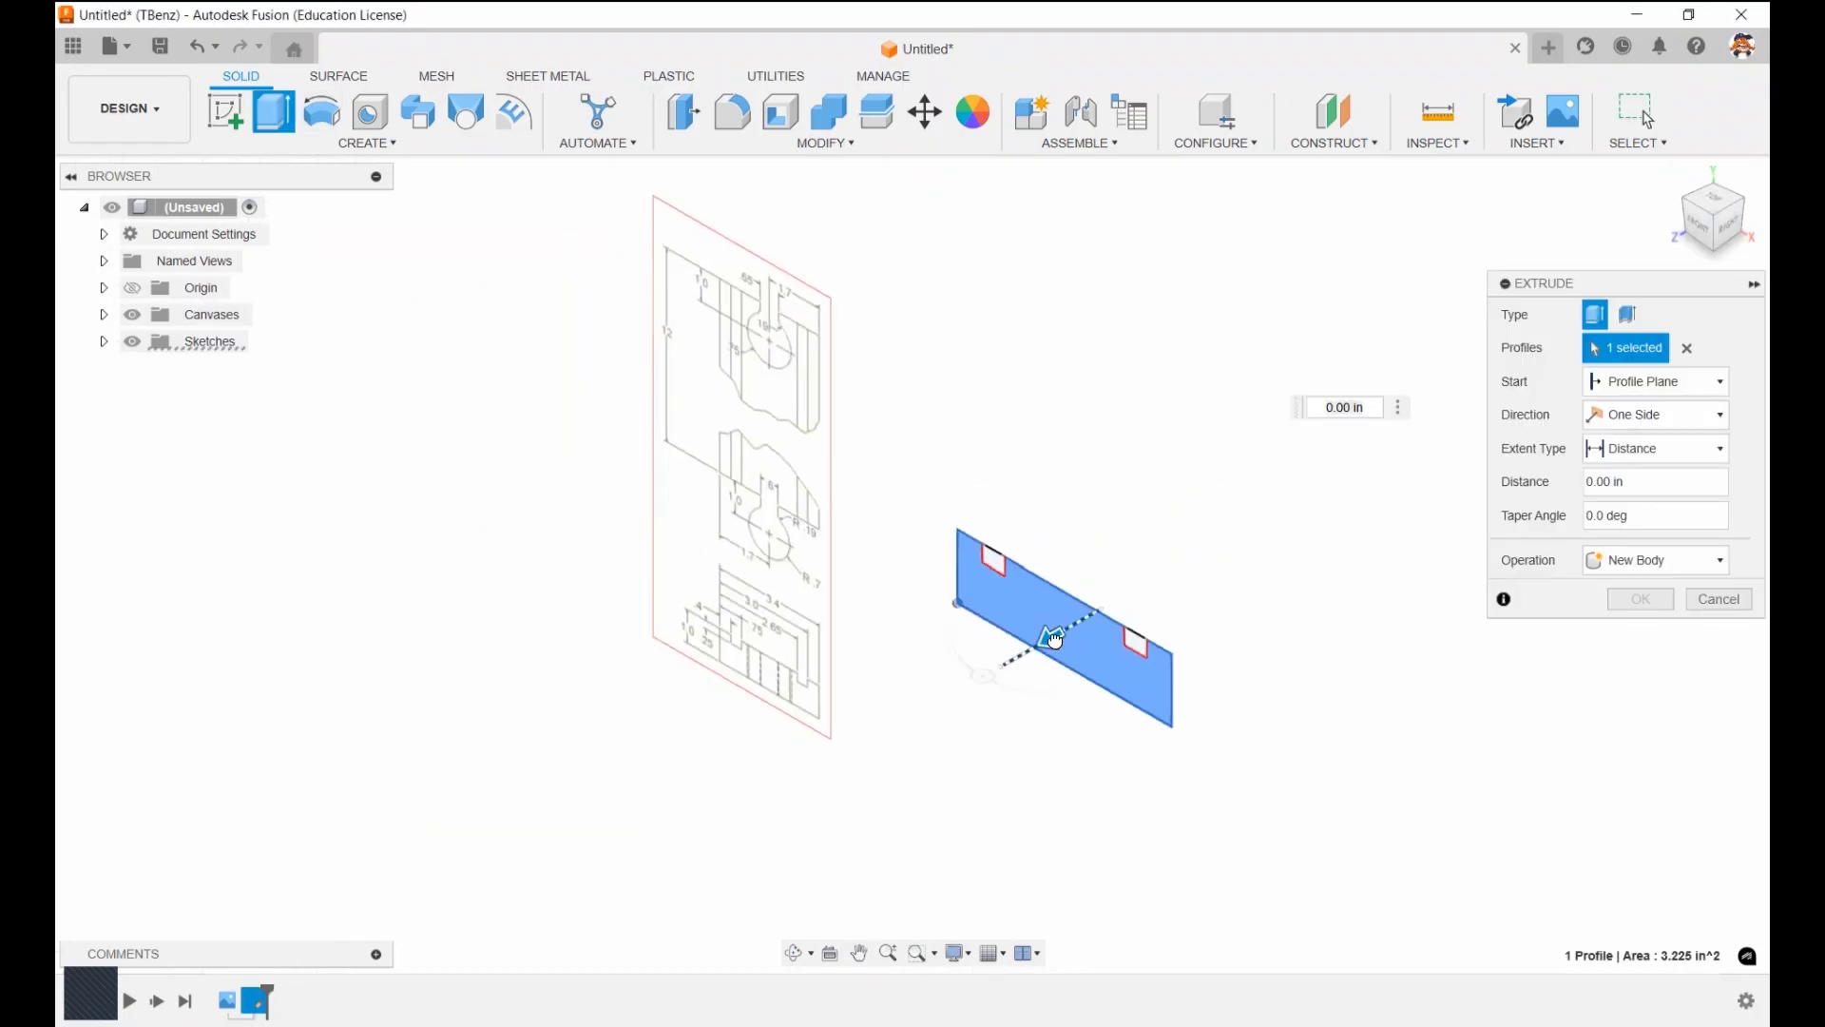
{"action": "double_click", "coordinate": [1596, 479]}
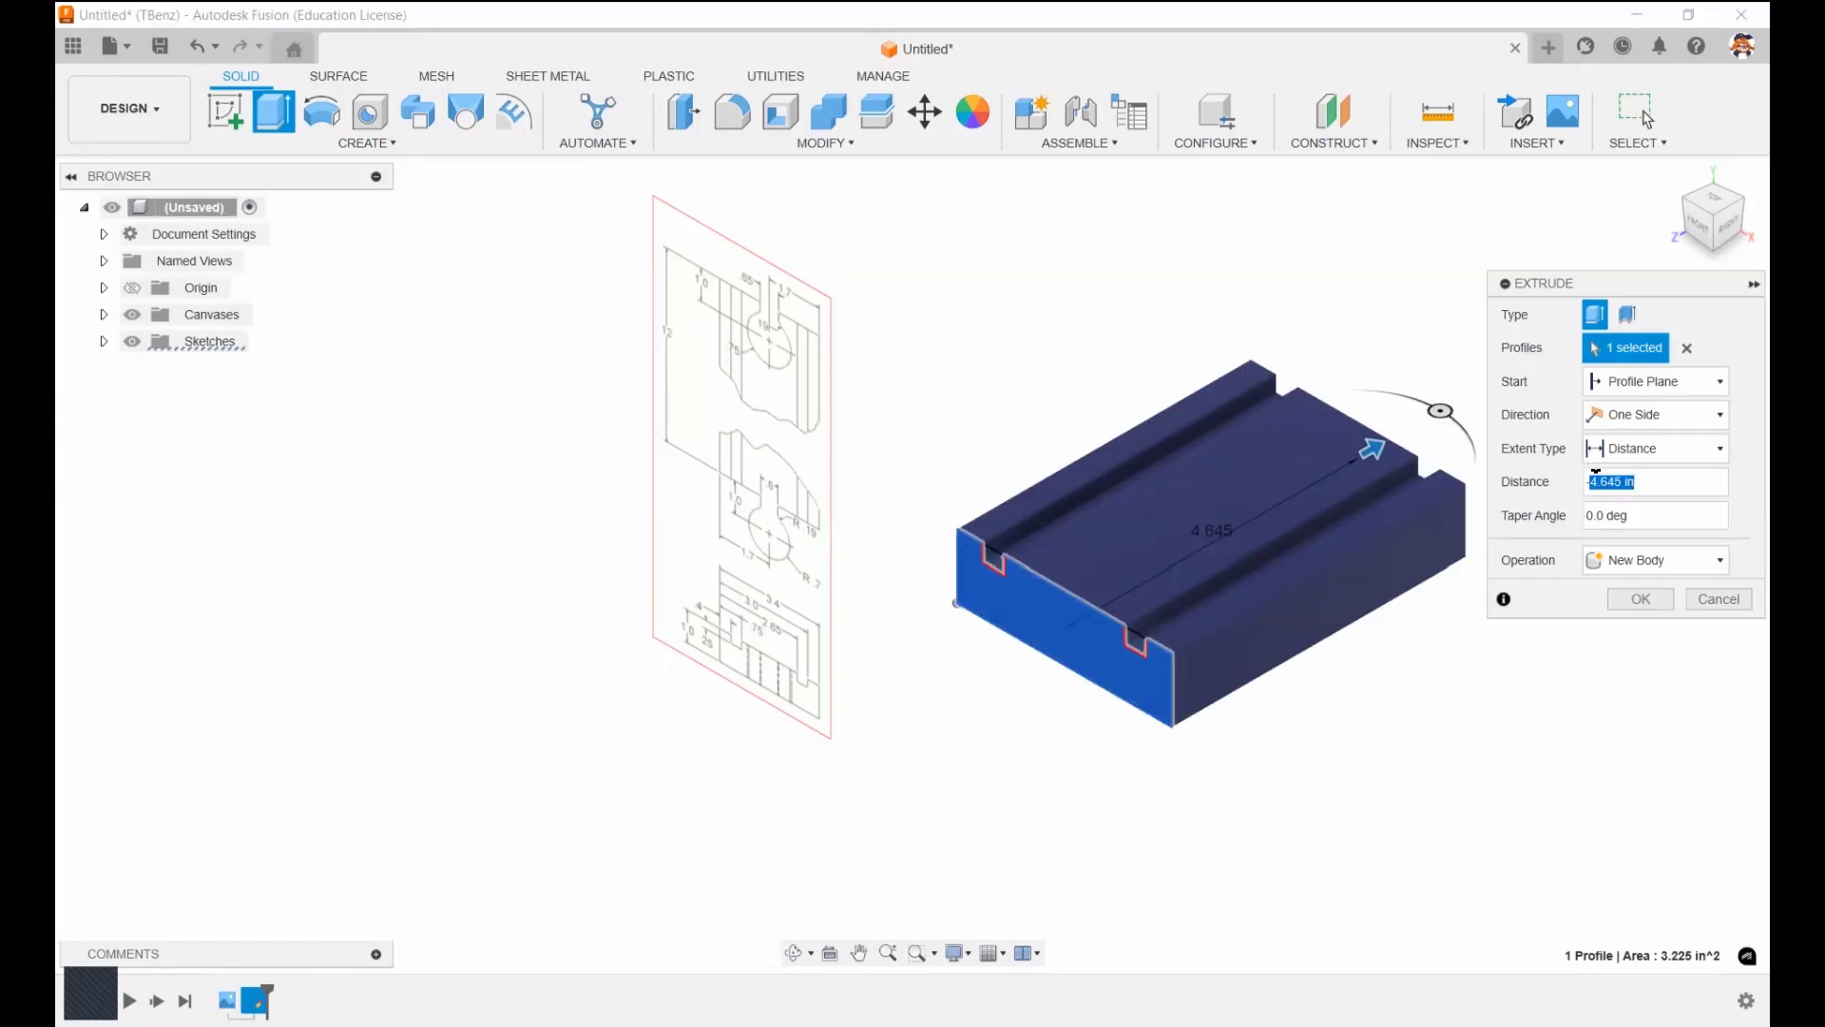
{"action": "type", "text": "12"}
{"action": "key", "text": "Return"}
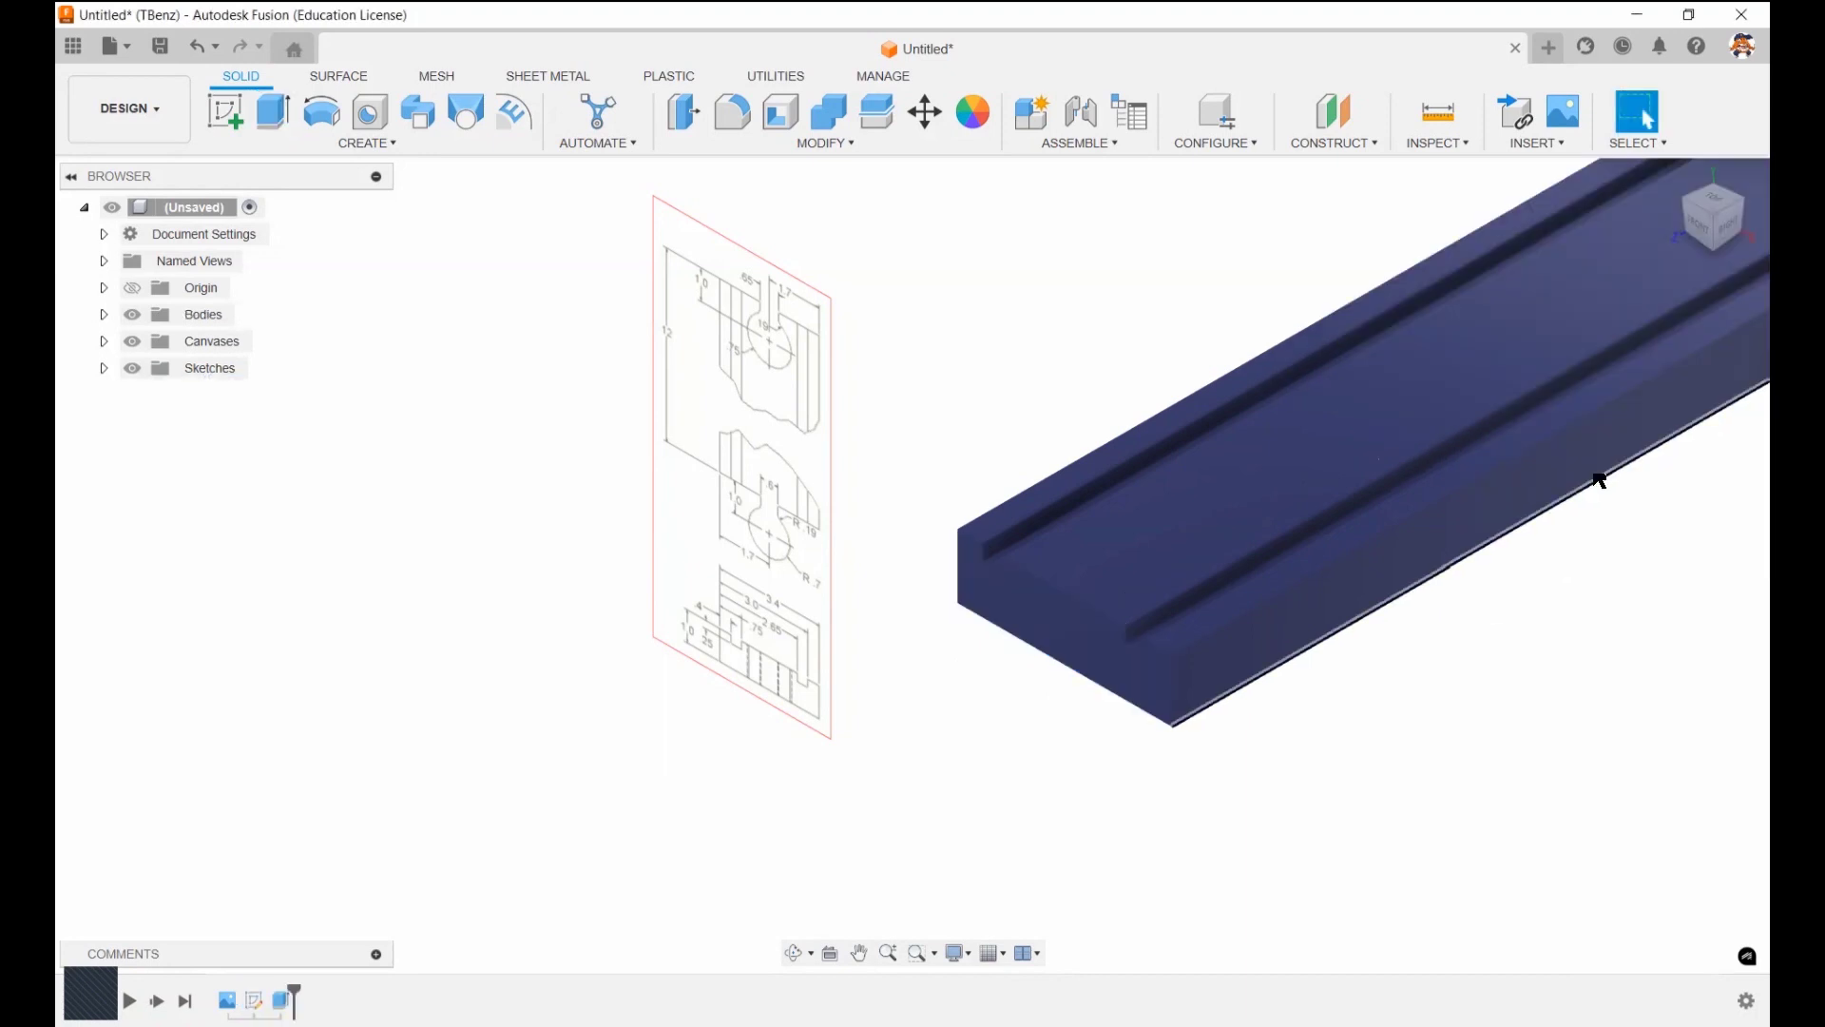
{"action": "scroll", "coordinate": [1499, 468], "scroll_direction": "down", "scroll_amount": 3}
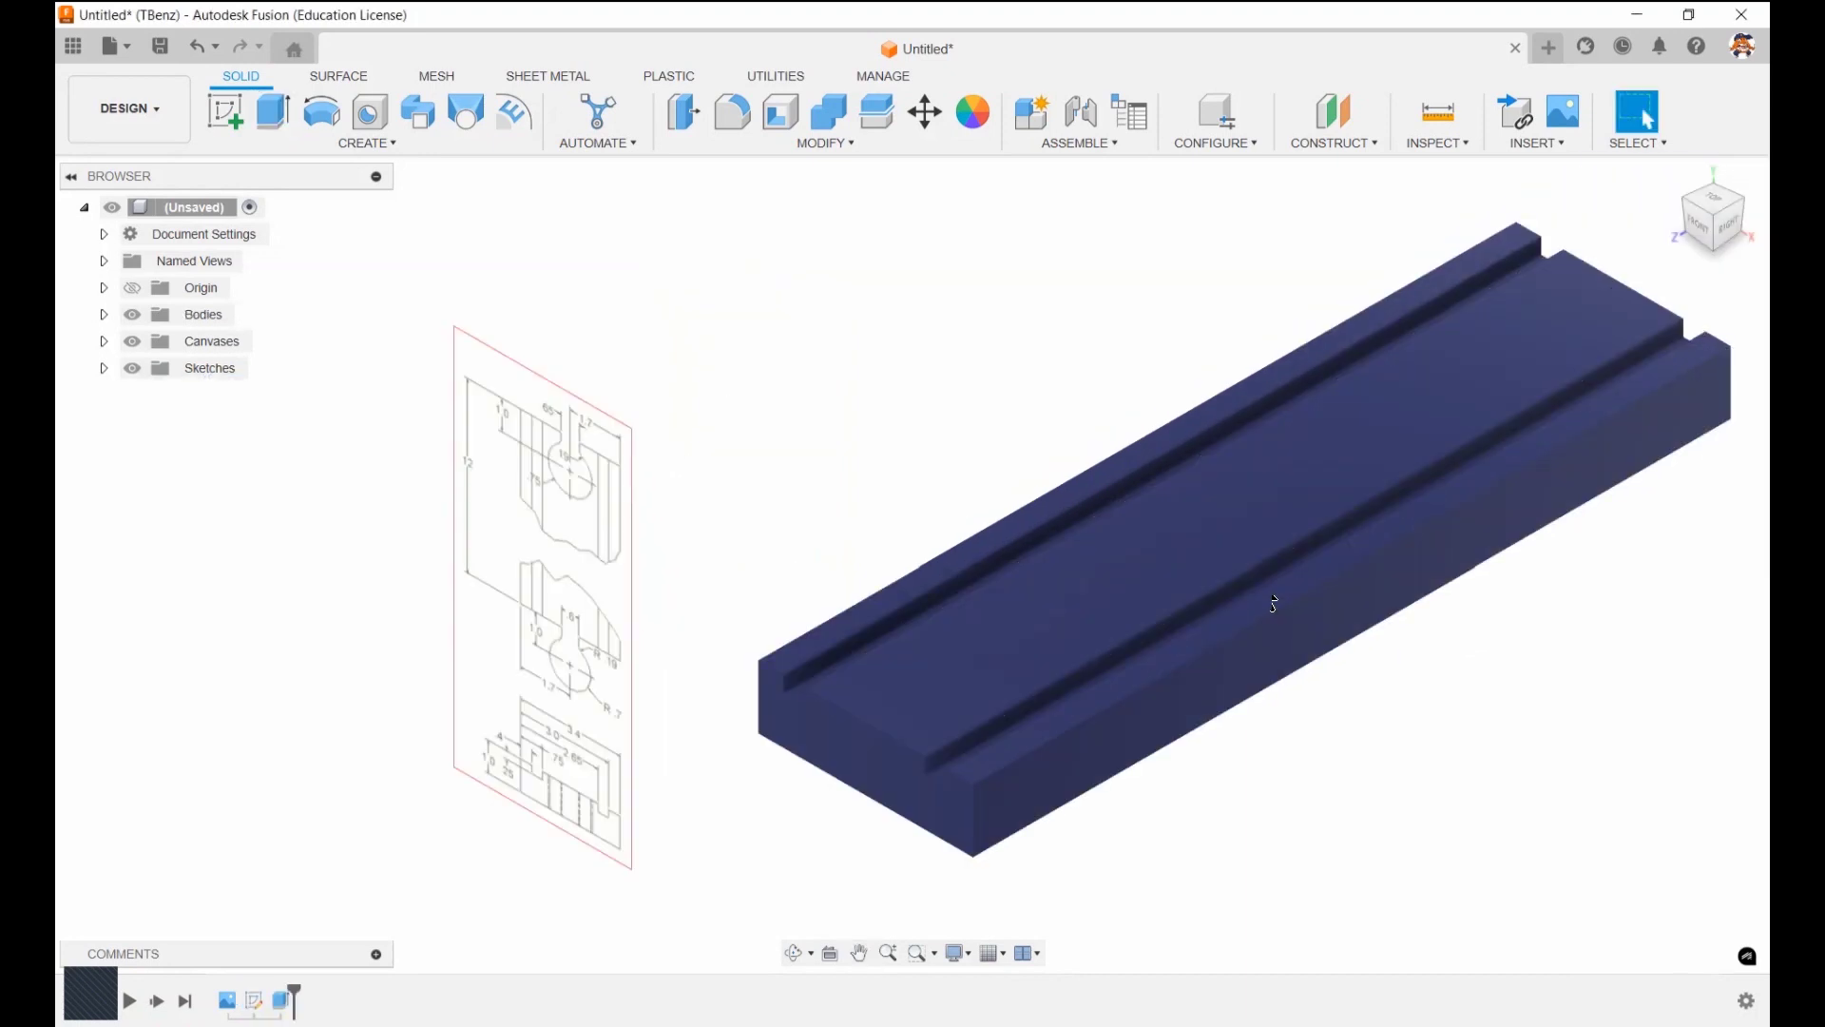
Start a sketch on the track's top face and draw a construction line about 1.7 in long outward from the front edge's midpoint
{"action": "left_click", "coordinate": [1696, 224]}
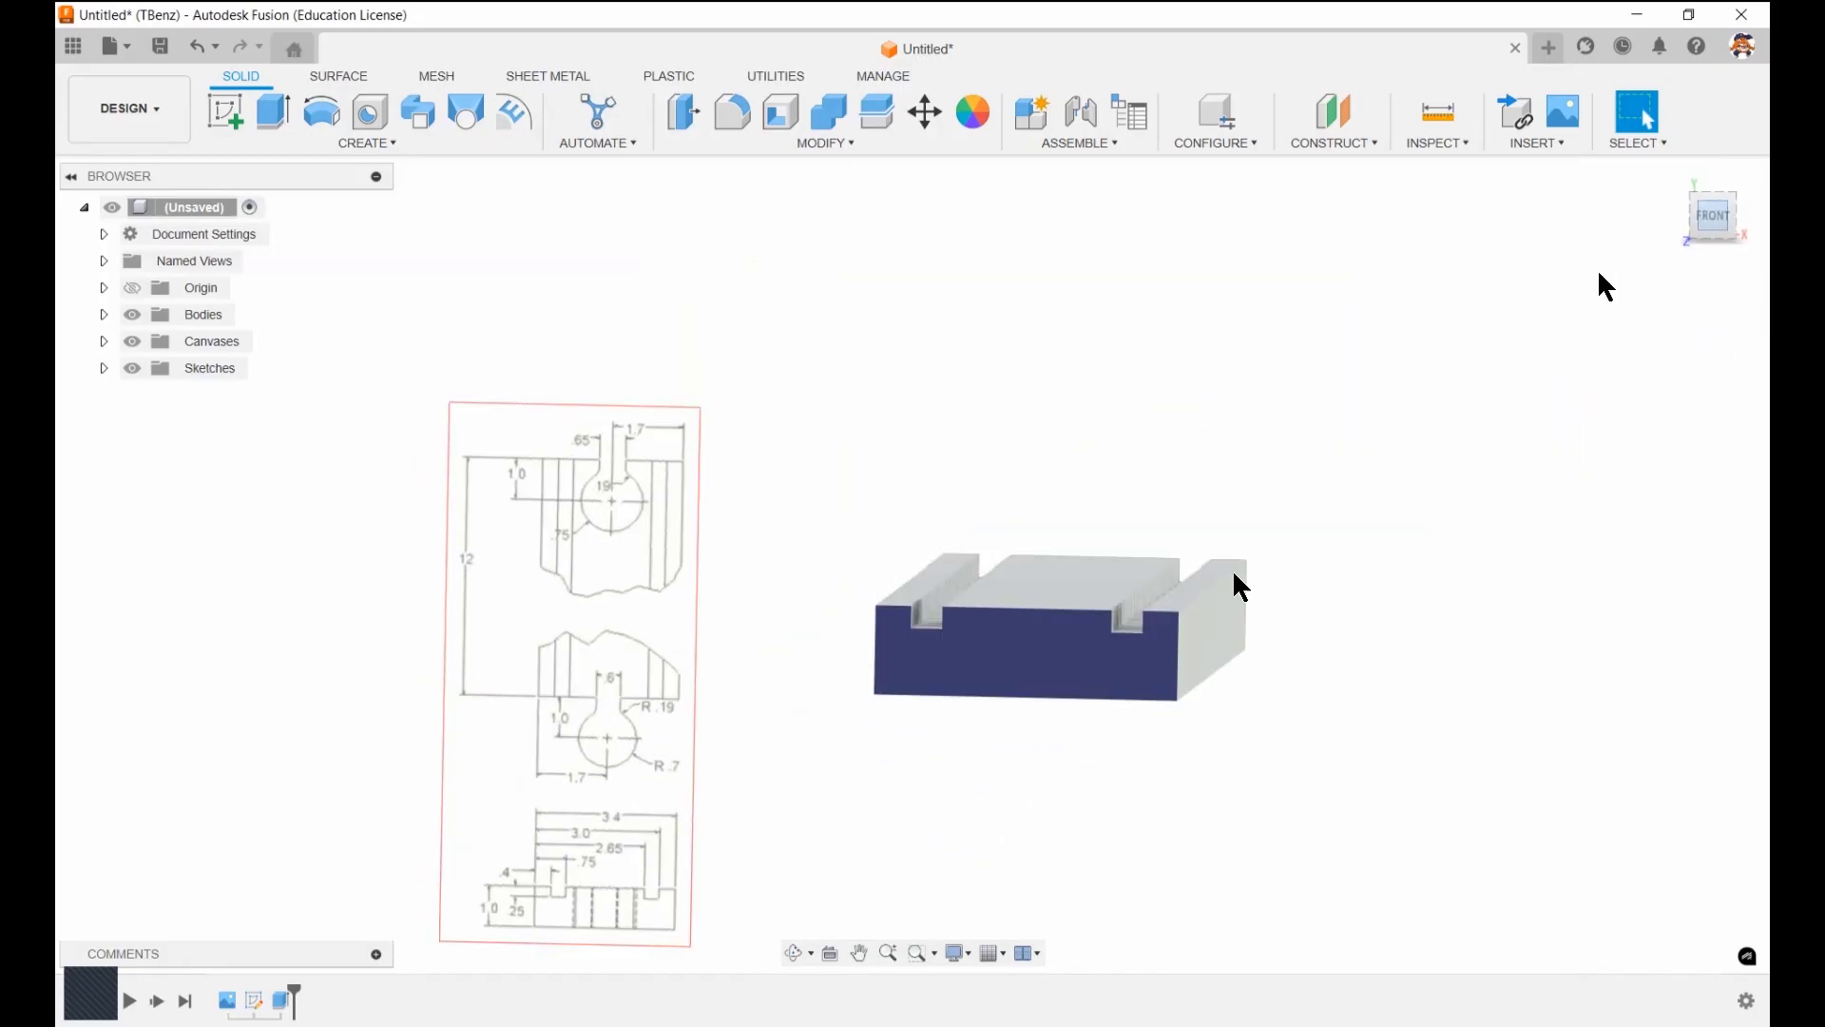
{"action": "scroll", "coordinate": [700, 785], "scroll_direction": "up", "scroll_amount": 1}
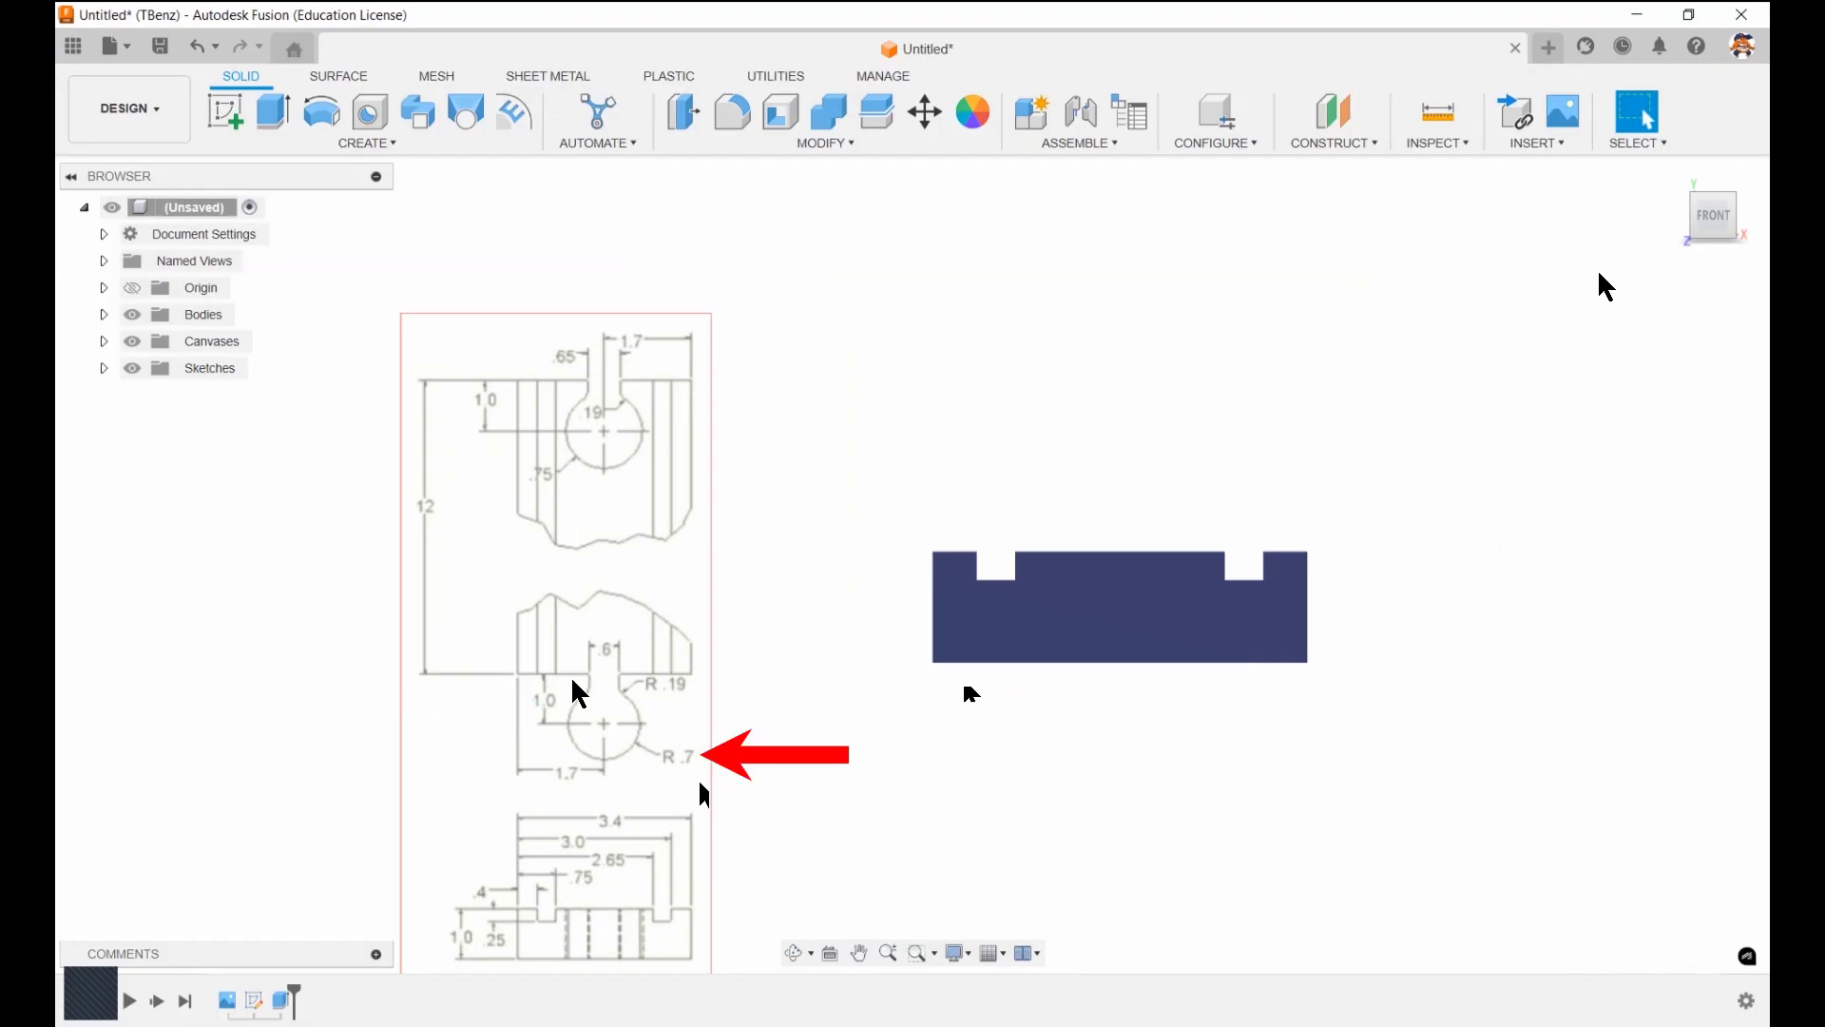
{"action": "key", "text": "F6"}
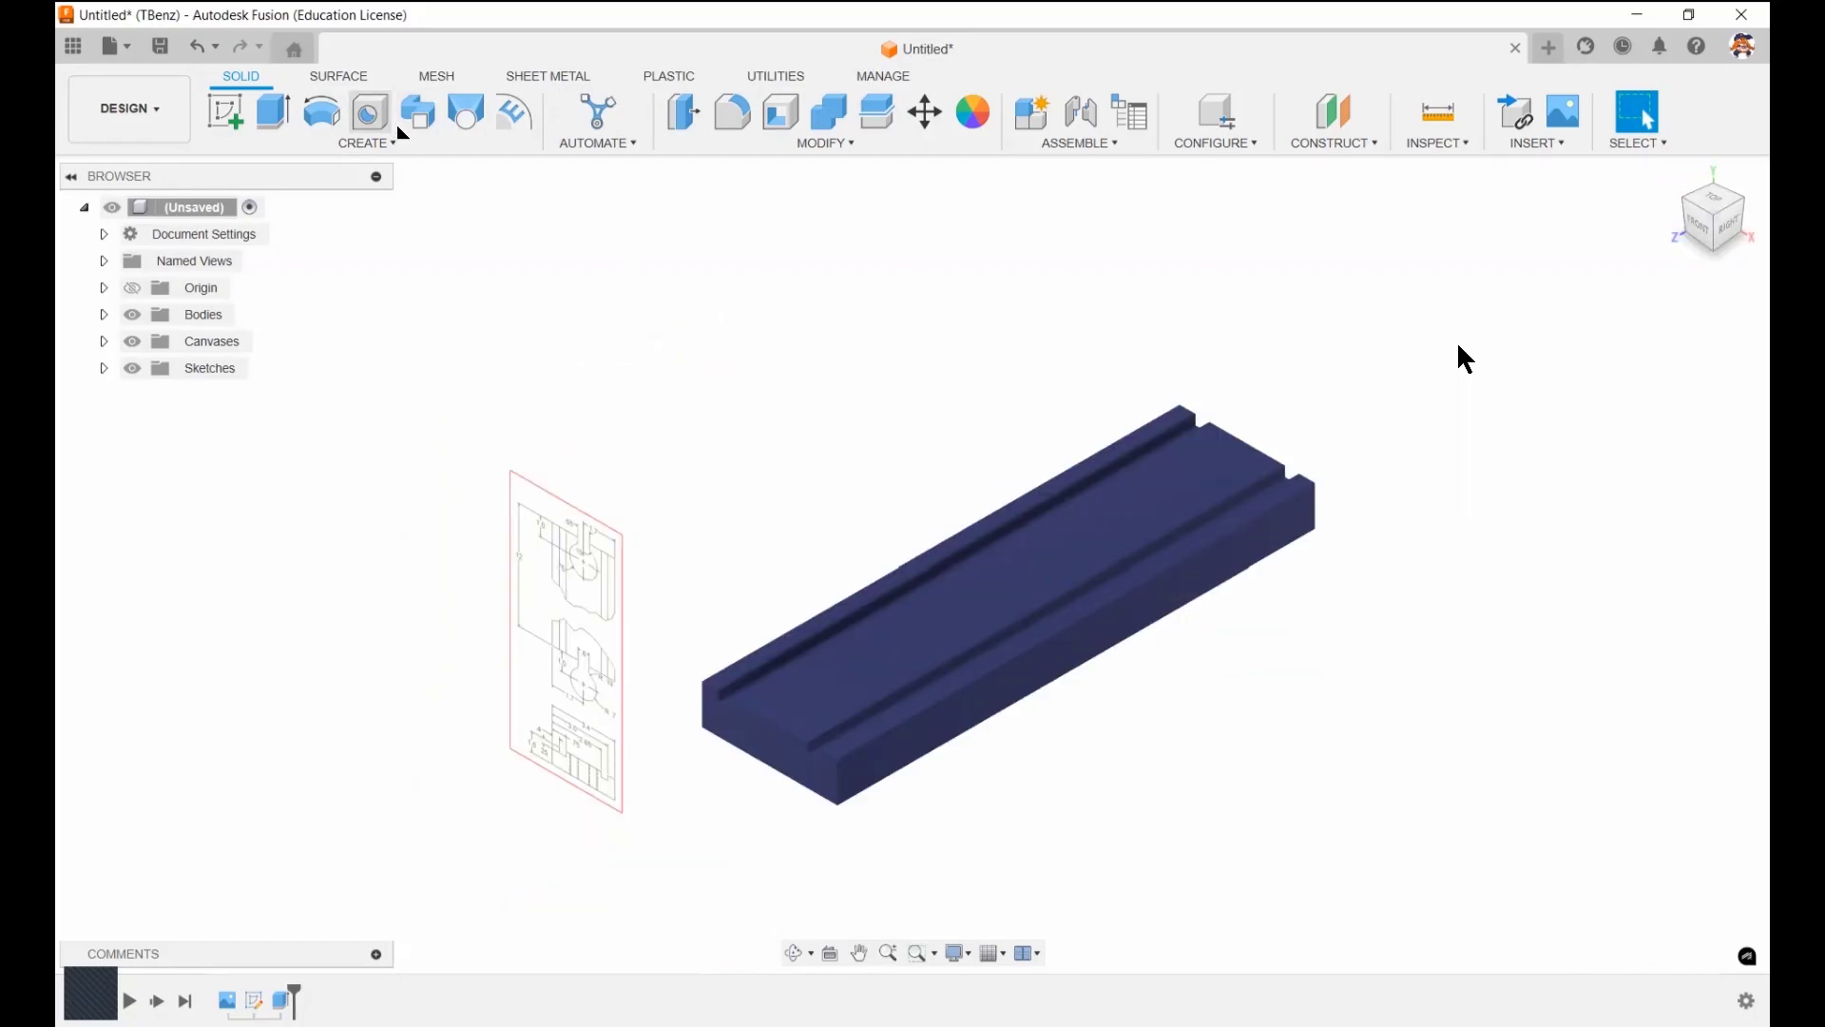
{"action": "left_click", "coordinate": [829, 708]}
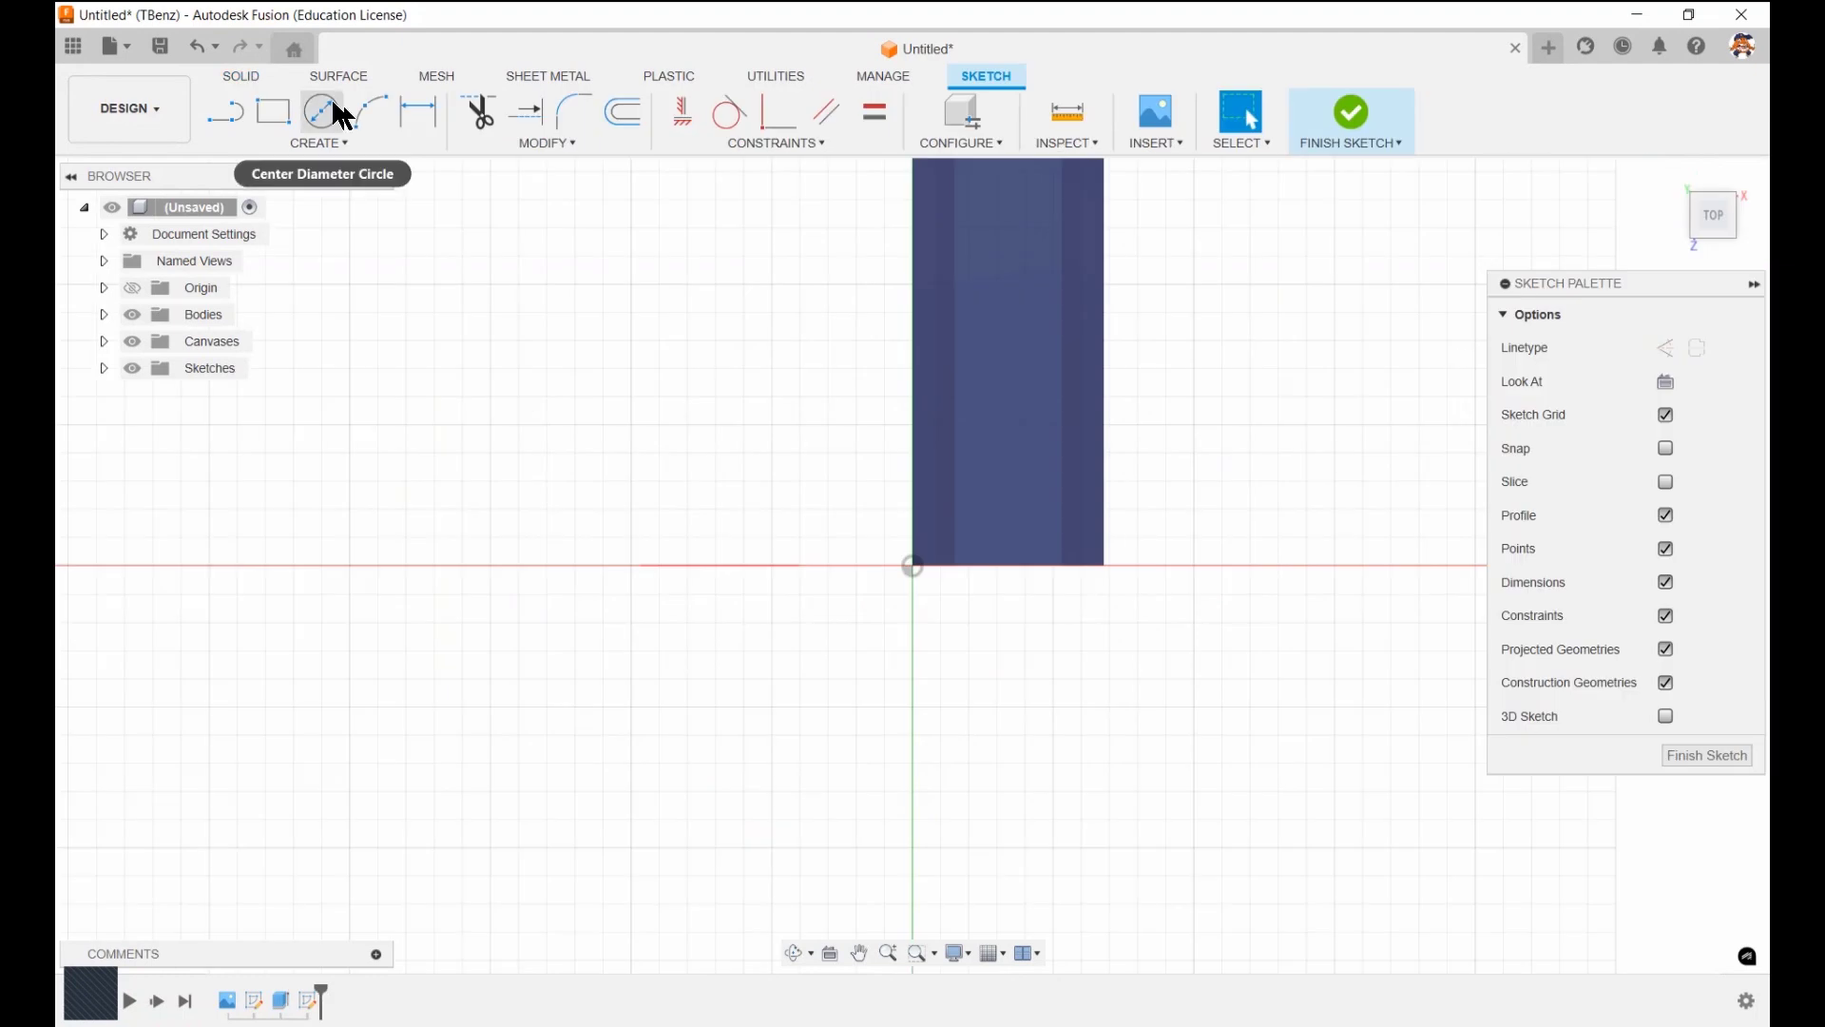
{"action": "key", "text": "l"}
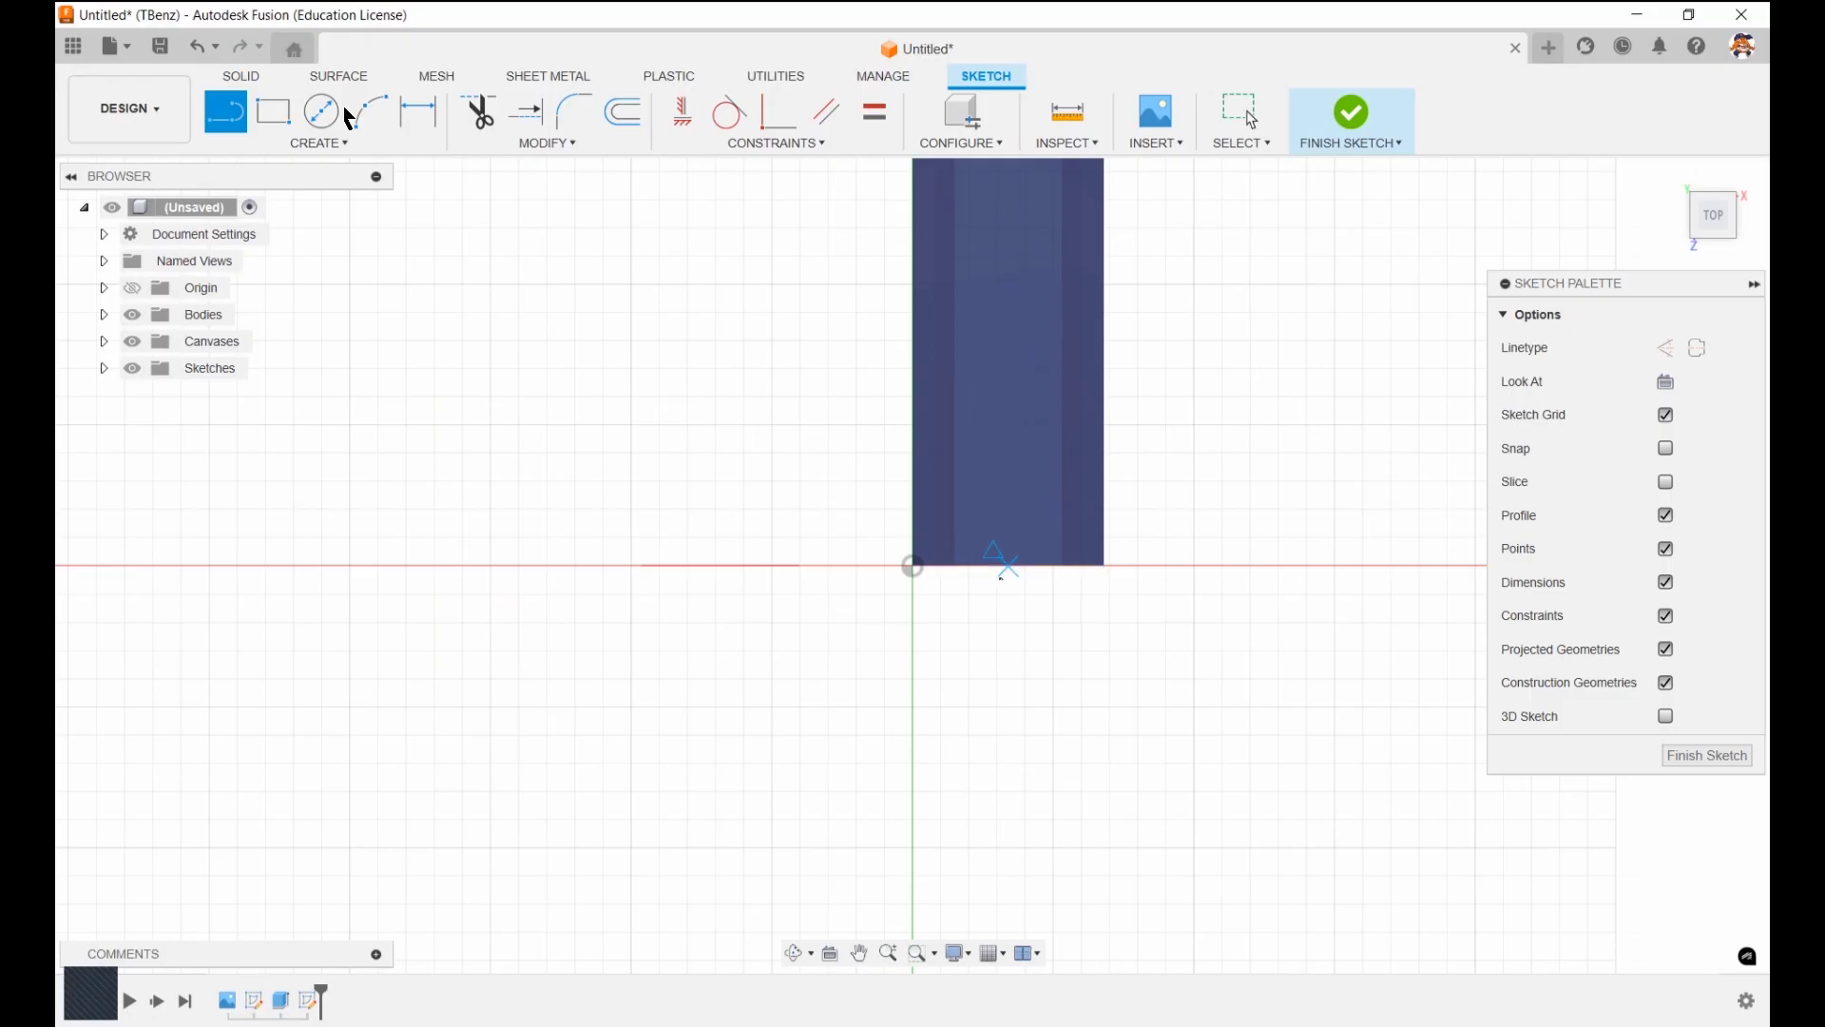
{"action": "left_click", "coordinate": [1003, 565]}
{"action": "left_click", "coordinate": [1007, 662]}
{"action": "scroll", "coordinate": [479, 245], "scroll_direction": "up", "scroll_amount": 2}
{"action": "key", "text": "Escape"}
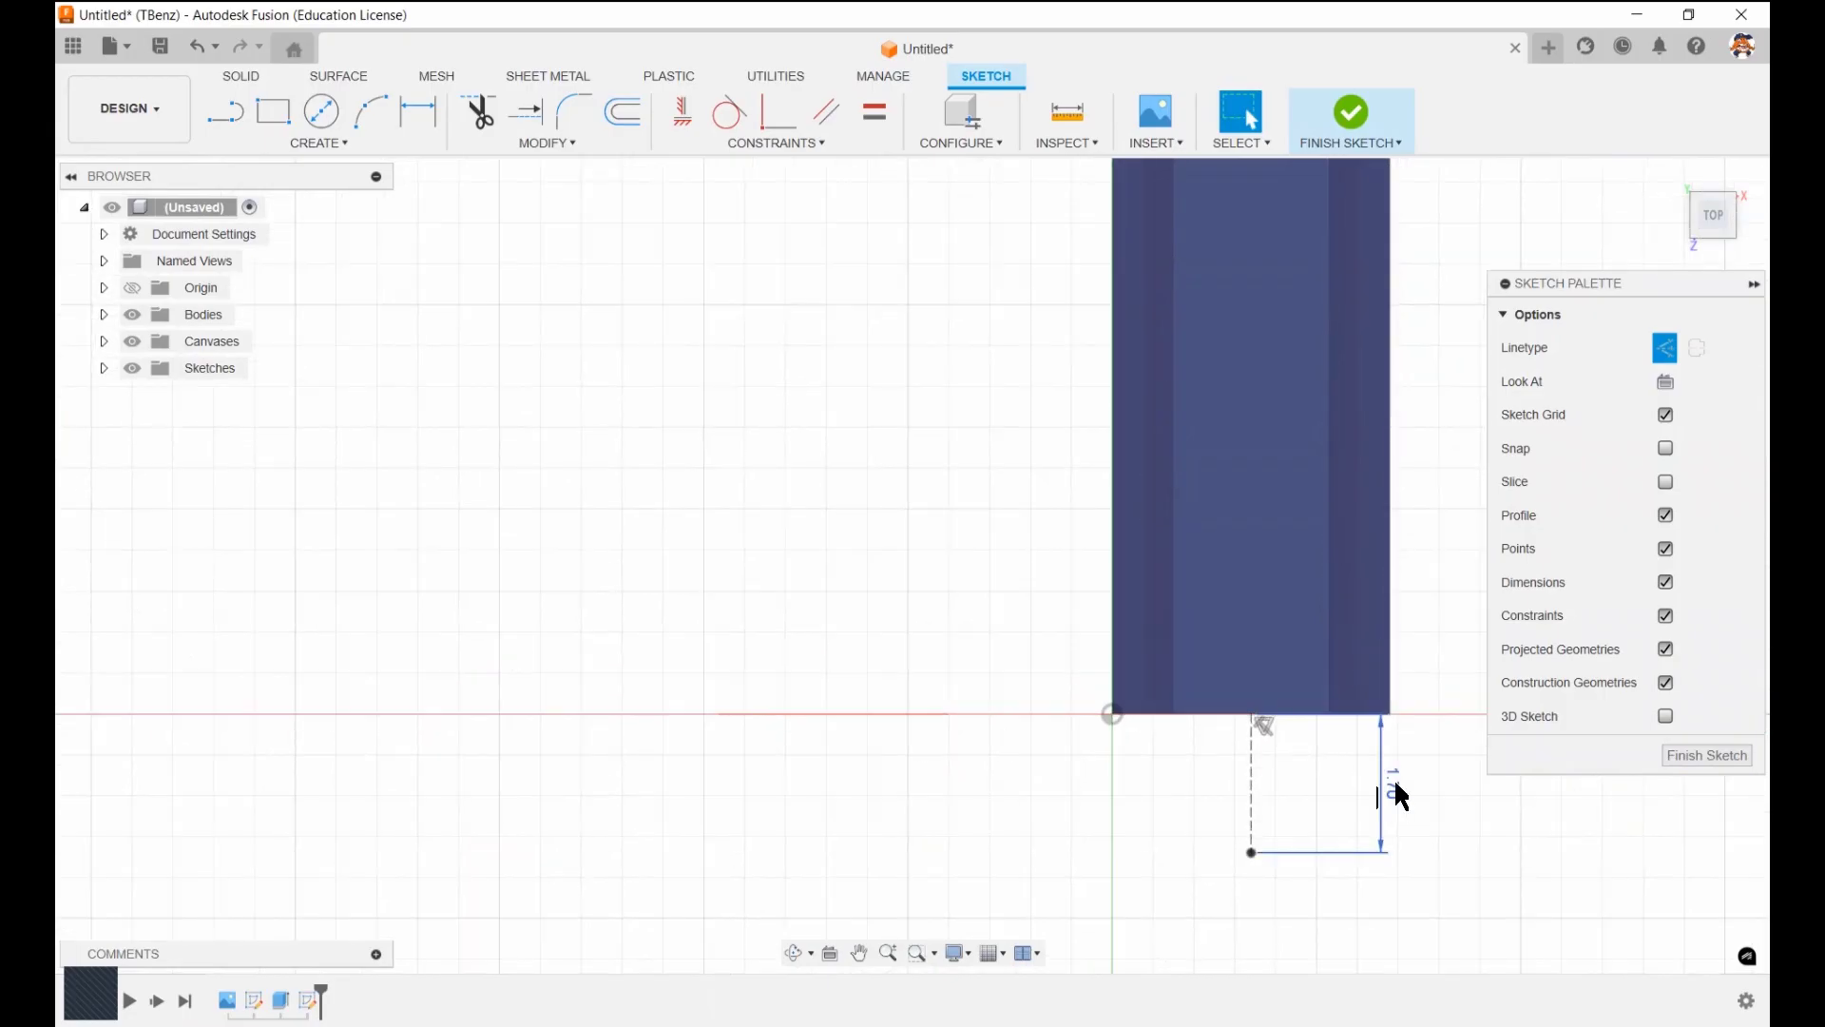
Set the distance from the track's front edge to the construction line's free end to 1.0 in
{"action": "double_click", "coordinate": [1394, 789]}
{"action": "type", "text": "1.0"}
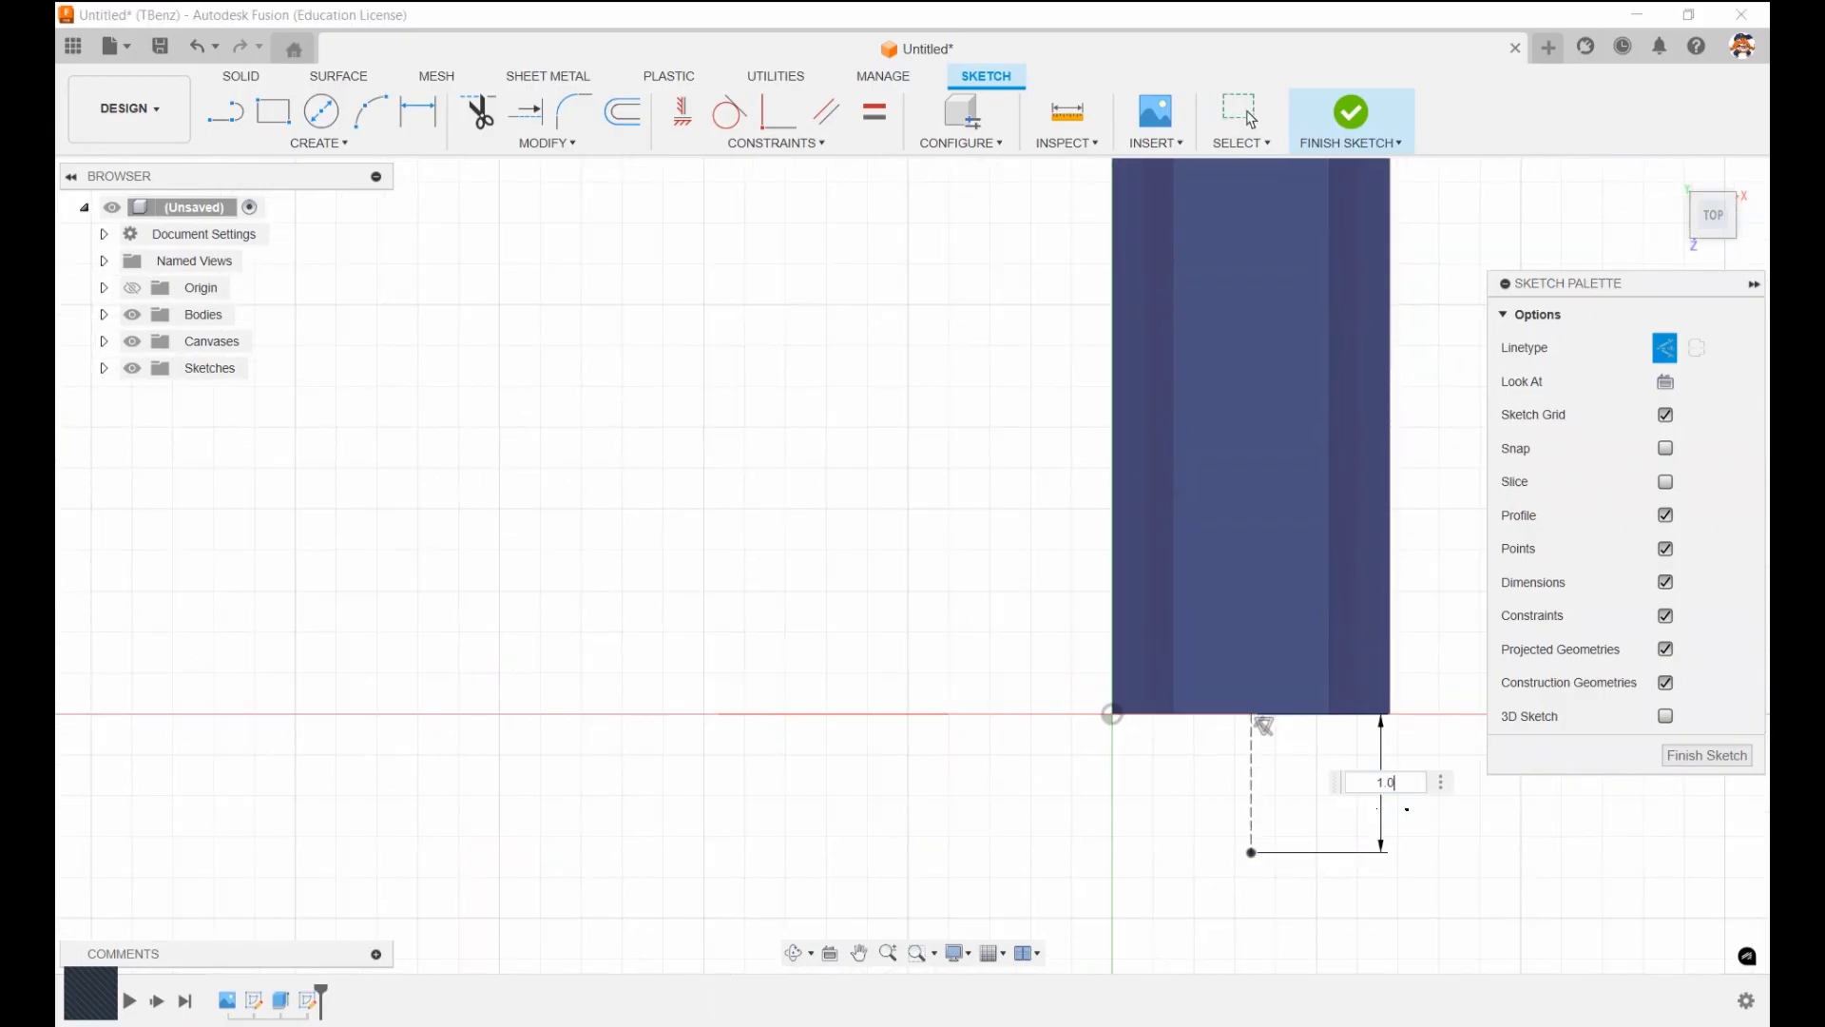
{"action": "key", "text": "Return"}
{"action": "scroll", "coordinate": [1132, 643], "scroll_direction": "down", "scroll_amount": 1}
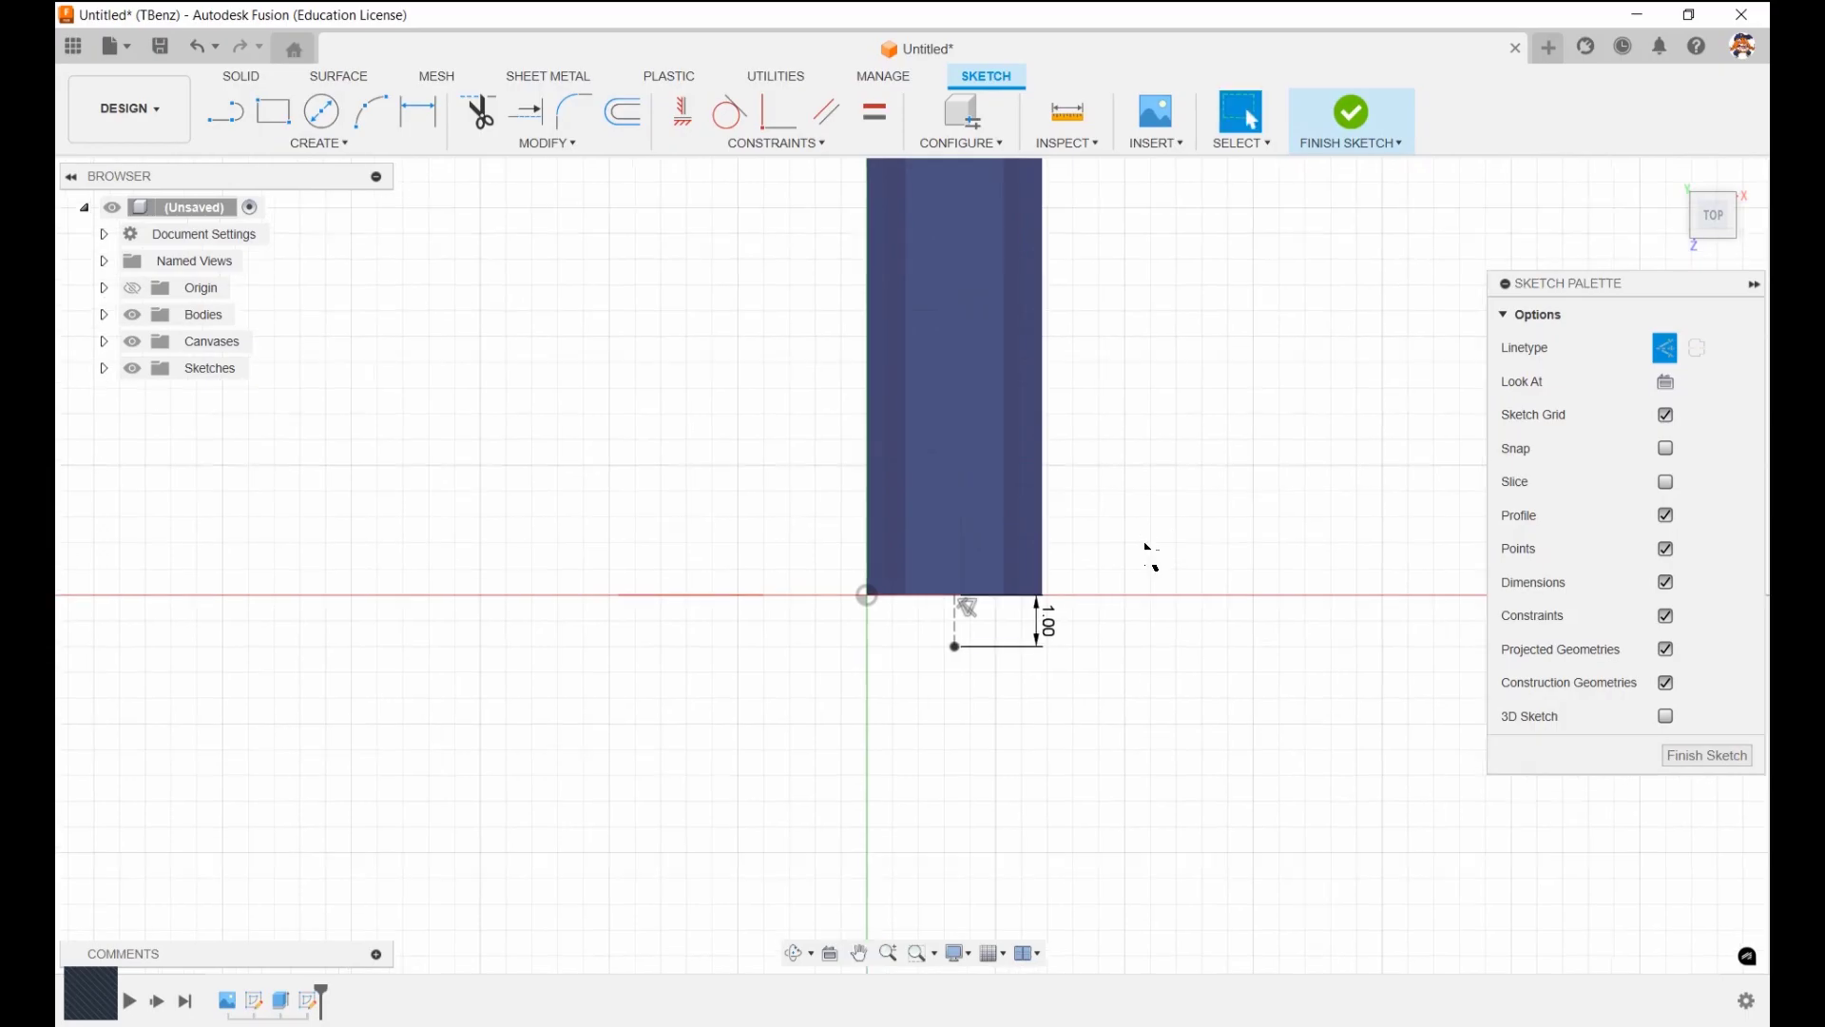
{"action": "scroll", "coordinate": [970, 664], "scroll_direction": "up", "scroll_amount": 4}
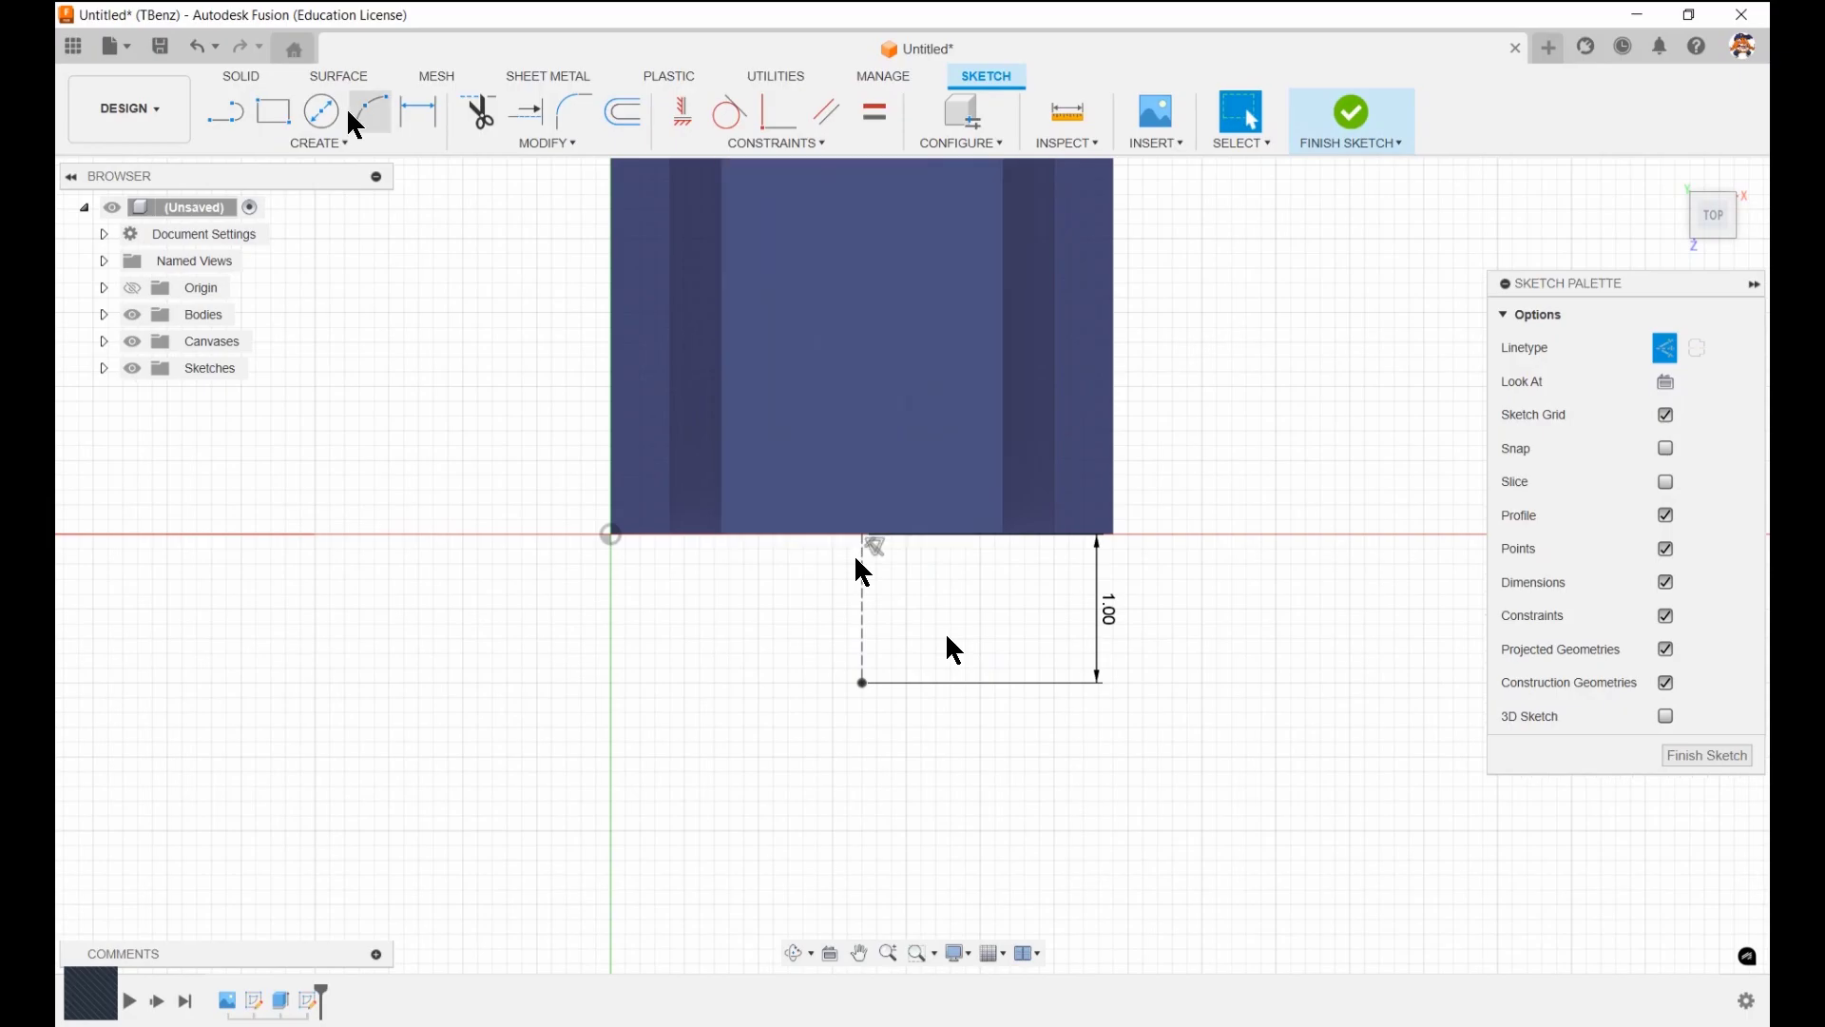
Add a driven dimension between the track's left edge and the construction line
{"action": "key", "text": "d"}
{"action": "left_click", "coordinate": [863, 659]}
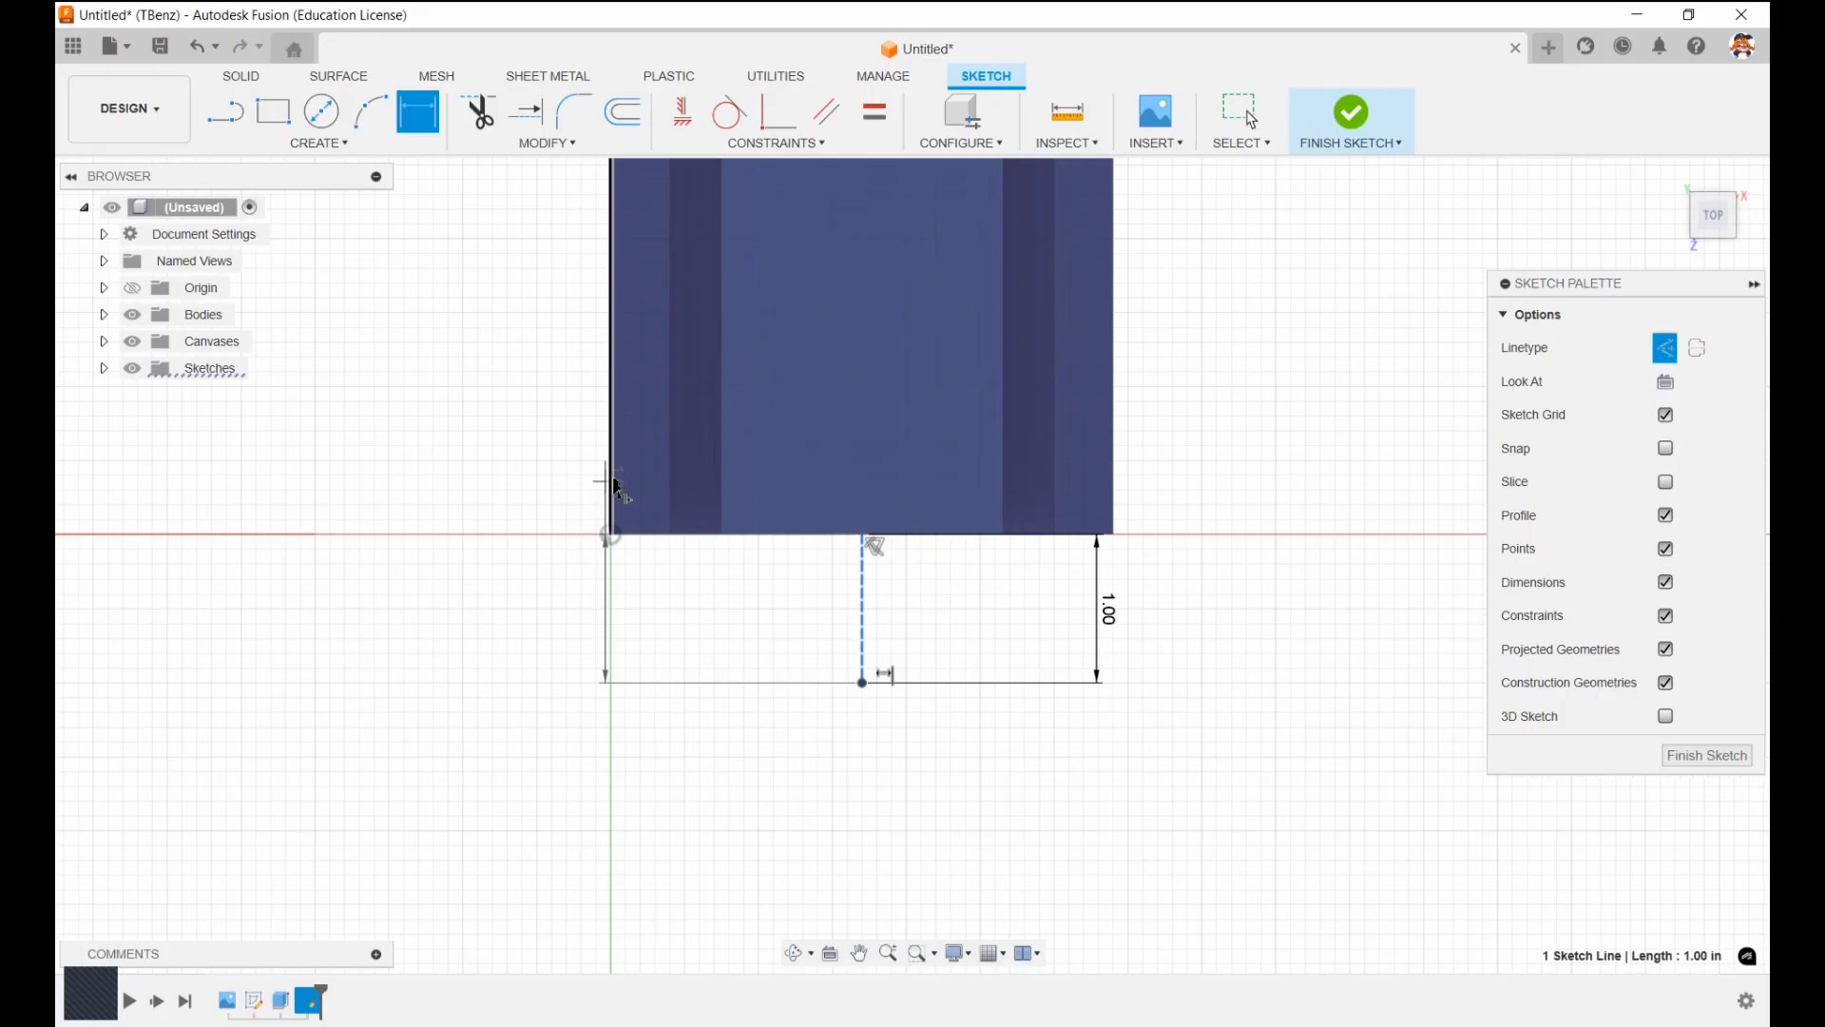
{"action": "left_click", "coordinate": [613, 487]}
{"action": "left_click", "coordinate": [502, 616]}
{"action": "left_click", "coordinate": [1043, 589]}
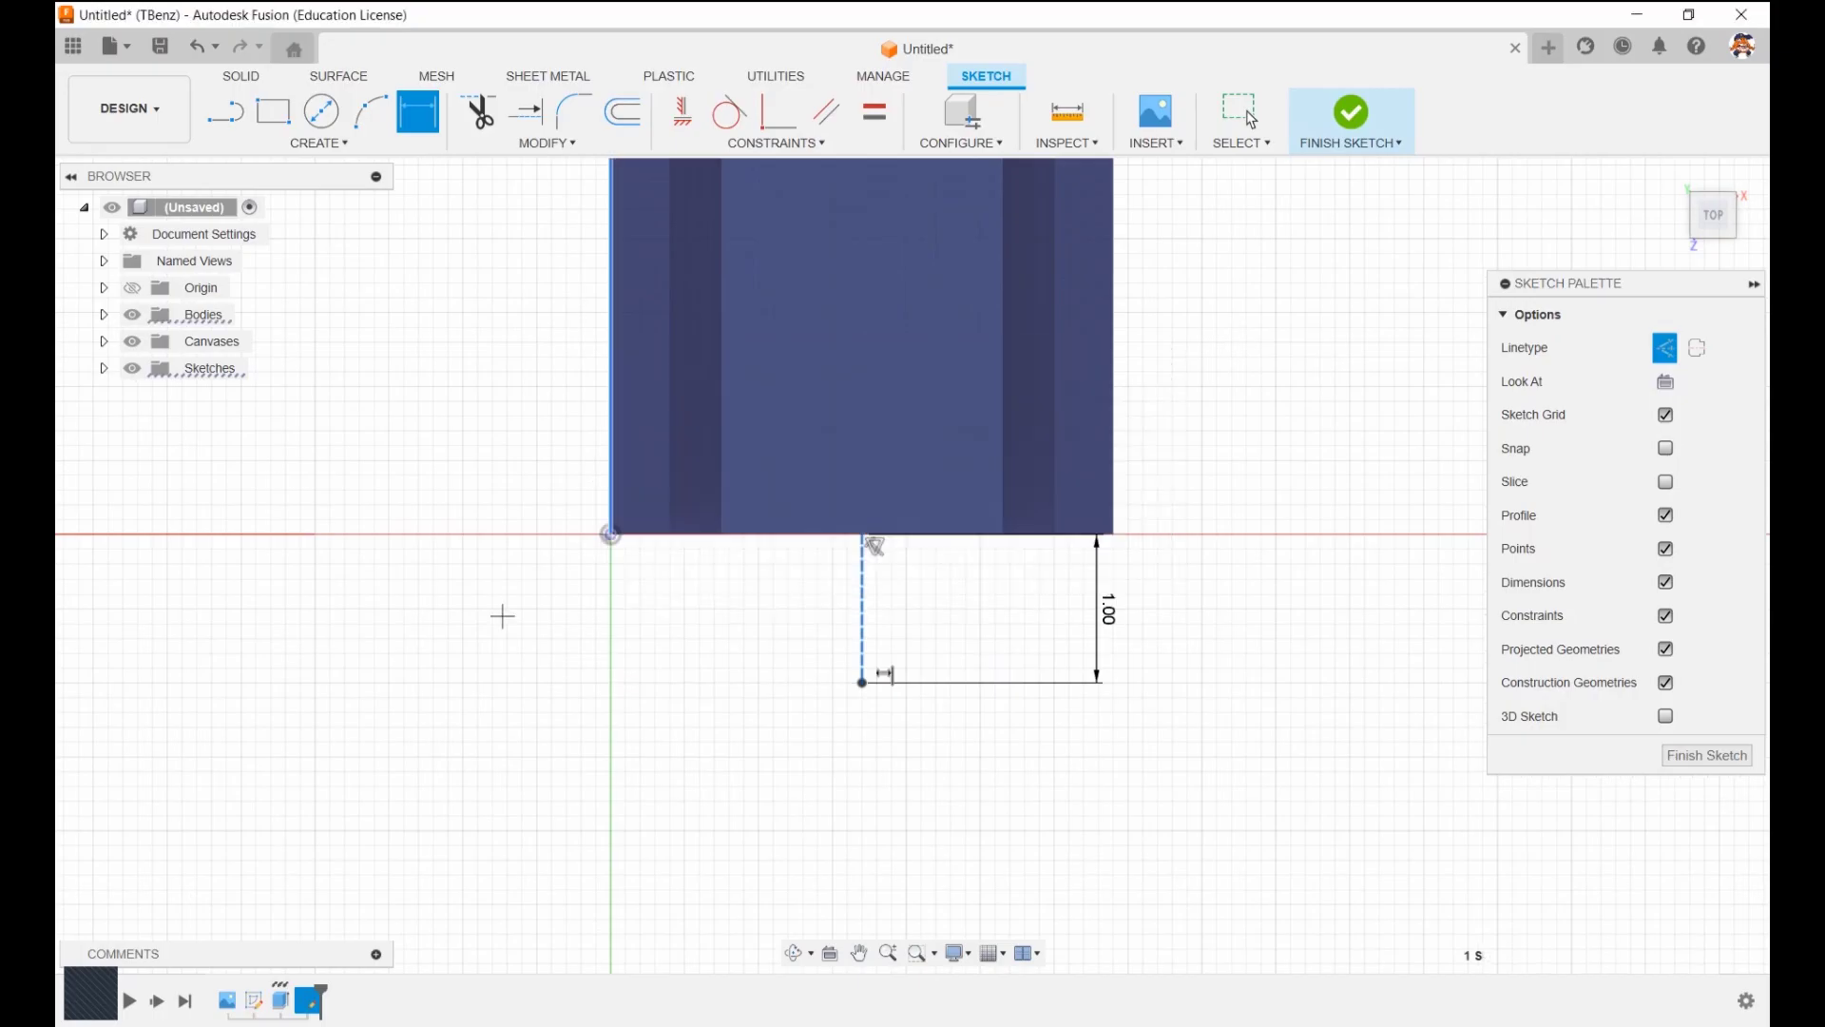
{"action": "left_click", "coordinate": [502, 615]}
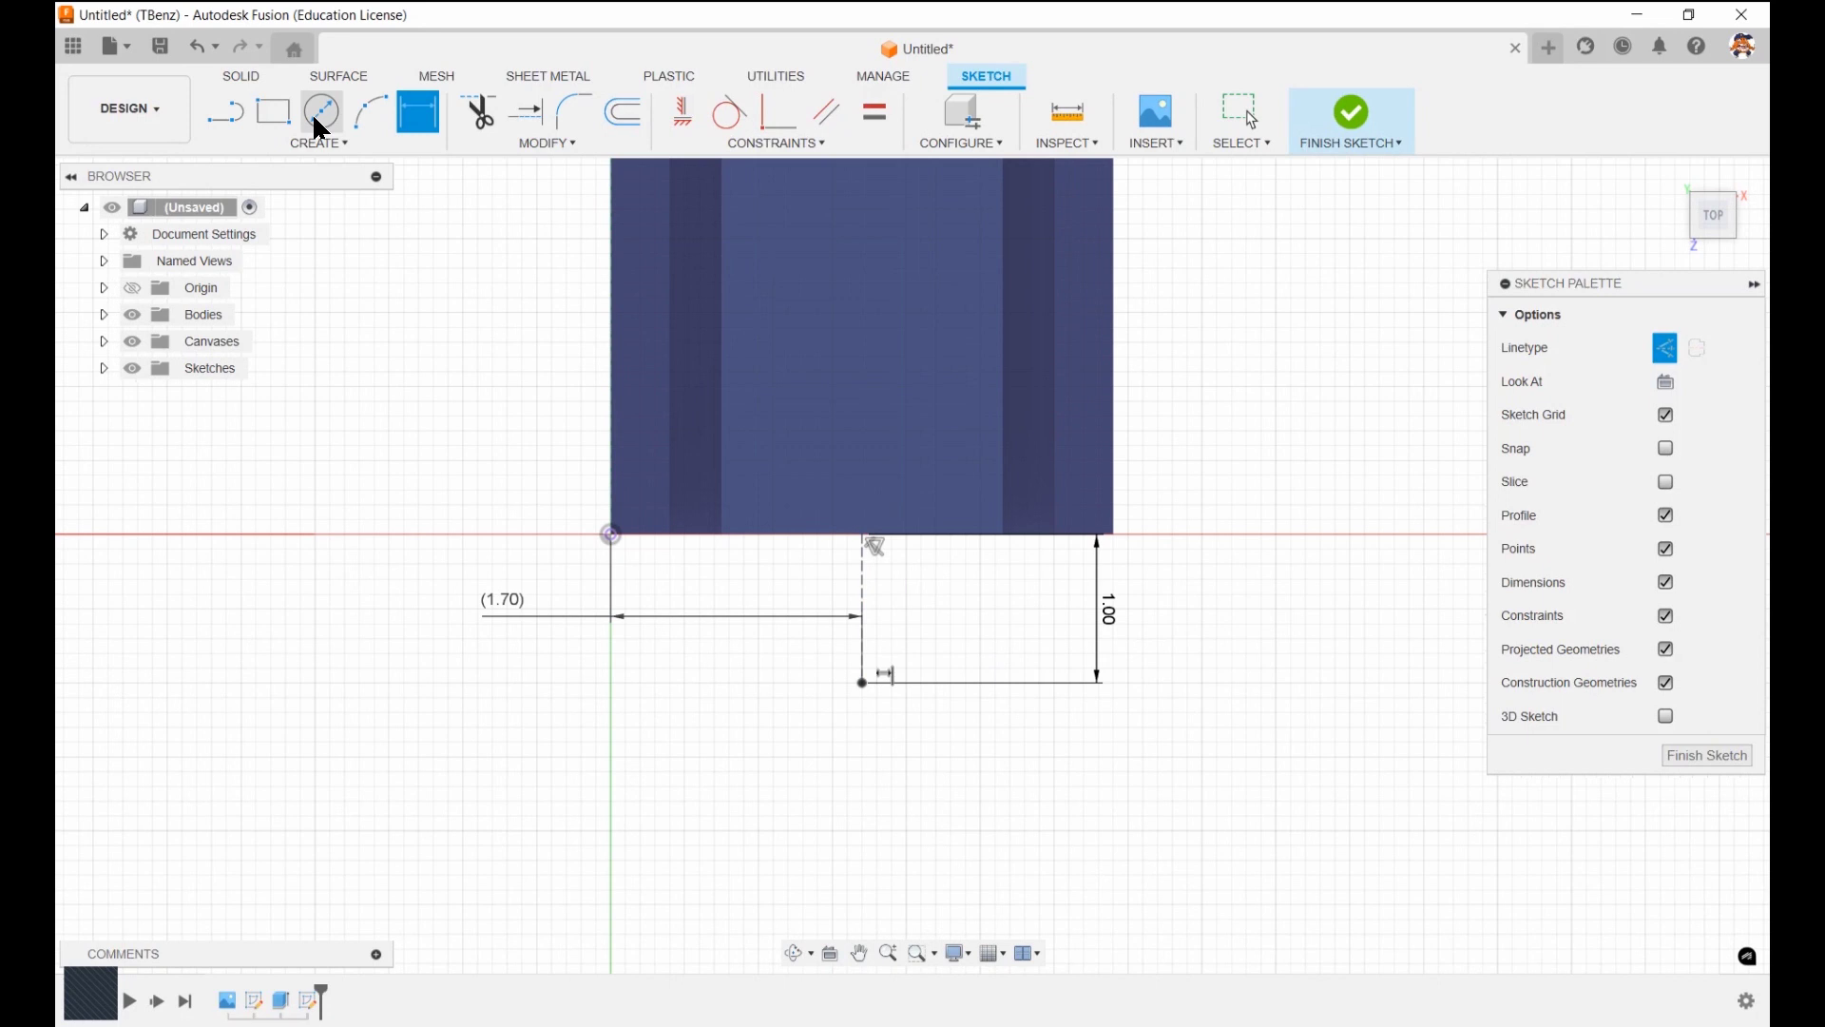
Draw a circle centred on the construction line's free end with a diameter of .7*2 in
{"action": "key", "text": "c"}
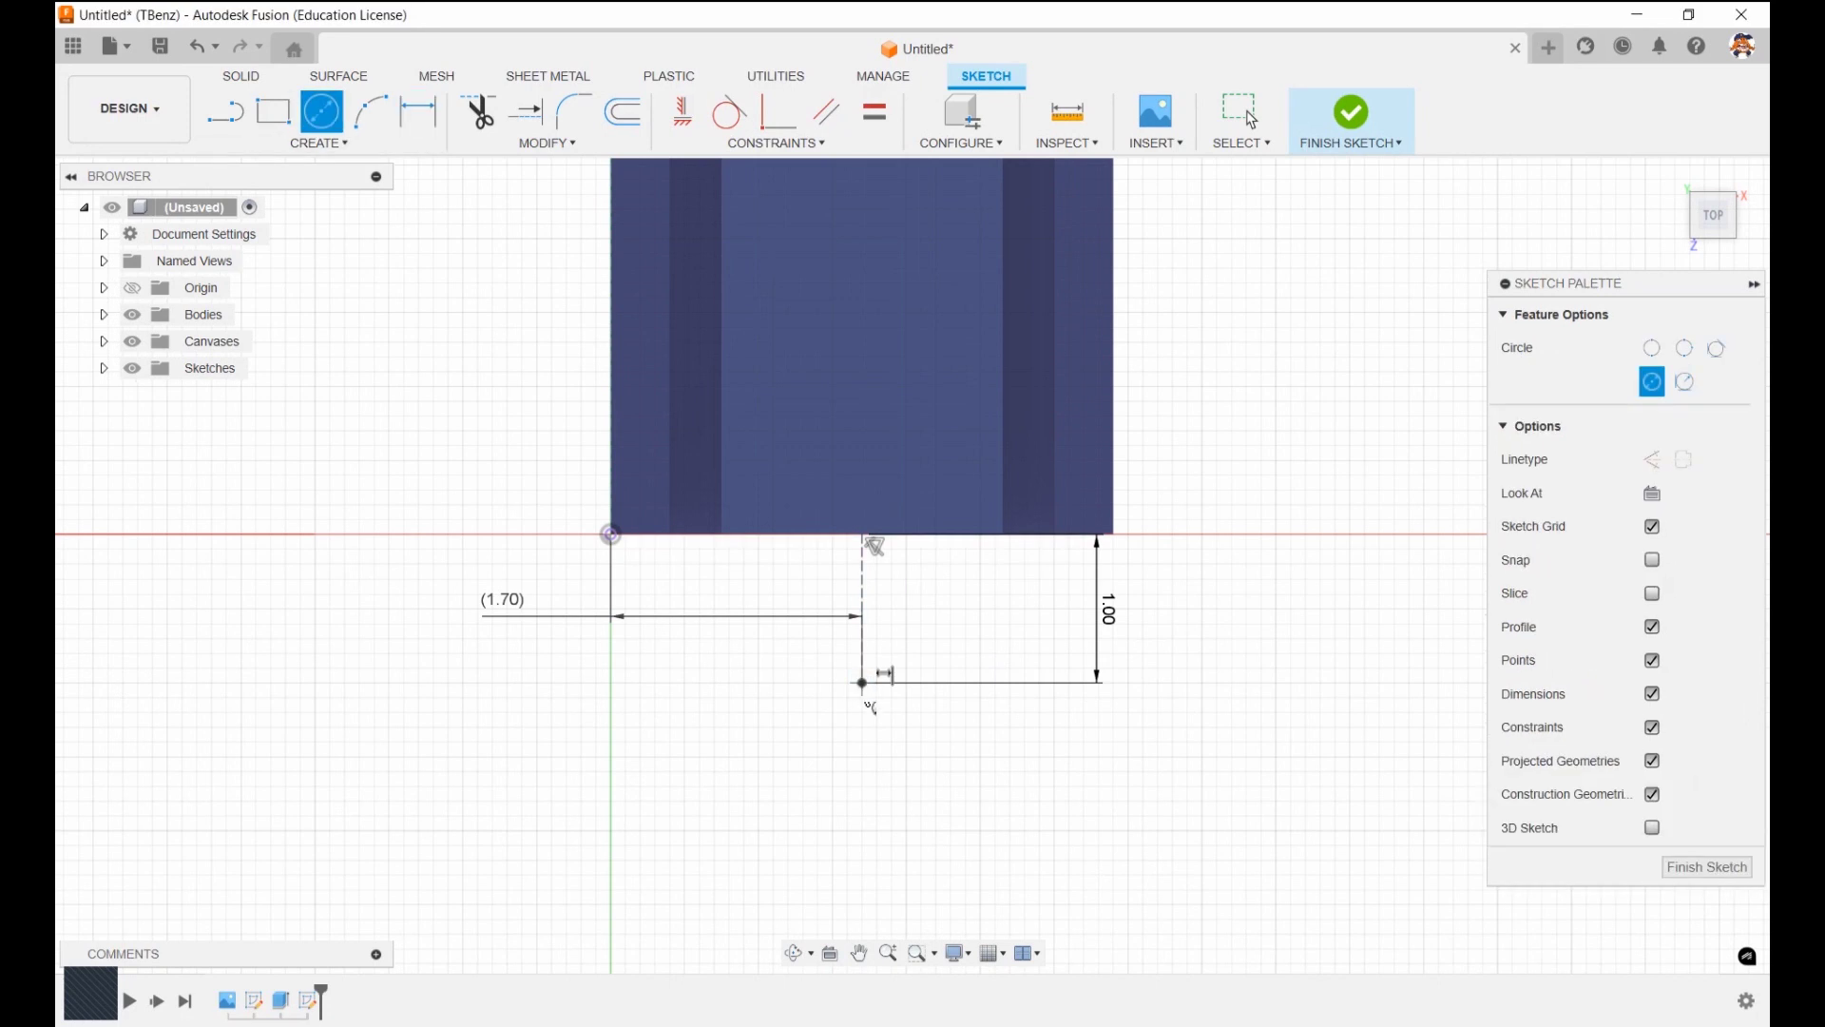
{"action": "left_click", "coordinate": [862, 682]}
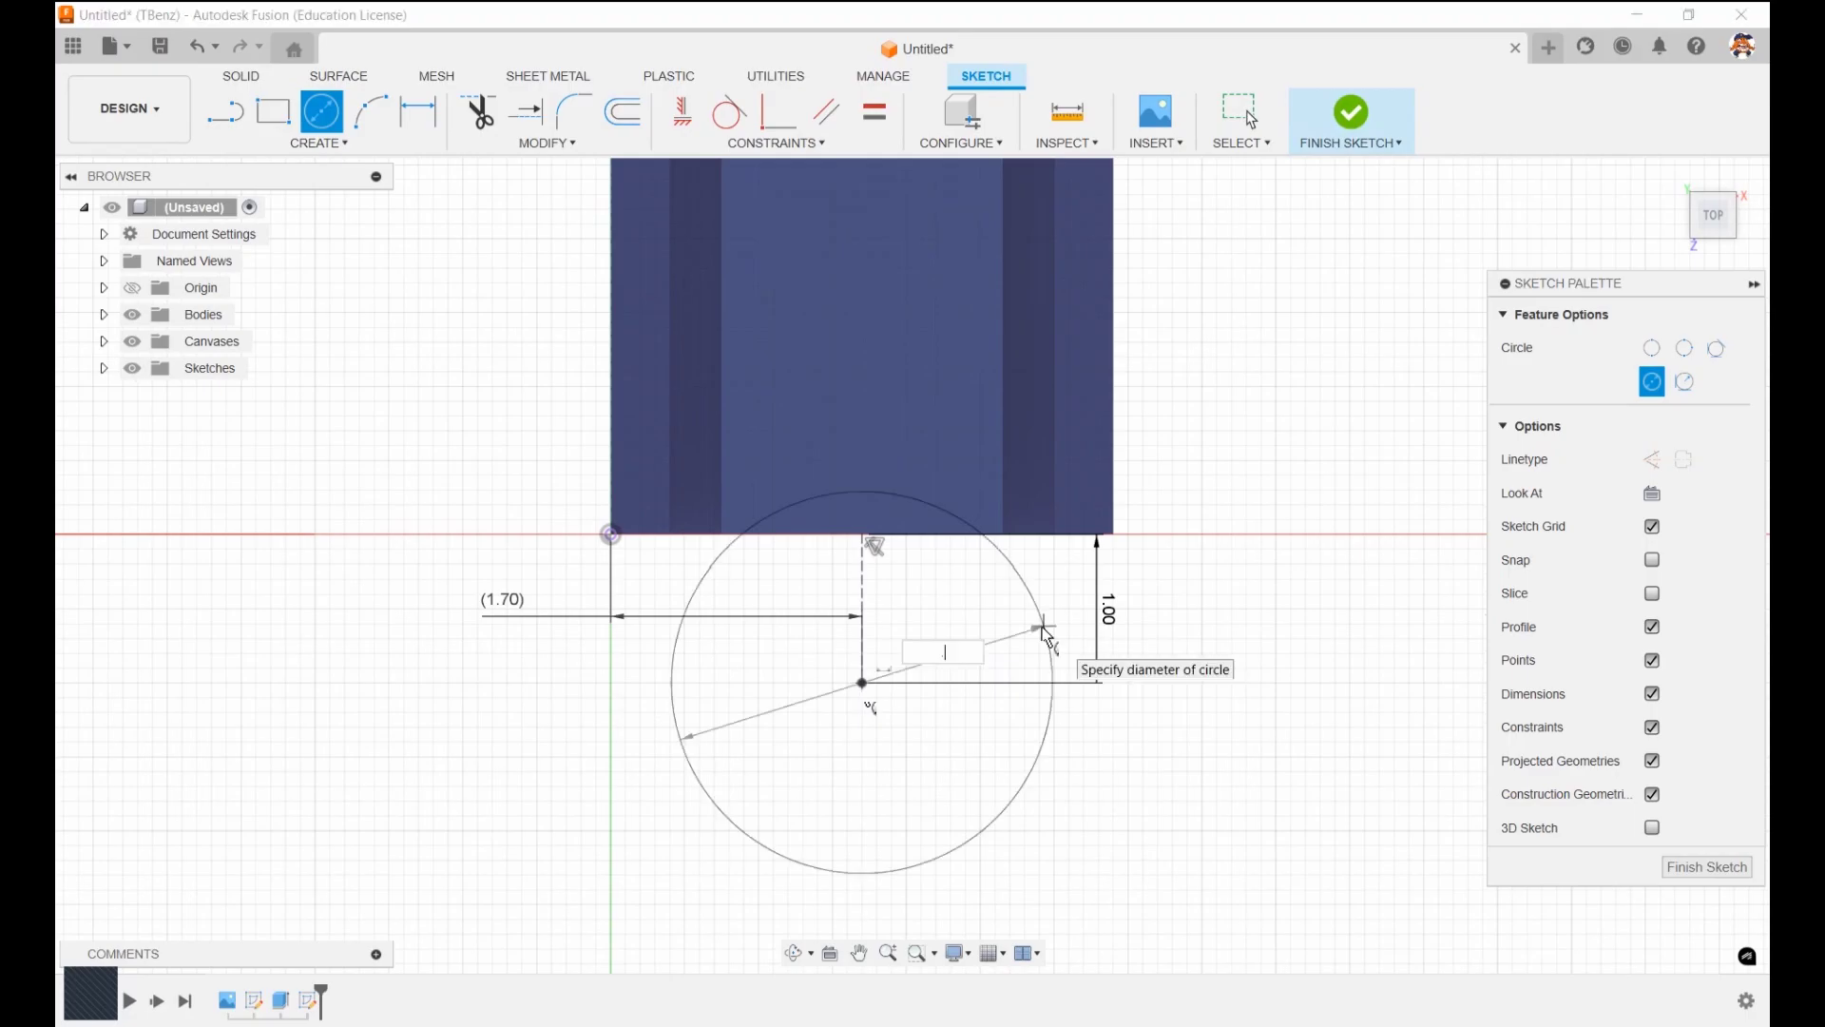
{"action": "type", "text": ".7"}
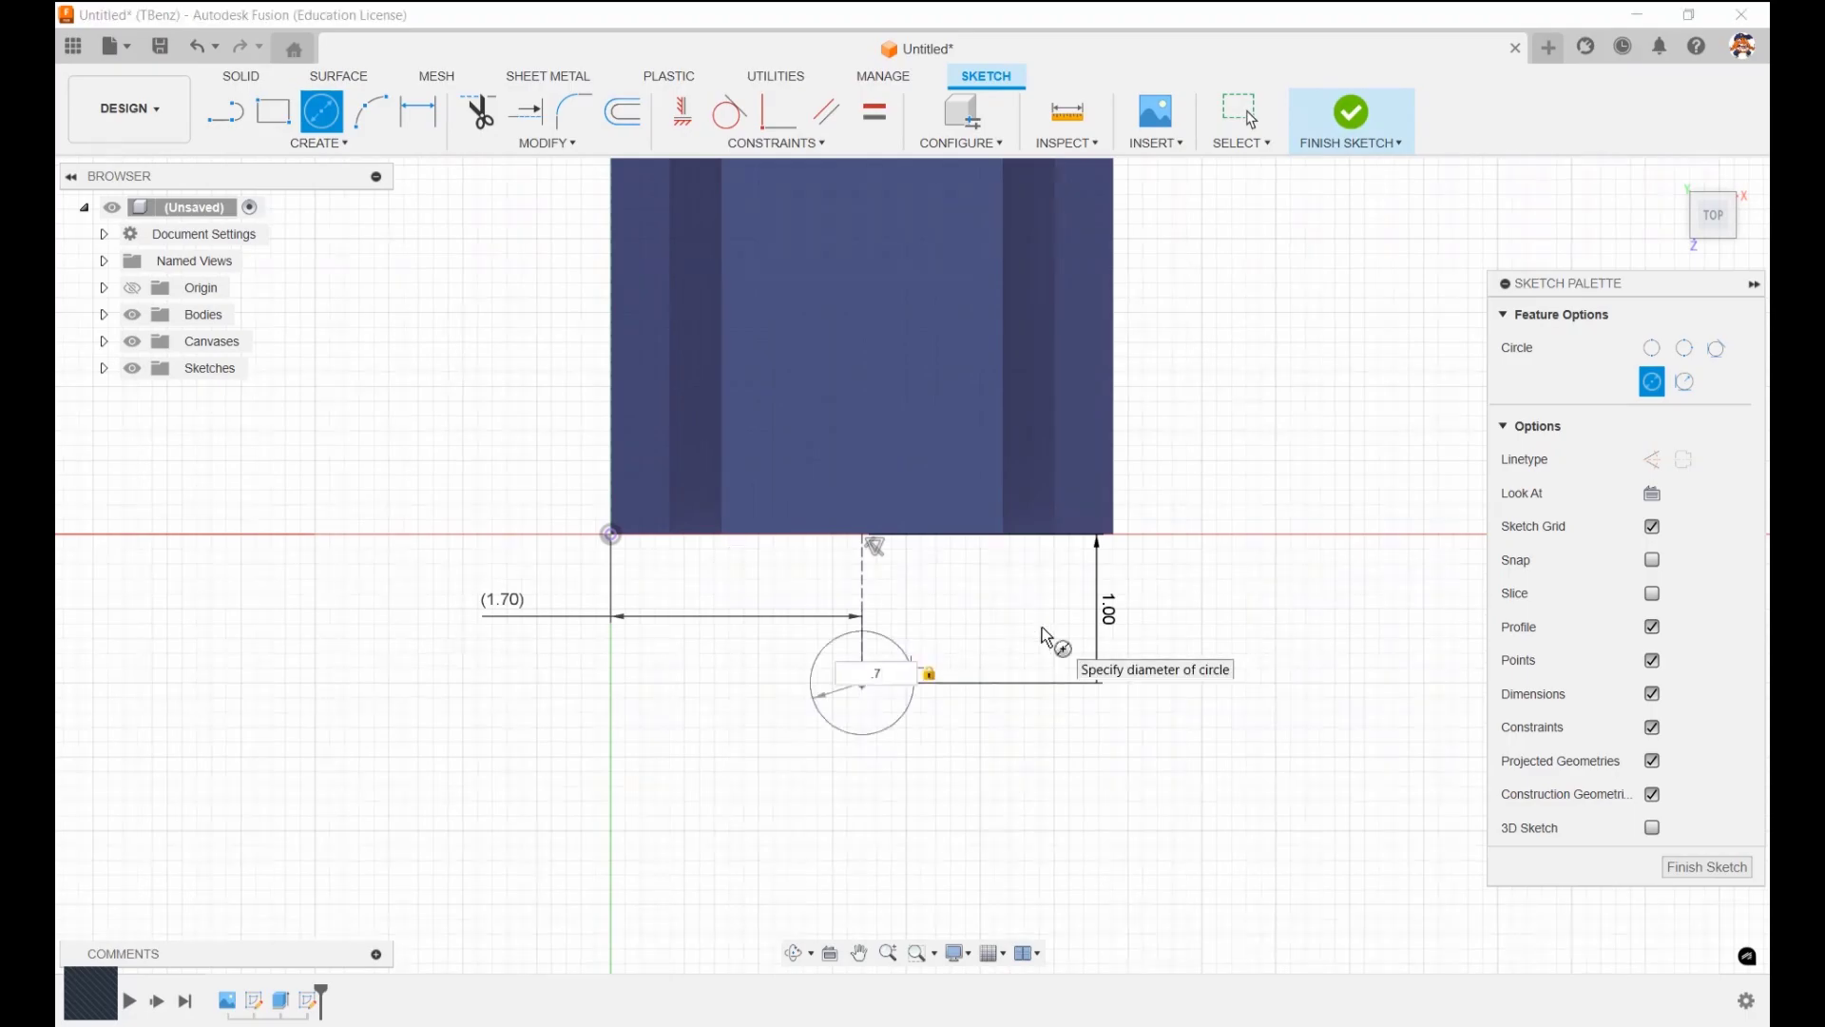
{"action": "type", "text": "*2"}
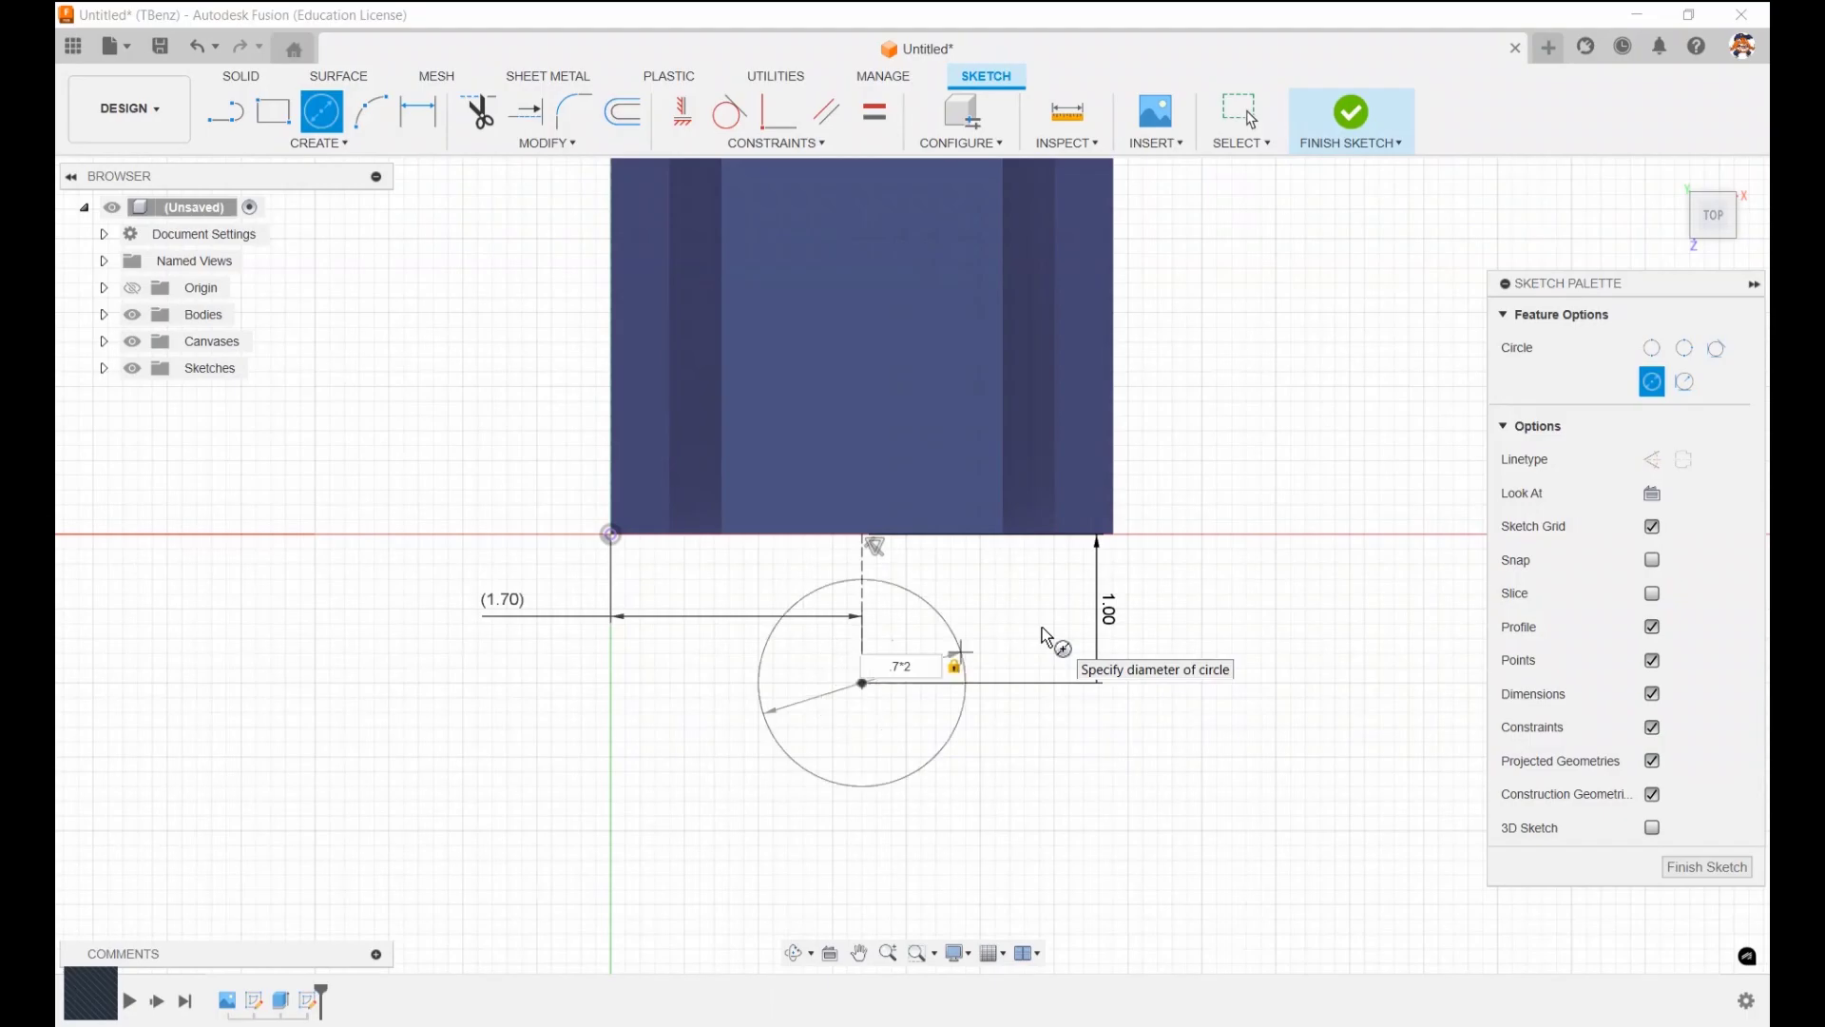
{"action": "key", "text": "Return"}
{"action": "key", "text": "Escape"}
Examine the male connector on the drawing canvas for its neck width and radii
{"action": "scroll", "coordinate": [1027, 761], "scroll_direction": "down", "scroll_amount": 5}
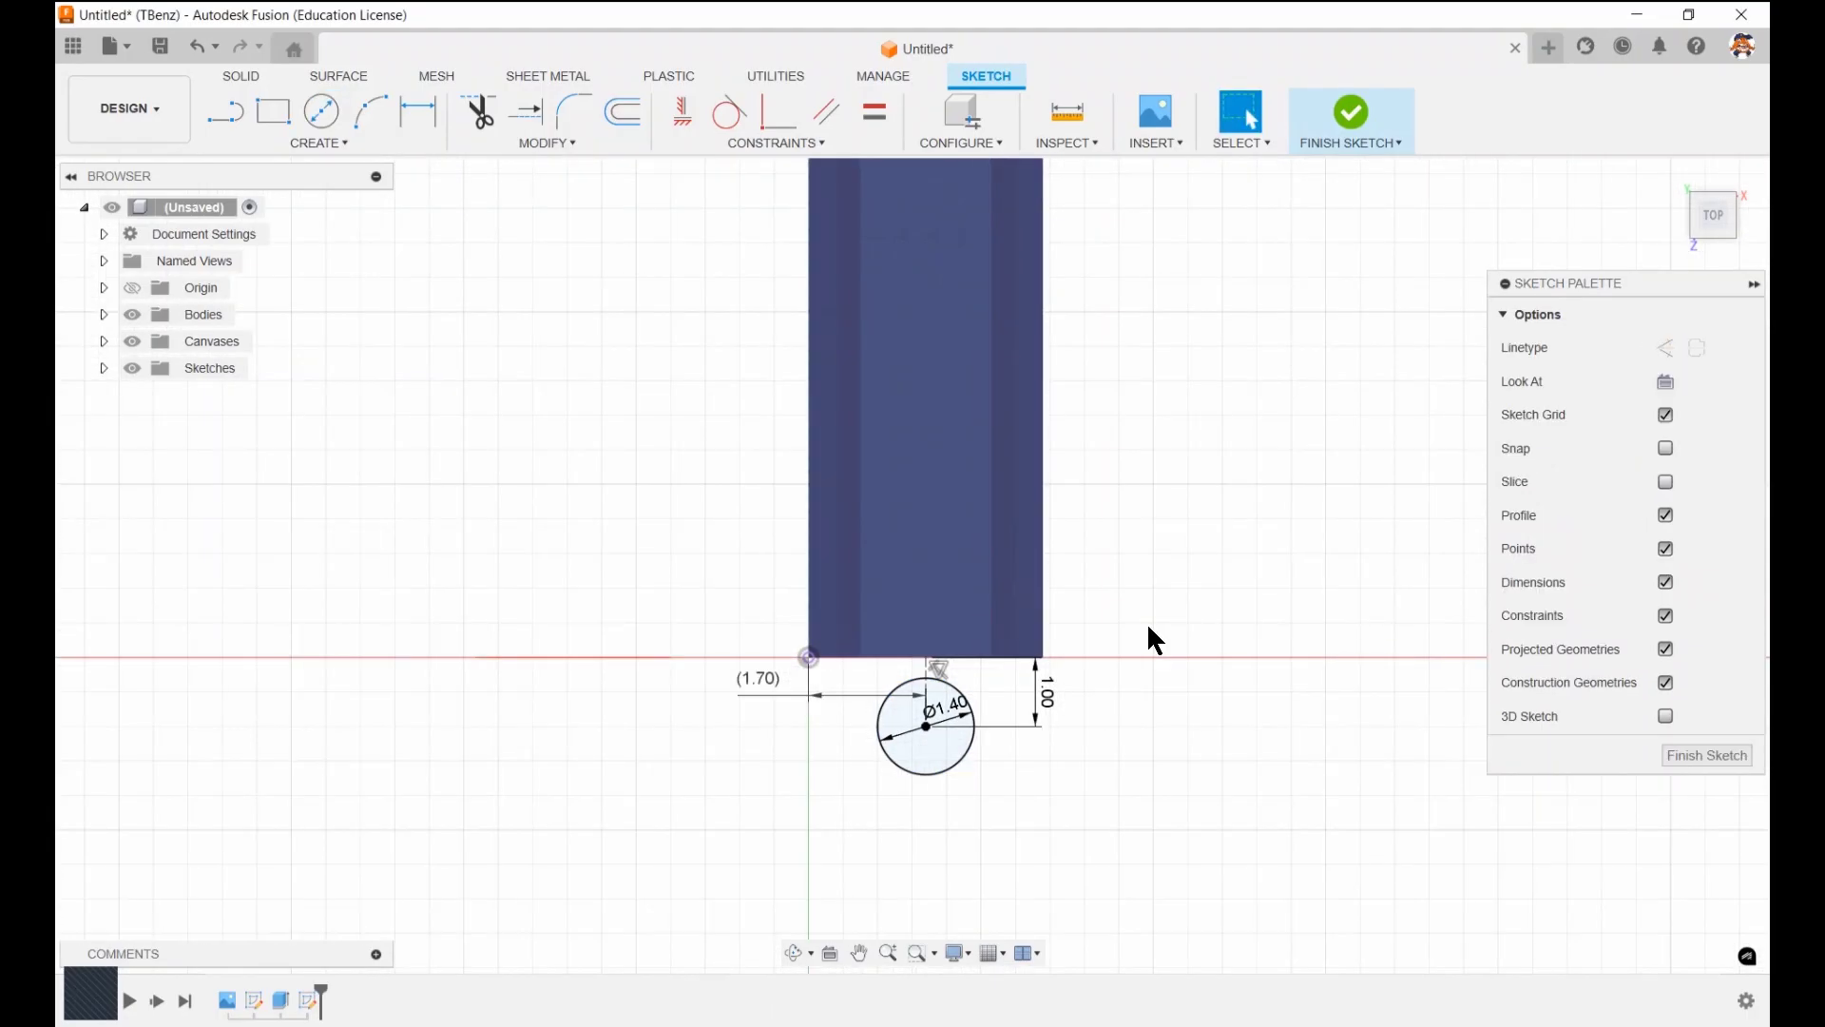
{"action": "mouse_move", "coordinate": [1146, 621]}
{"action": "middle_mouse_down", "text": "shift"}
{"action": "mouse_move", "coordinate": [1198, 570]}
{"action": "mouse_move", "coordinate": [887, 631]}
{"action": "middle_mouse_up", "text": "shift"}
{"action": "scroll", "coordinate": [590, 813], "scroll_direction": "up", "scroll_amount": 10}
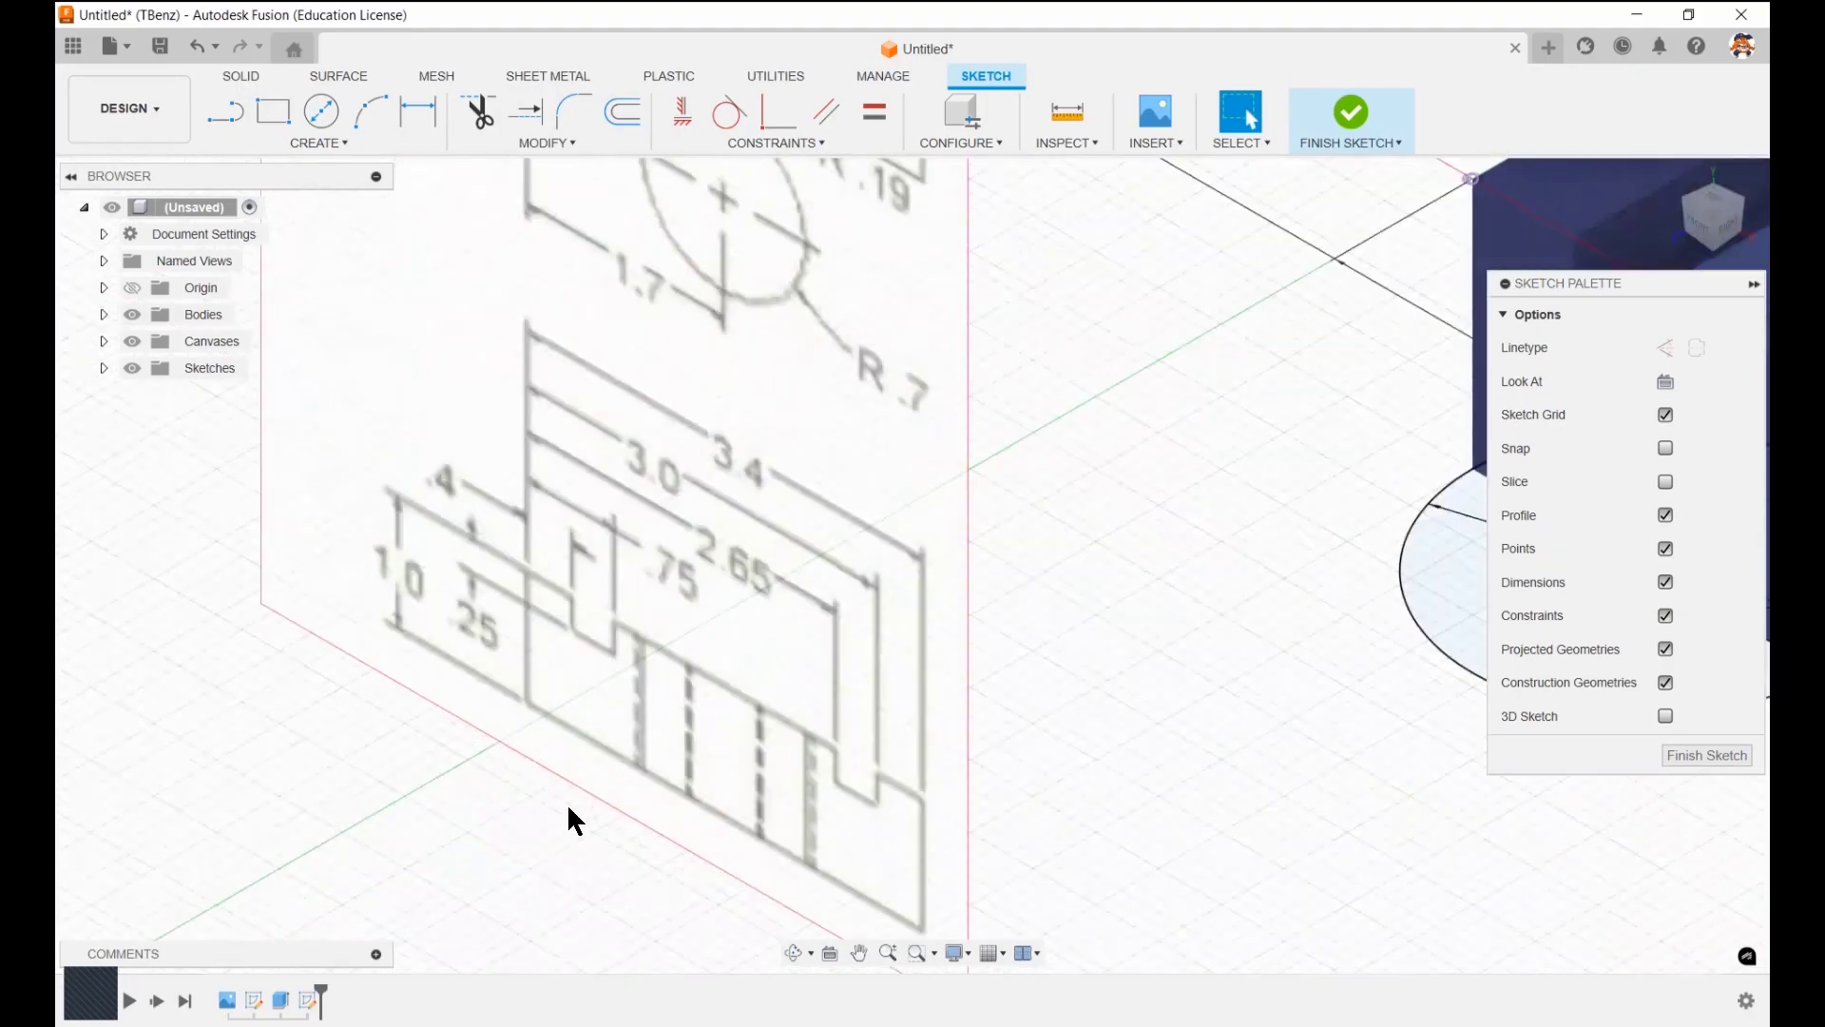
{"action": "scroll", "coordinate": [736, 417], "scroll_direction": "down", "scroll_amount": 6}
{"action": "middle_click_drag", "start_coordinate": [798, 329], "coordinate": [805, 578]}
{"action": "scroll", "coordinate": [711, 511], "scroll_direction": "up", "scroll_amount": 4}
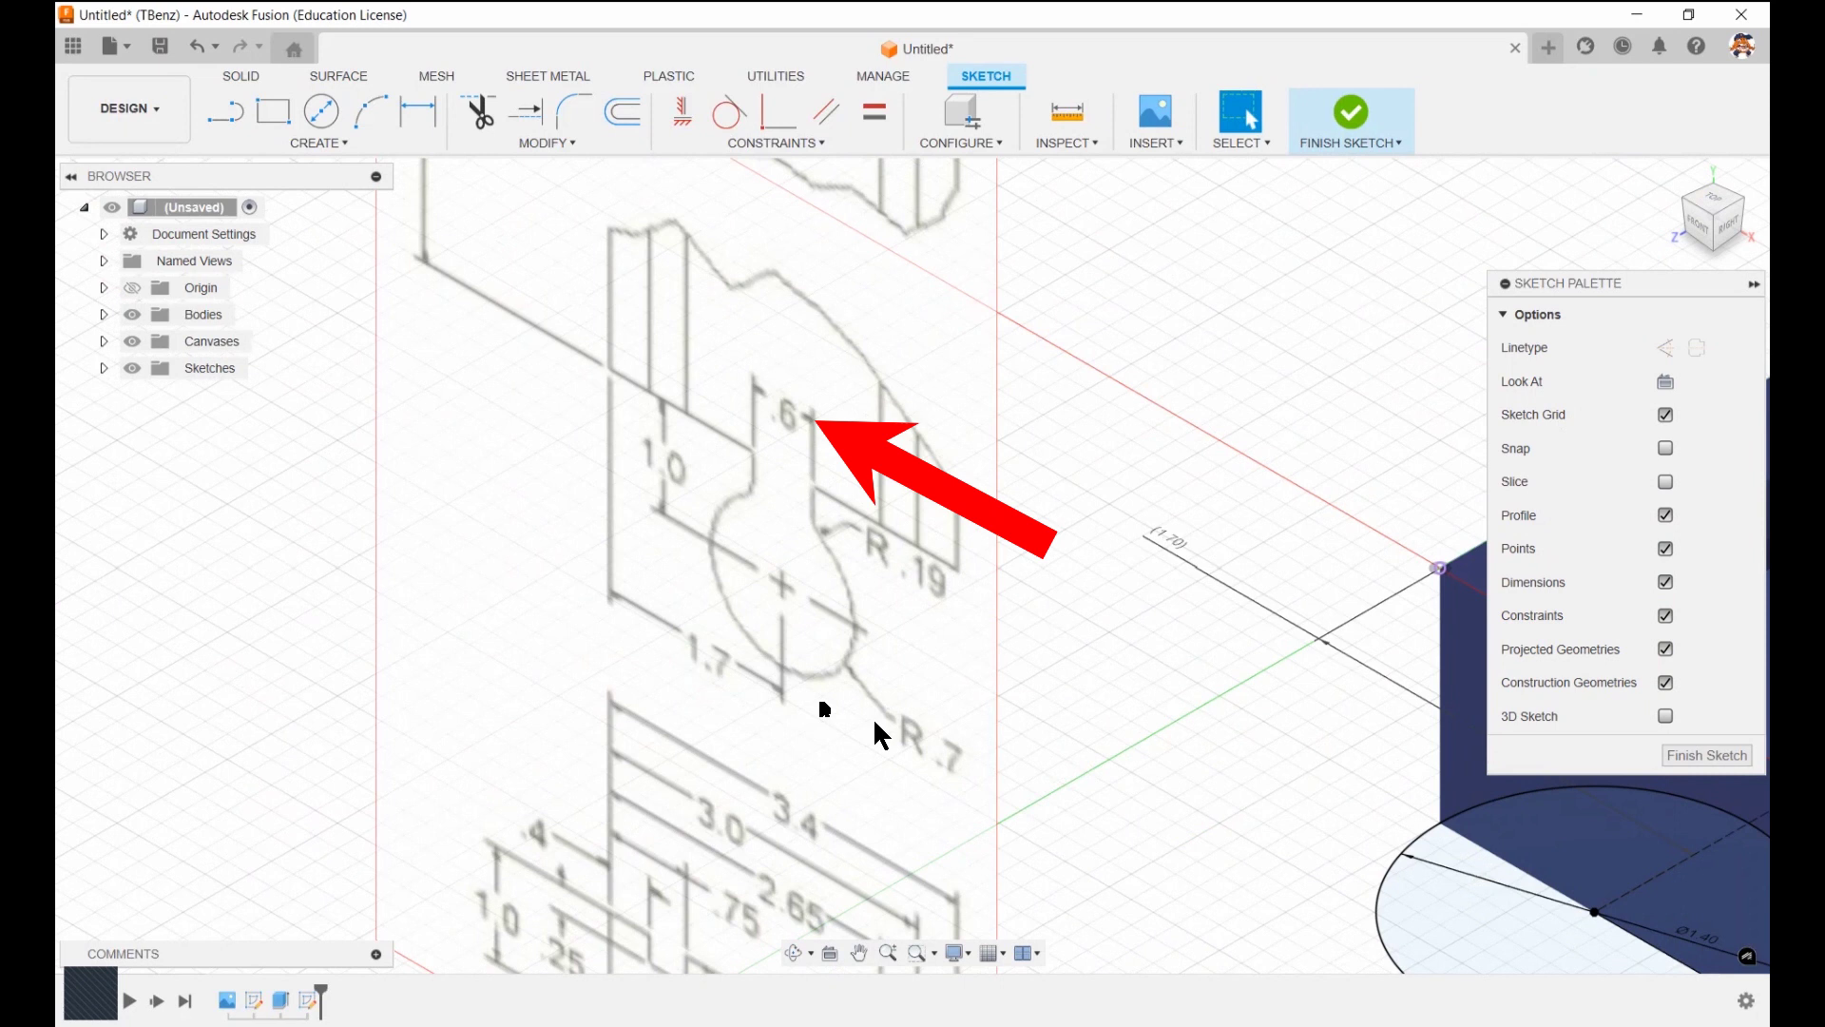
{"action": "left_click", "coordinate": [1711, 198]}
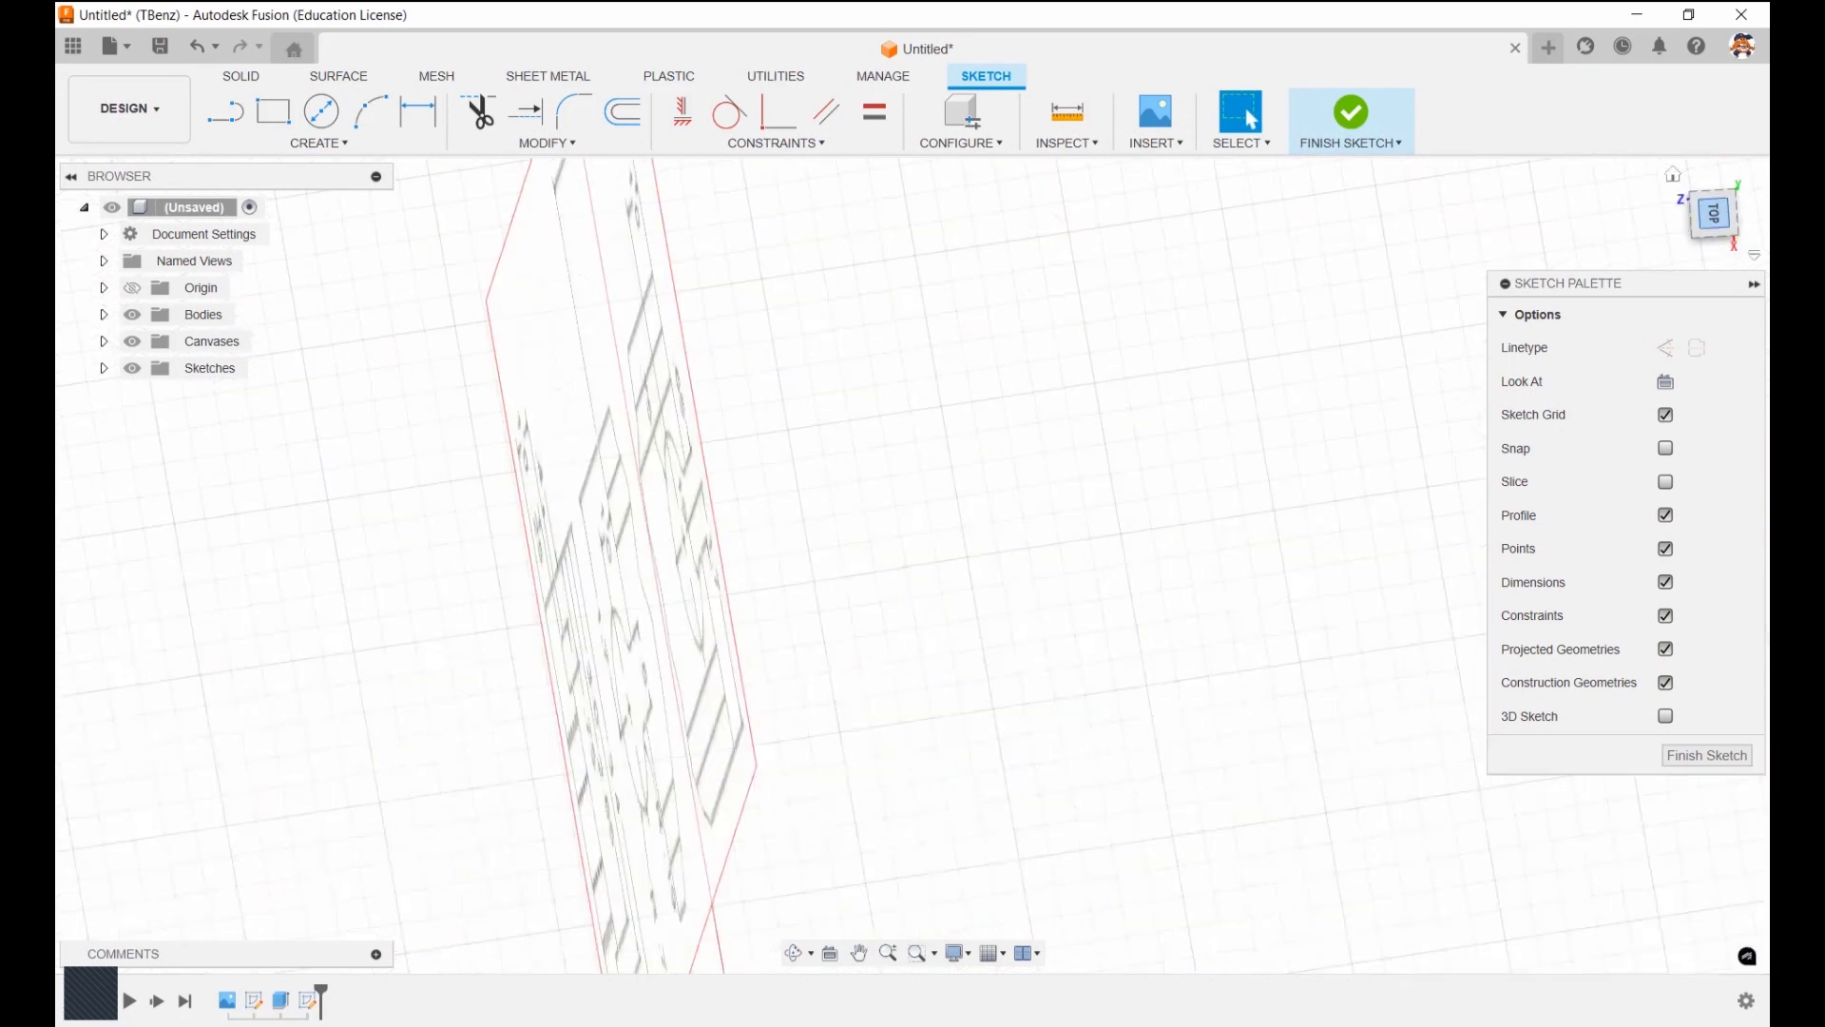
{"action": "left_click", "coordinate": [1673, 174]}
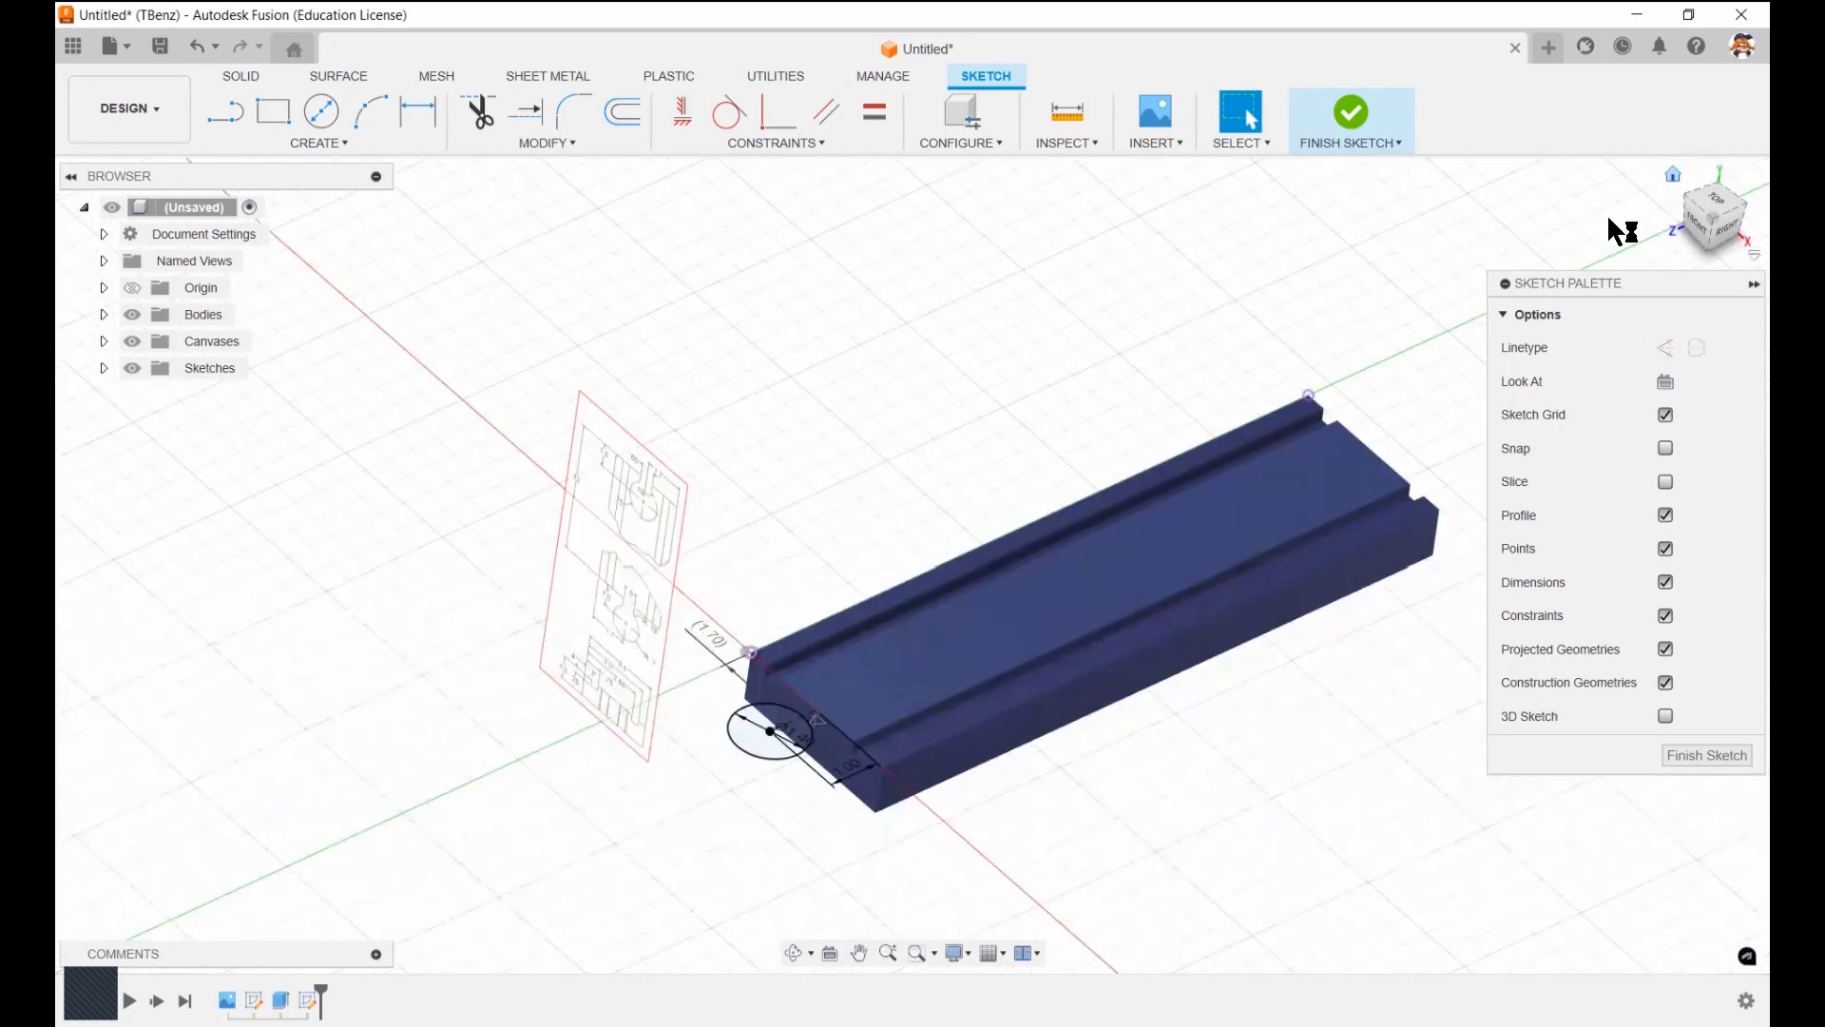
{"action": "left_click", "coordinate": [1711, 198]}
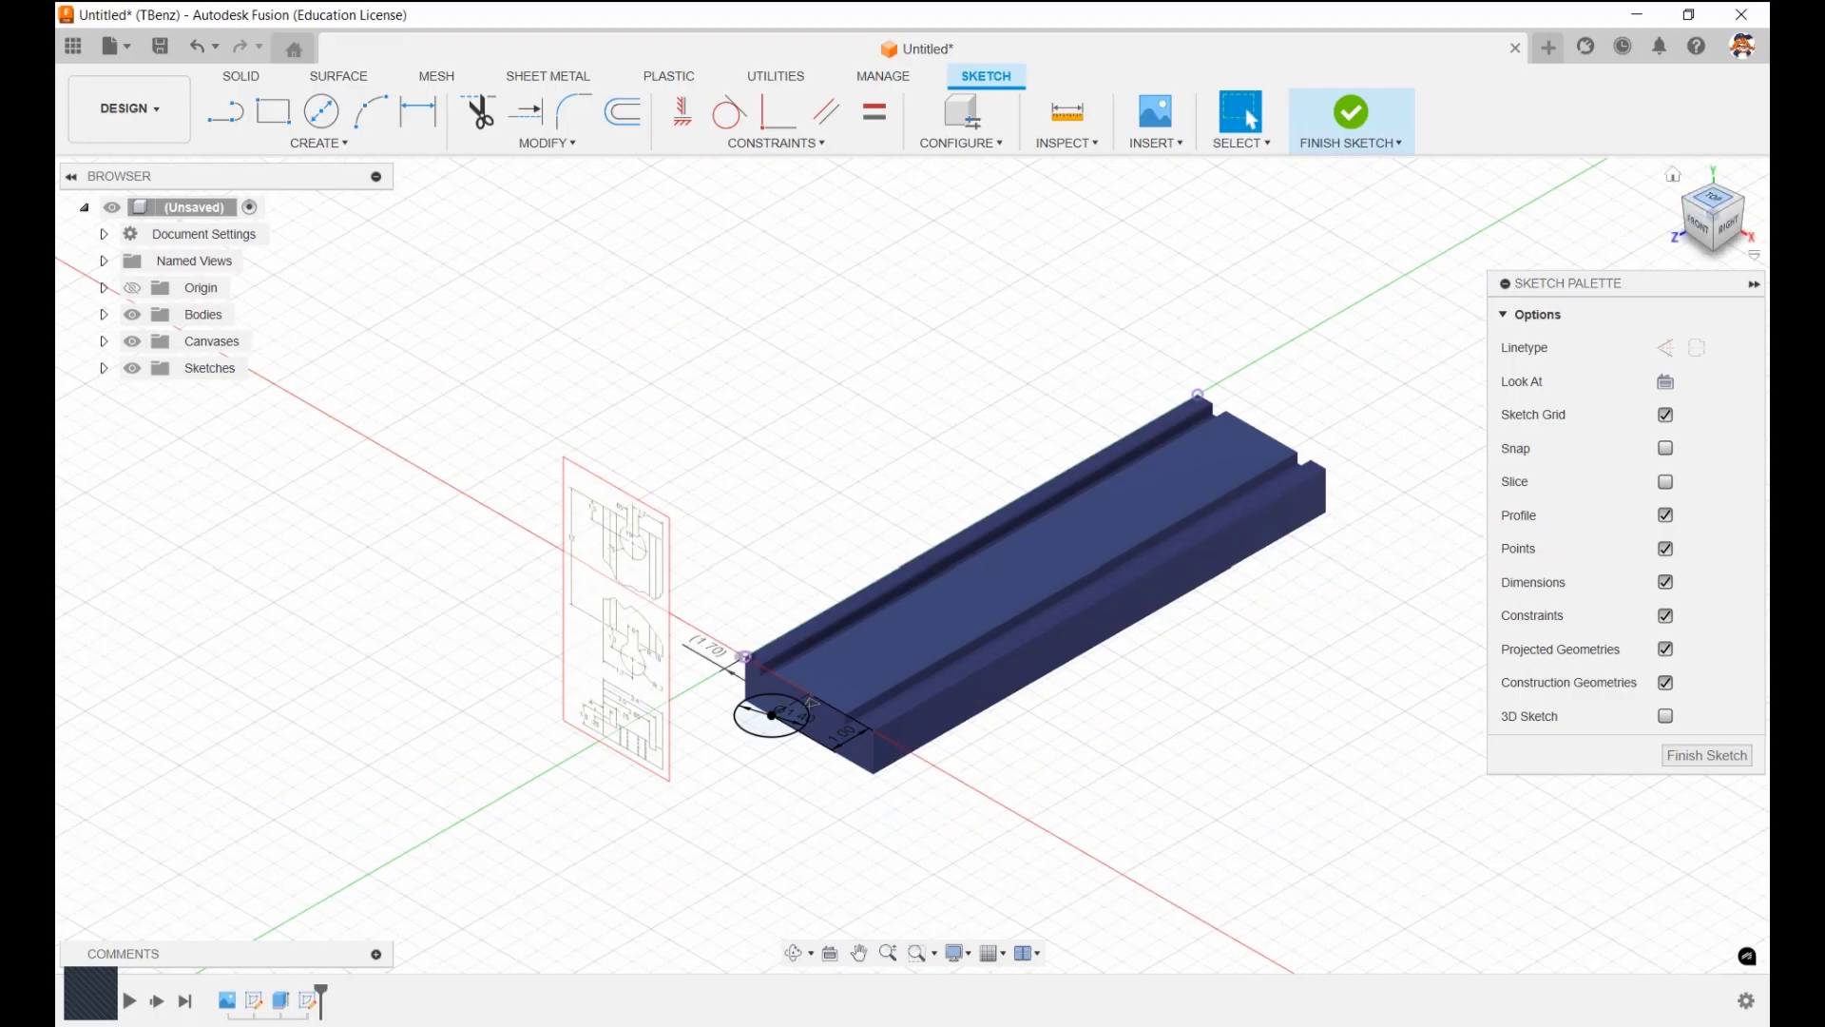
Draw a center rectangle about 2.3 in long, centred on the front edge's midpoint and reaching into the circle
{"action": "scroll", "coordinate": [1019, 703], "scroll_direction": "up", "scroll_amount": 5}
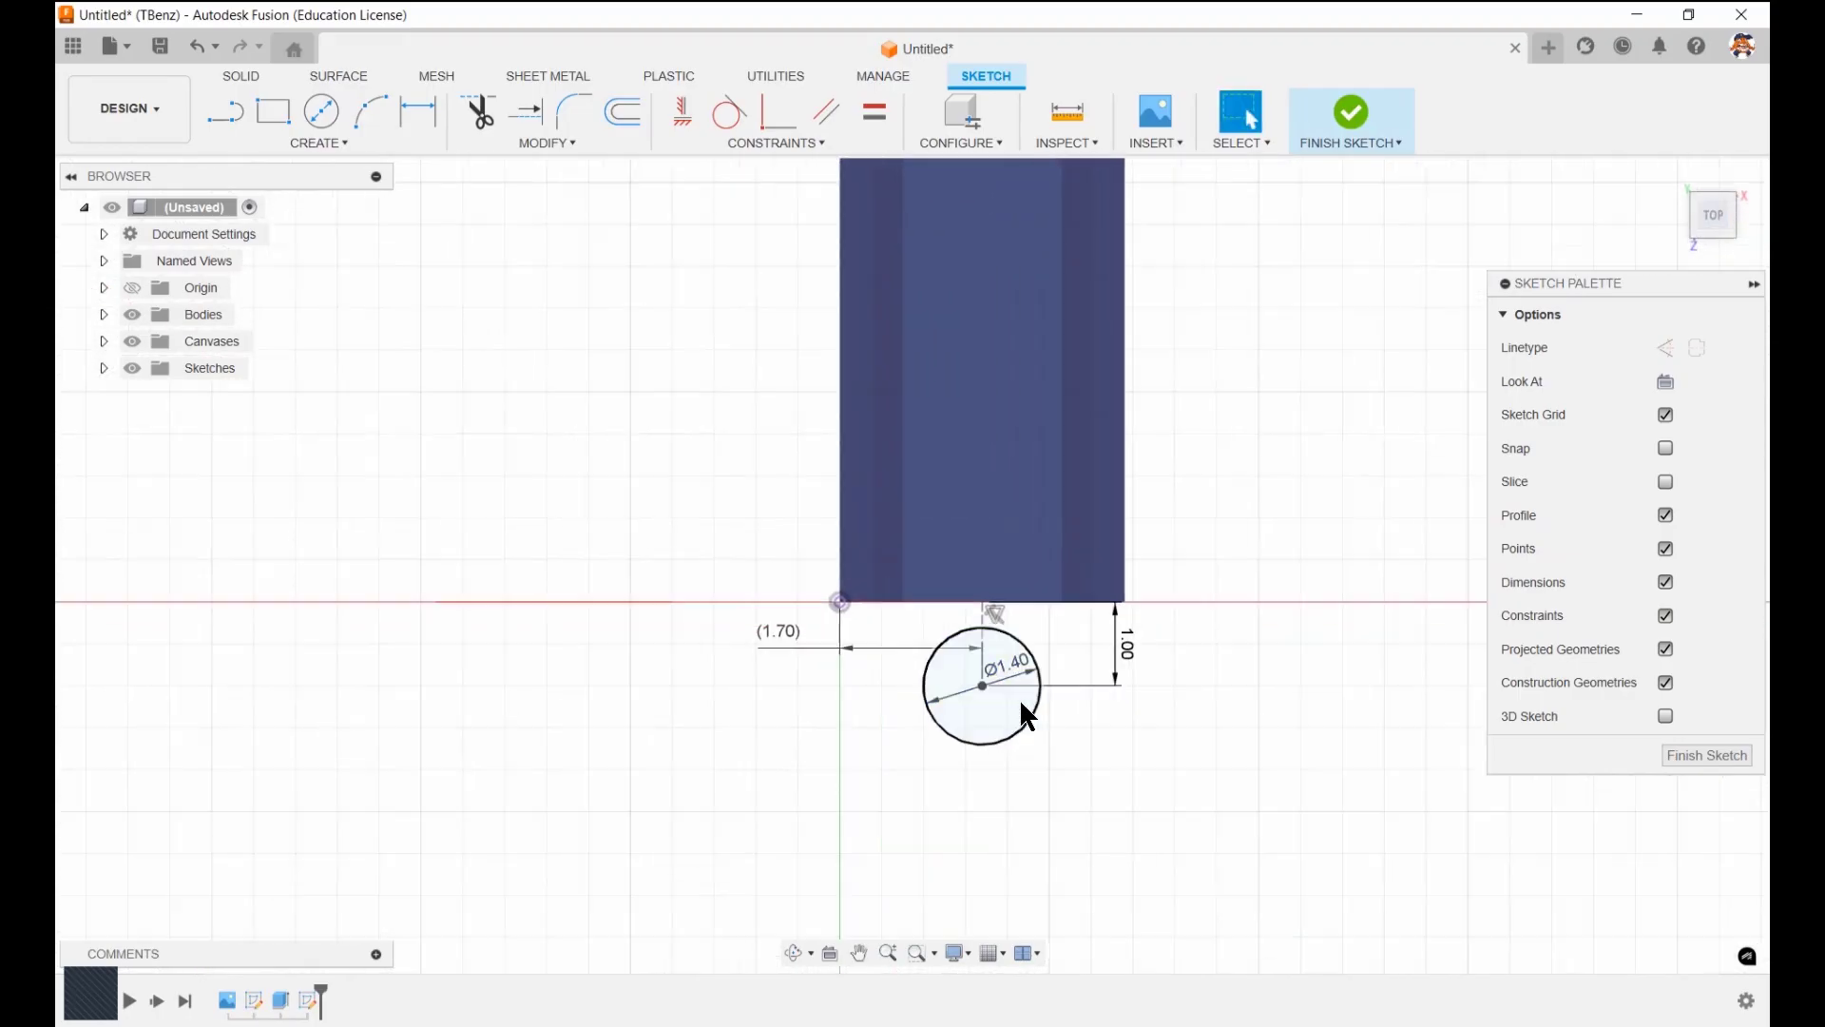
{"action": "scroll", "coordinate": [1016, 717], "scroll_direction": "up", "scroll_amount": 3}
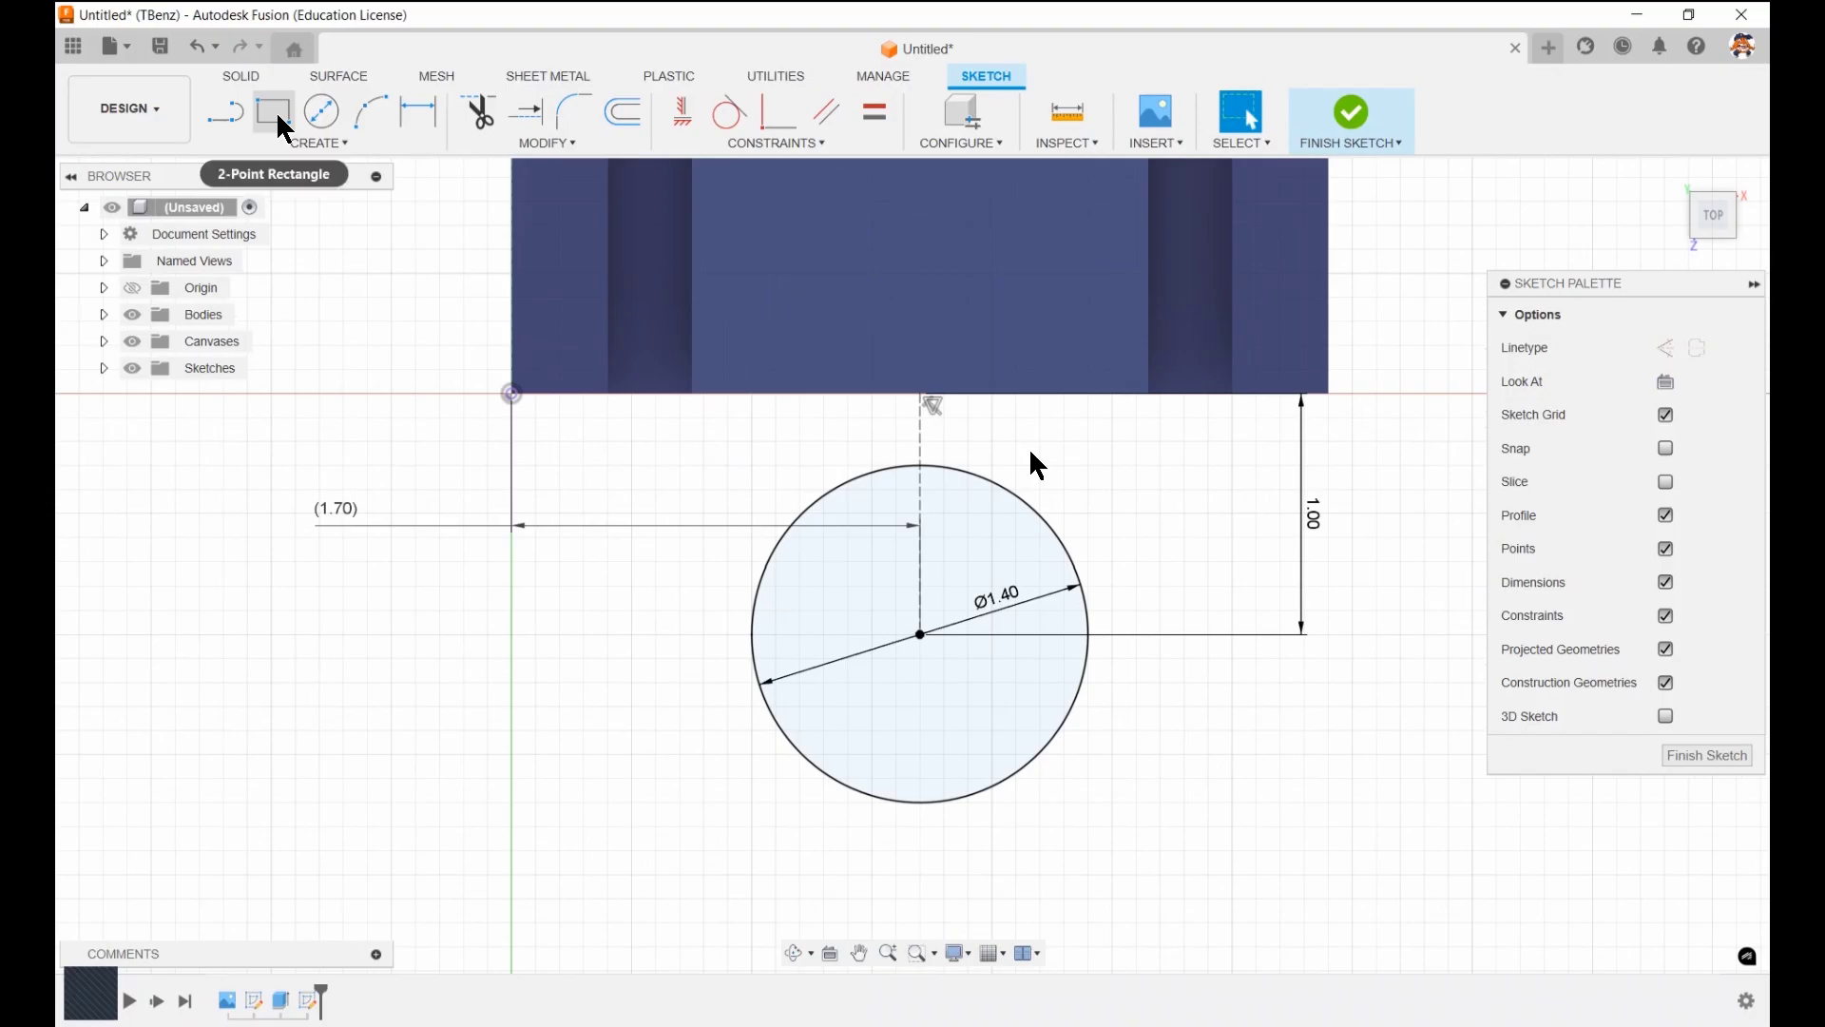
{"action": "left_click", "coordinate": [323, 143]}
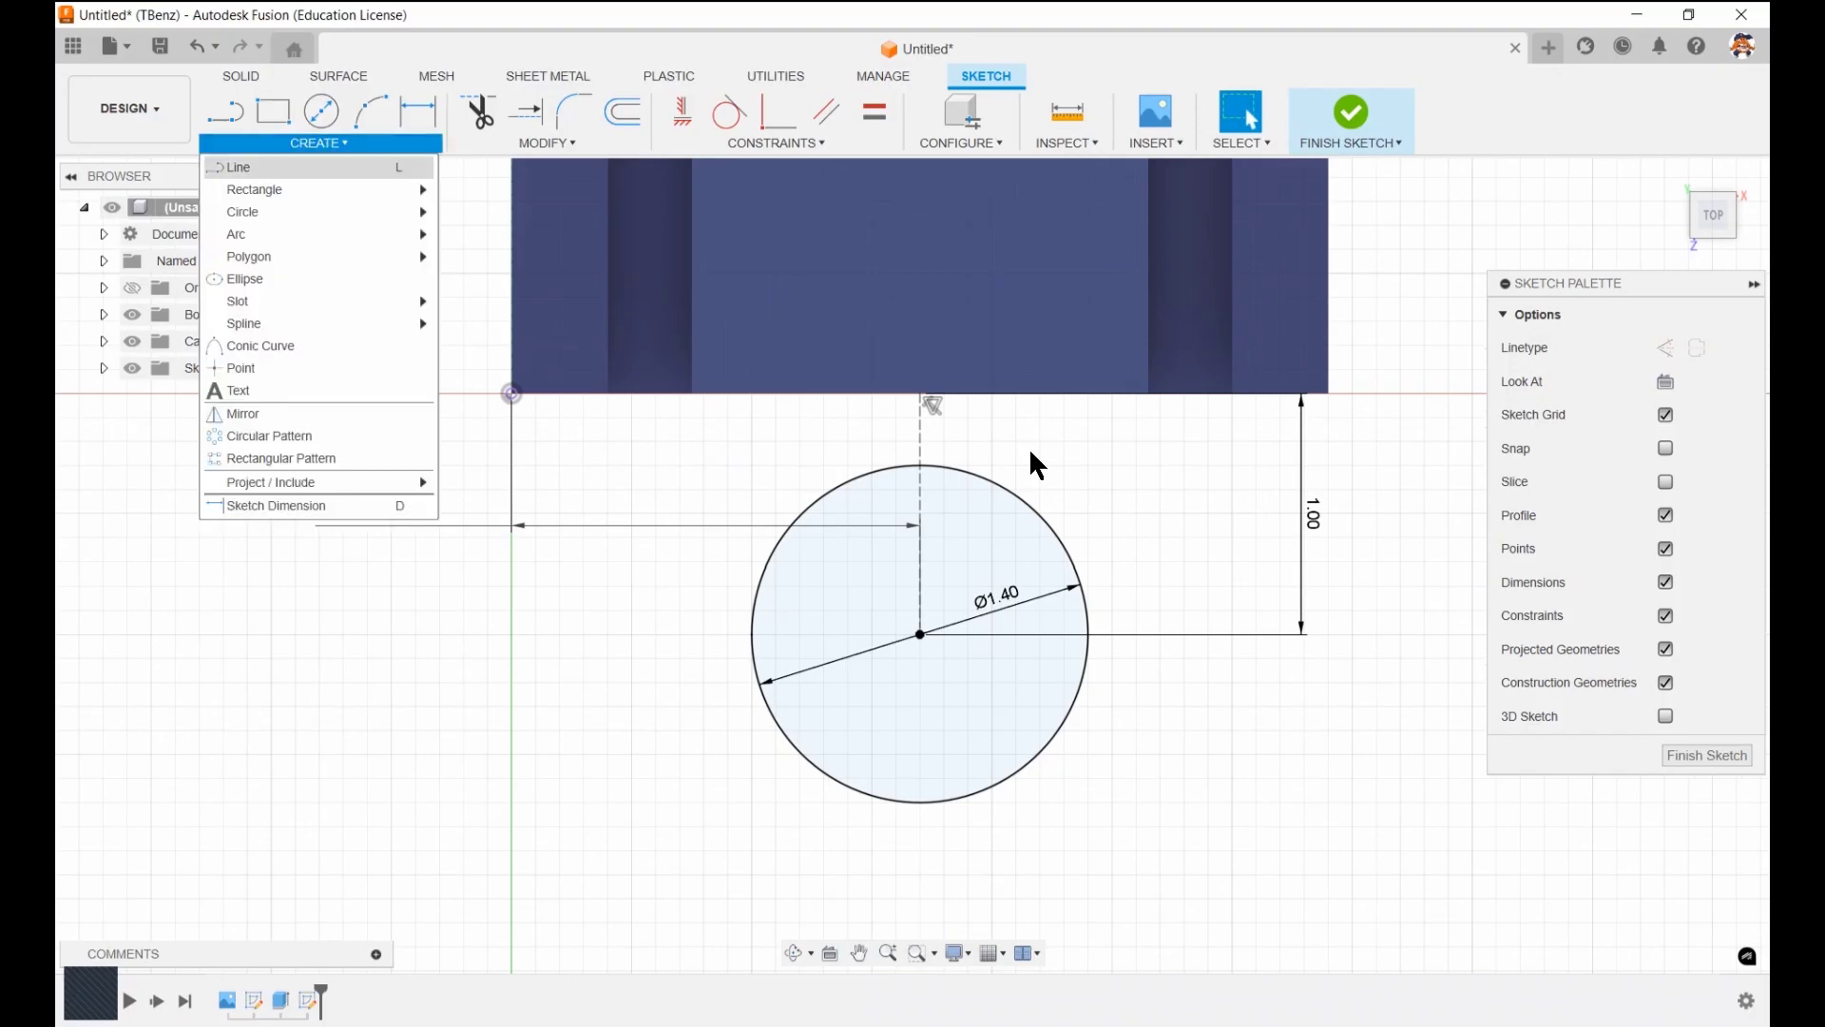
{"action": "key", "text": "r"}
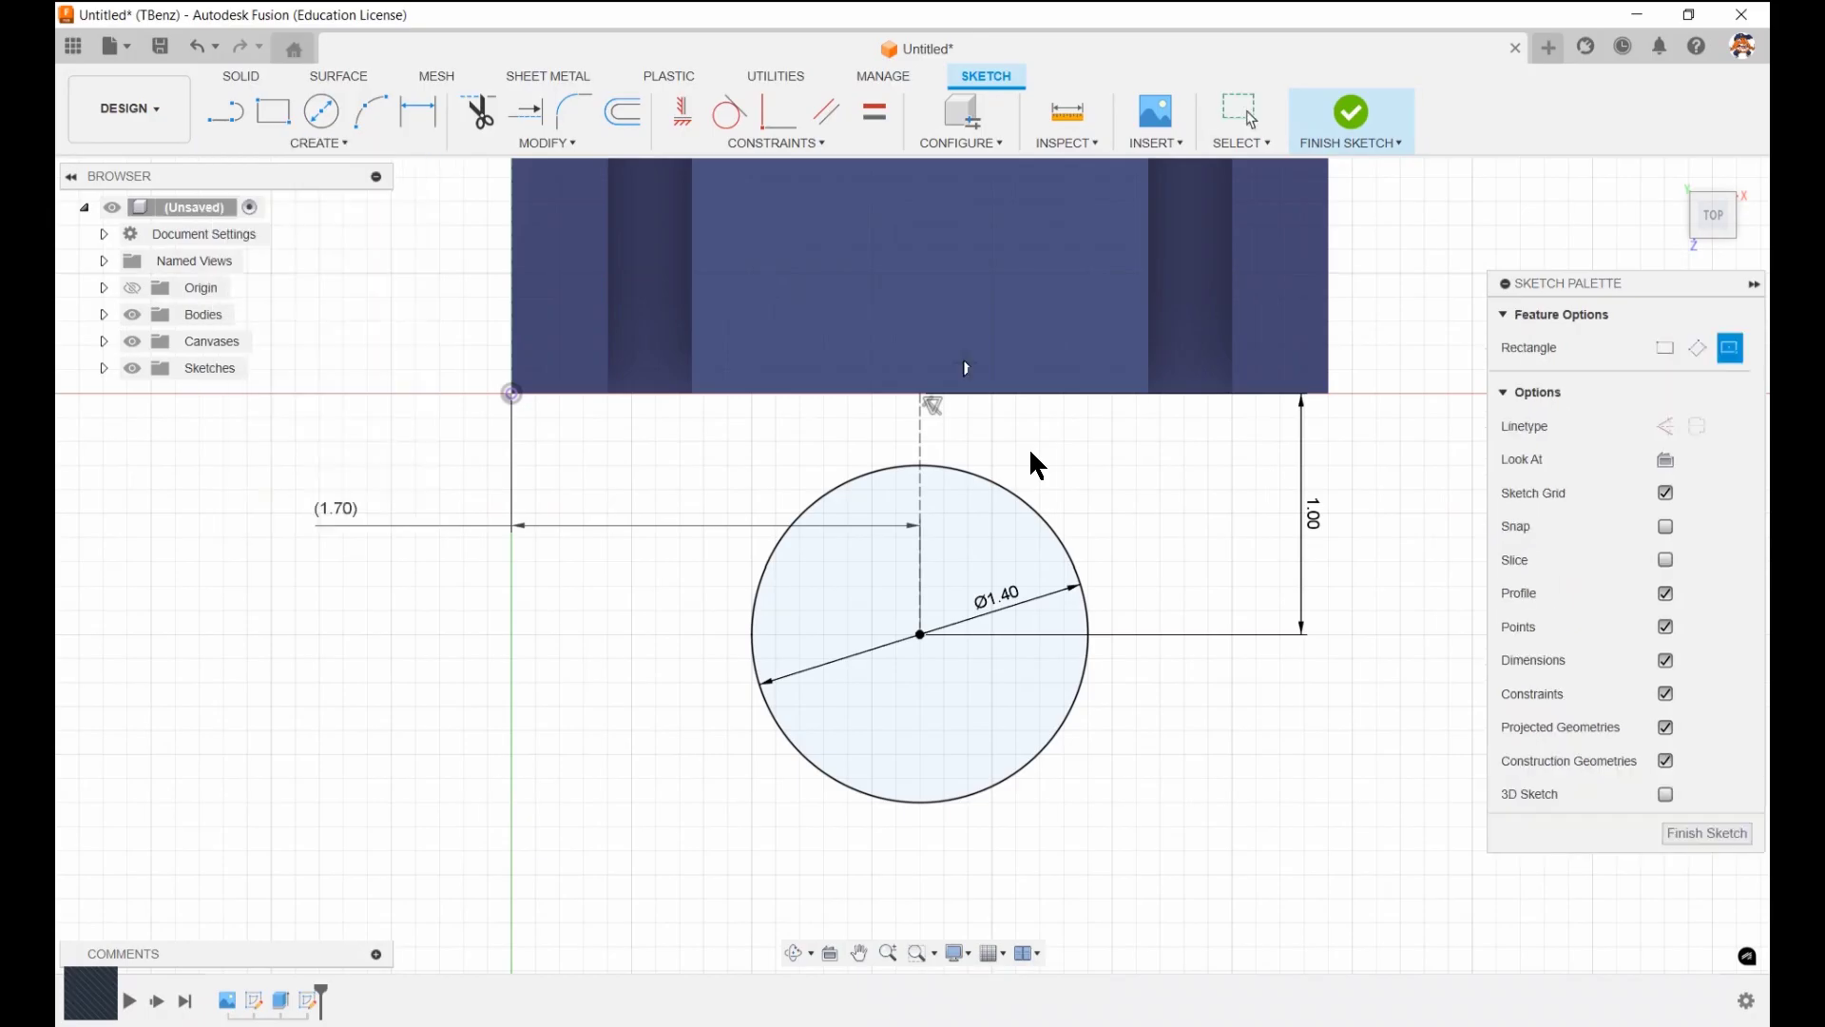
{"action": "left_click", "coordinate": [919, 390]}
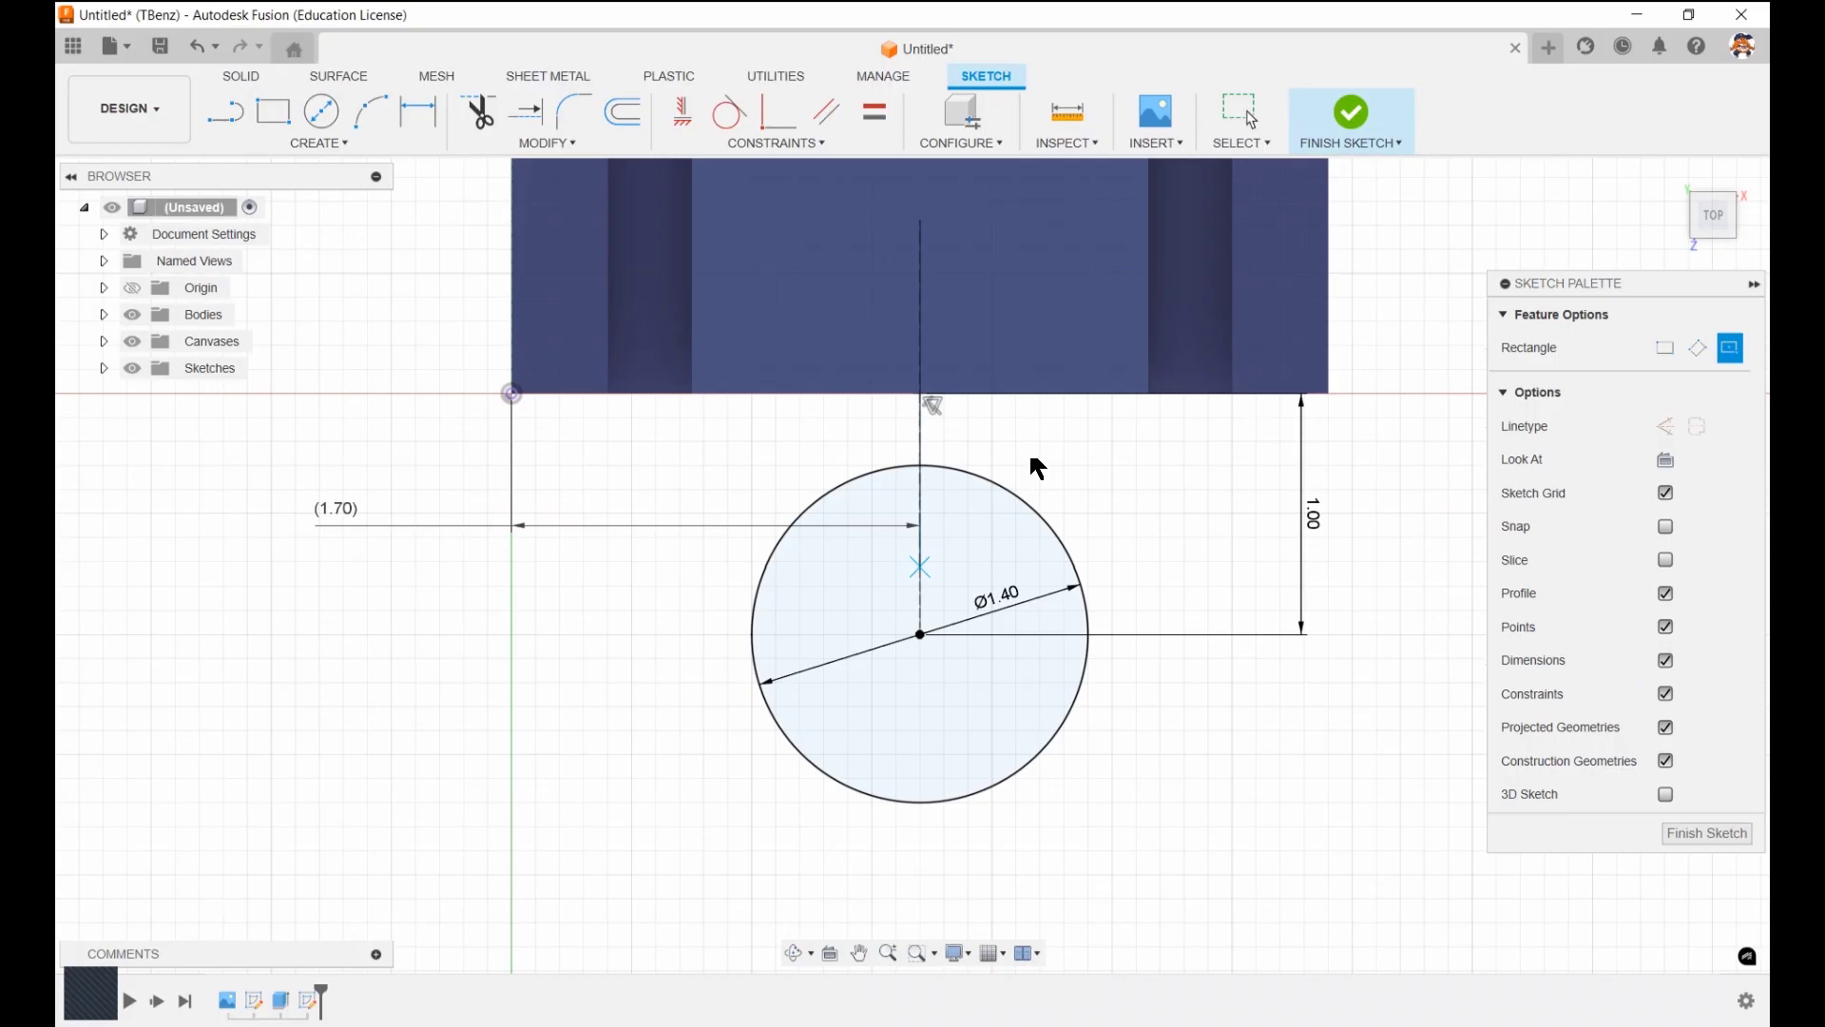
{"action": "left_click", "coordinate": [1027, 670]}
Dimension the connector neck rectangle's width between its long sides as 0.6 in
{"action": "left_click", "coordinate": [418, 112]}
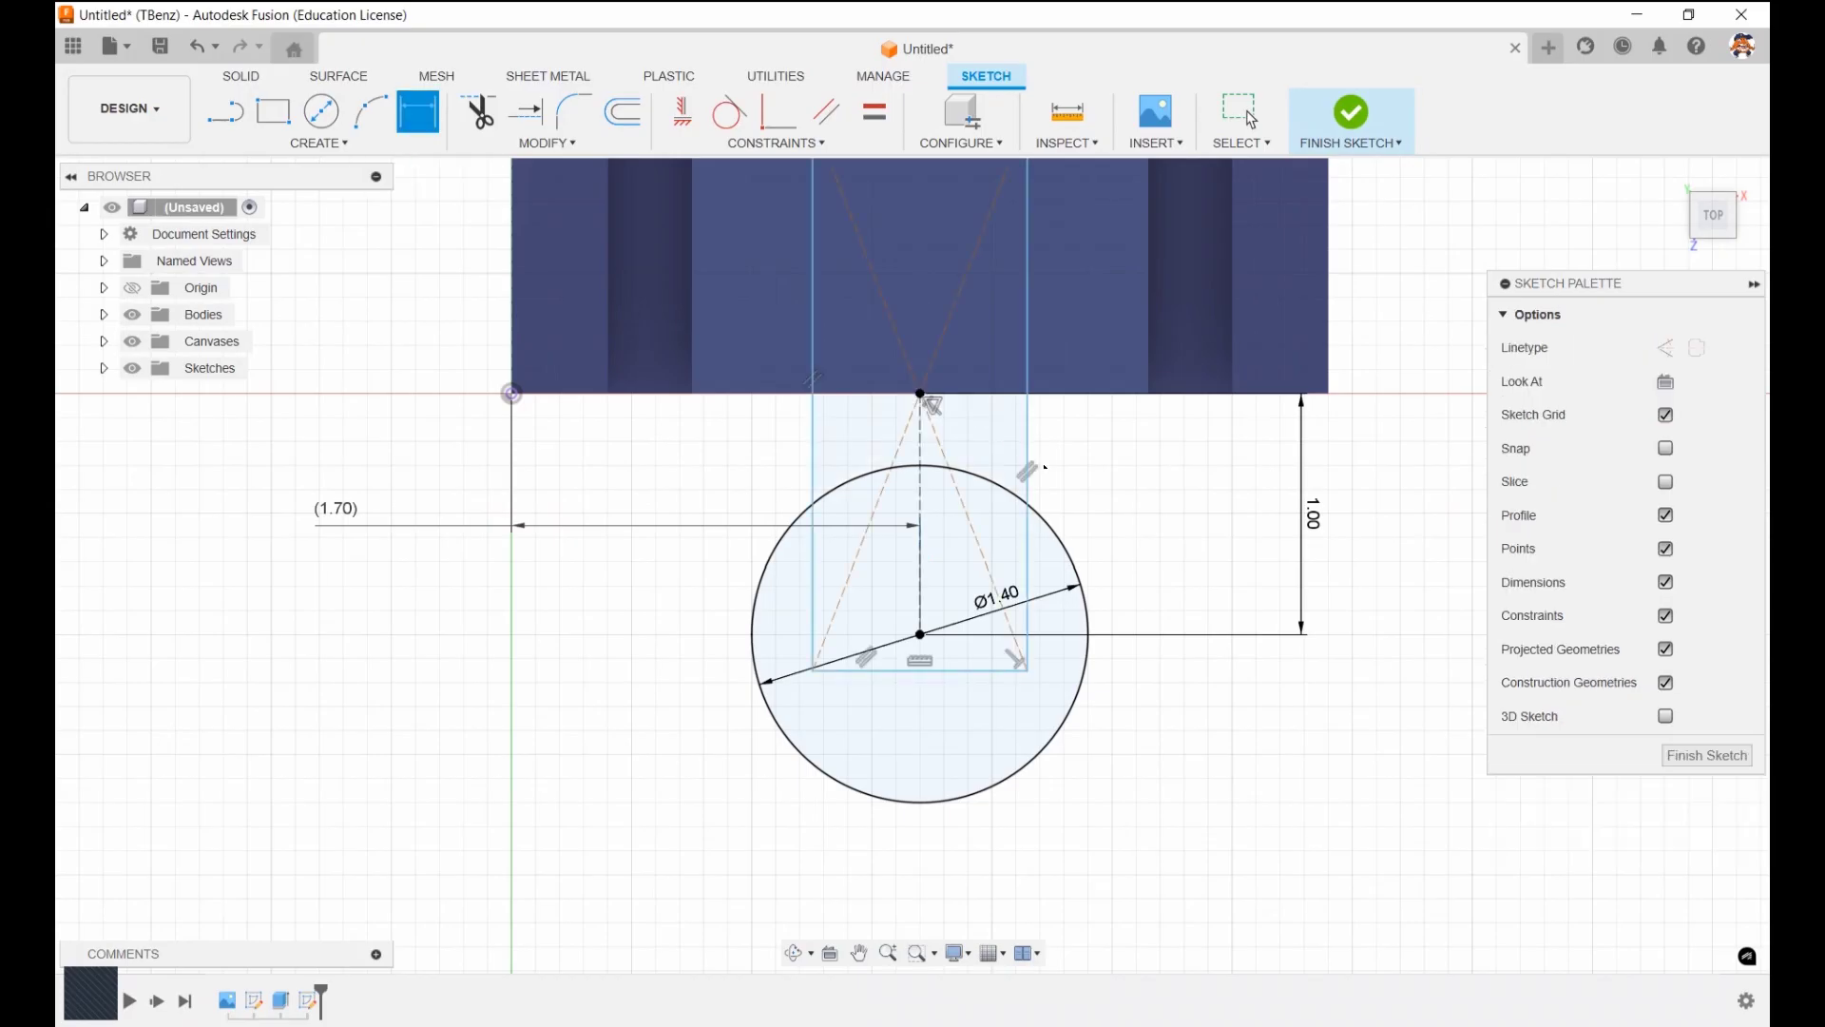
{"action": "left_click", "coordinate": [814, 432]}
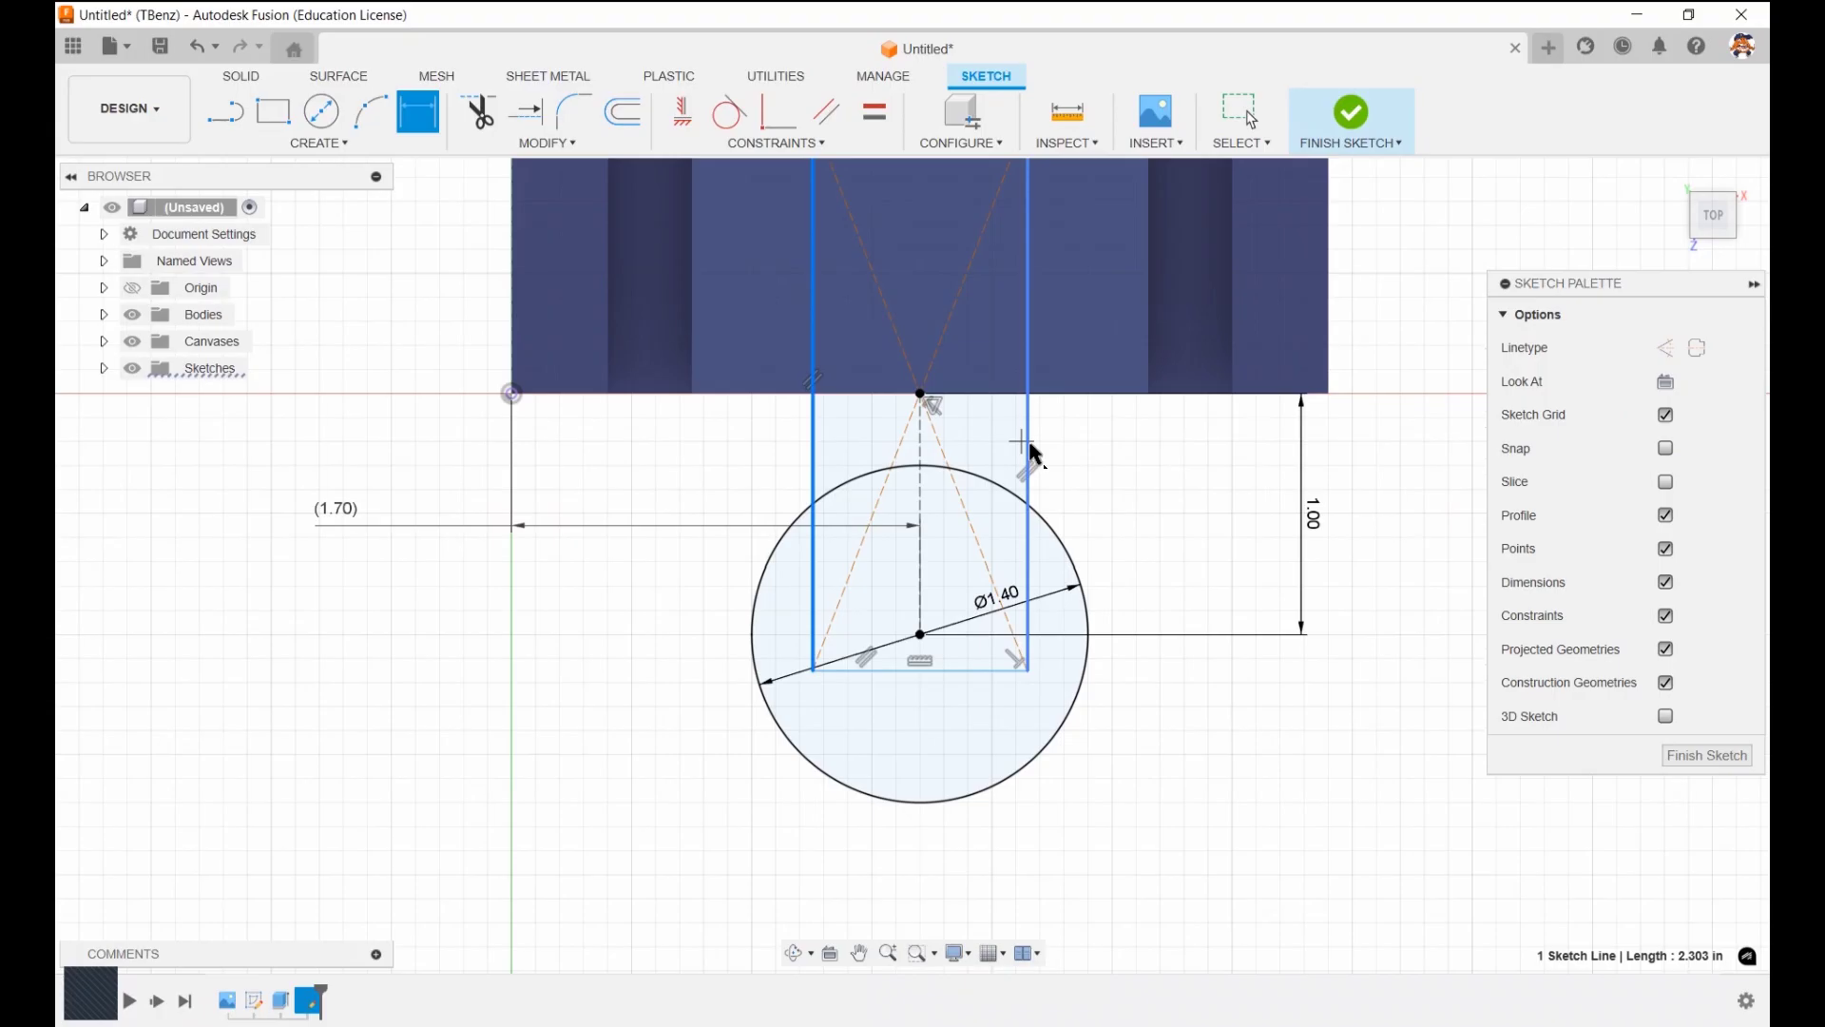
{"action": "left_click", "coordinate": [1029, 454]}
{"action": "left_click", "coordinate": [681, 467]}
{"action": "type", "text": ".6"}
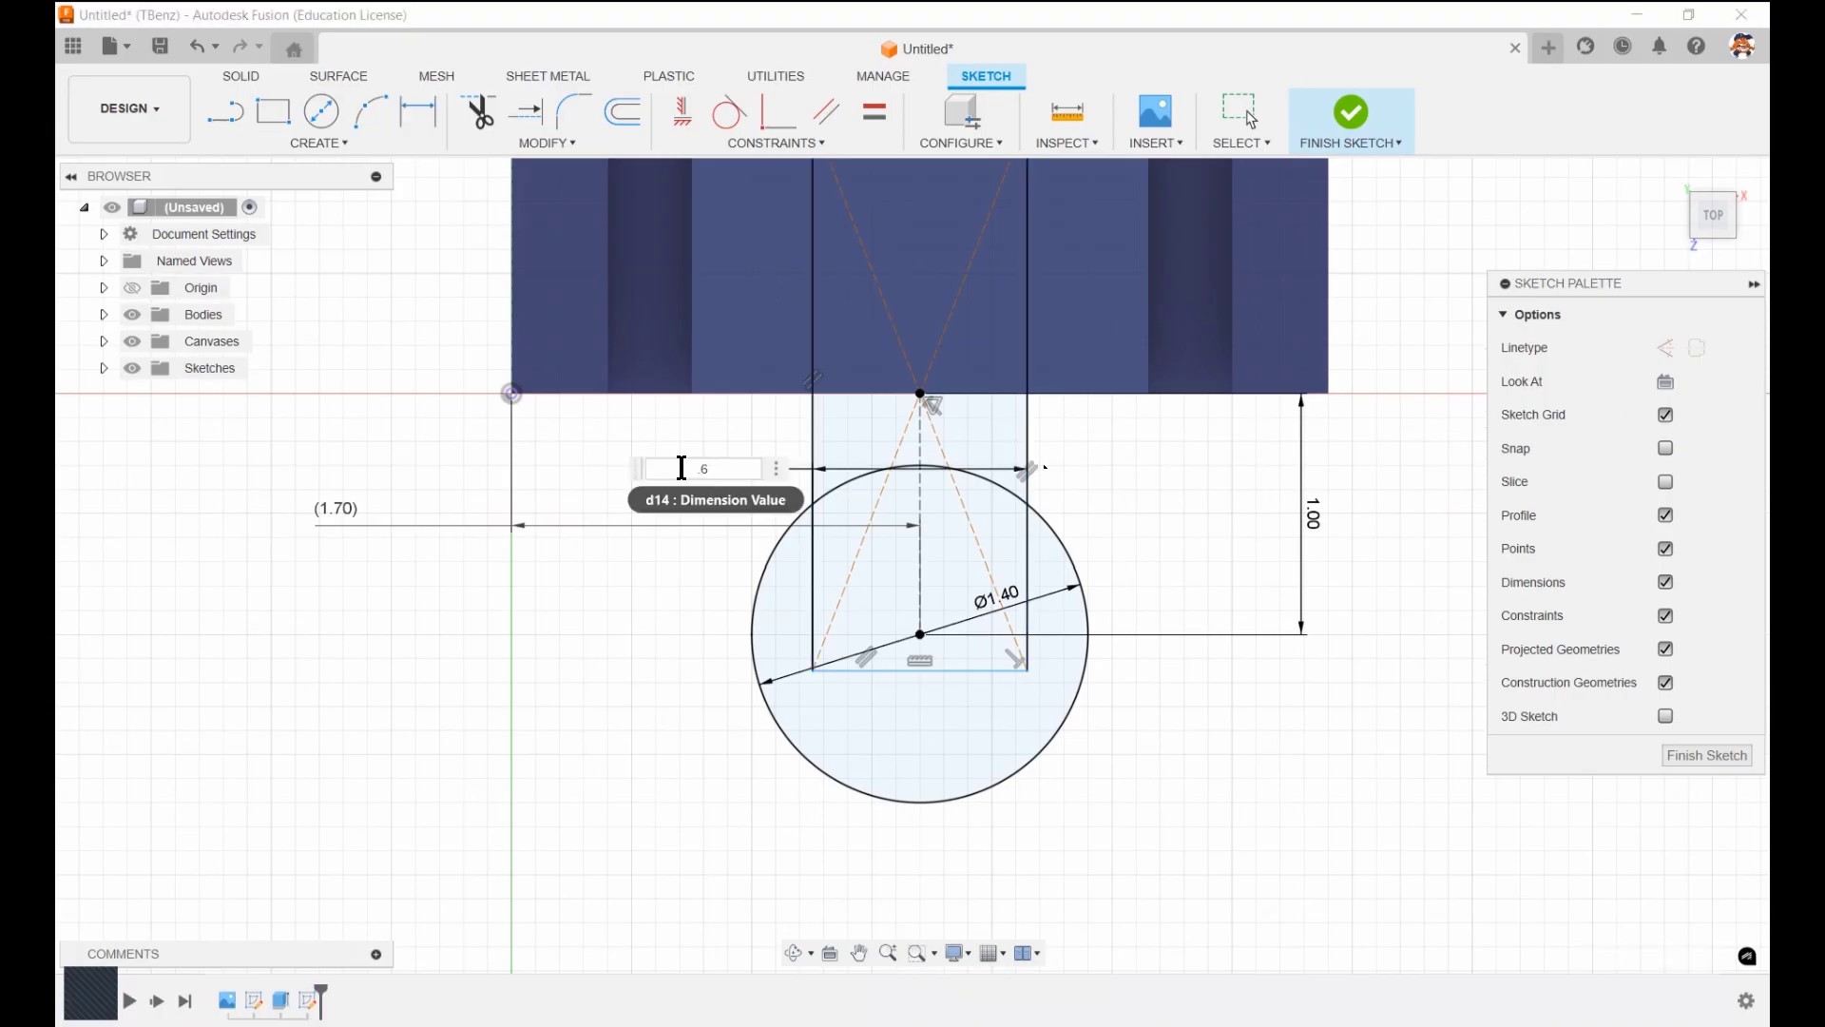
{"action": "key", "text": "Return"}
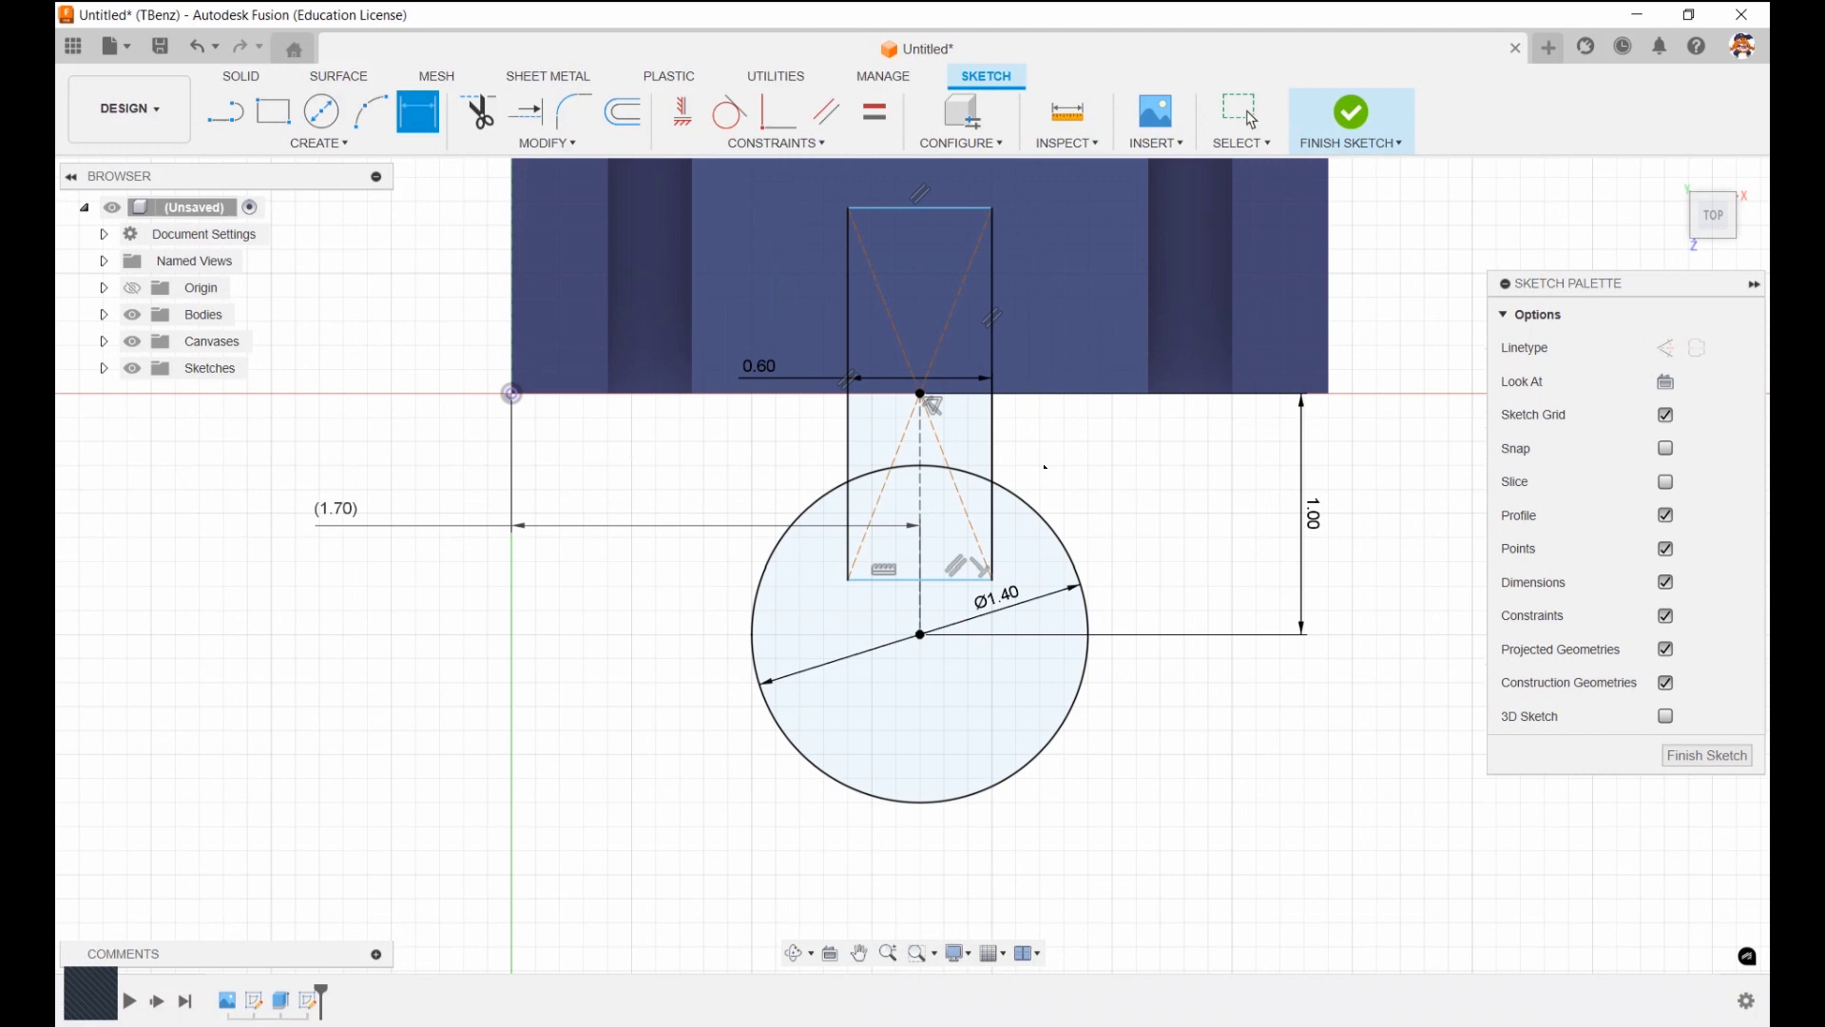
Trim the circle's arc inside the neck and the rectangle's end inside the circle, keeping the neck sides, and finish the connector sketch
{"action": "left_click", "coordinate": [480, 118]}
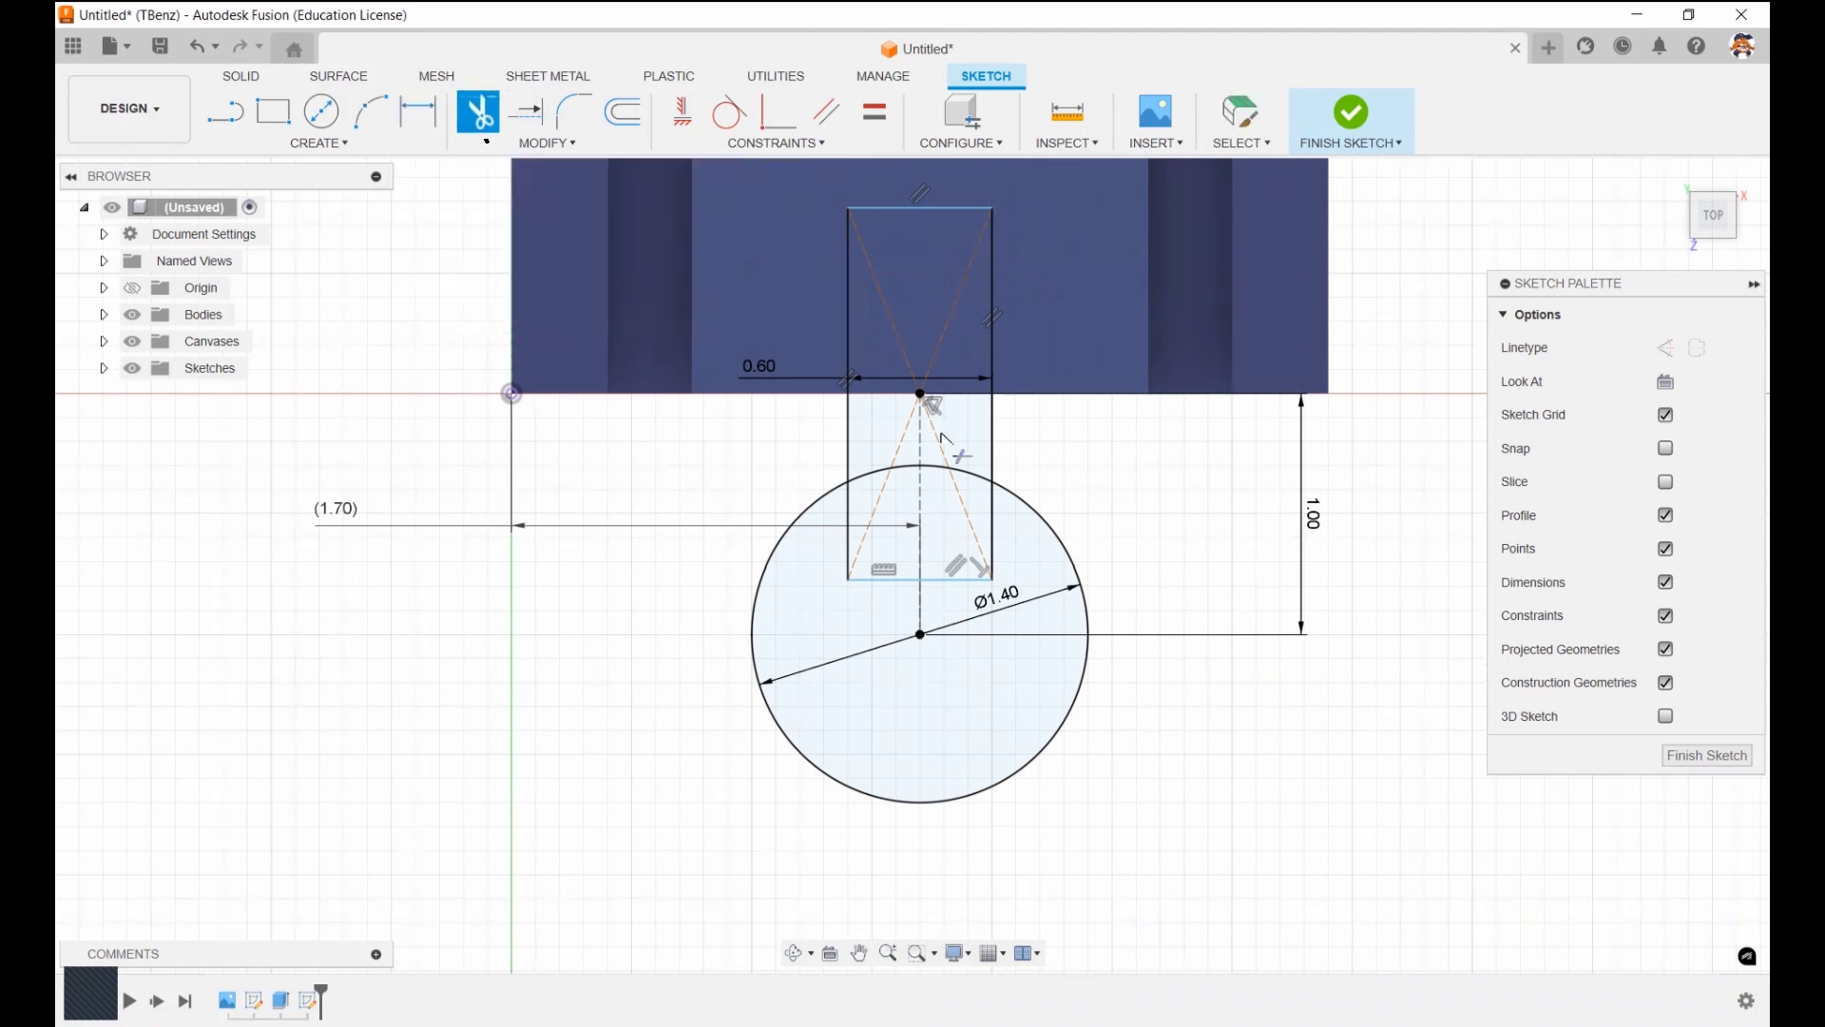
{"action": "left_click", "coordinate": [866, 481]}
{"action": "left_click", "coordinate": [976, 480]}
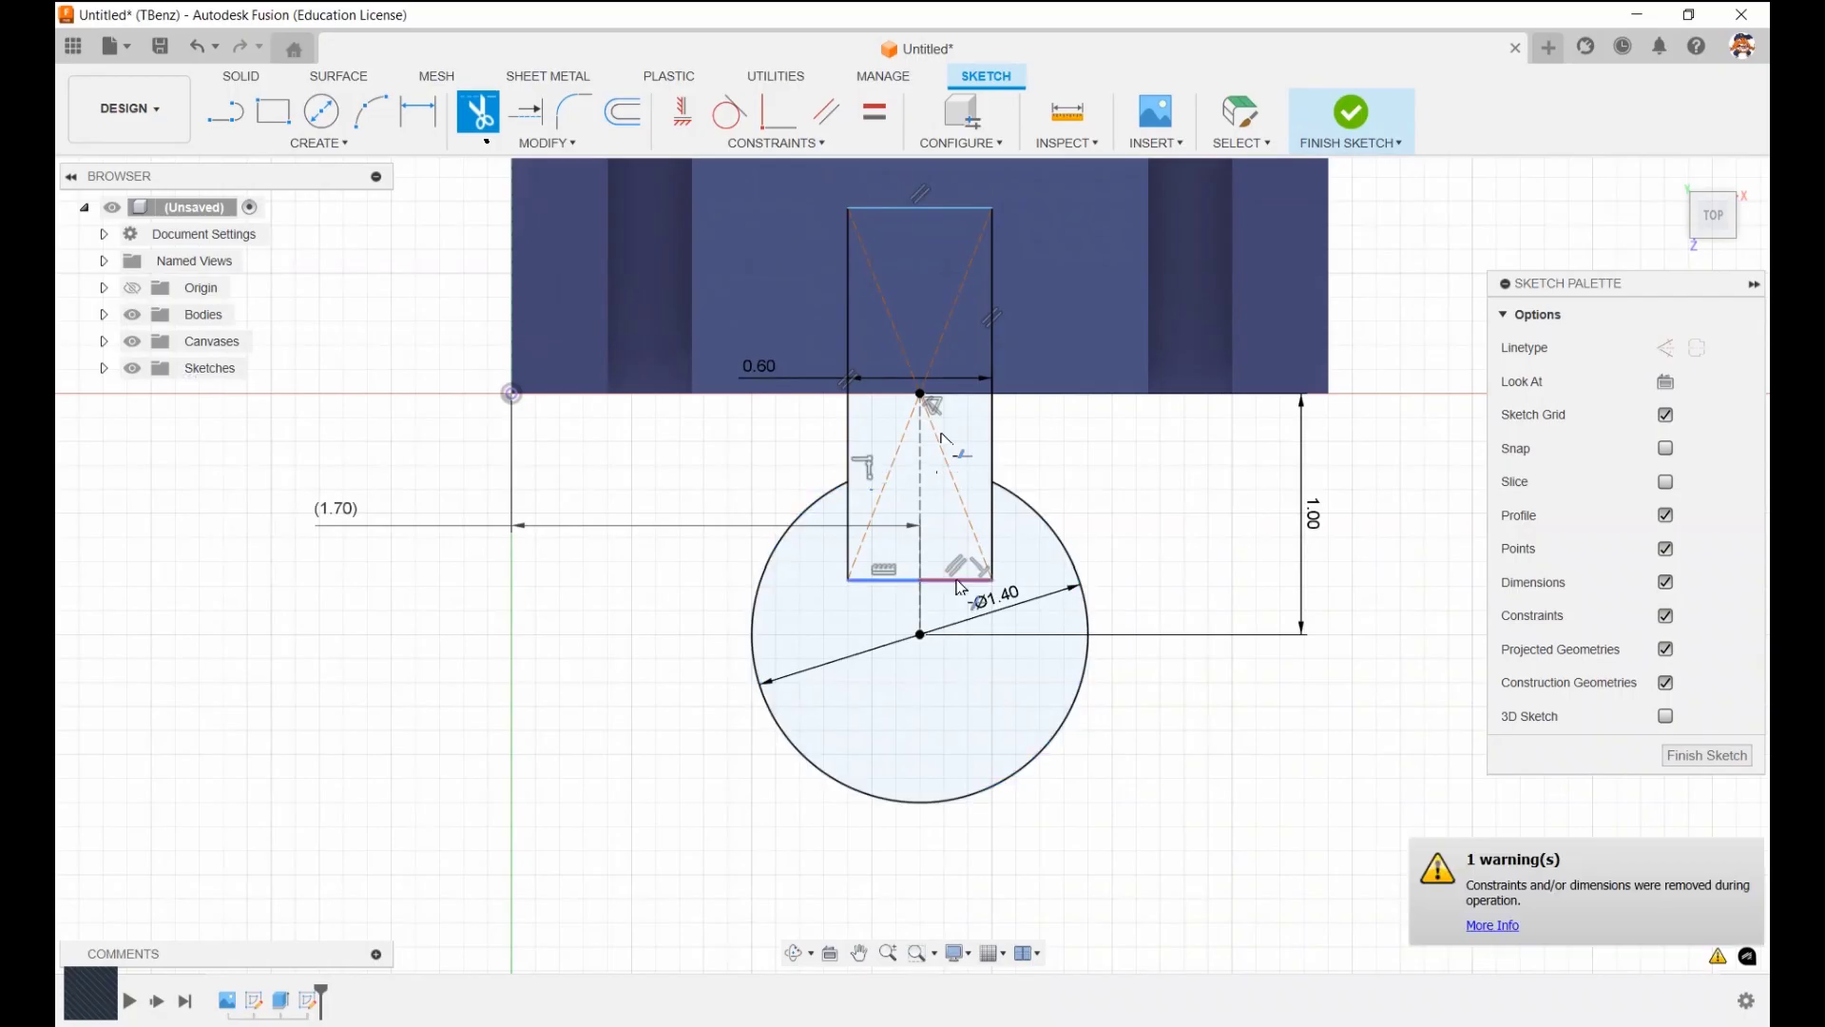
{"action": "left_click", "coordinate": [960, 586]}
{"action": "left_click", "coordinate": [886, 579]}
{"action": "left_click", "coordinate": [848, 437]}
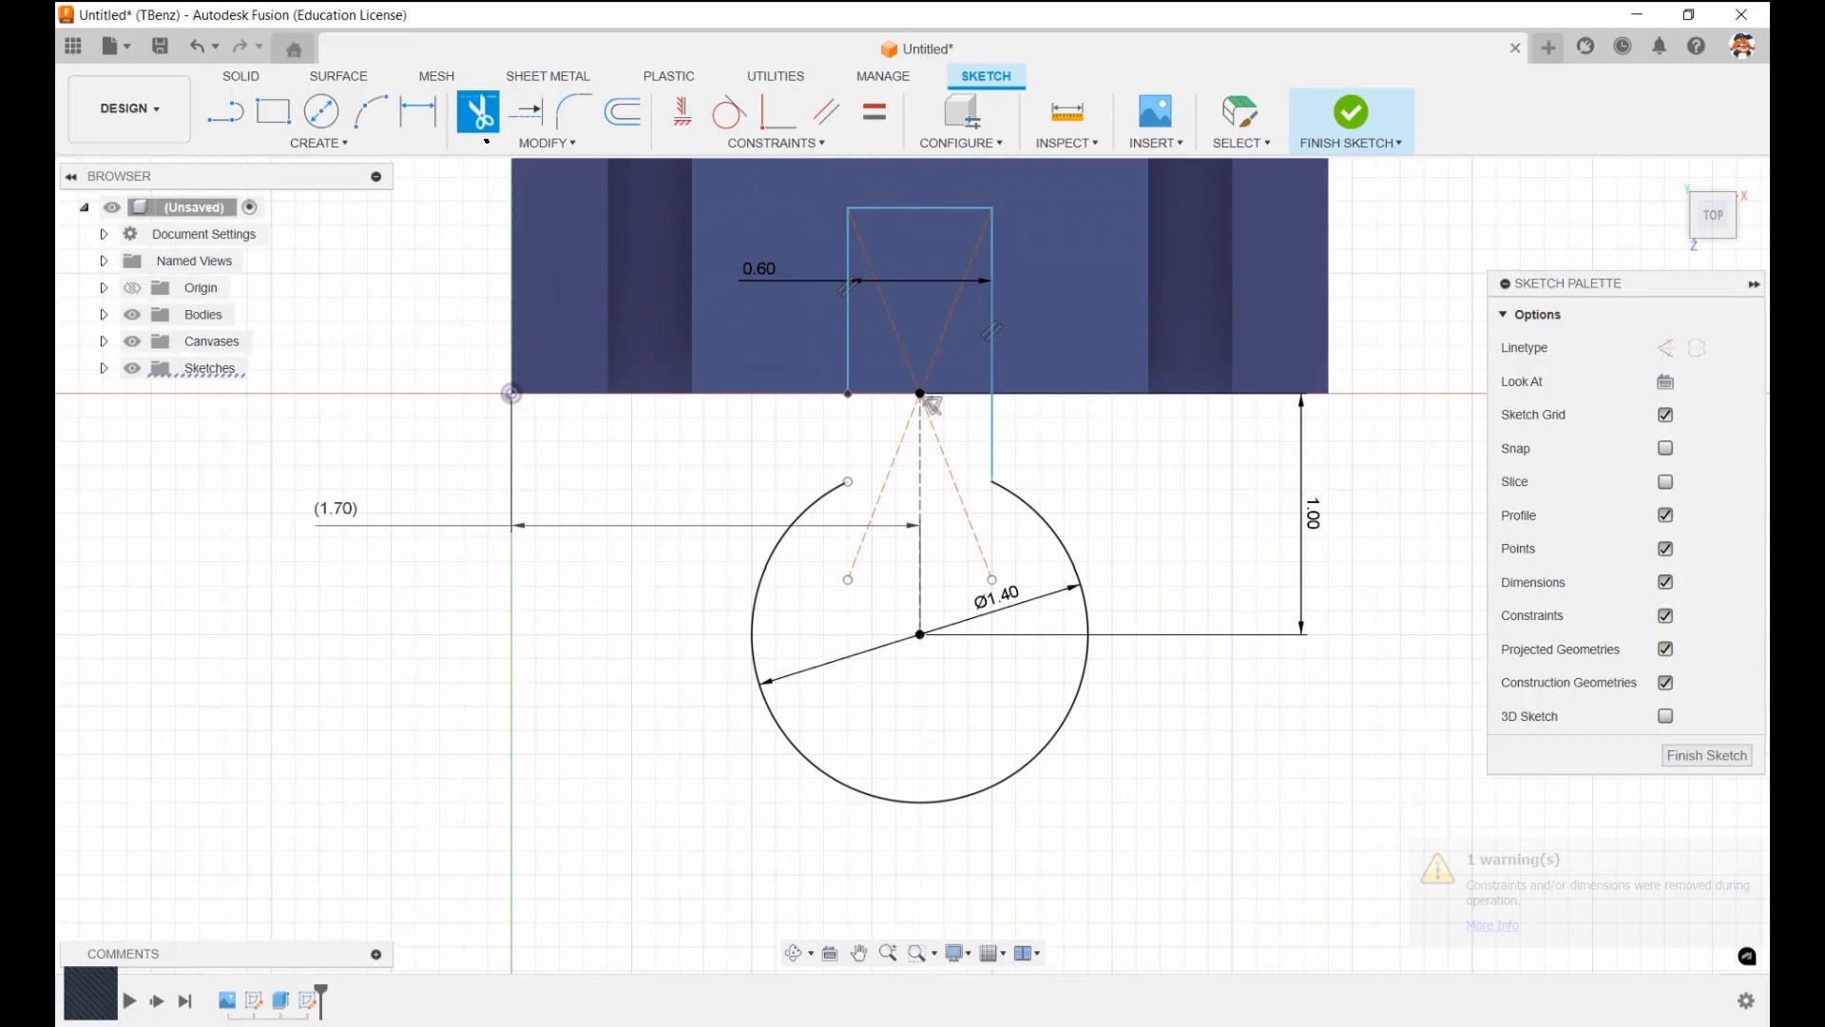
{"action": "left_click", "coordinate": [198, 47]}
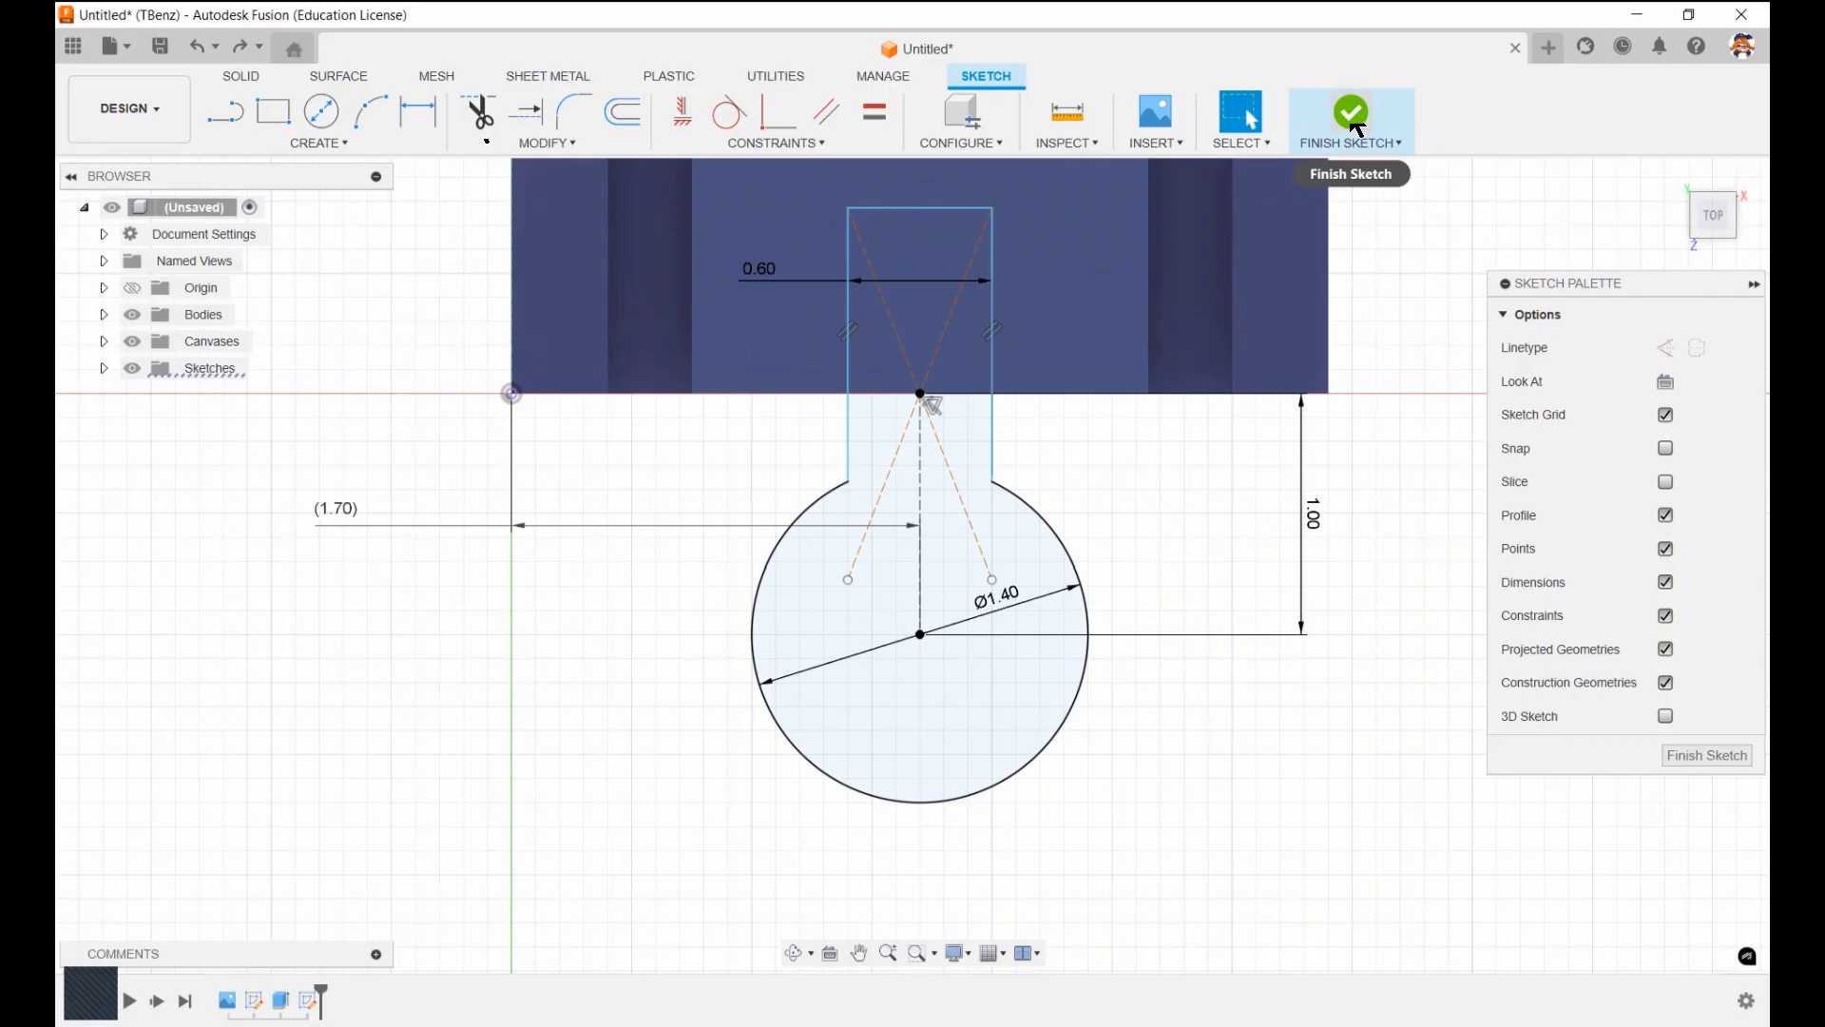
{"action": "left_click", "coordinate": [1353, 119]}
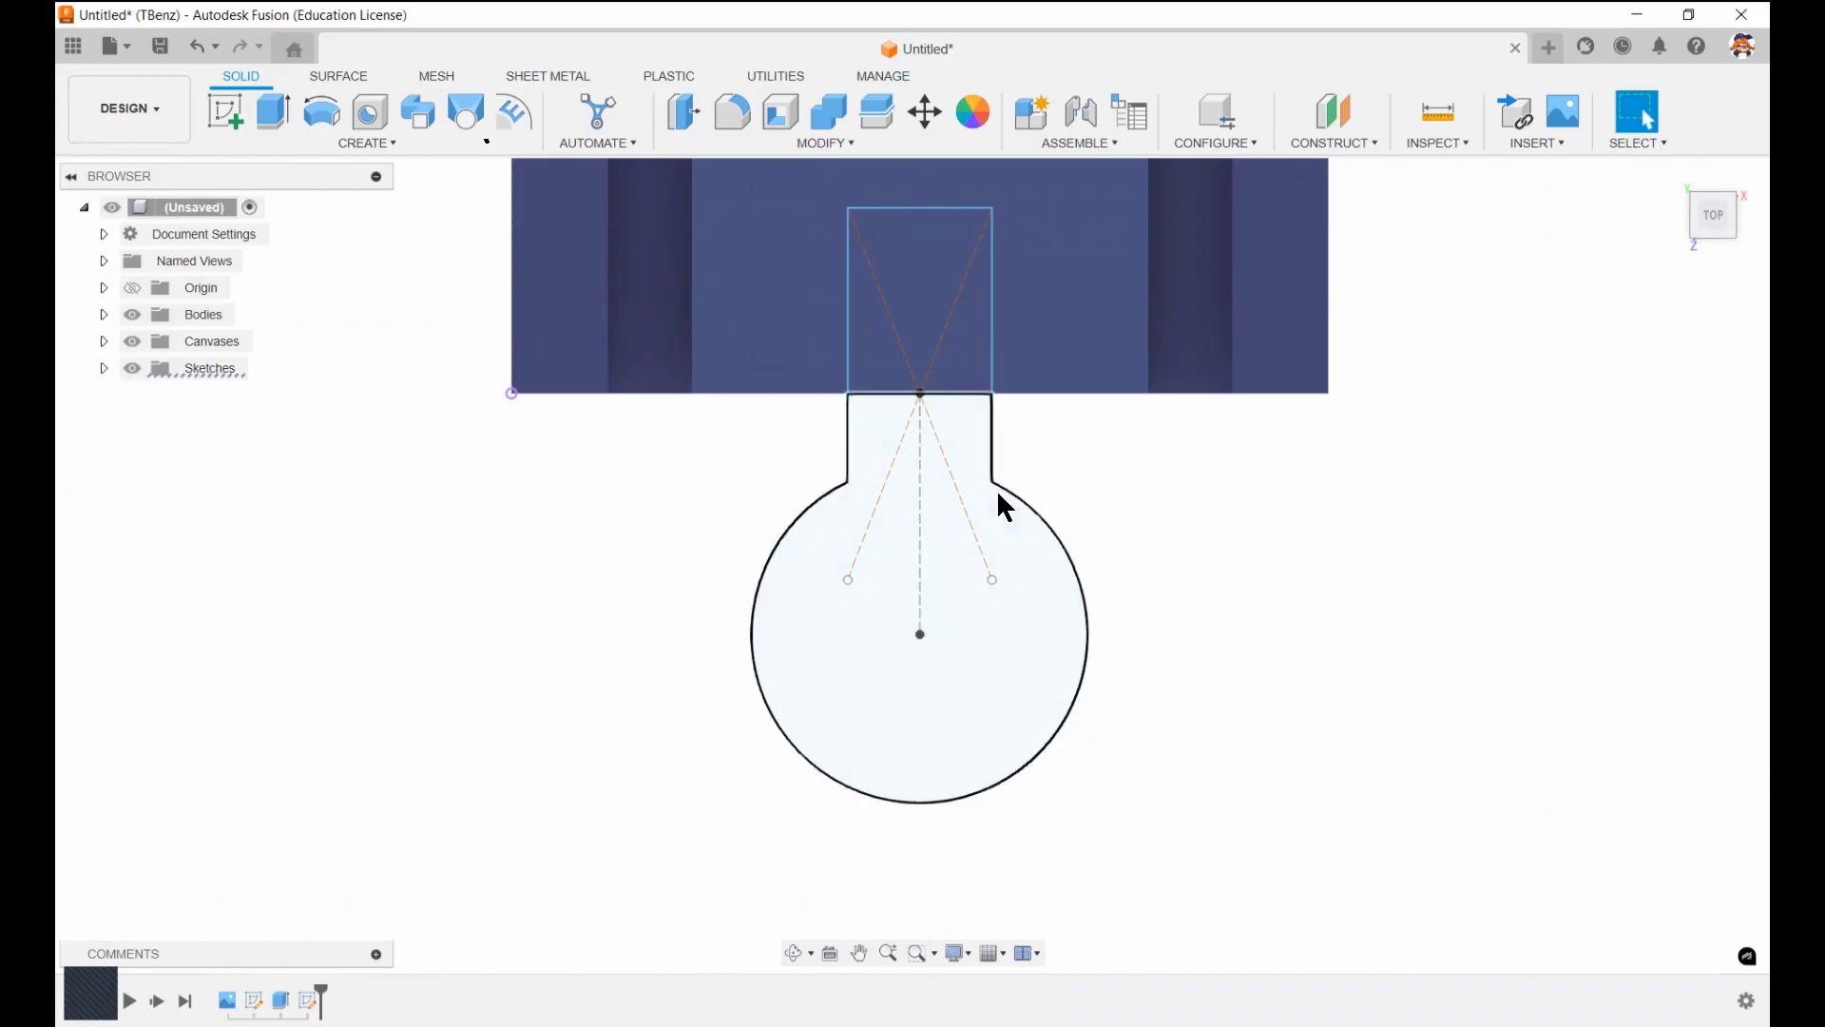
Extrude the male connector profile -1 in, joining it to the track body
{"action": "left_click", "coordinate": [273, 113]}
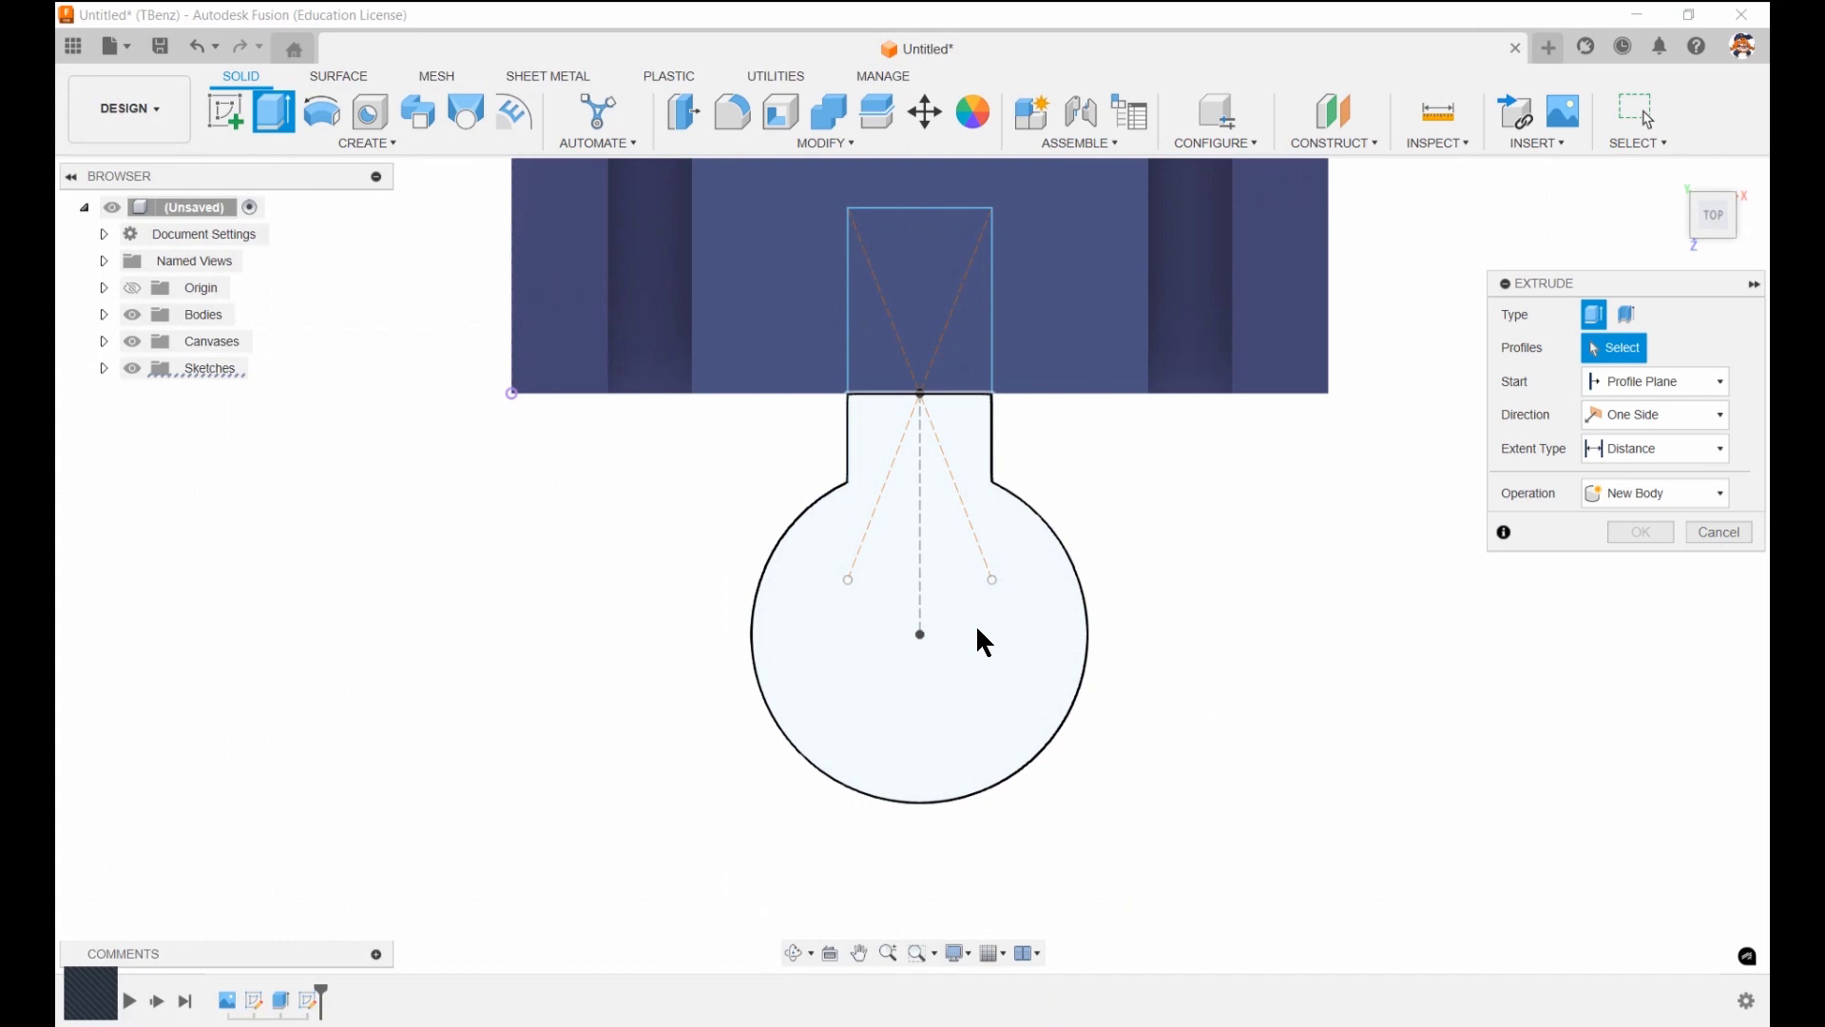
{"action": "left_click", "coordinate": [977, 631]}
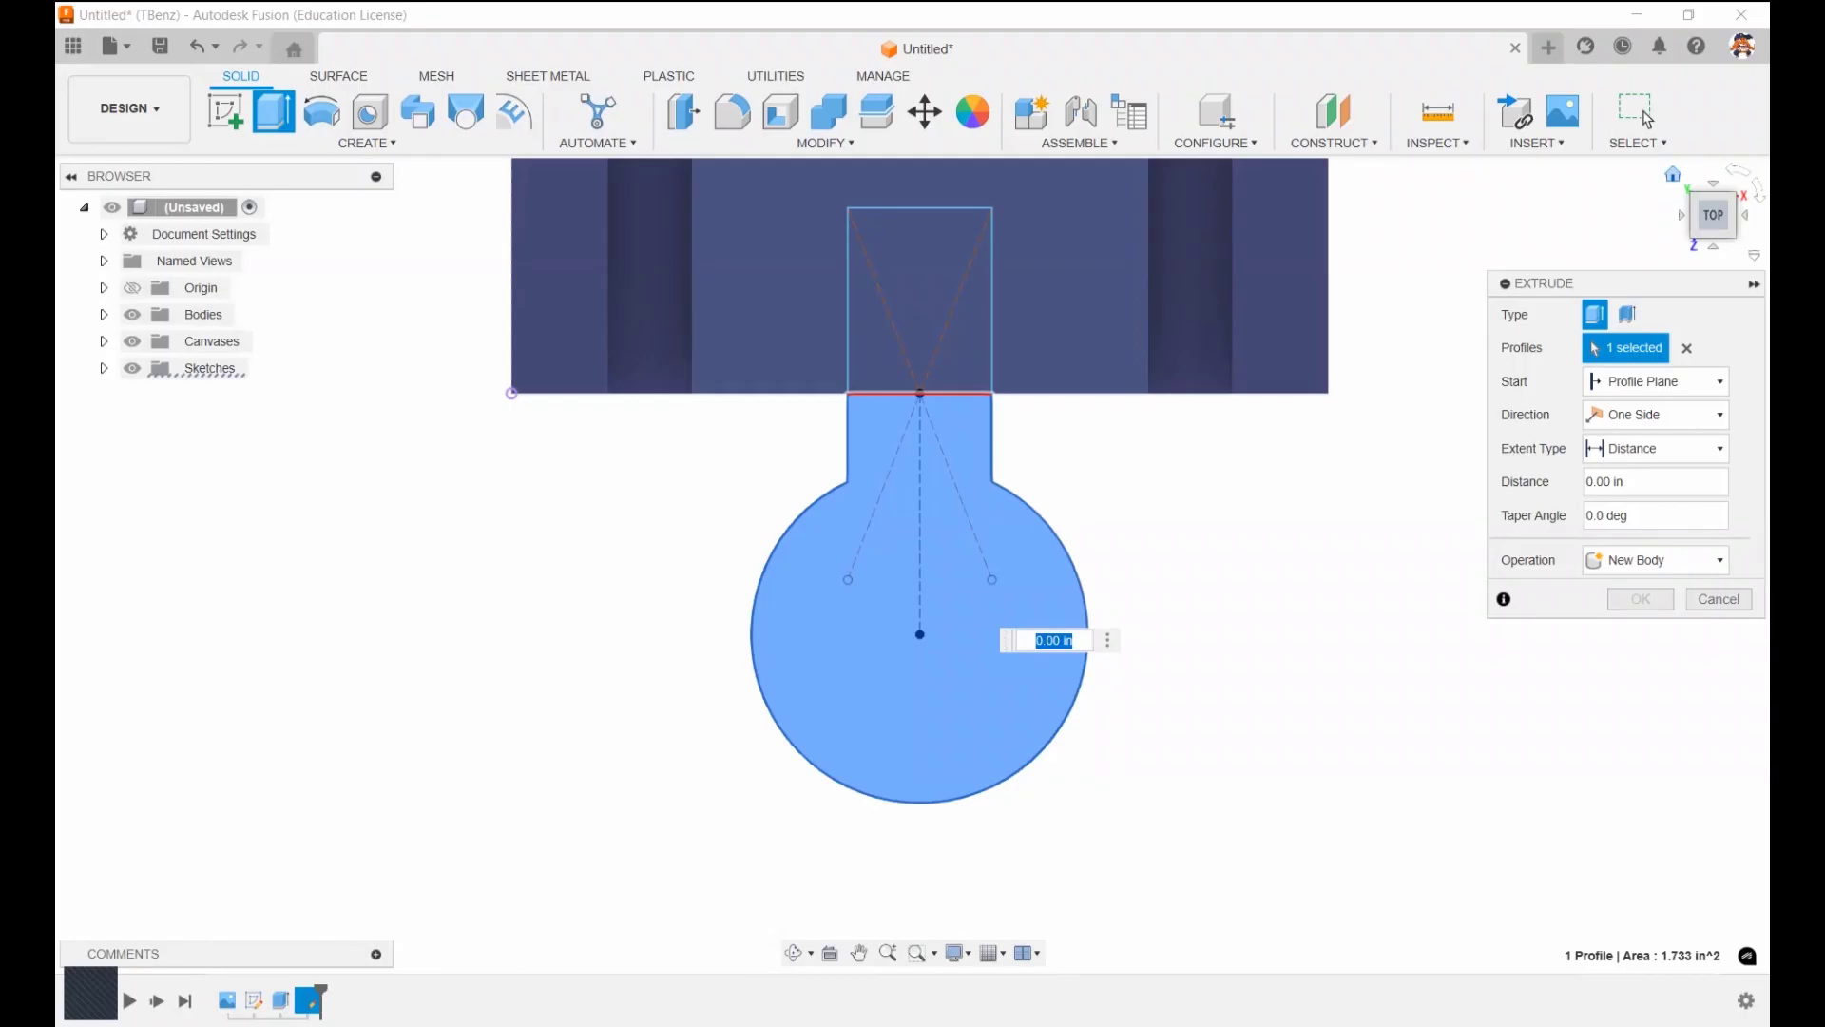
{"action": "left_click", "coordinate": [1673, 175]}
{"action": "left_click_drag", "start_coordinate": [818, 656], "coordinate": [817, 685]}
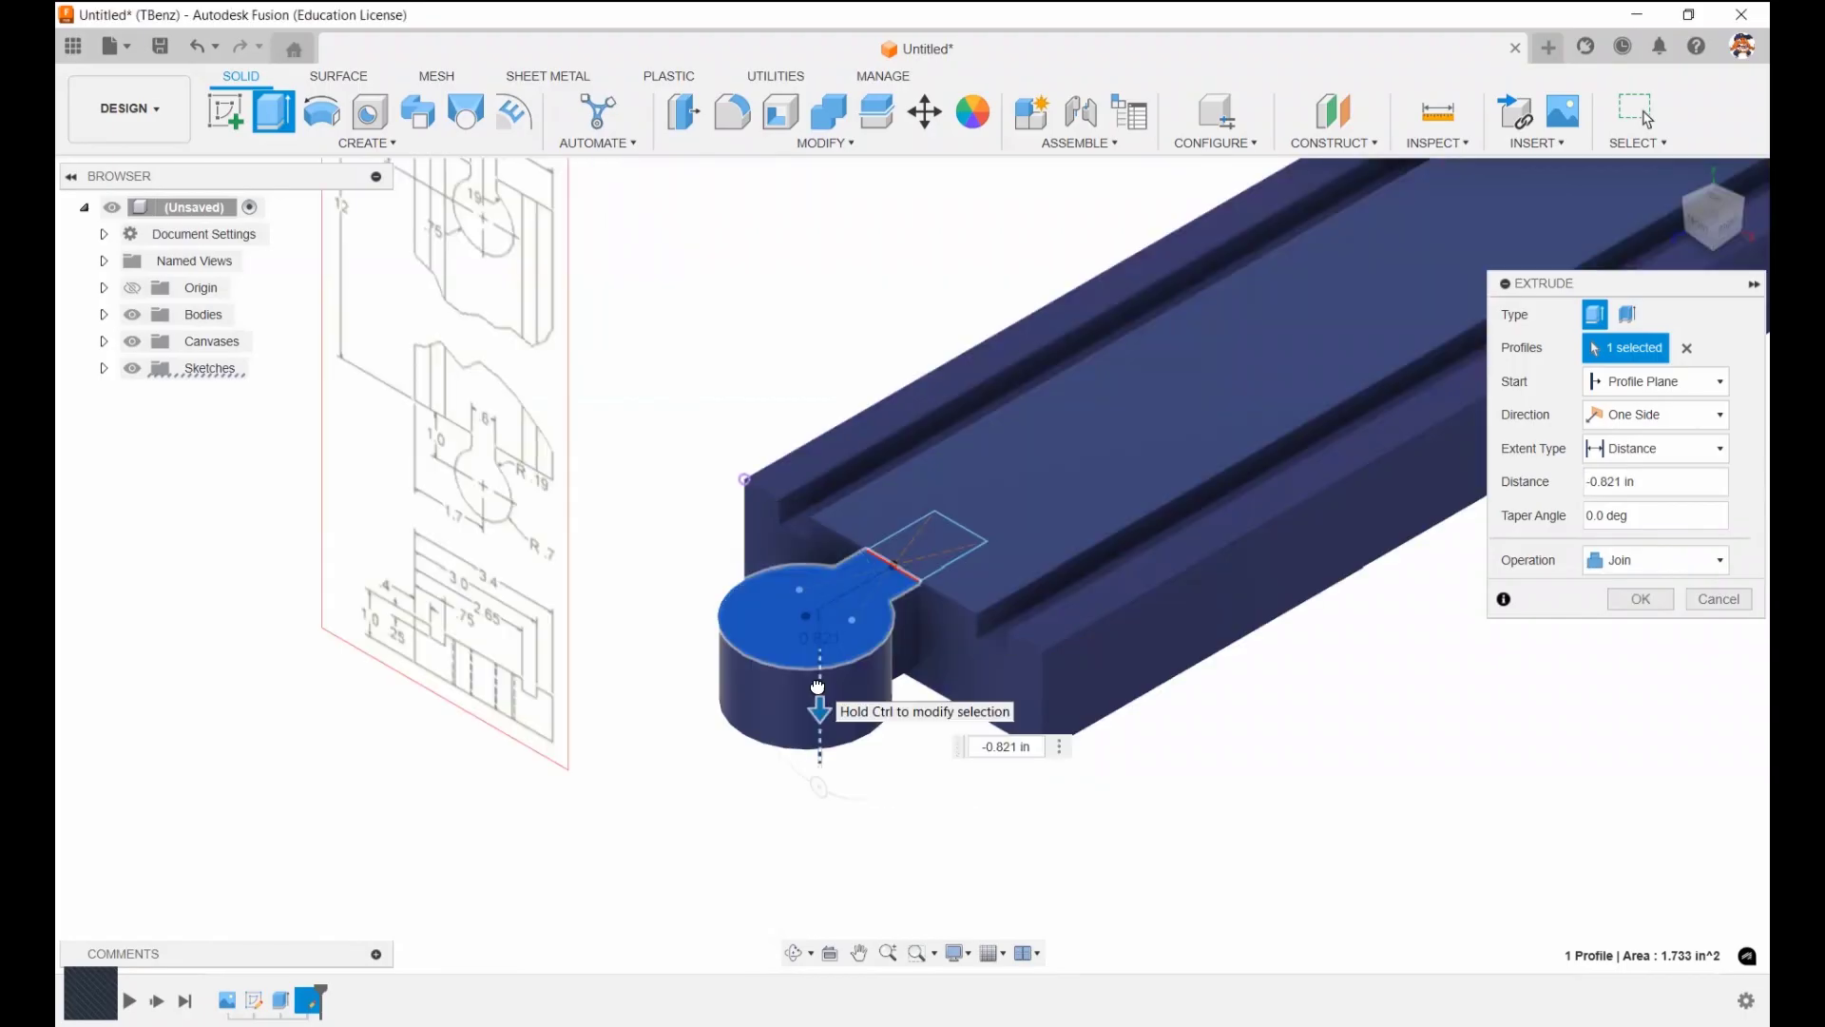
{"action": "left_click_drag", "start_coordinate": [1652, 482], "coordinate": [1606, 481]}
{"action": "key", "text": "BackSpace"}
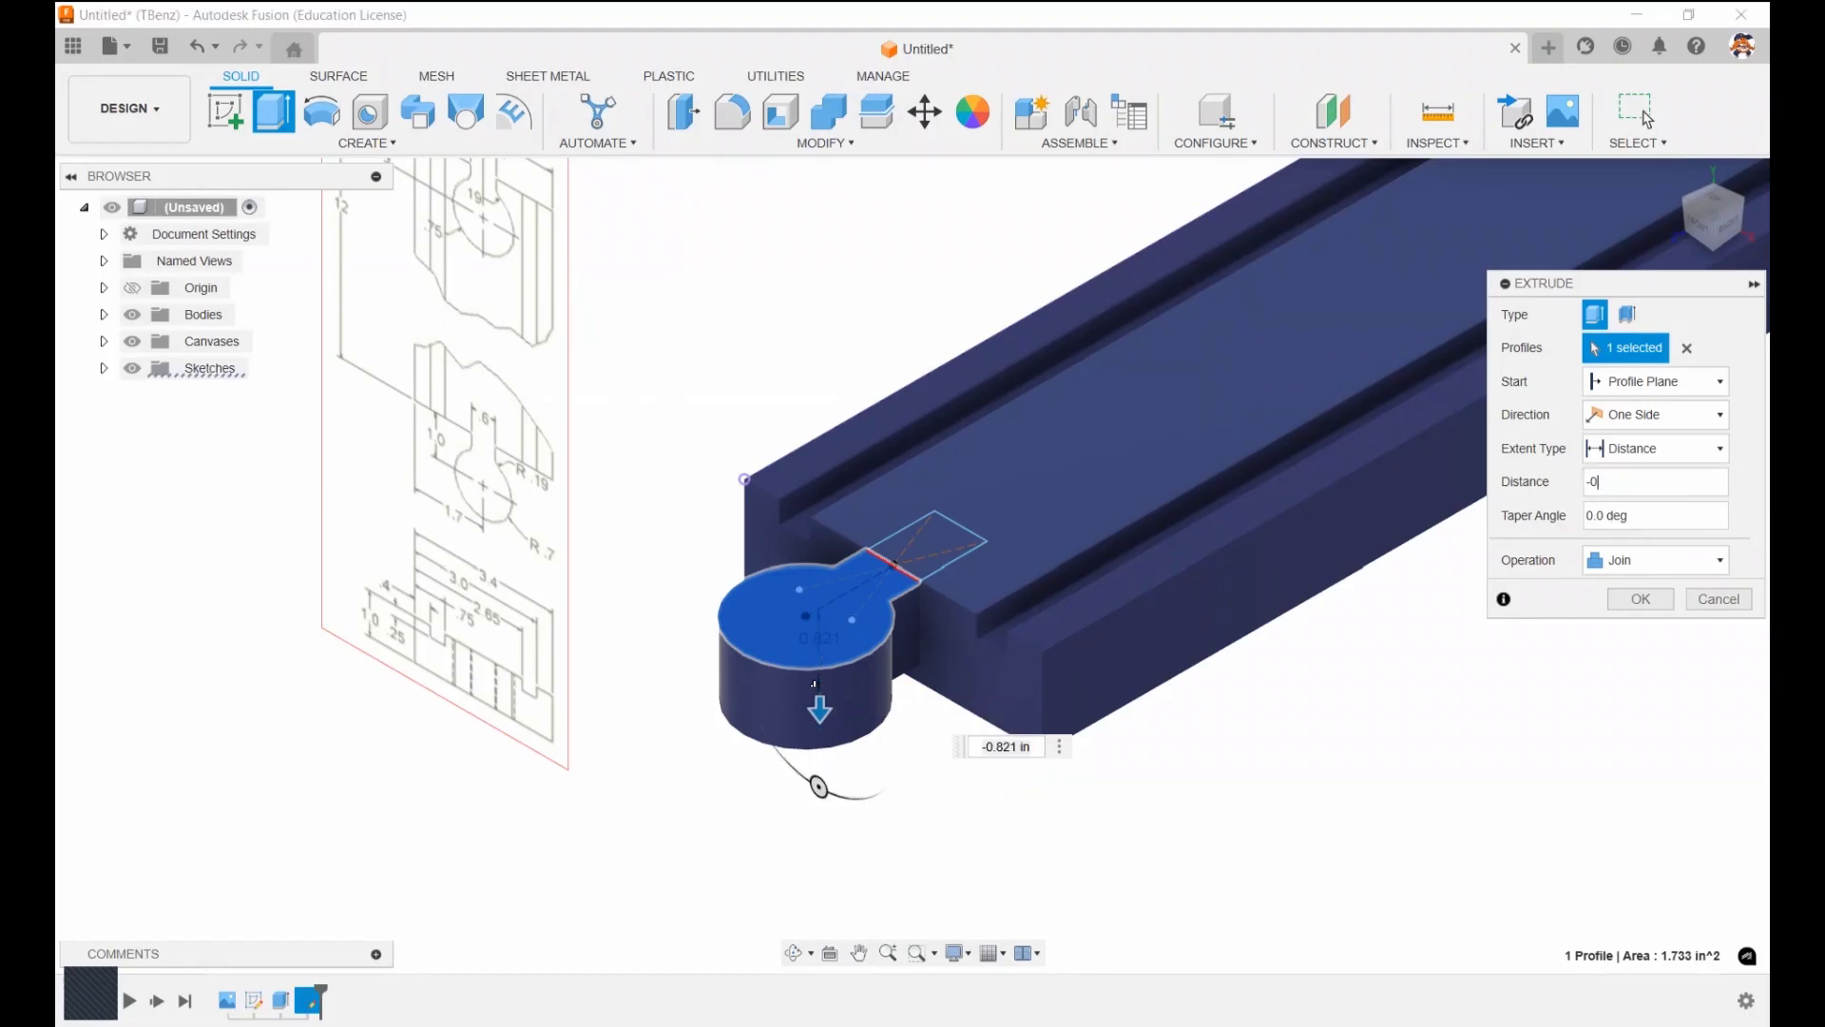
{"action": "key", "text": "BackSpace"}
{"action": "type", "text": "1"}
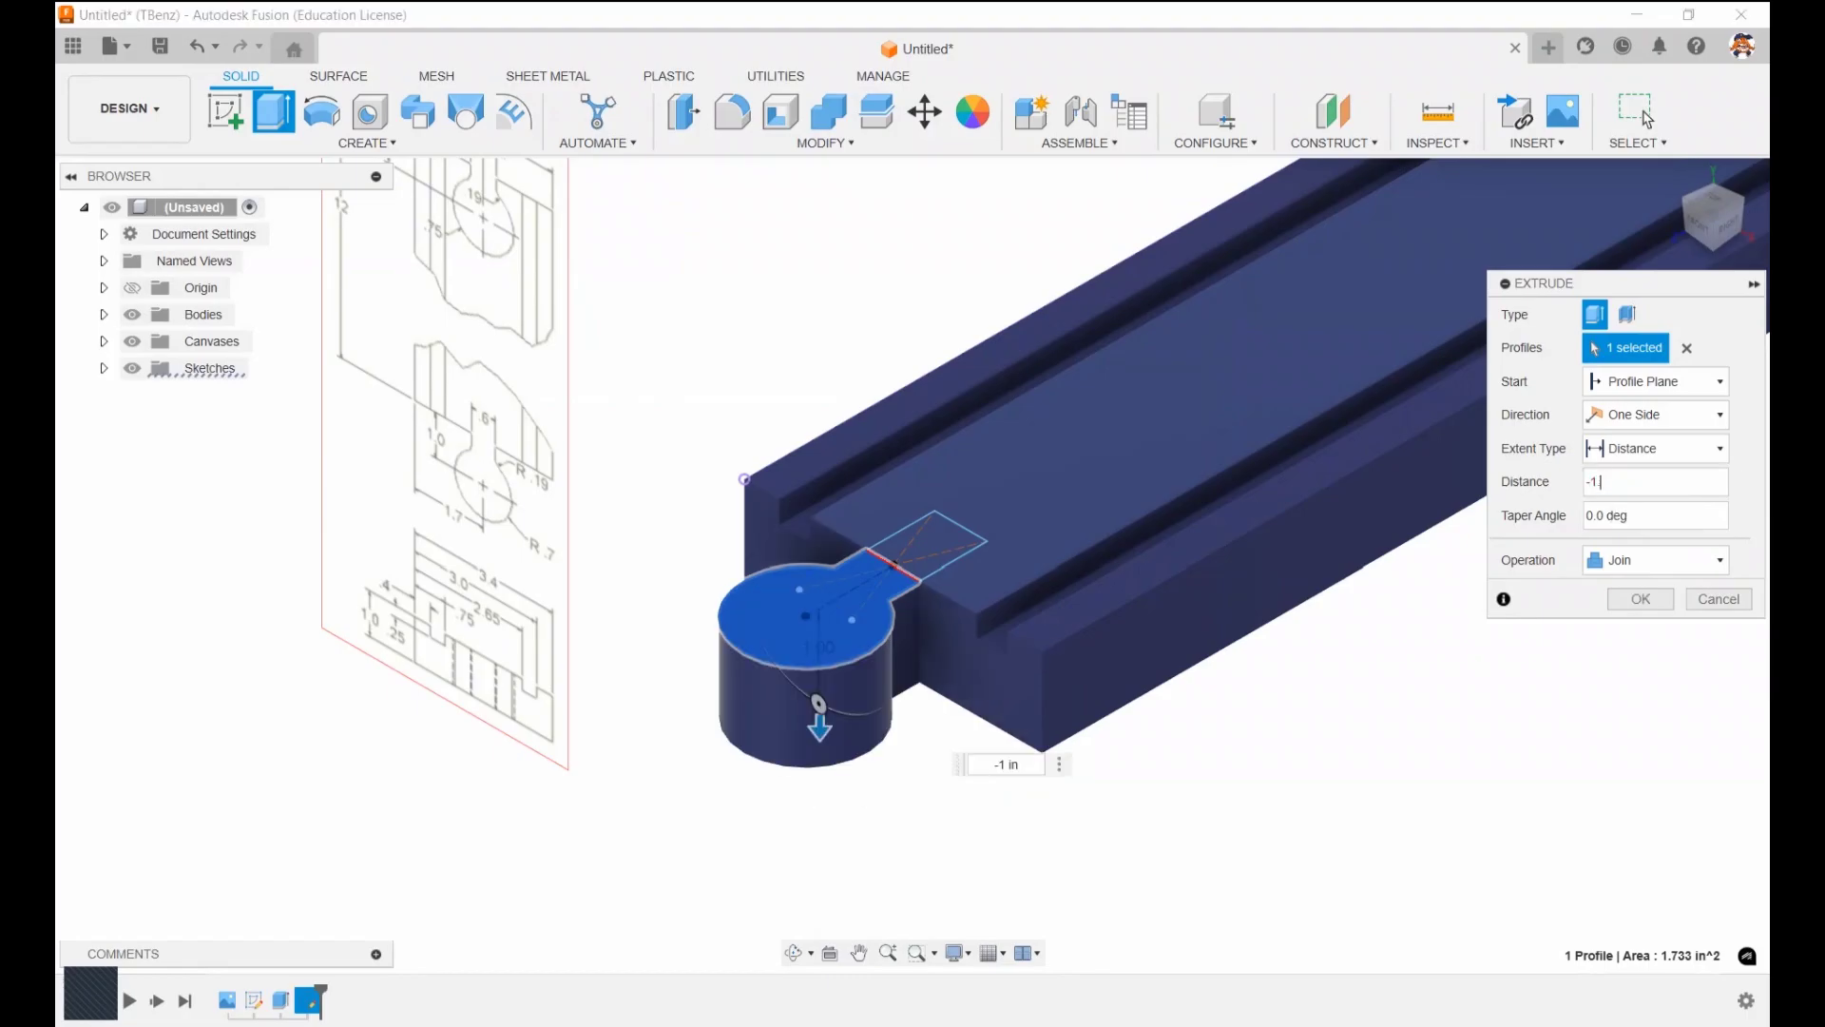
{"action": "key", "text": "Return"}
Examine the drawing canvas for the male connector's corner radius and the female connector's neck width, depth and radii
{"action": "scroll", "coordinate": [1087, 509], "scroll_direction": "down", "scroll_amount": 3}
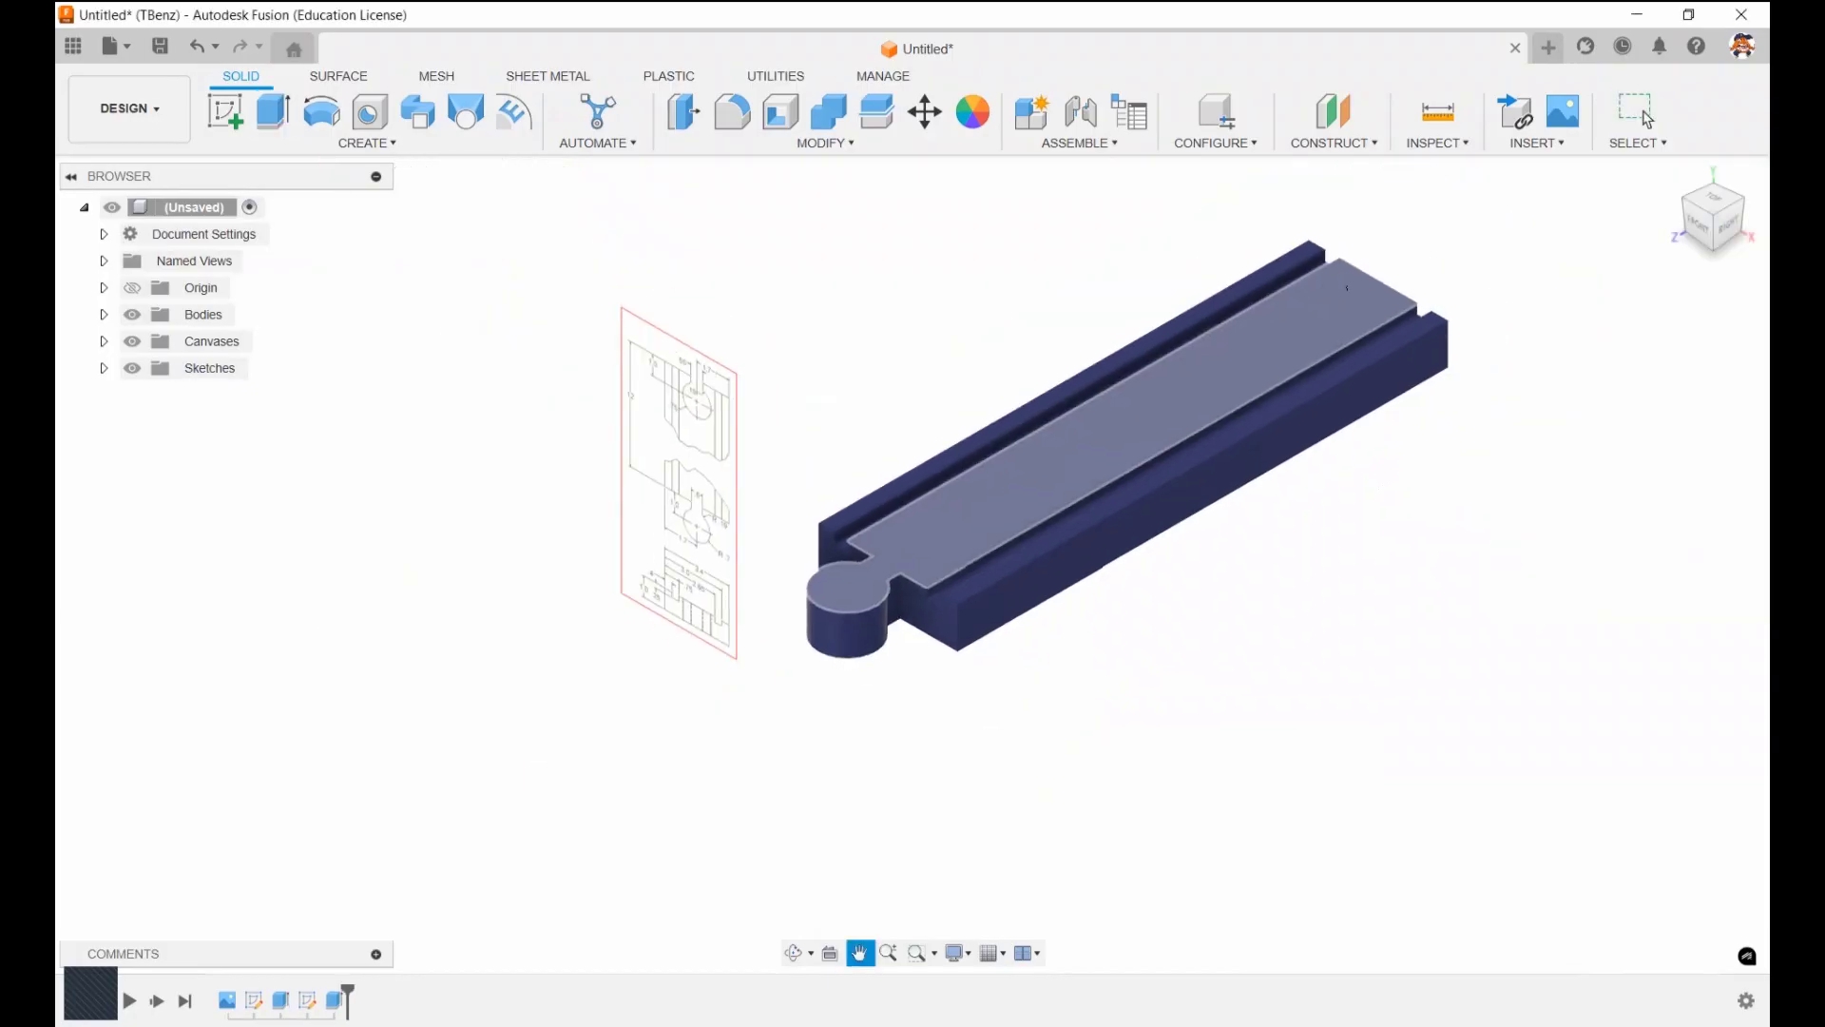
{"action": "scroll", "coordinate": [733, 521], "scroll_direction": "up", "scroll_amount": 5}
{"action": "scroll", "coordinate": [640, 579], "scroll_direction": "up", "scroll_amount": 1}
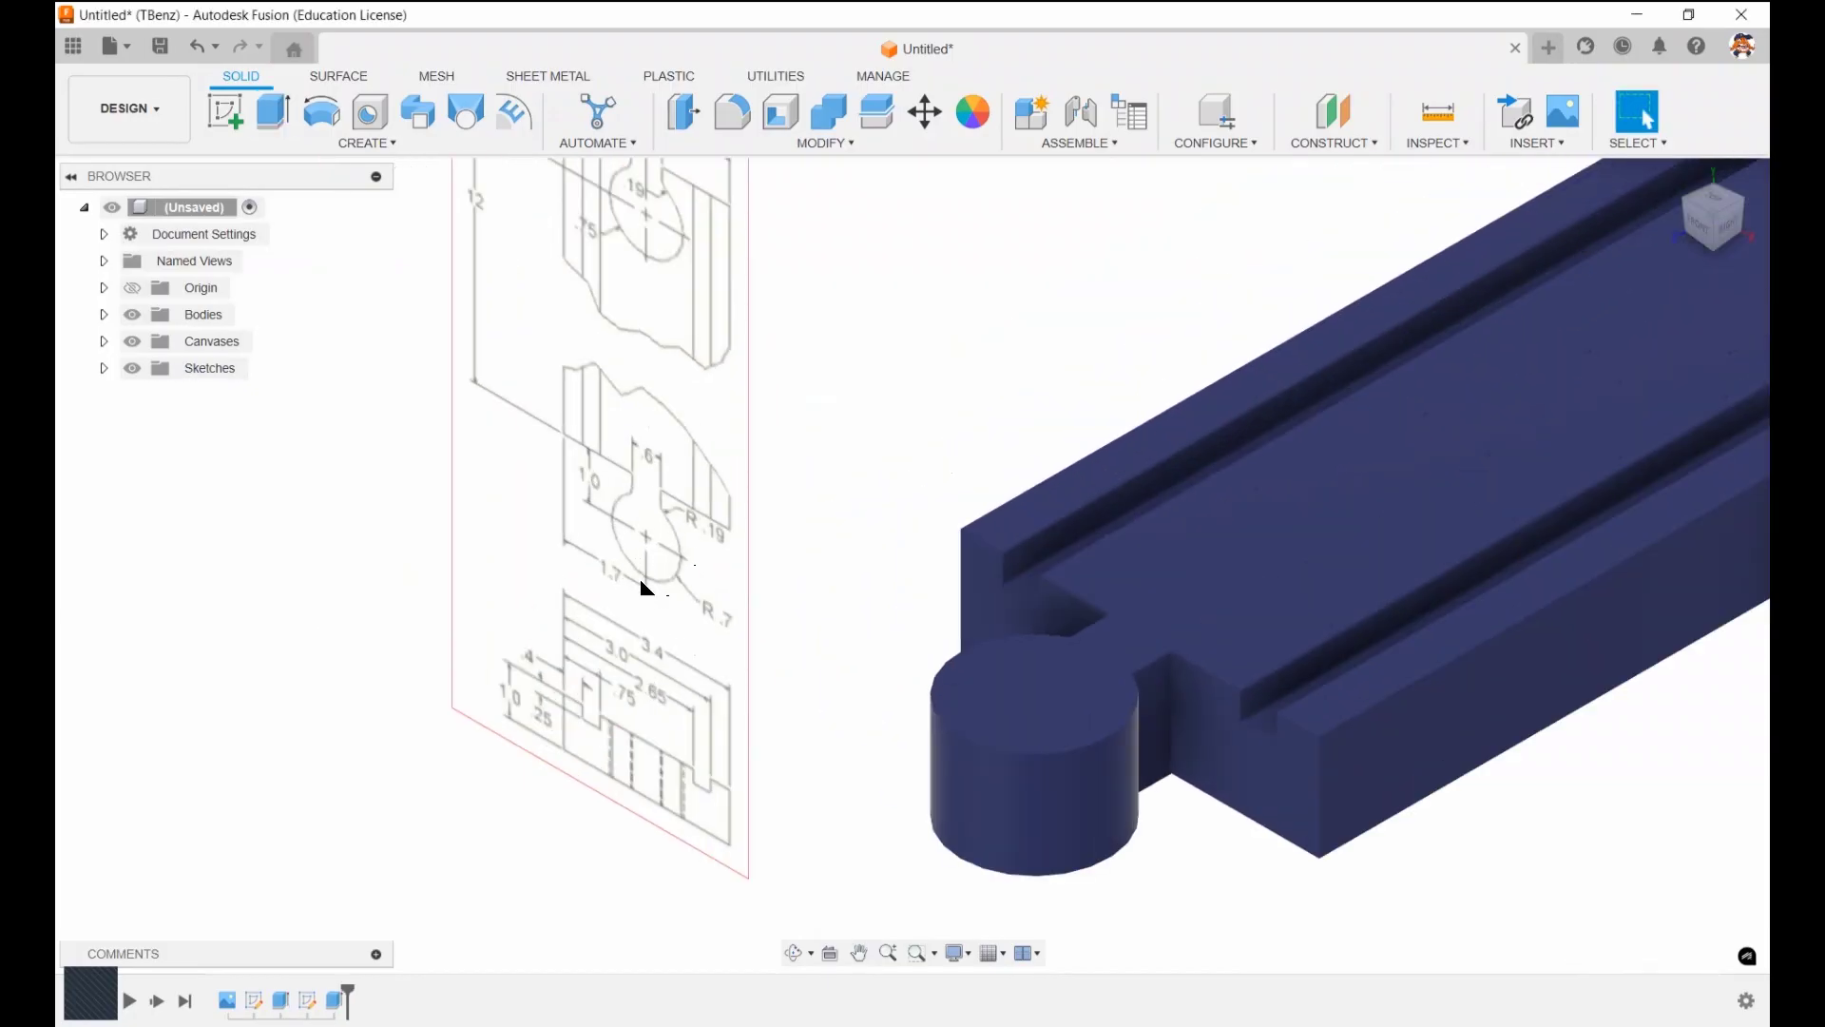
{"action": "scroll", "coordinate": [640, 579], "scroll_direction": "up", "scroll_amount": 3}
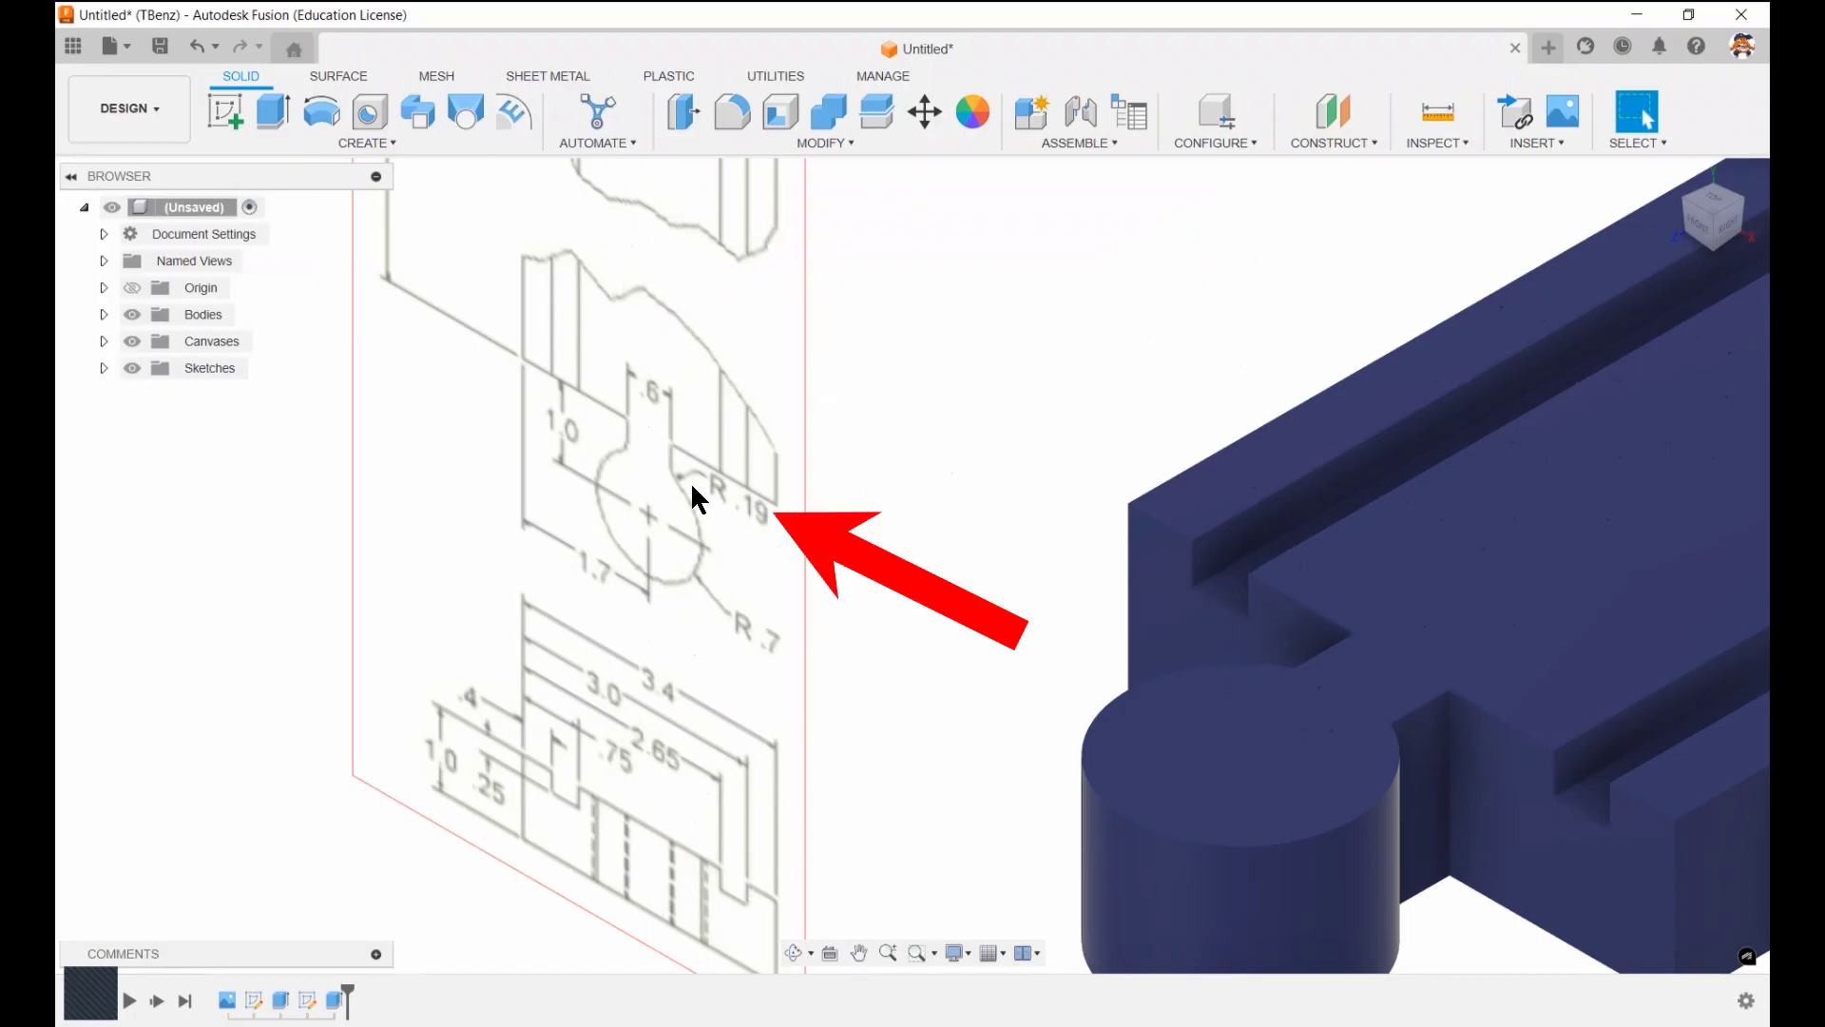
{"action": "scroll", "coordinate": [713, 485], "scroll_direction": "down", "scroll_amount": 3}
{"action": "scroll", "coordinate": [701, 476], "scroll_direction": "up", "scroll_amount": 5}
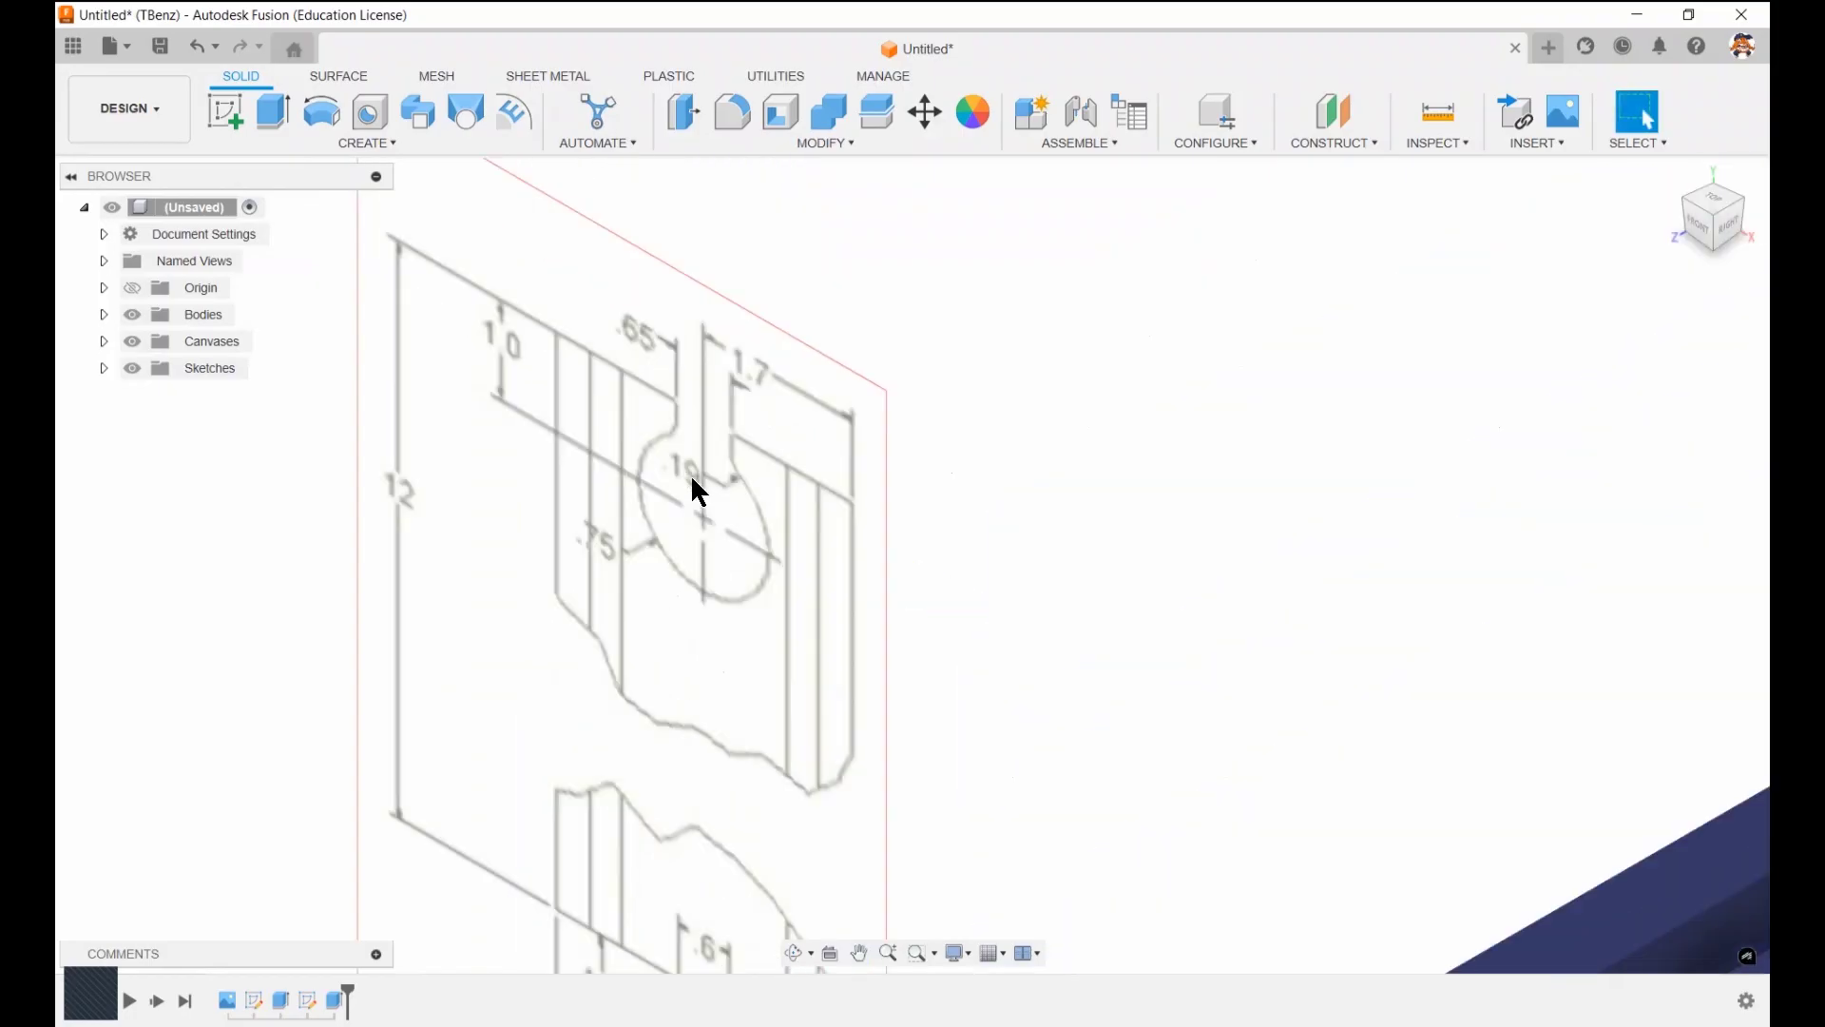
{"action": "scroll", "coordinate": [700, 492], "scroll_direction": "up", "scroll_amount": 2}
Start a sketch on the track's top face and draw a 1 in construction line inward from the far end edge's midpoint
{"action": "scroll", "coordinate": [697, 522], "scroll_direction": "down", "scroll_amount": 5}
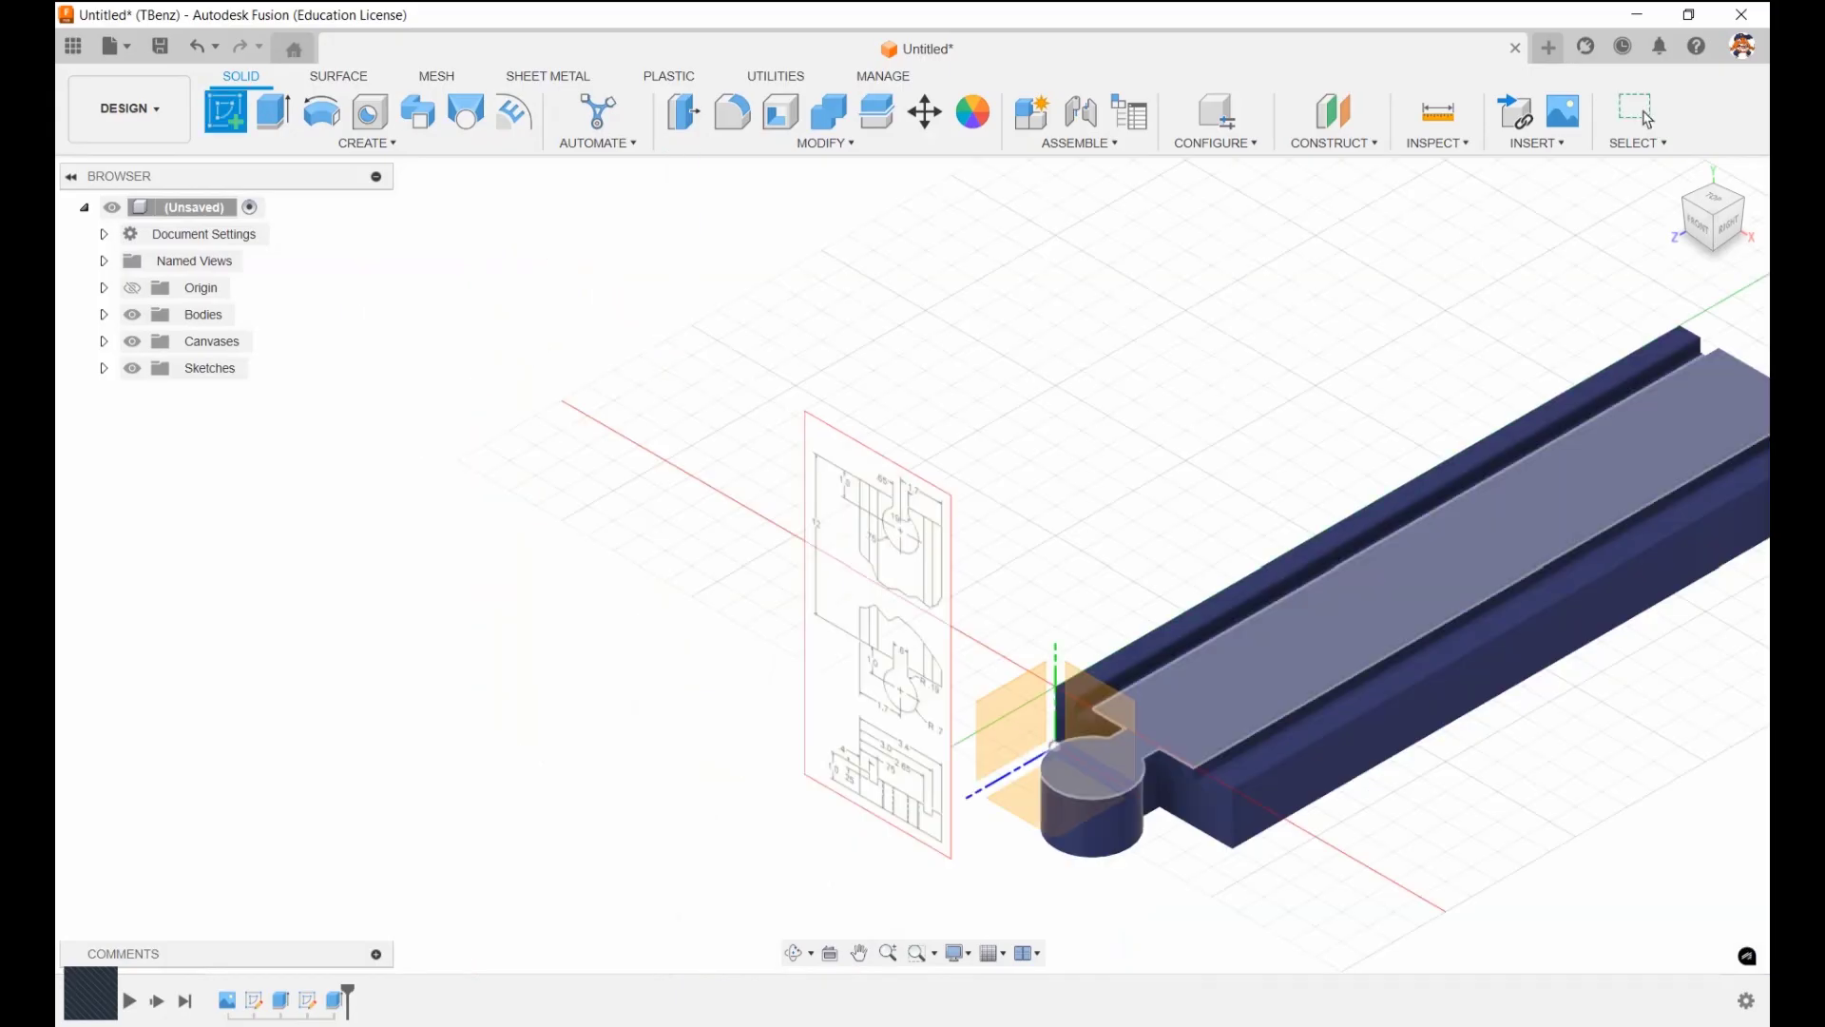
{"action": "left_click", "coordinate": [1392, 579]}
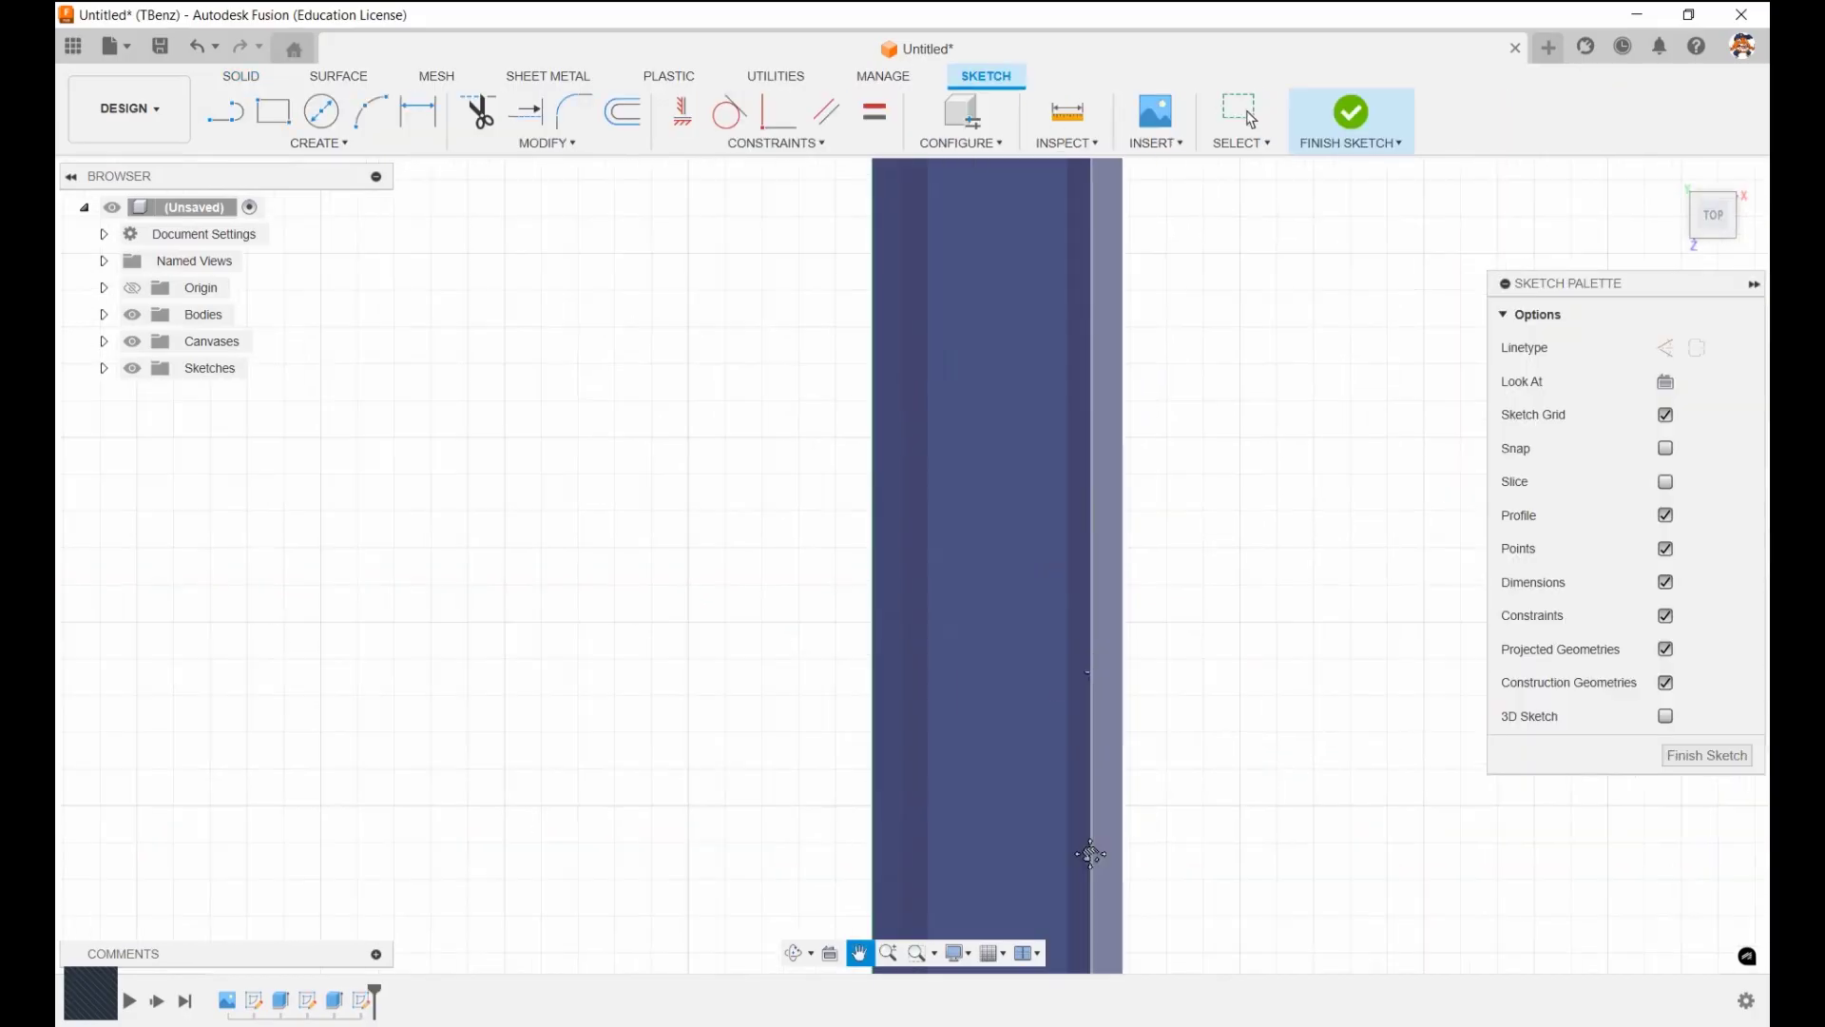
{"action": "scroll", "coordinate": [1017, 314], "scroll_direction": "up", "scroll_amount": 3}
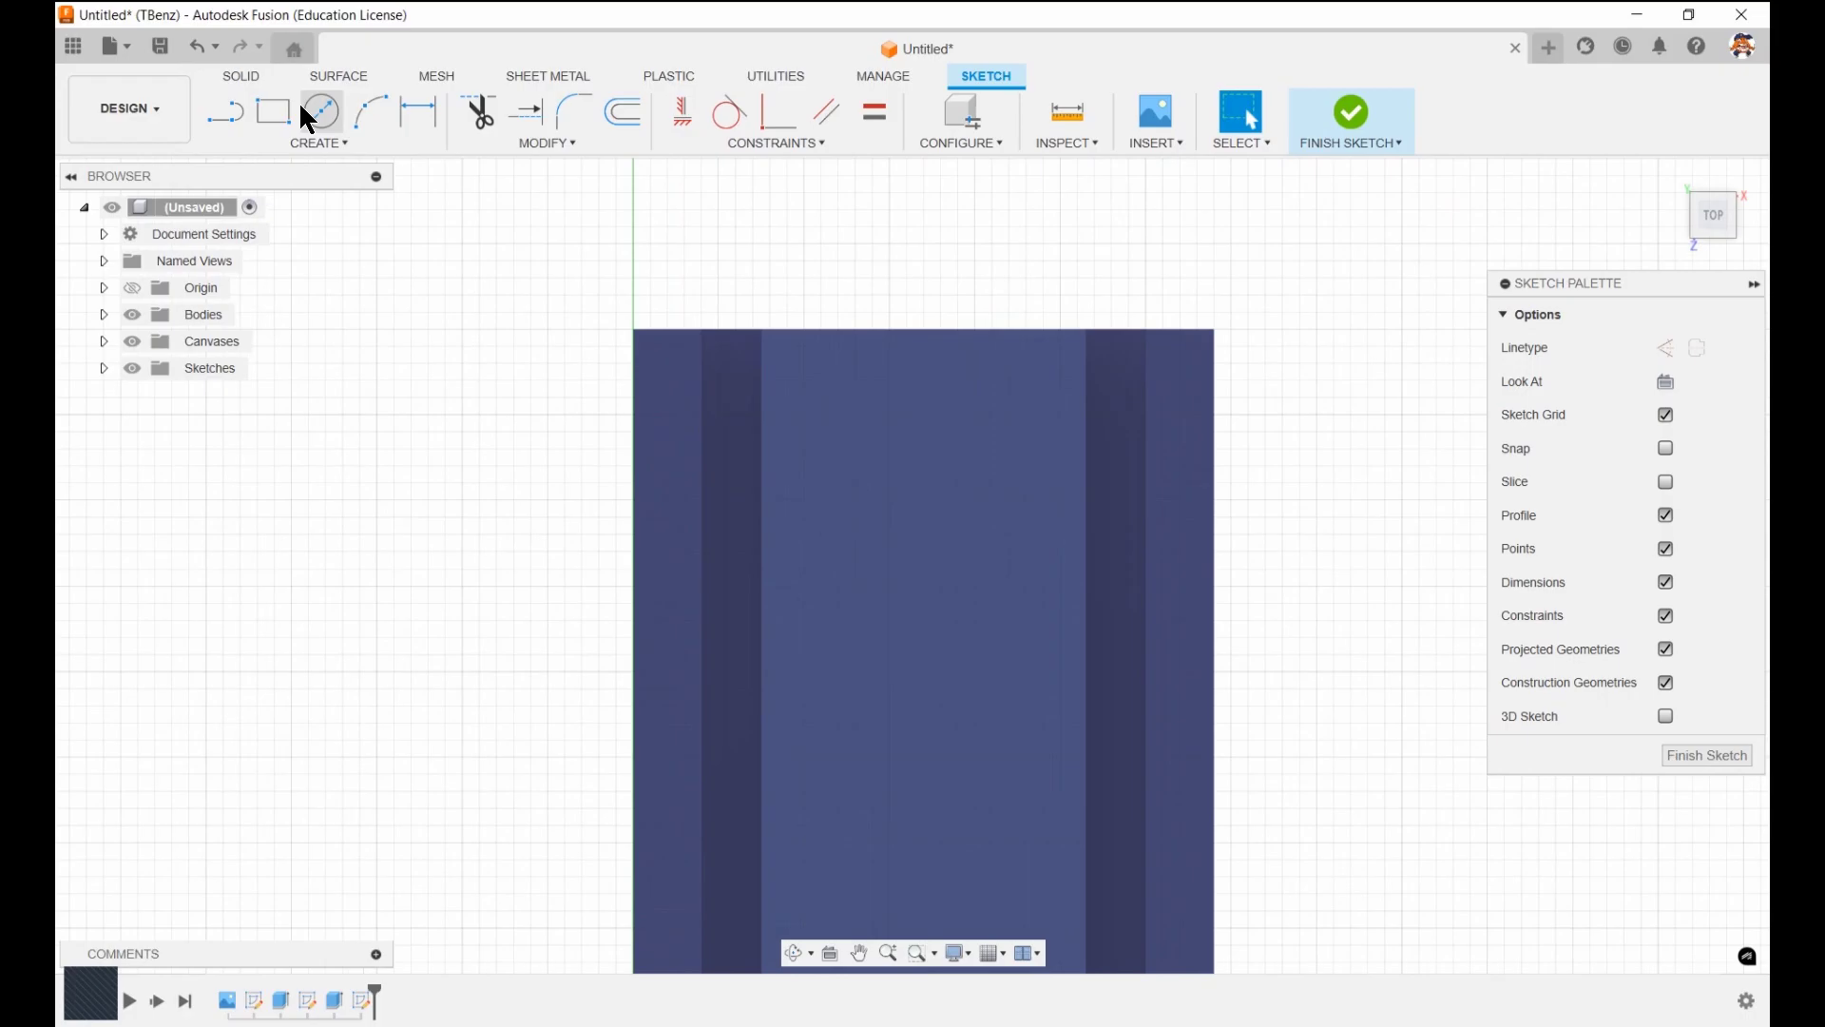
{"action": "key", "text": "l"}
{"action": "key", "text": "x"}
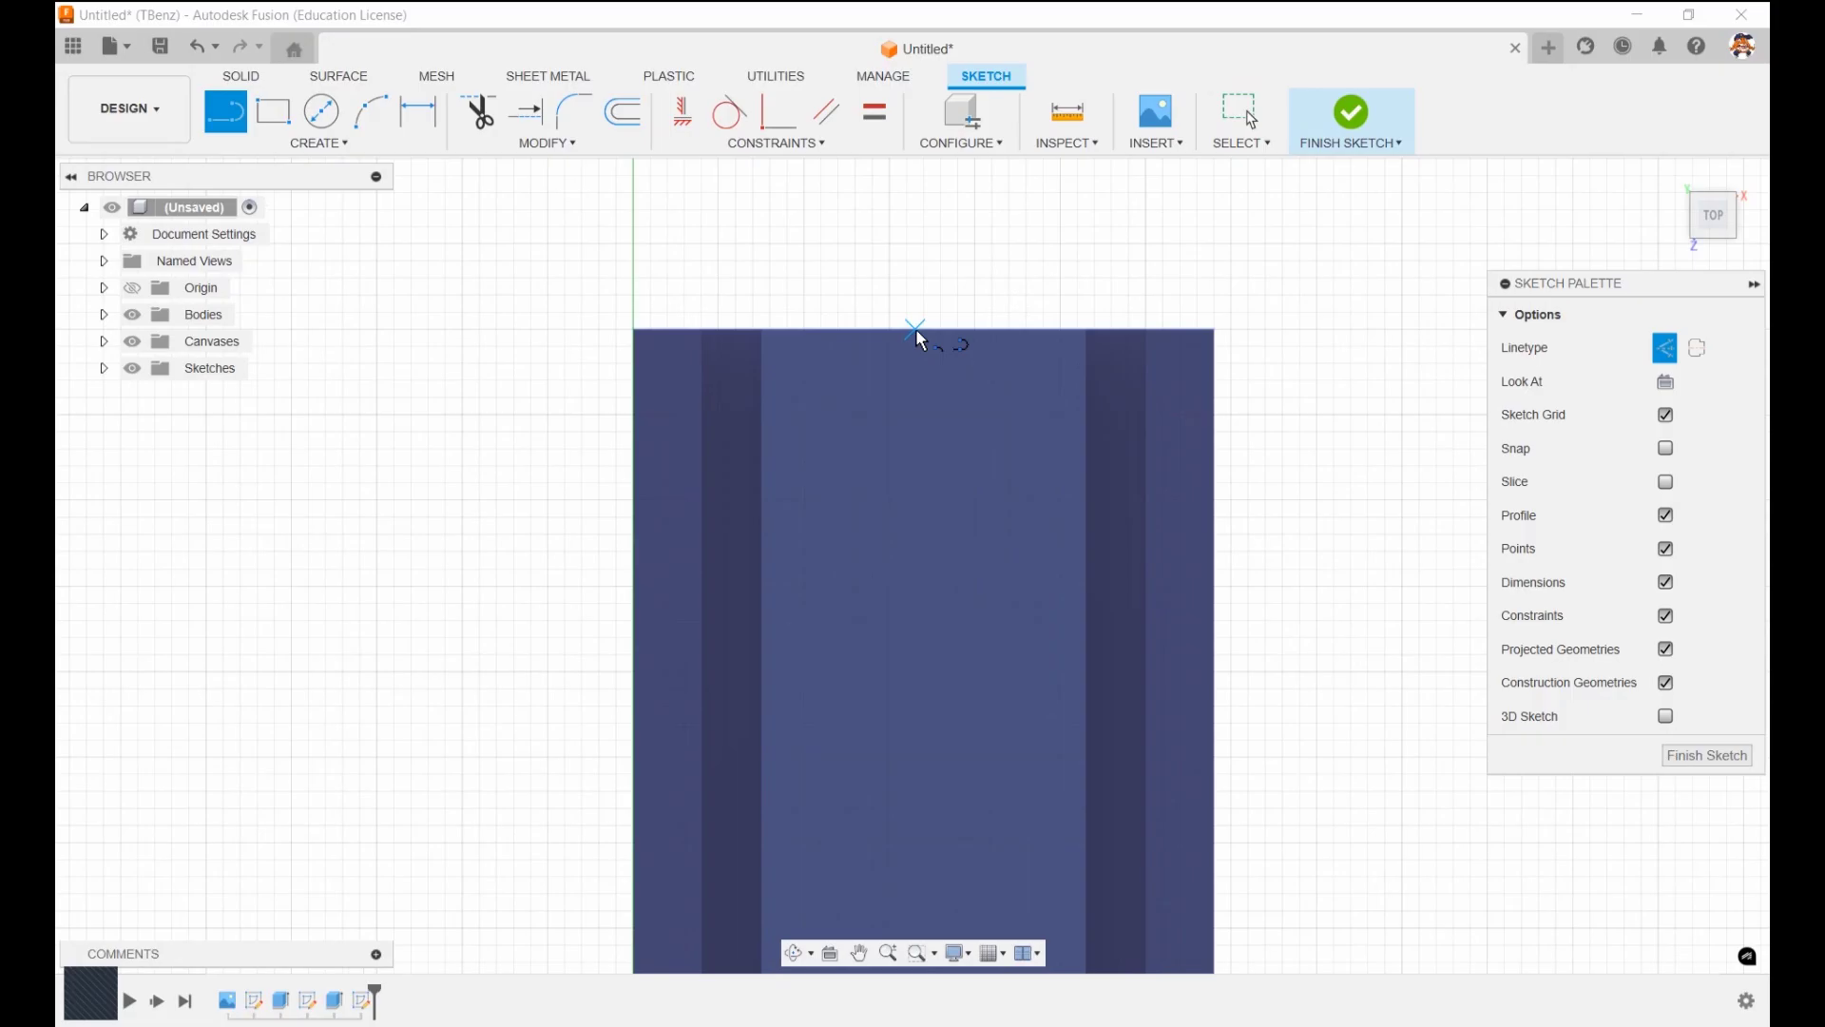
{"action": "left_click", "coordinate": [918, 330]}
{"action": "type", "text": "1"}
{"action": "key", "text": "Return"}
{"action": "key", "text": "Escape"}
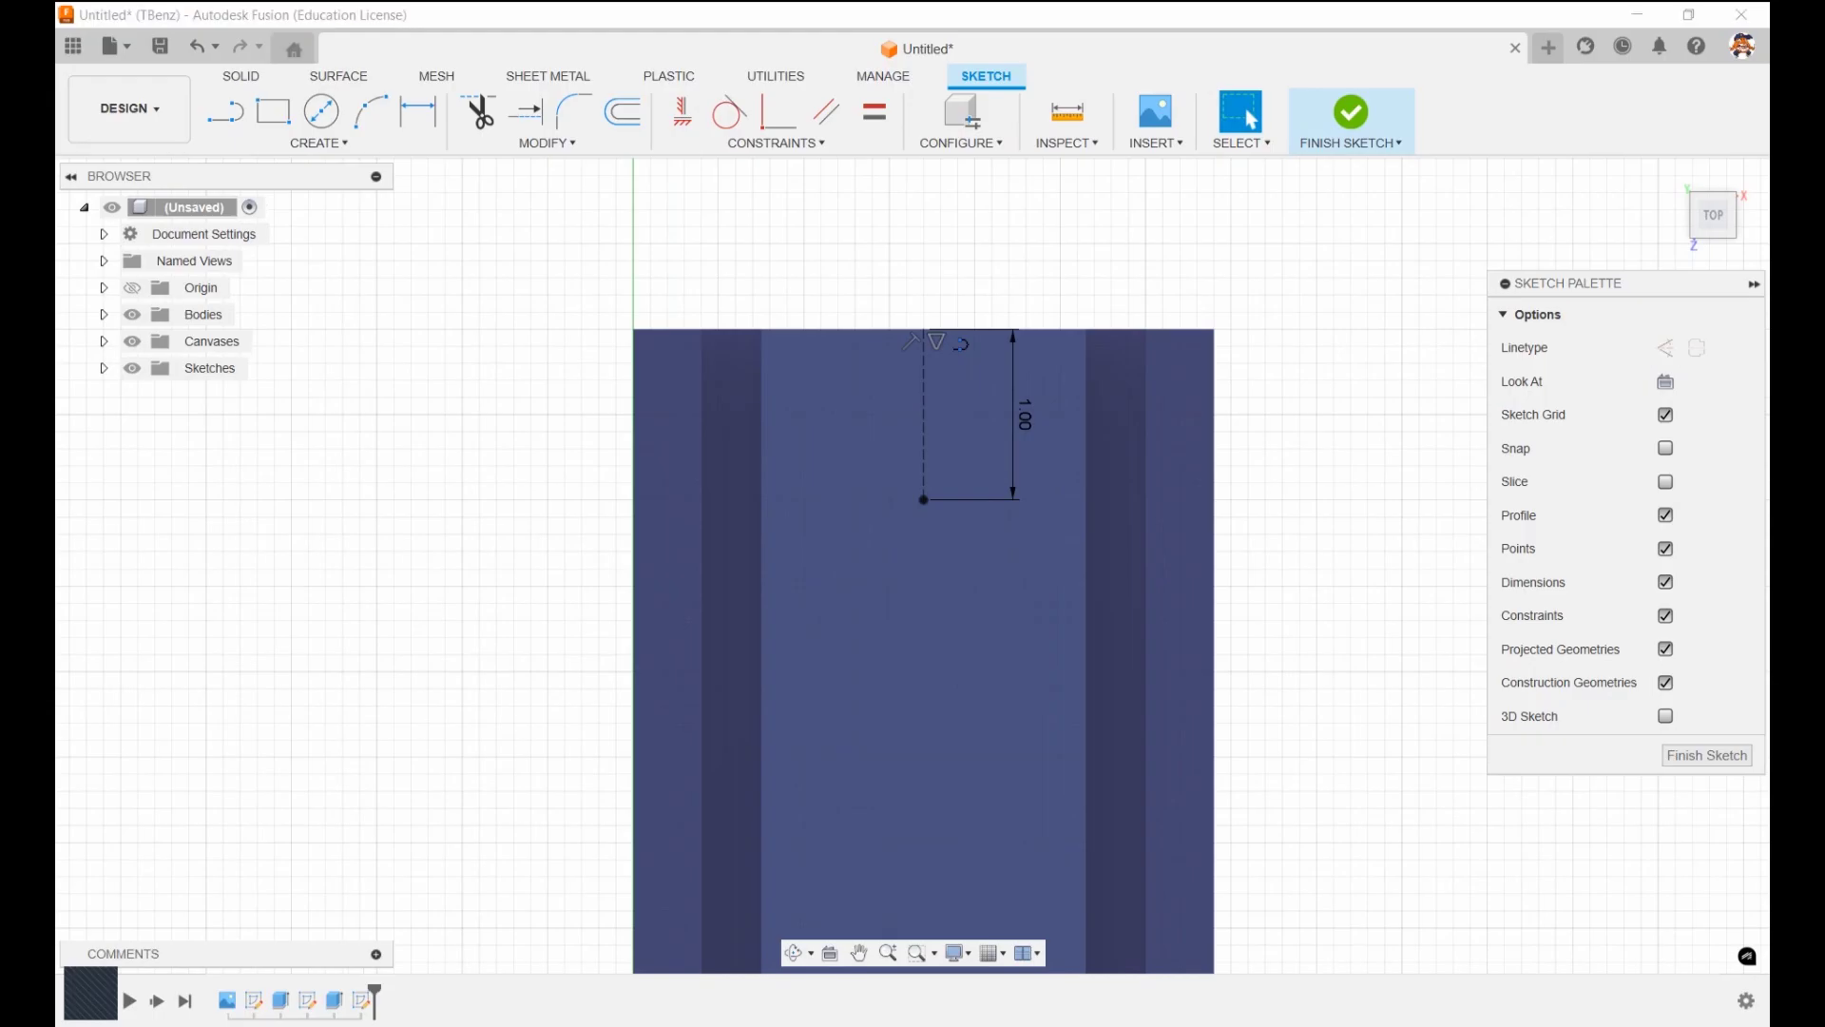
Draw the socket circle centred on the construction line's inner end with a diameter of .75*2 in
{"action": "left_click", "coordinate": [323, 110]}
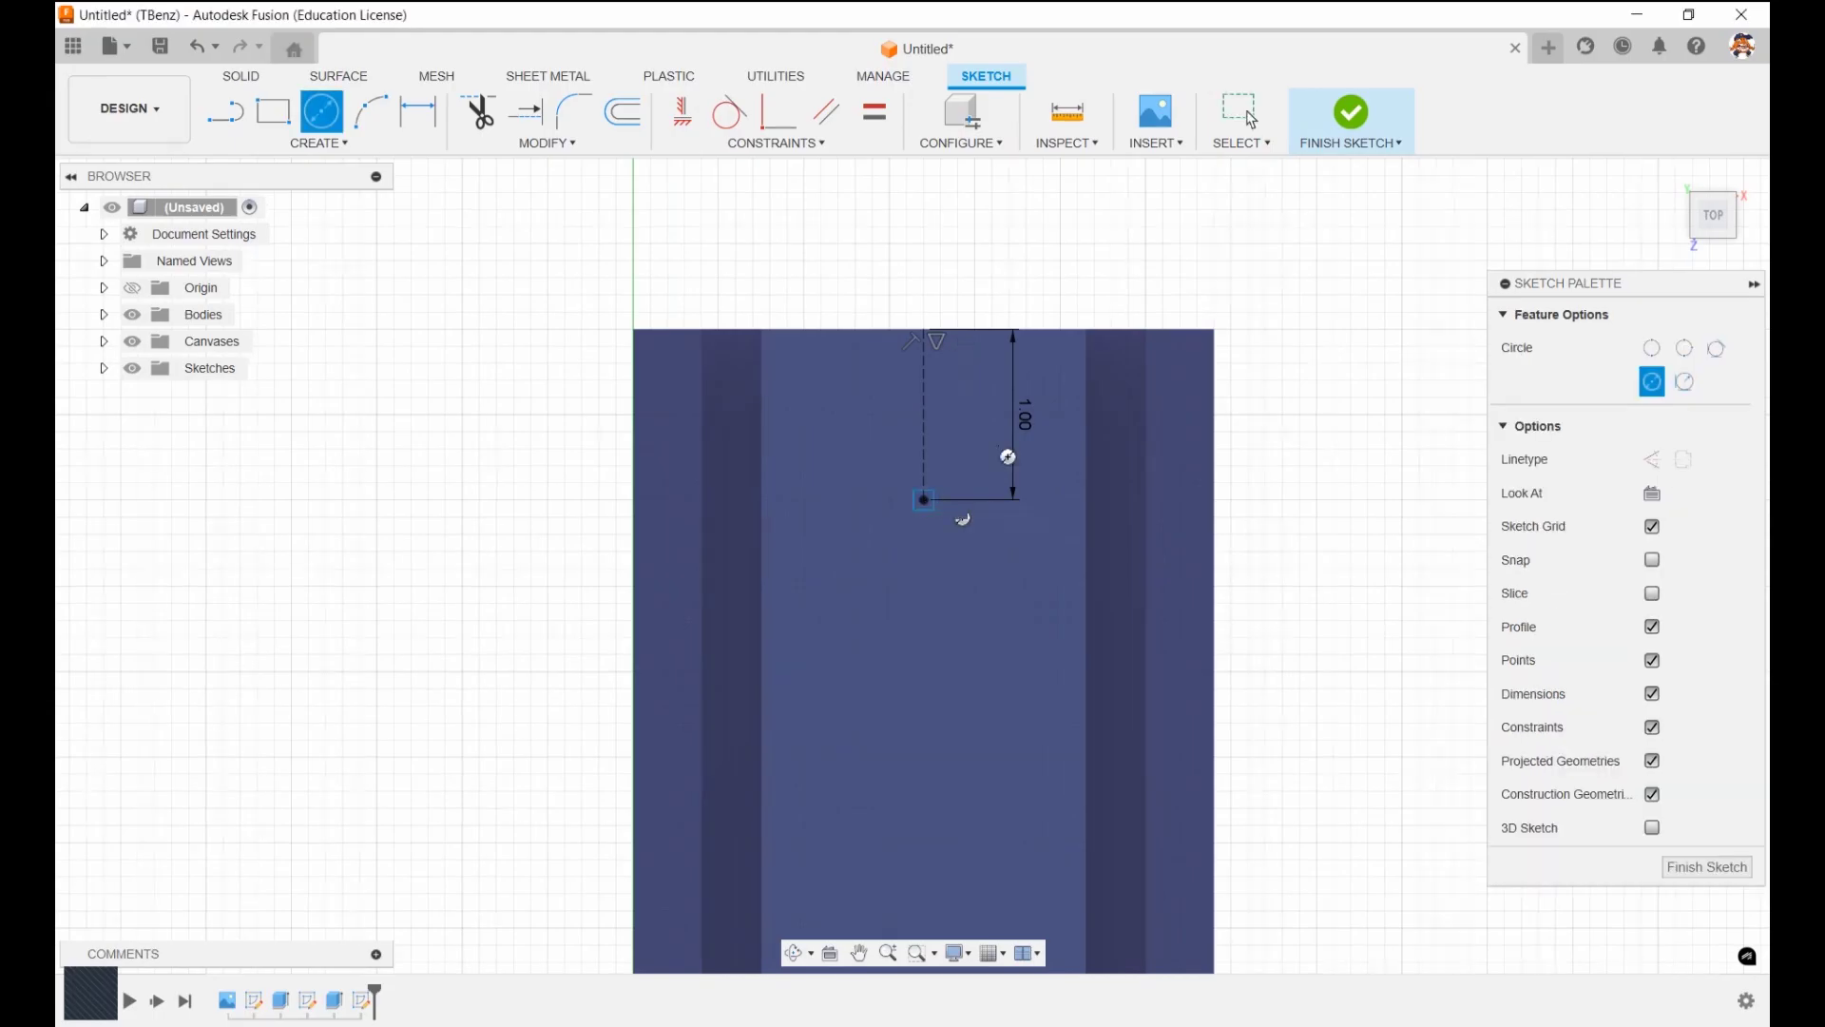
{"action": "left_click", "coordinate": [923, 499]}
{"action": "type", "text": ".75"}
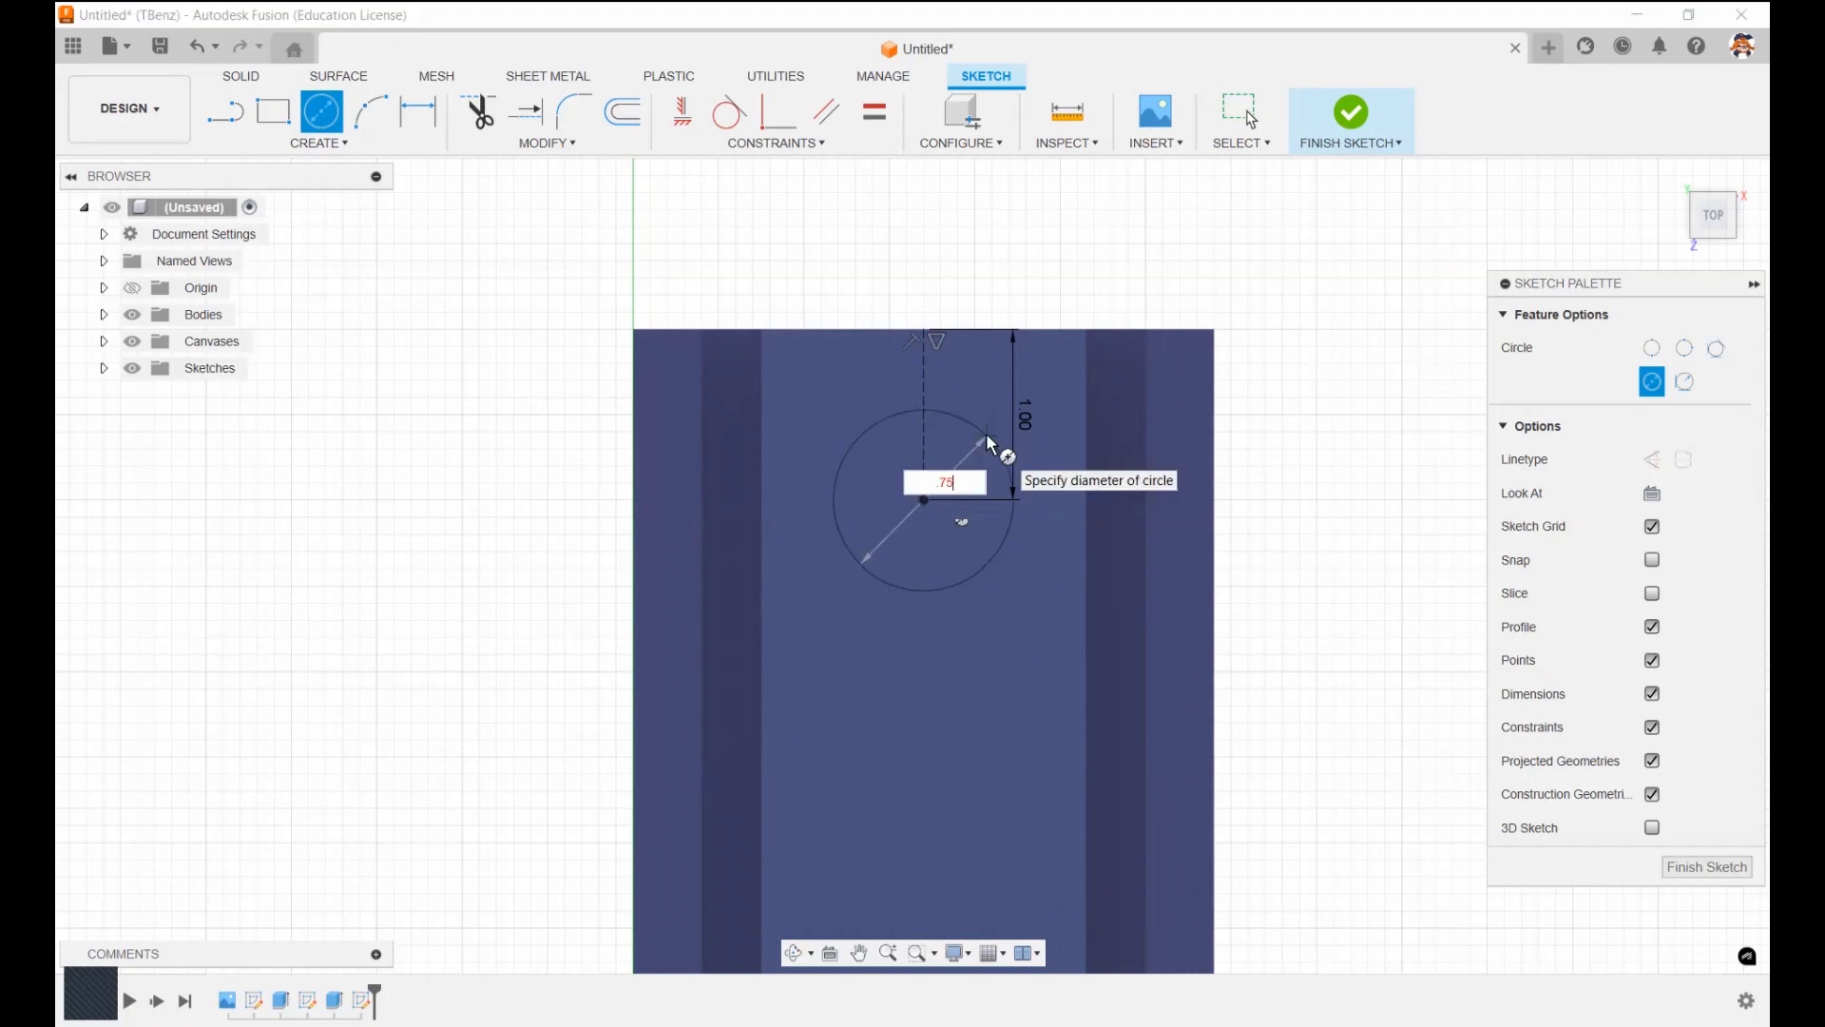
{"action": "type", "text": "\""}
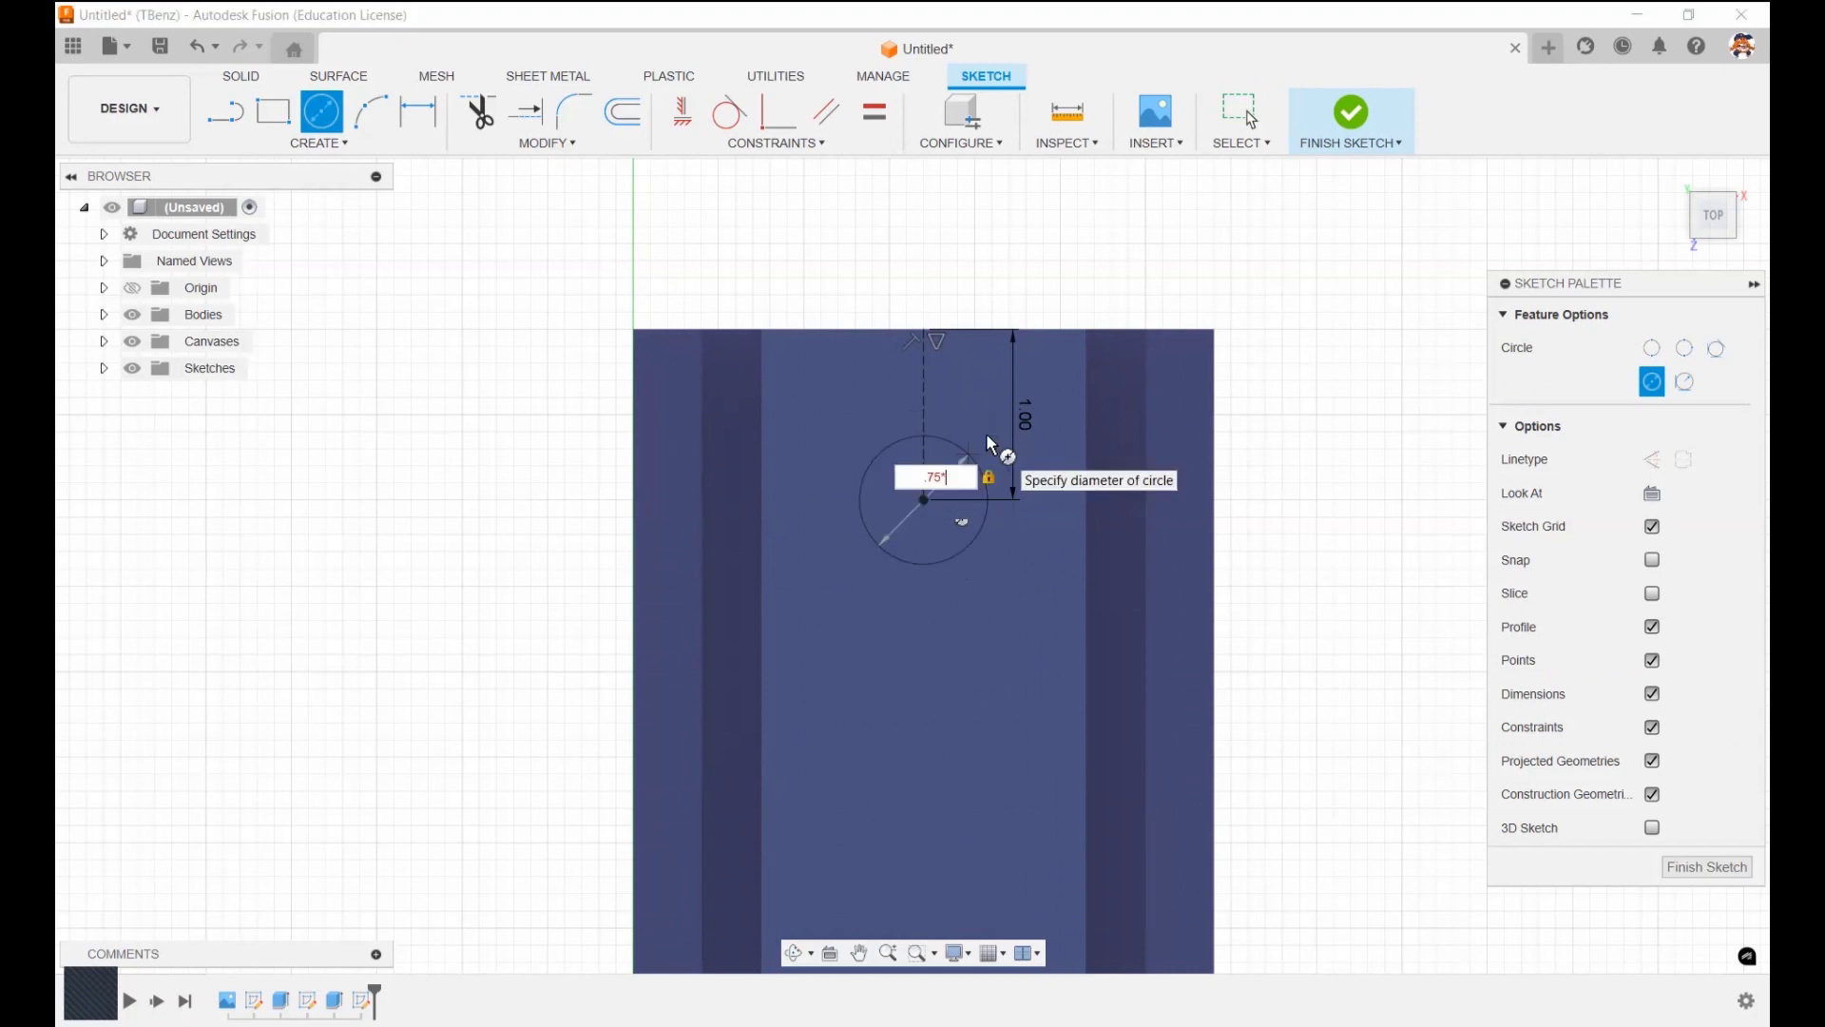
{"action": "type", "text": "2"}
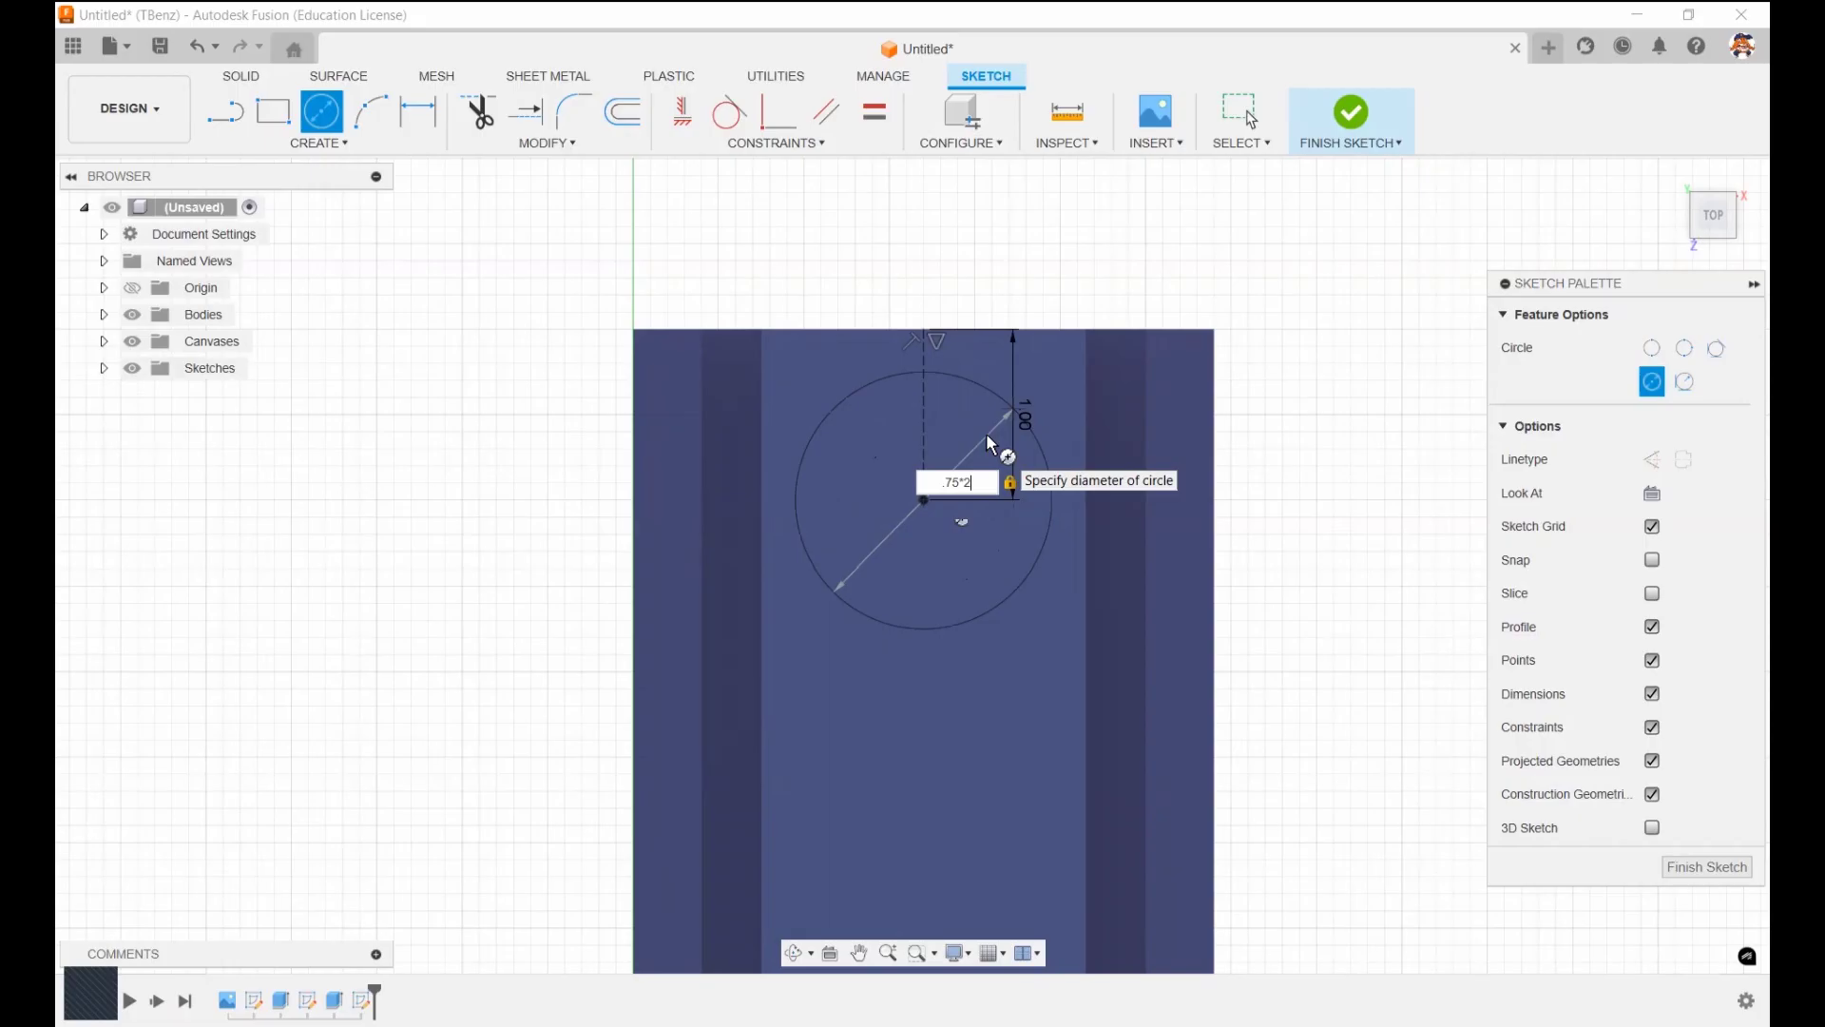
{"action": "key", "text": "Return"}
{"action": "key", "text": "Escape"}
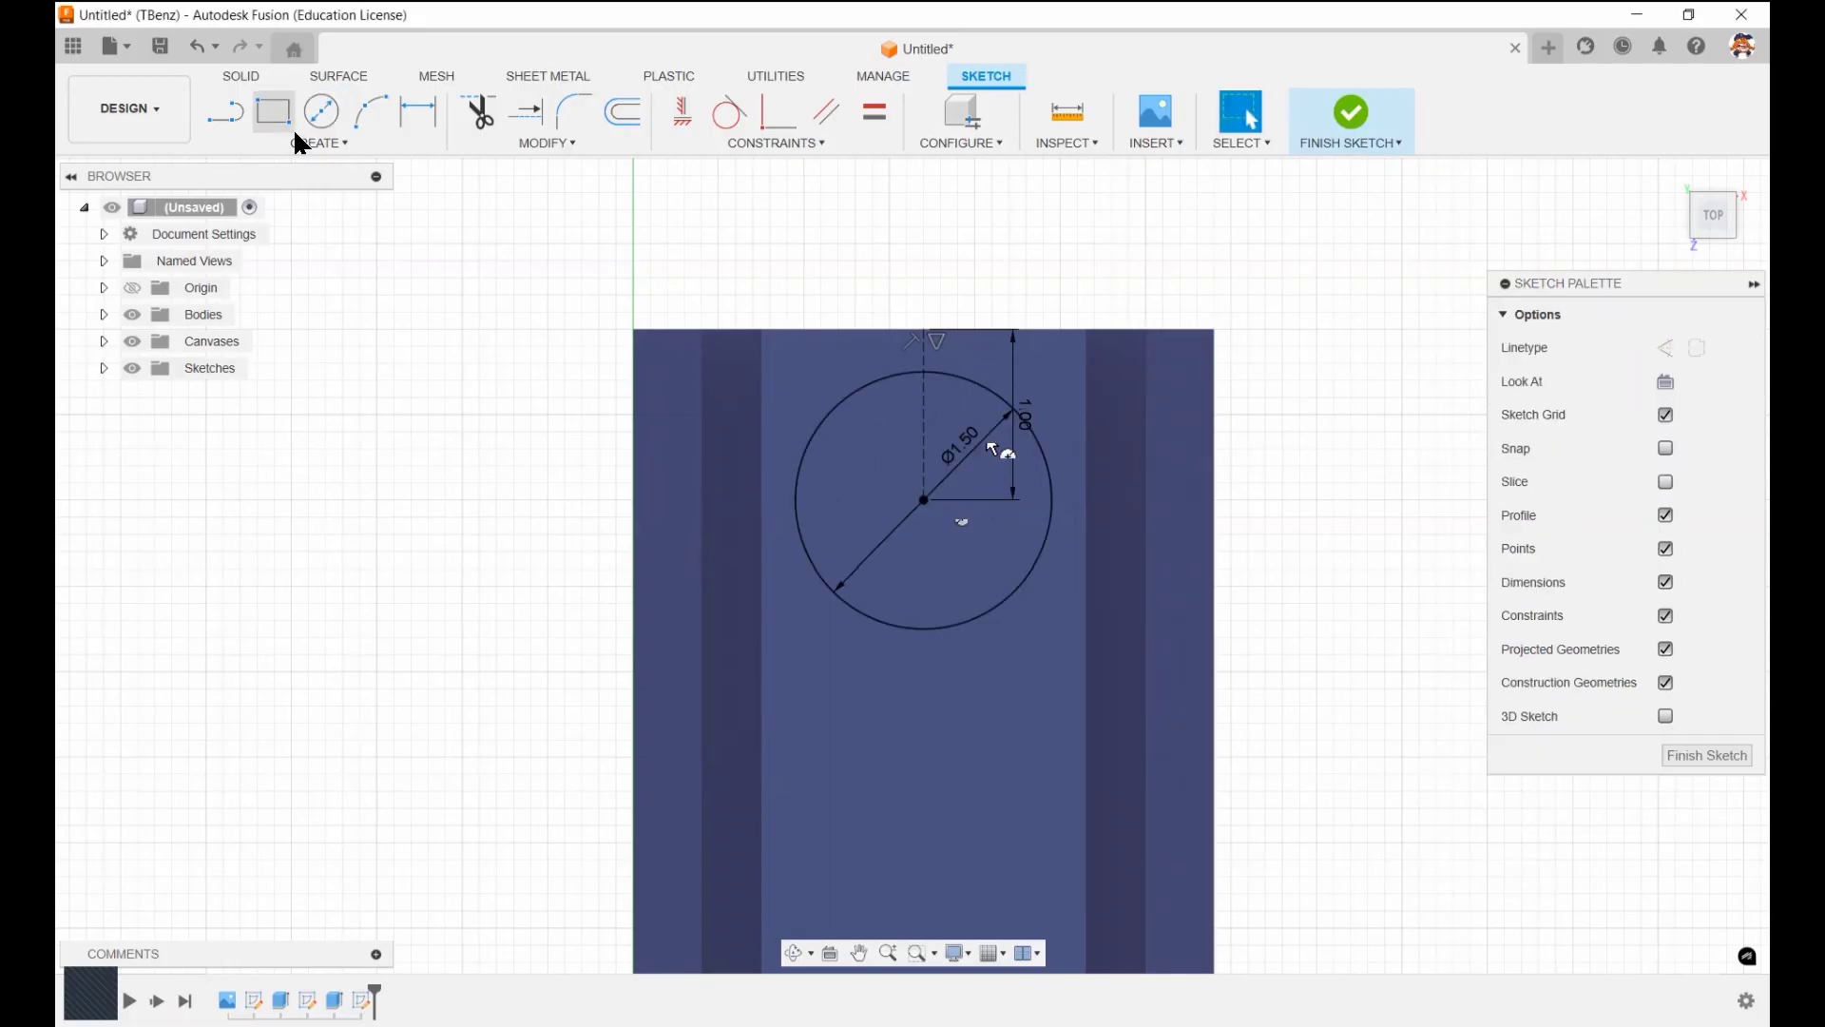
Draw a center rectangle on the far edge's midpoint, reaching into the circle, and dimension its width as 0.65 in
{"action": "left_click", "coordinate": [328, 143]}
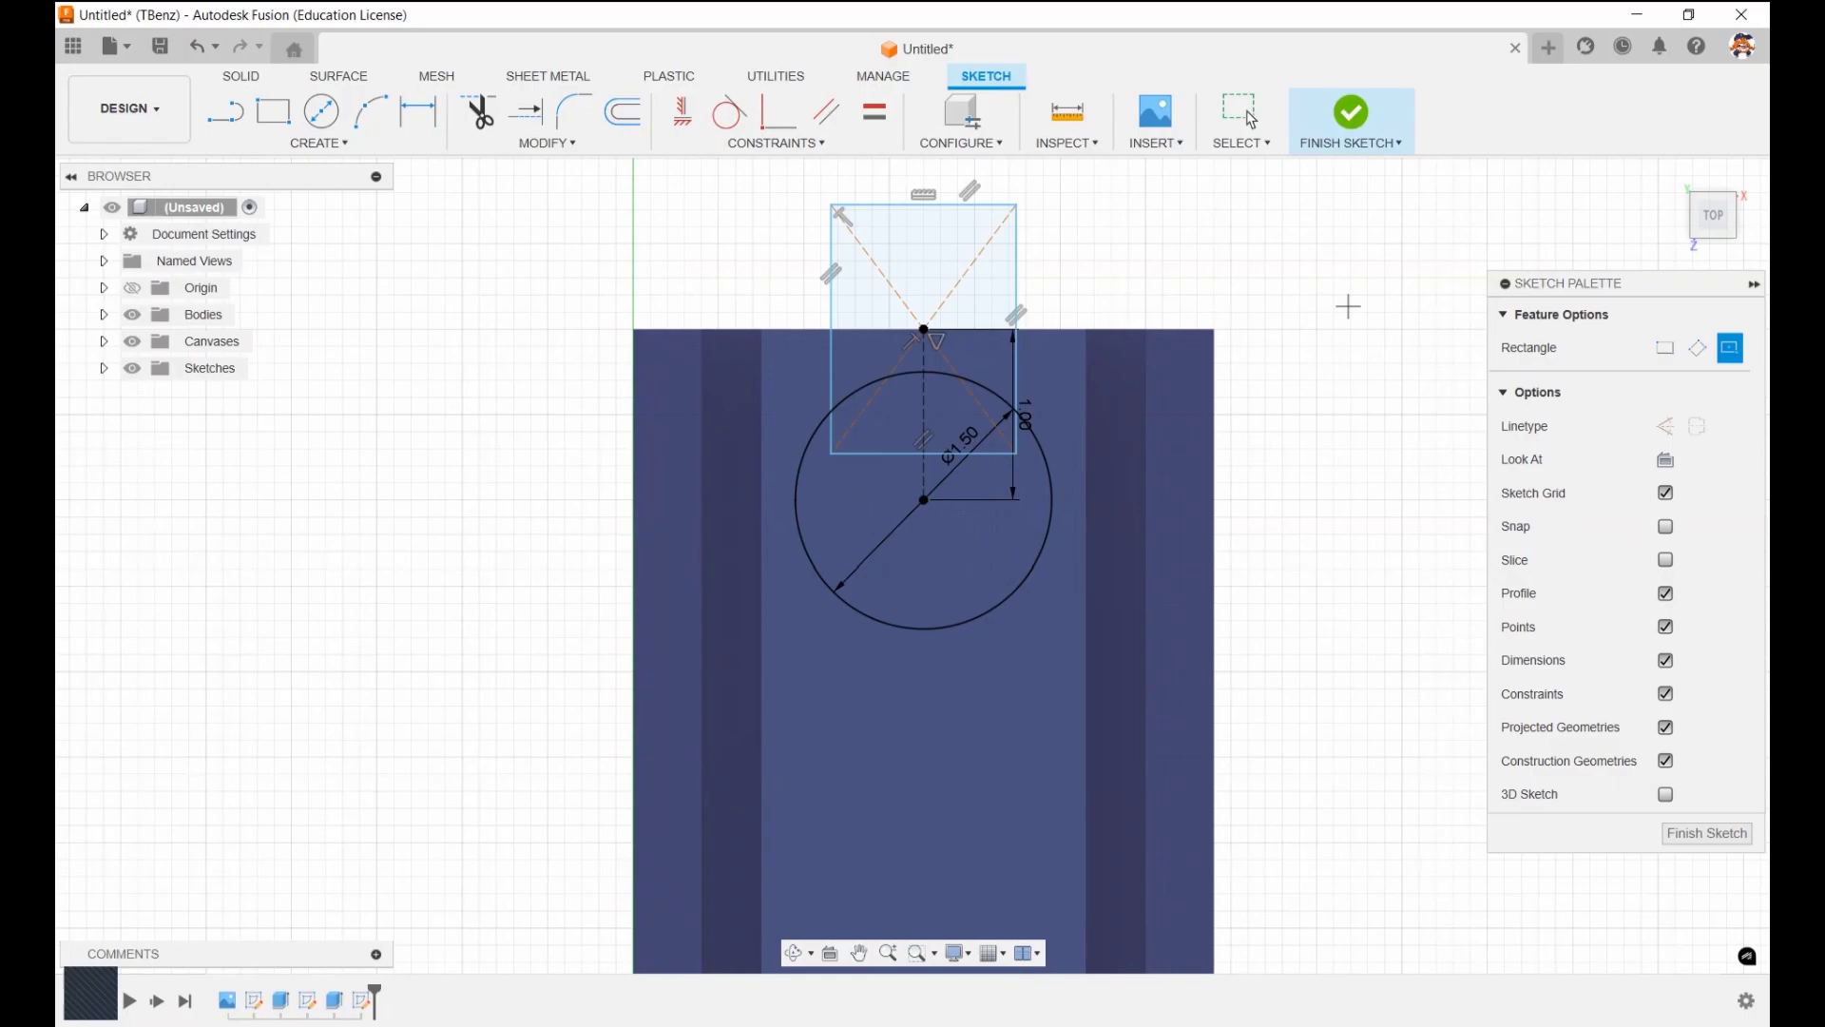
{"action": "key", "text": "d"}
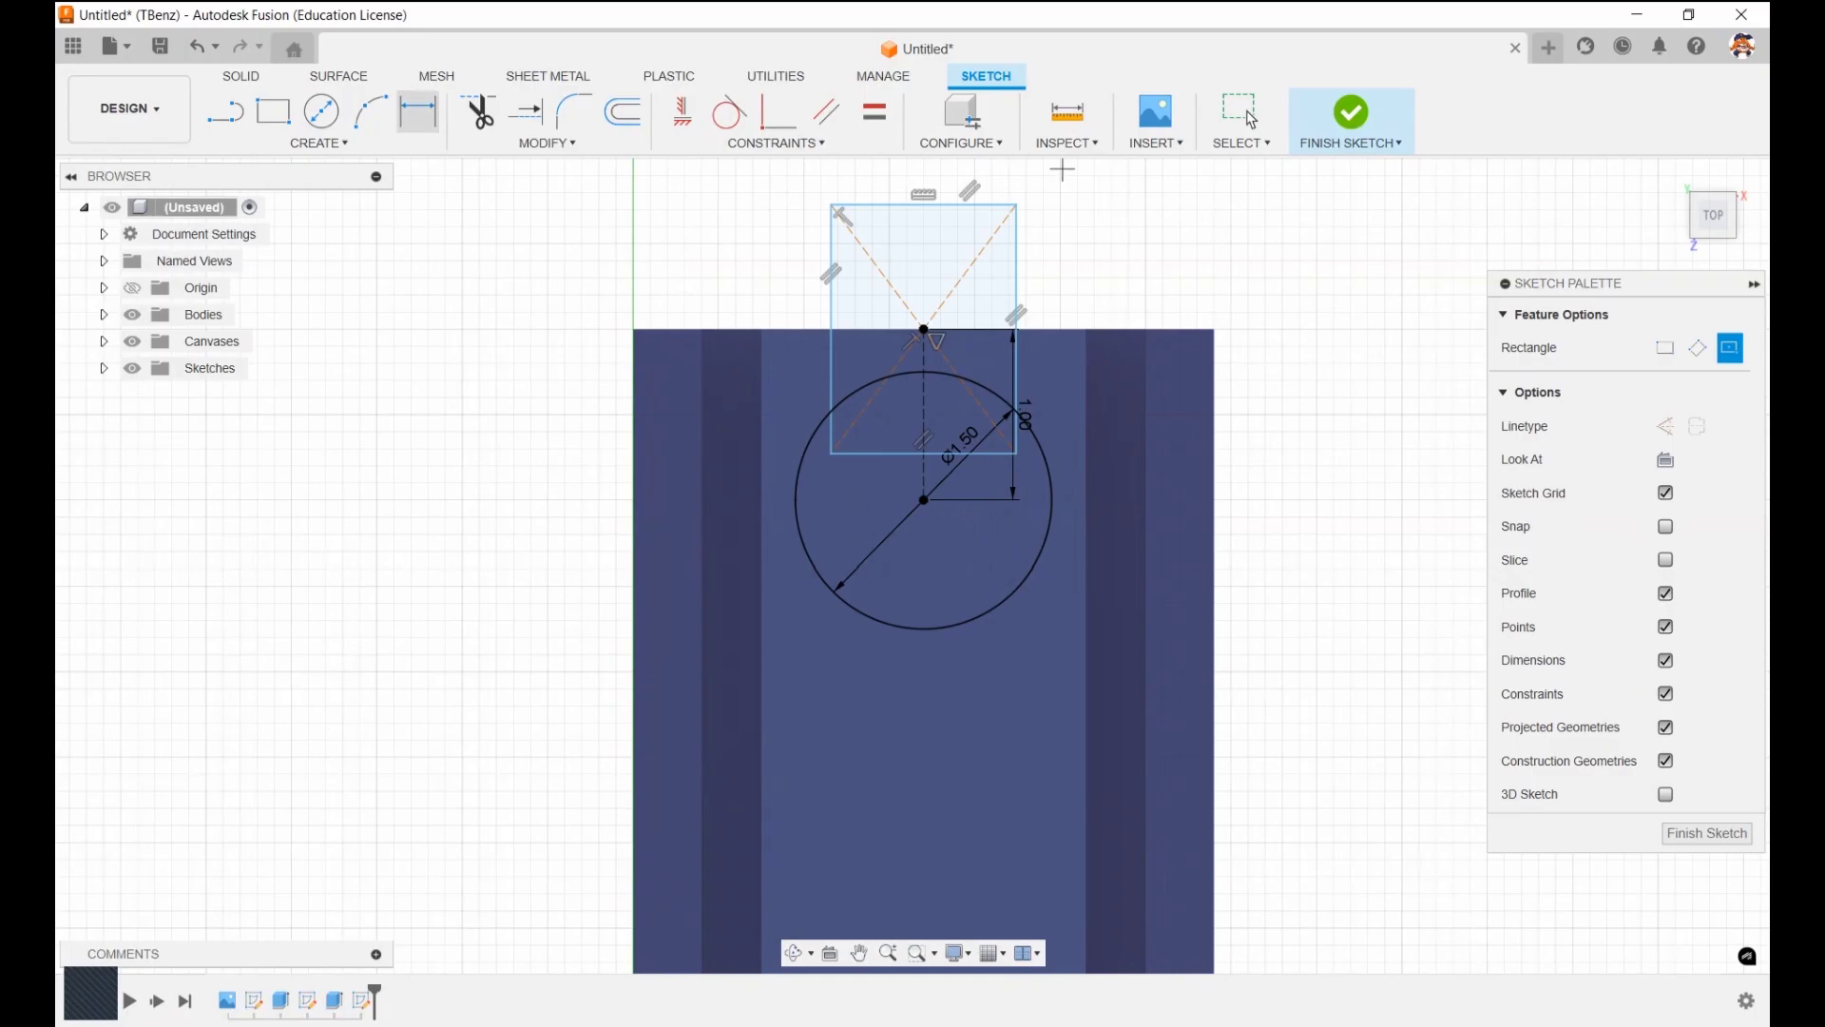
{"action": "left_click", "coordinate": [950, 205]}
{"action": "left_click", "coordinate": [868, 183]}
{"action": "type", "text": "55"}
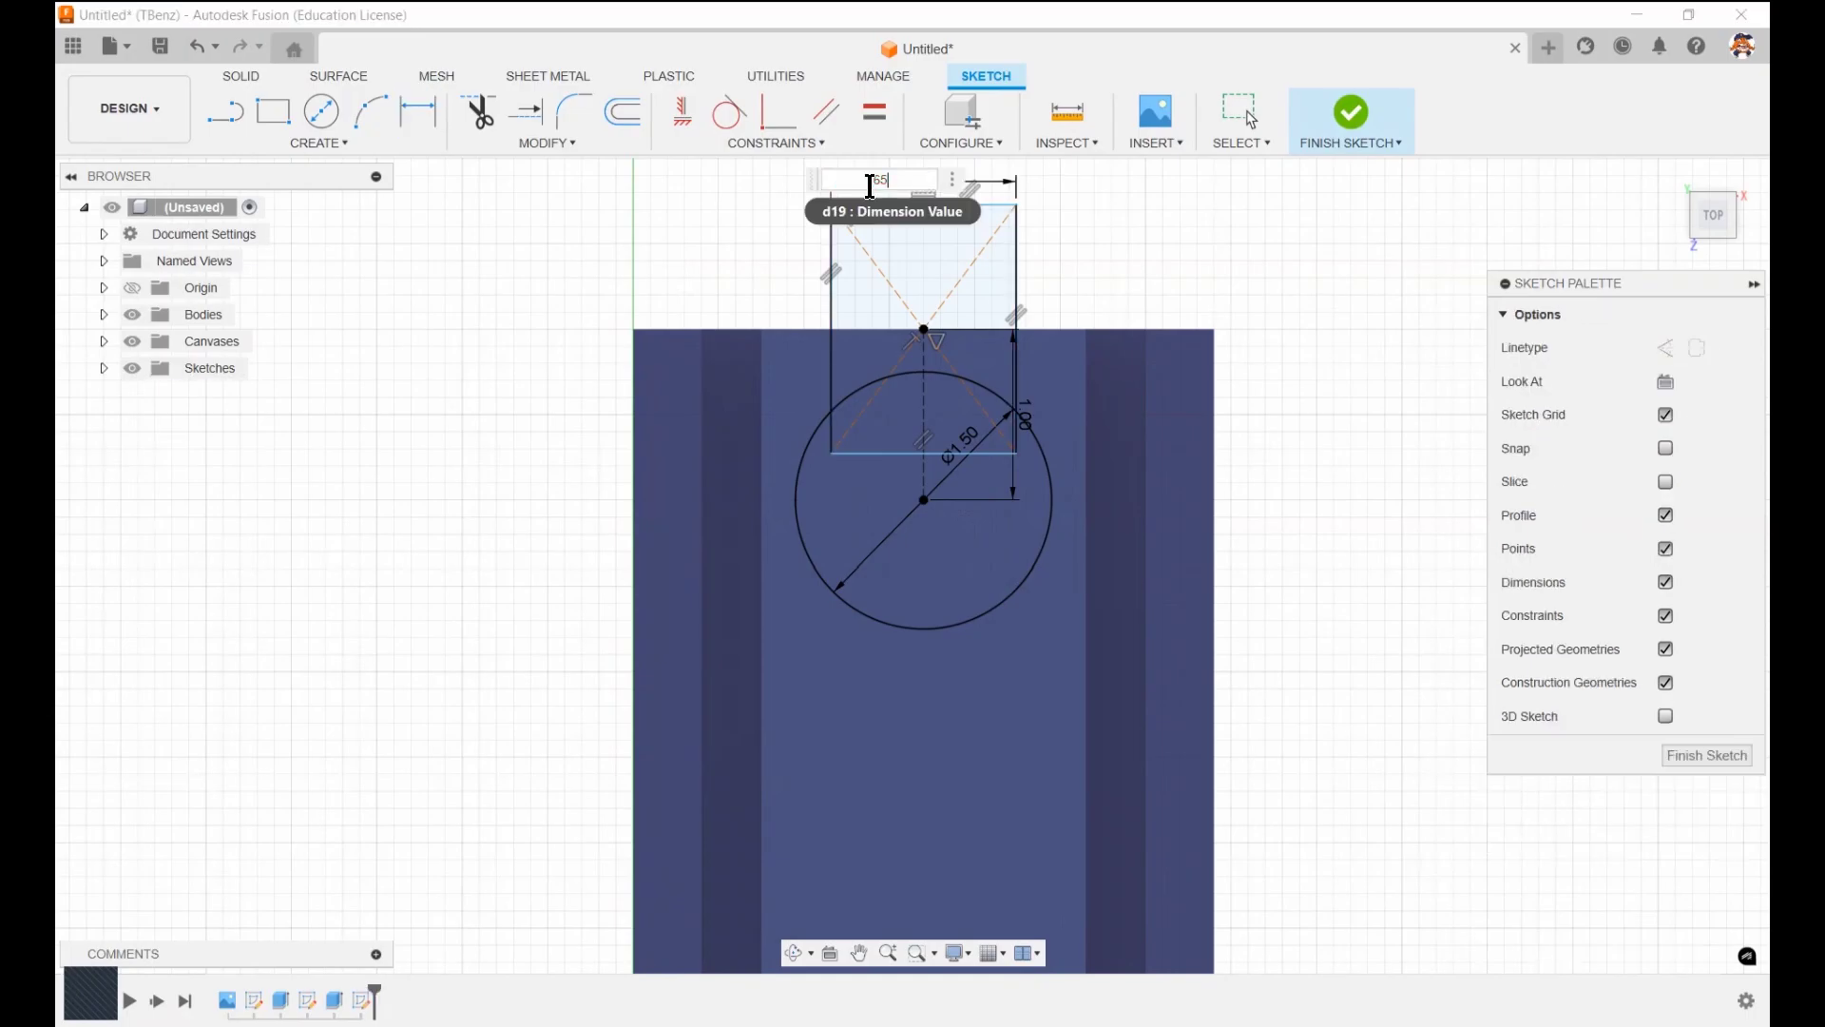
{"action": "key", "text": "Return"}
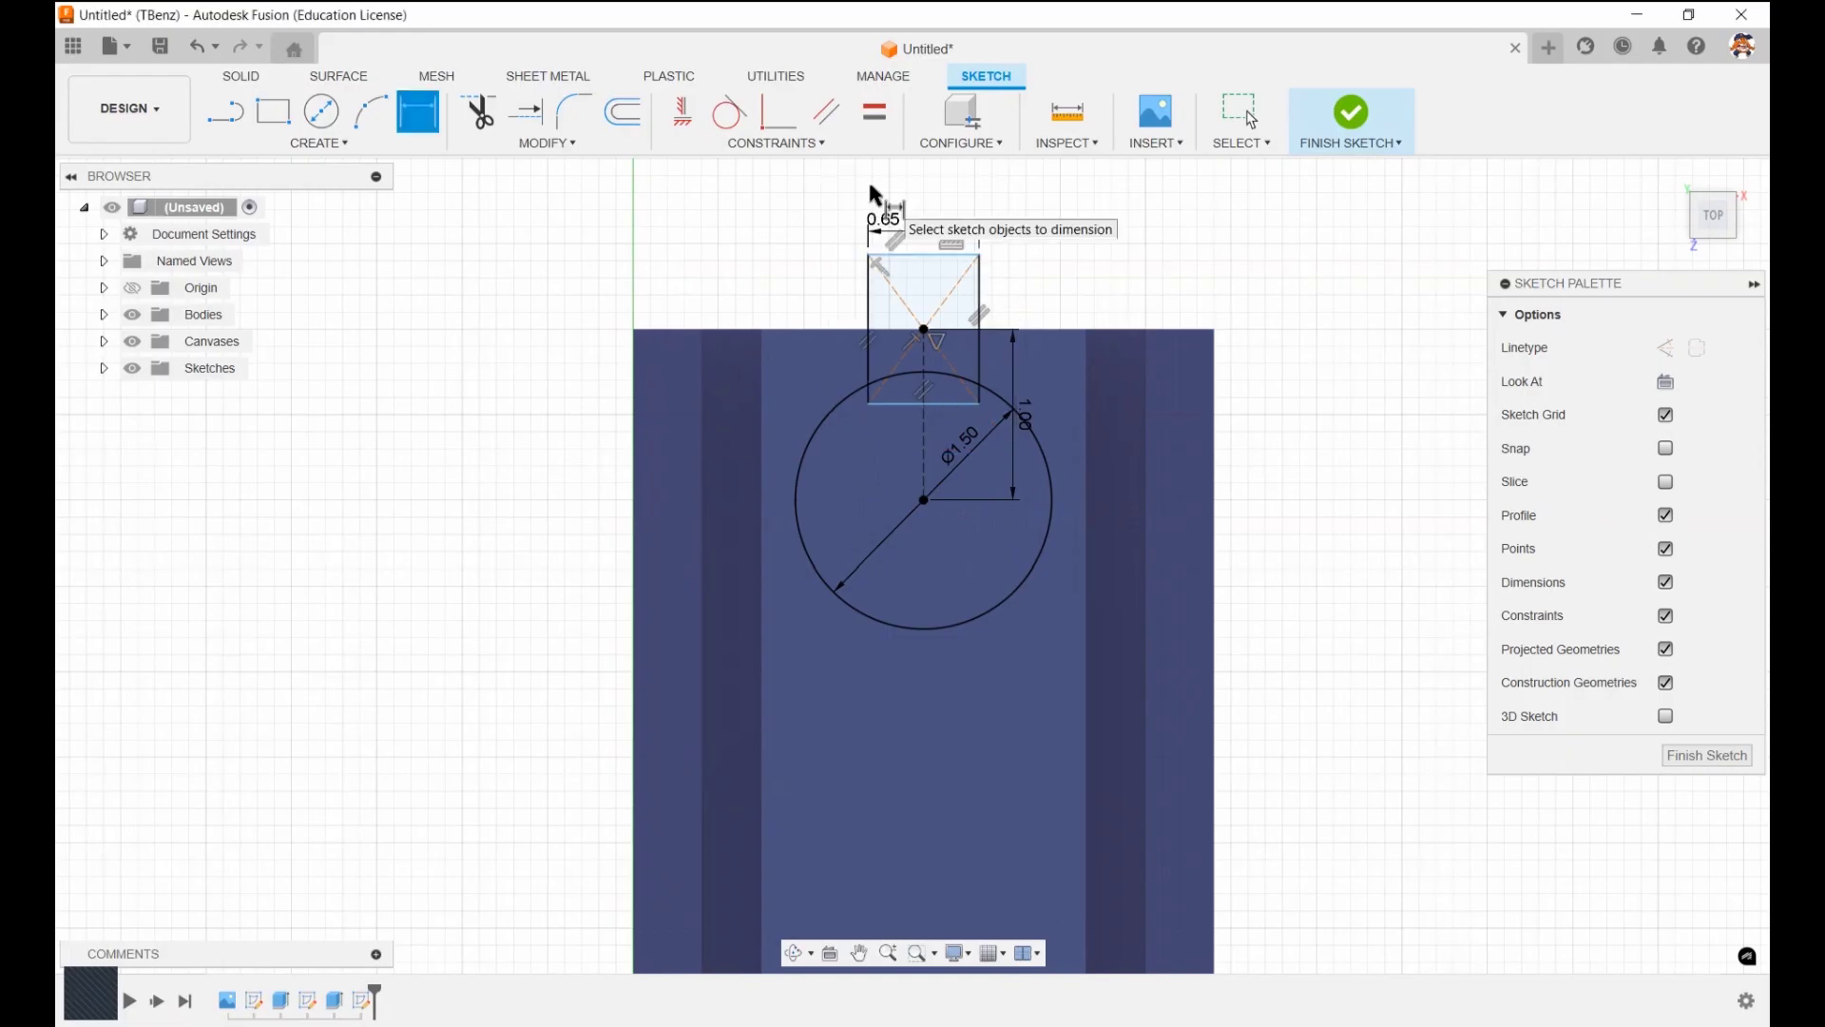
Finish the sketch and extrude the circle and the neck area inside the track as a cut through the whole body
{"action": "left_click", "coordinate": [1342, 121]}
{"action": "key", "text": "e"}
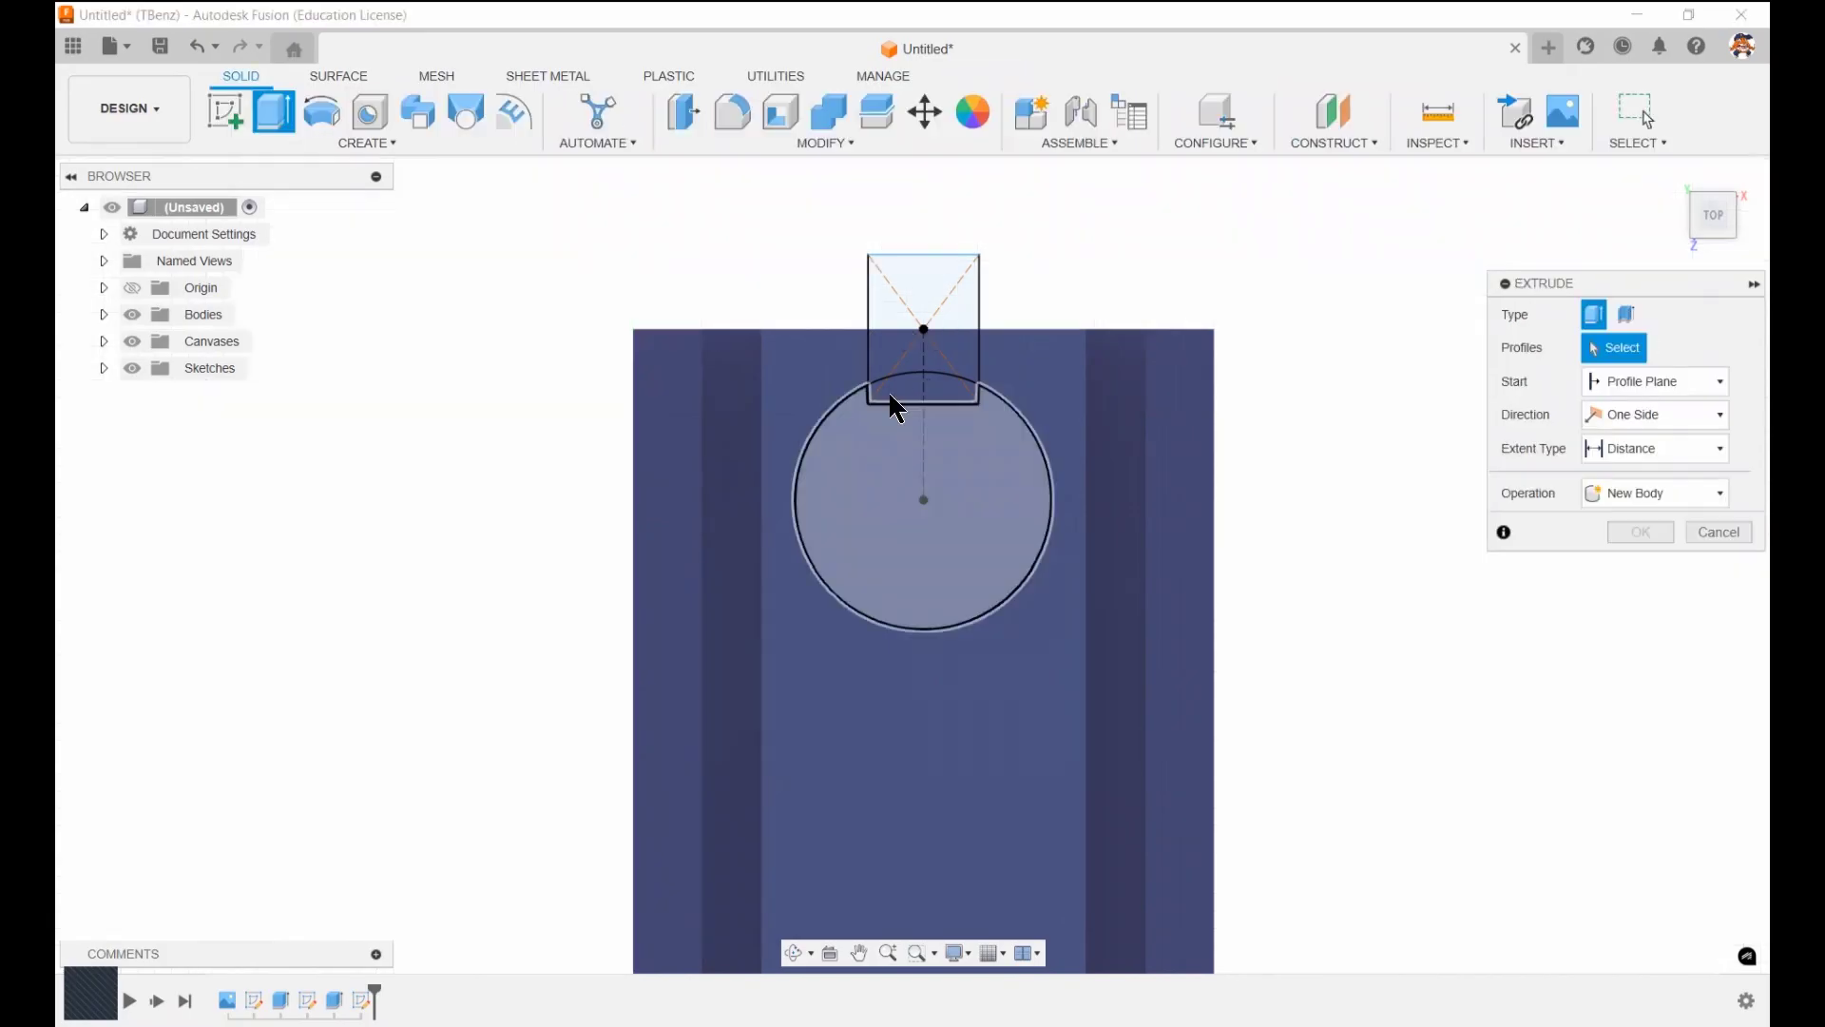
{"action": "left_click", "coordinate": [888, 370]}
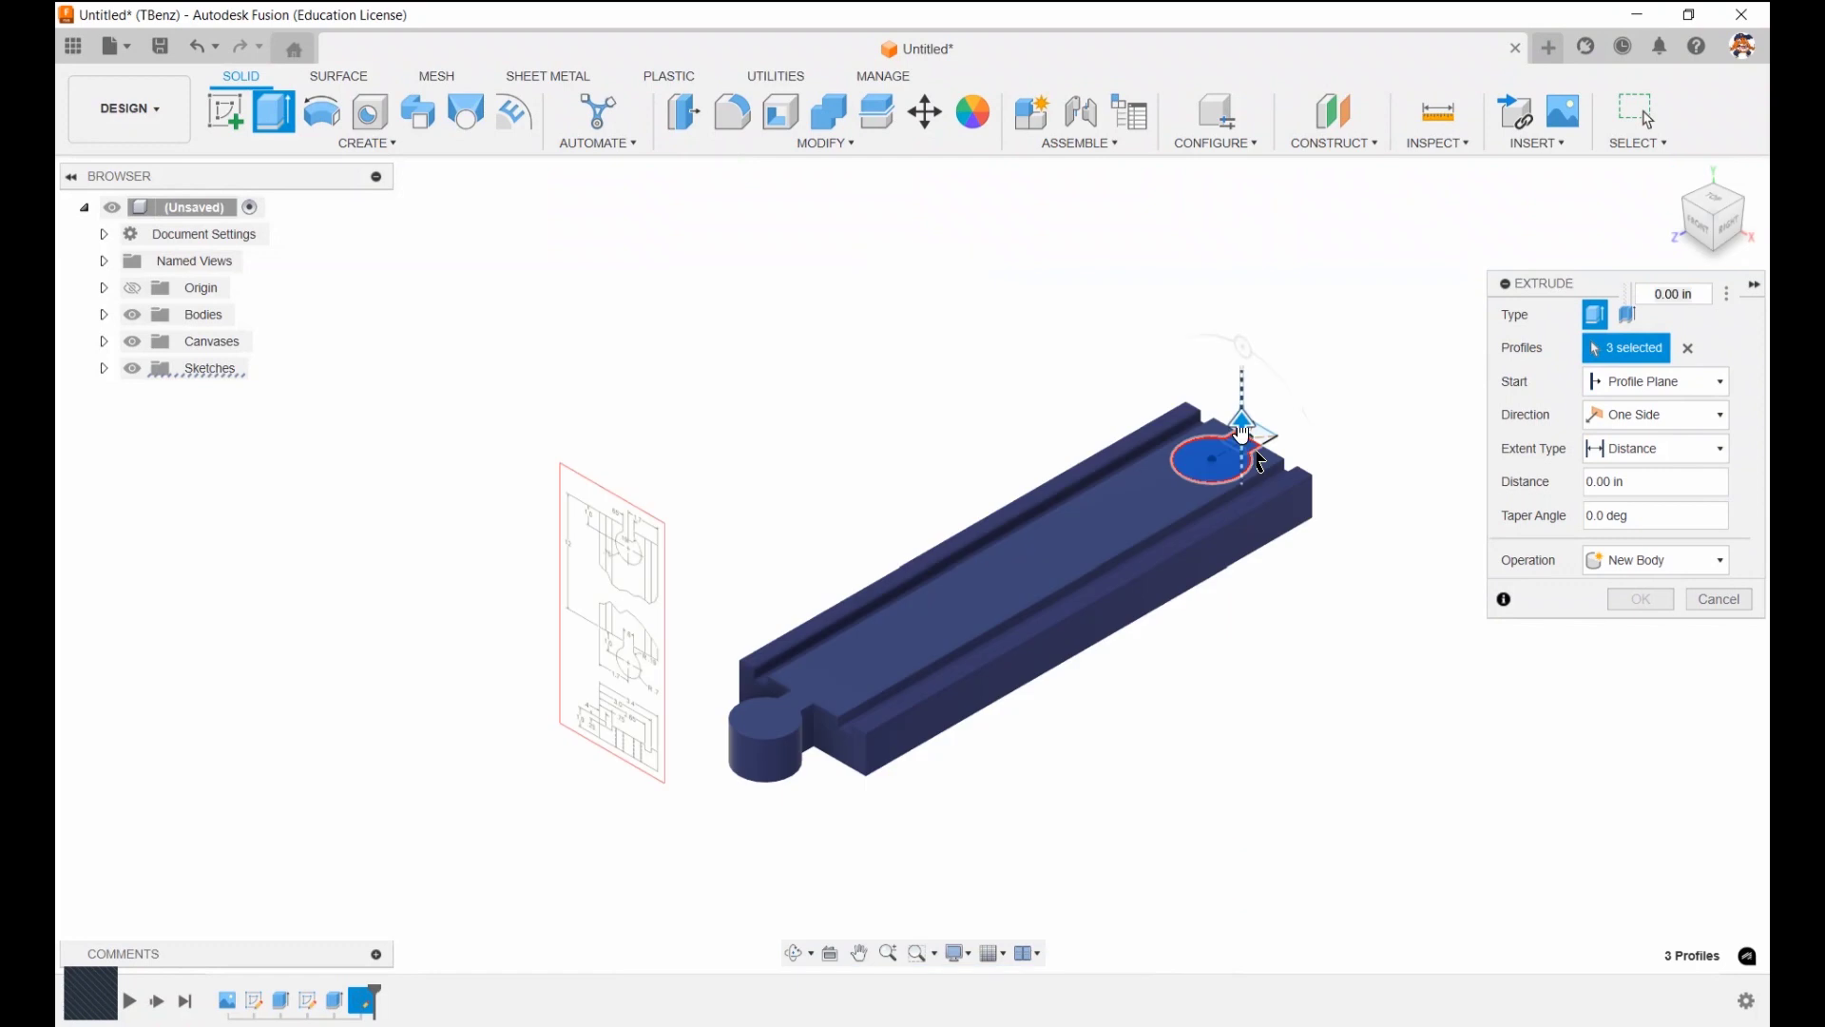
{"action": "left_click_drag", "start_coordinate": [1242, 434], "coordinate": [1244, 561]}
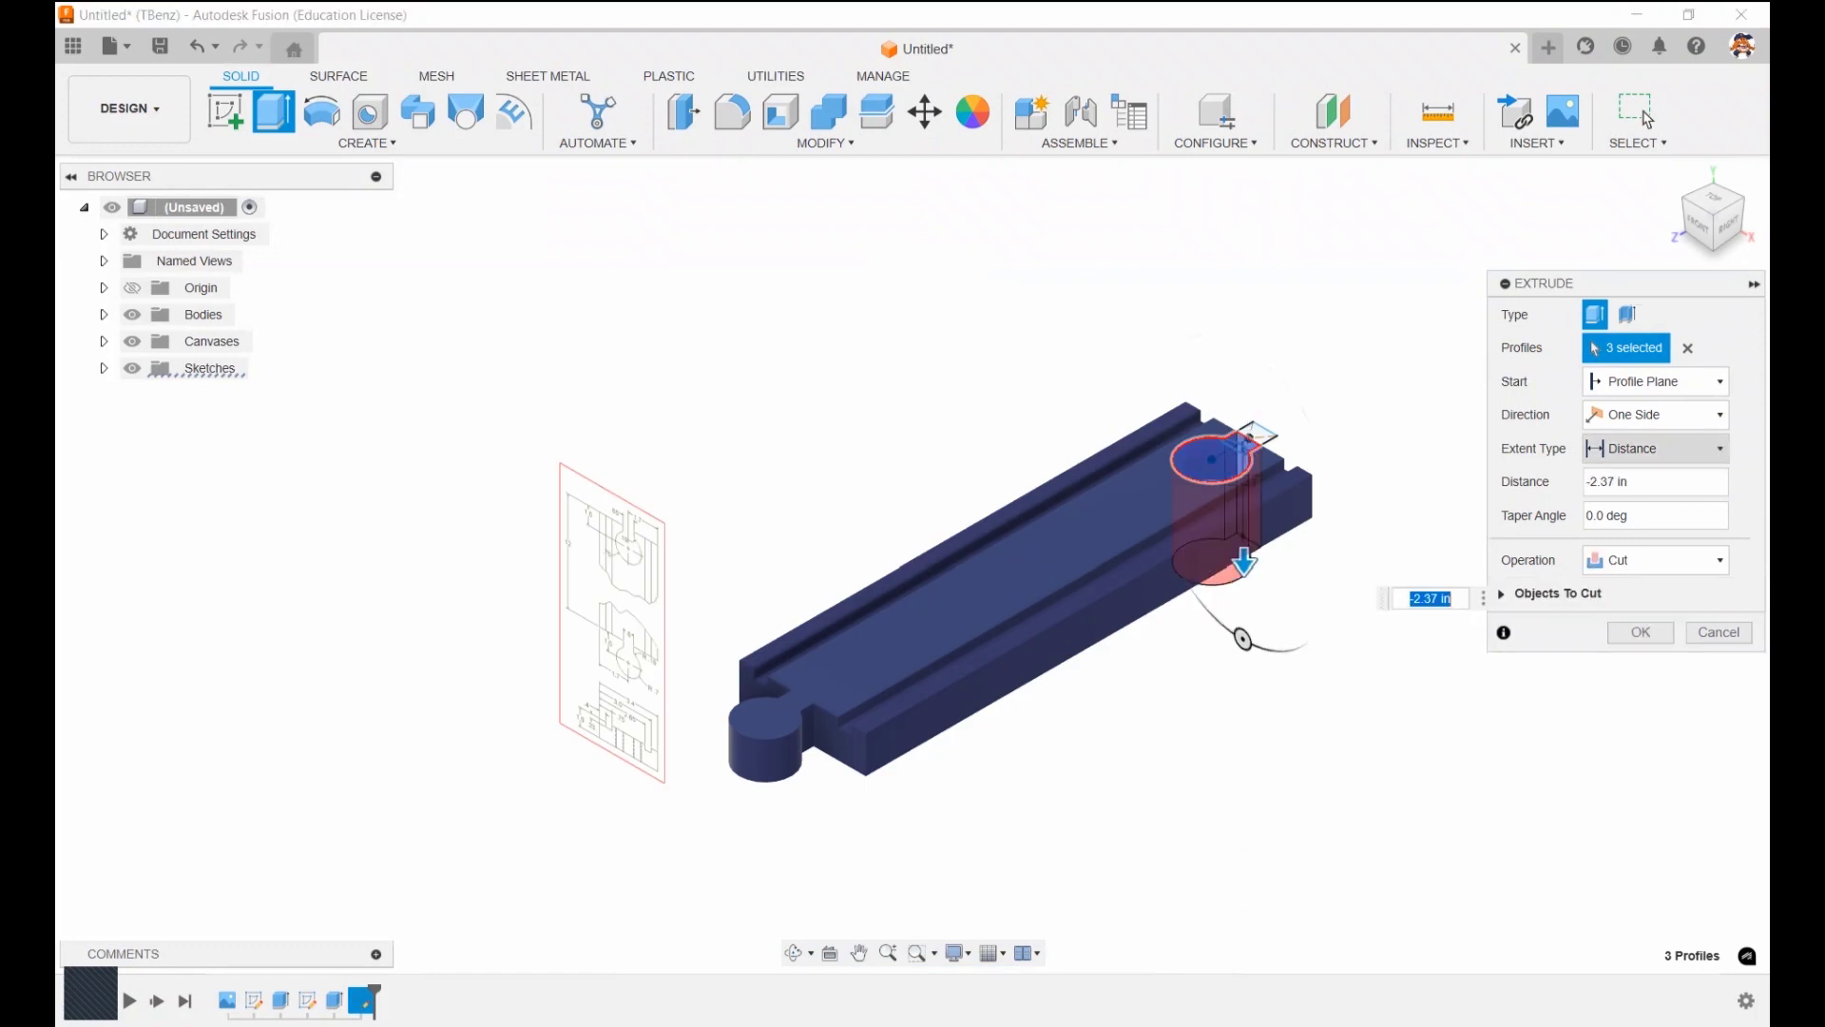
{"action": "left_click", "coordinate": [1654, 448]}
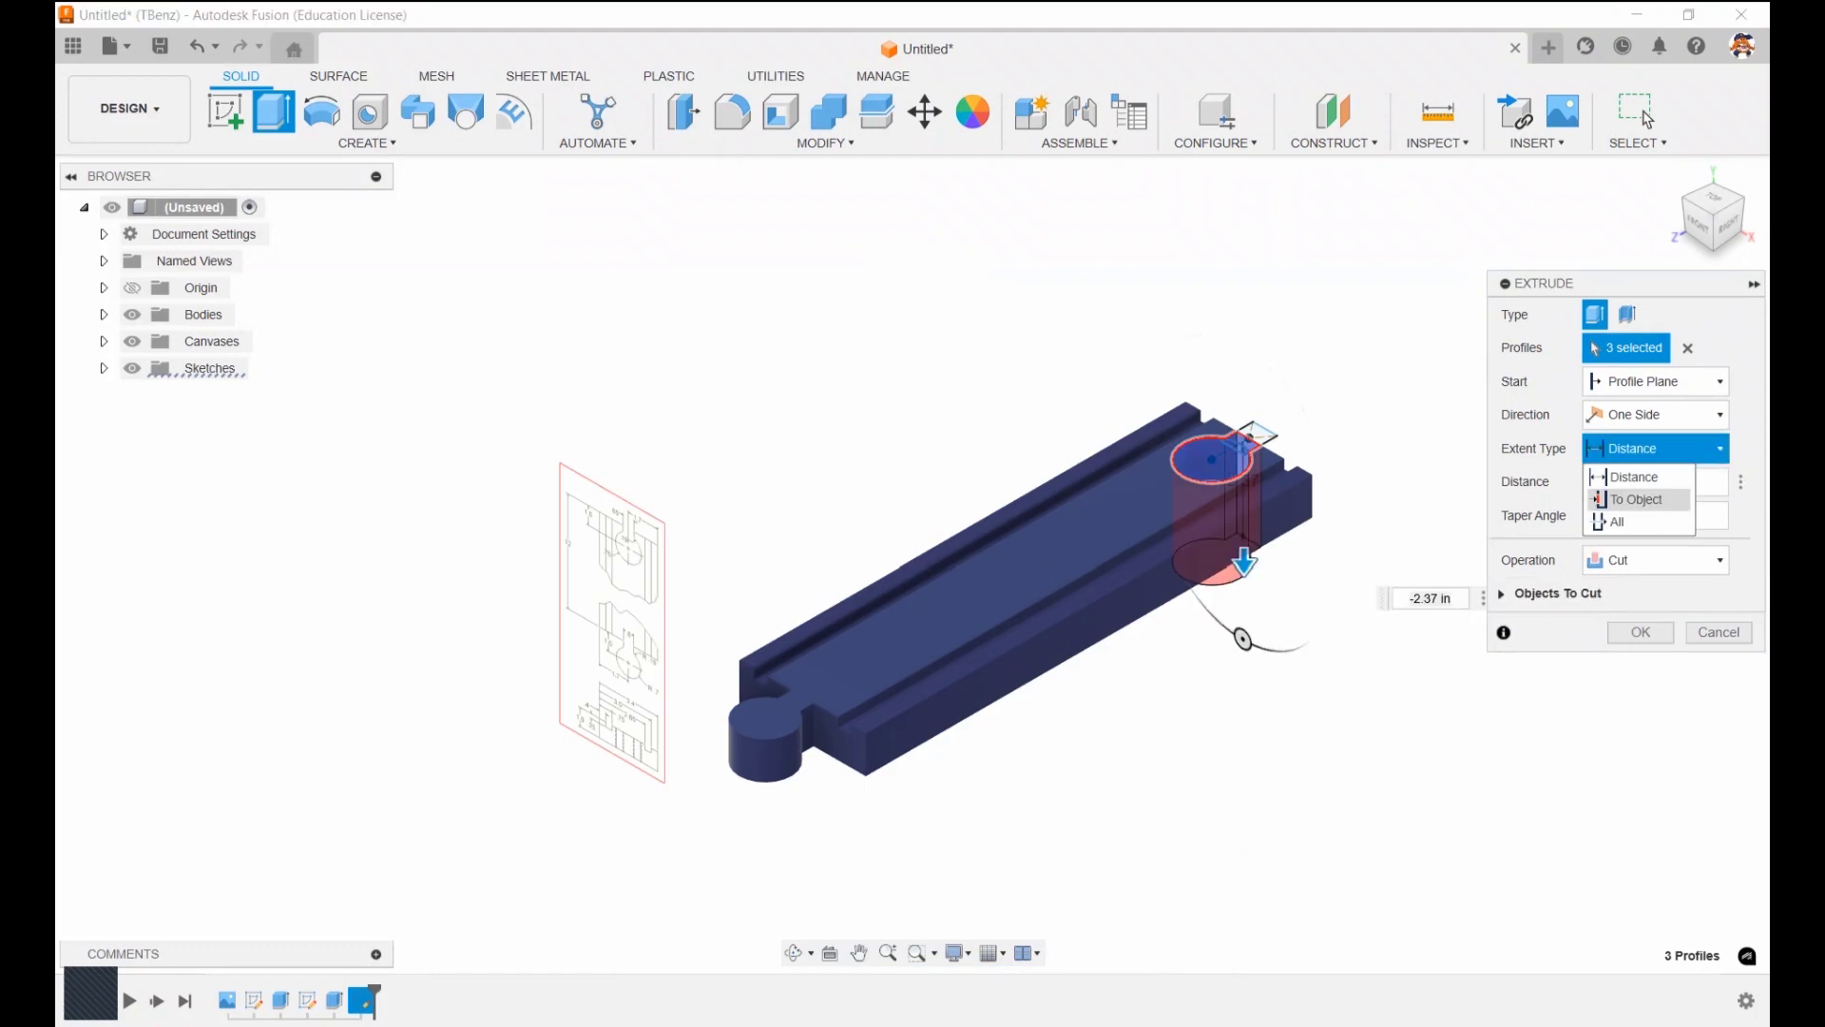
{"action": "left_click", "coordinate": [1630, 498]}
{"action": "key", "text": "Return"}
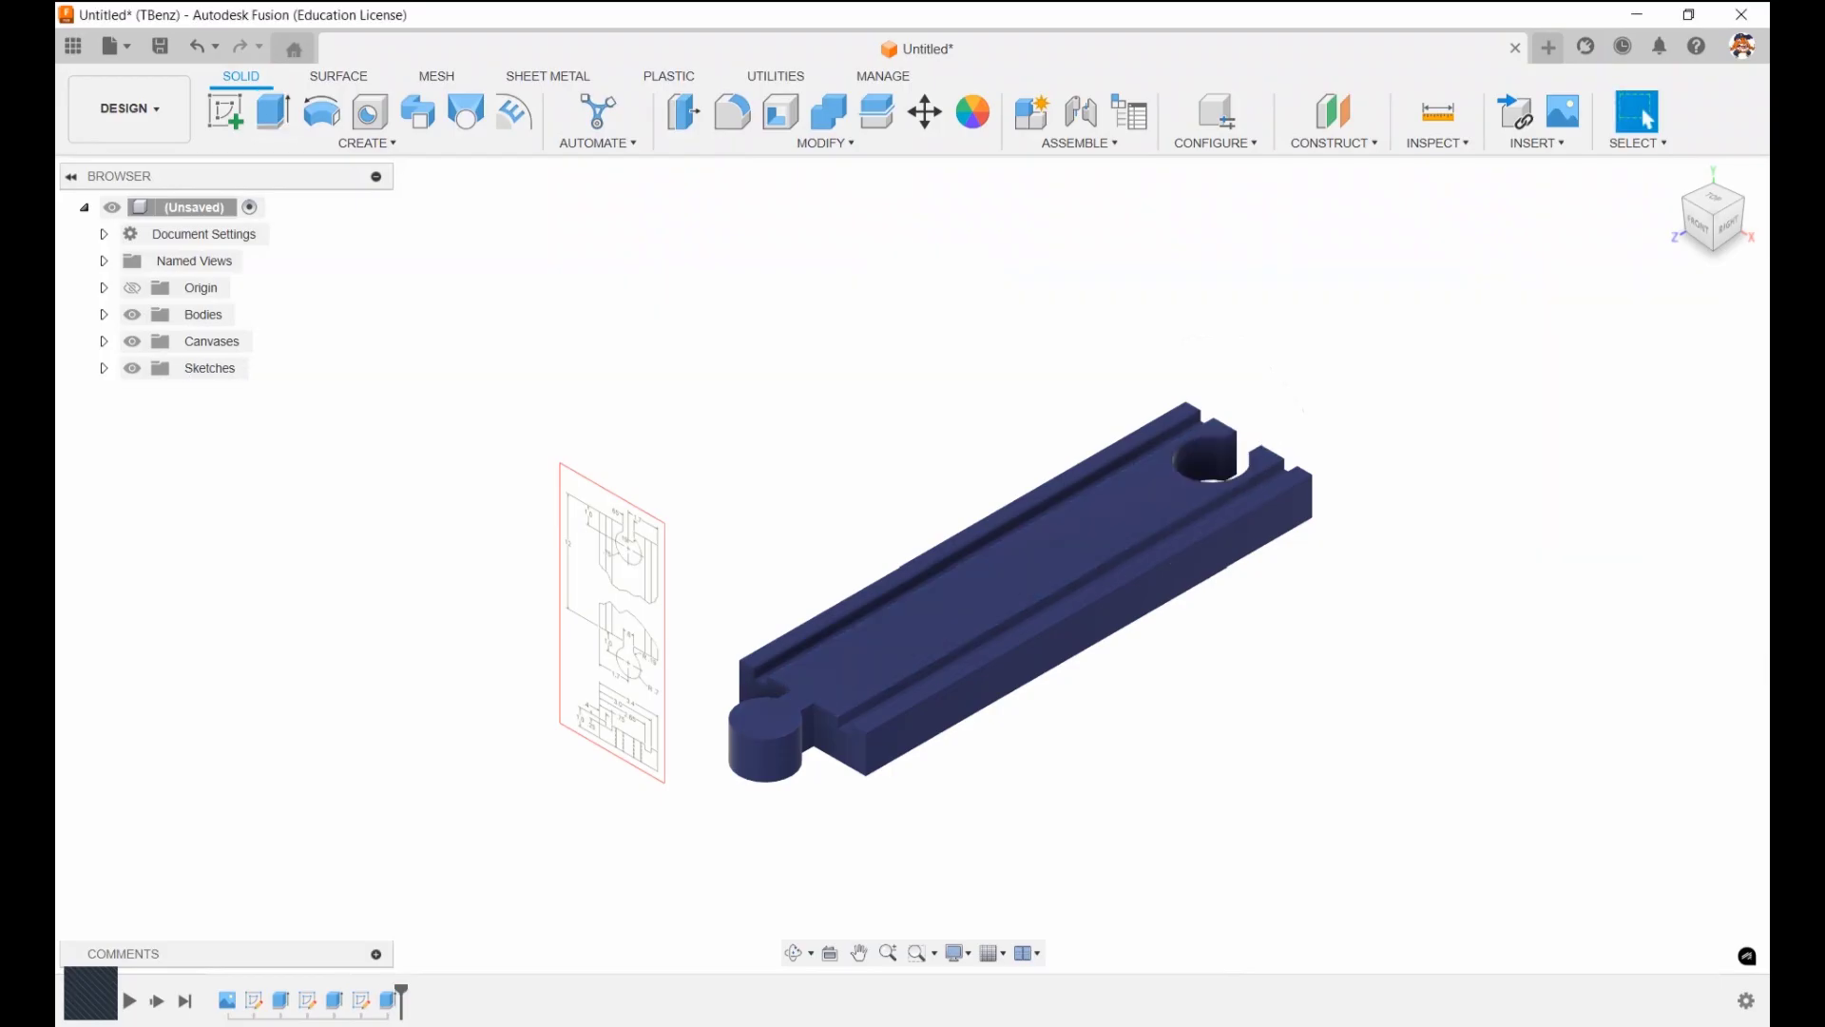
Fillet the two vertical edges where the male connector's round head meets its neck with a 0.19 in radius
{"action": "scroll", "coordinate": [564, 596], "scroll_direction": "up", "scroll_amount": 5}
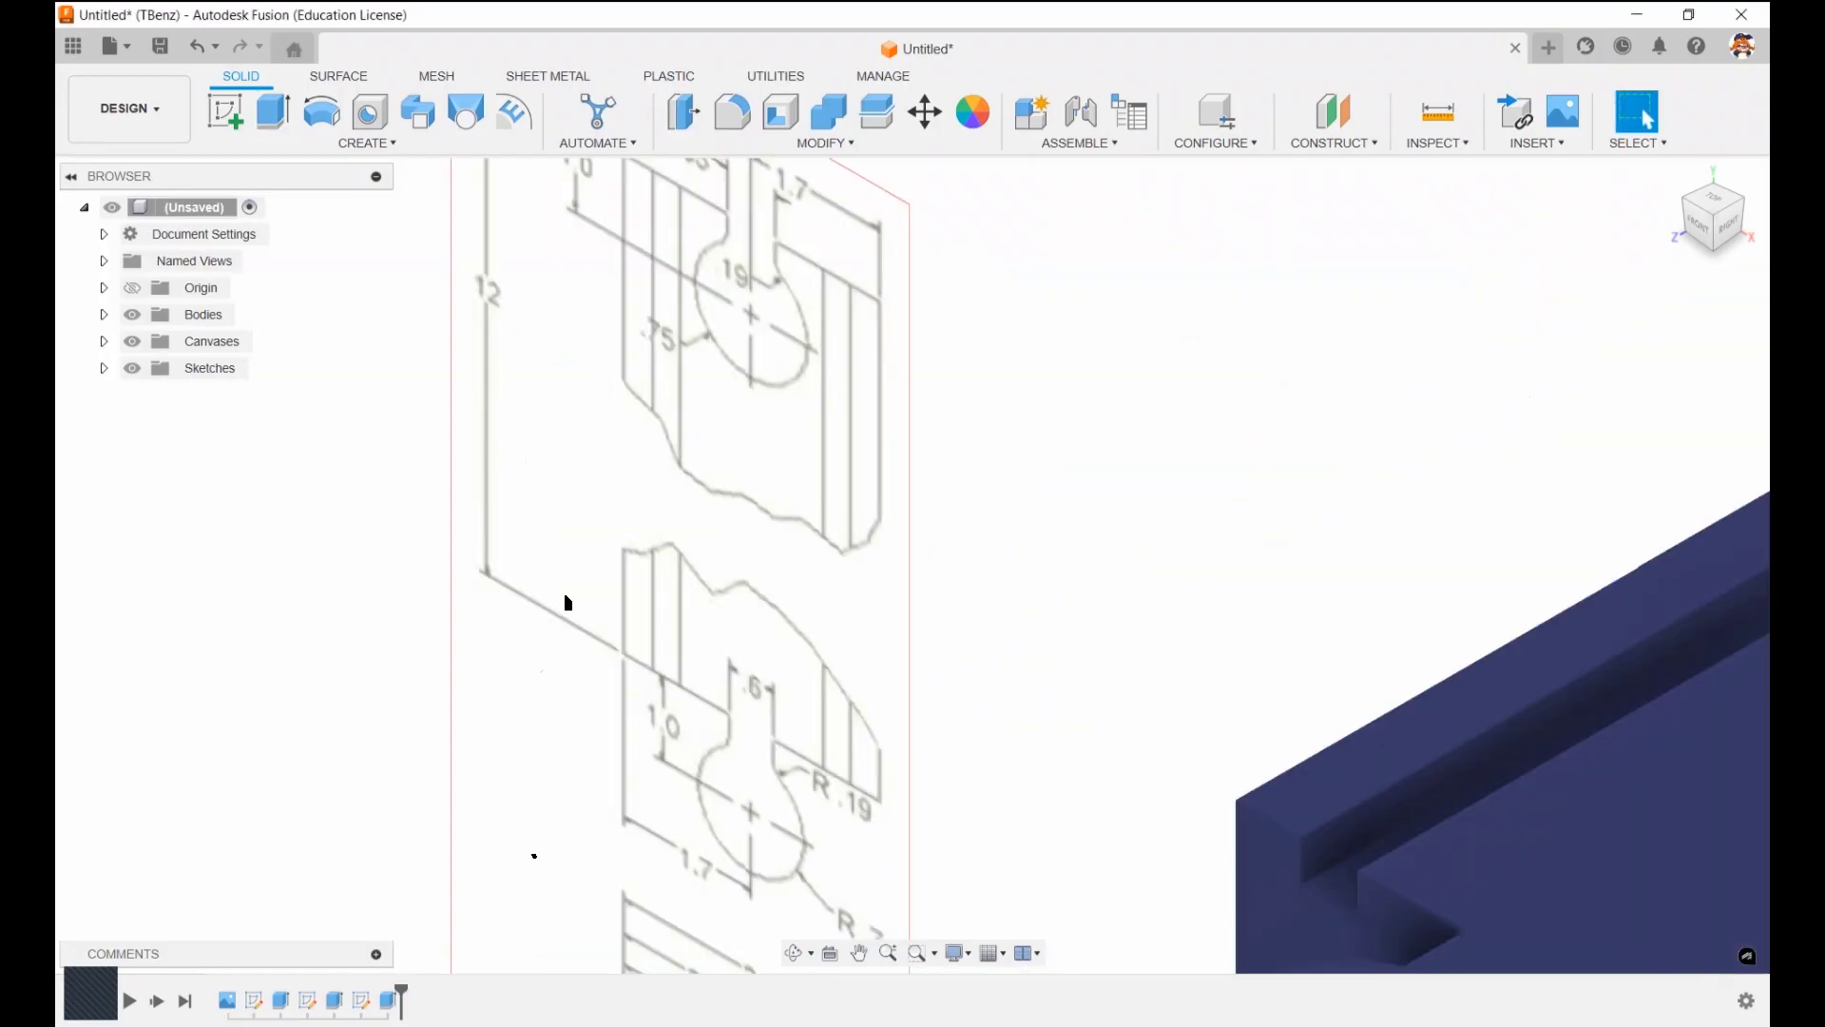
{"action": "scroll", "coordinate": [567, 602], "scroll_direction": "up", "scroll_amount": 1}
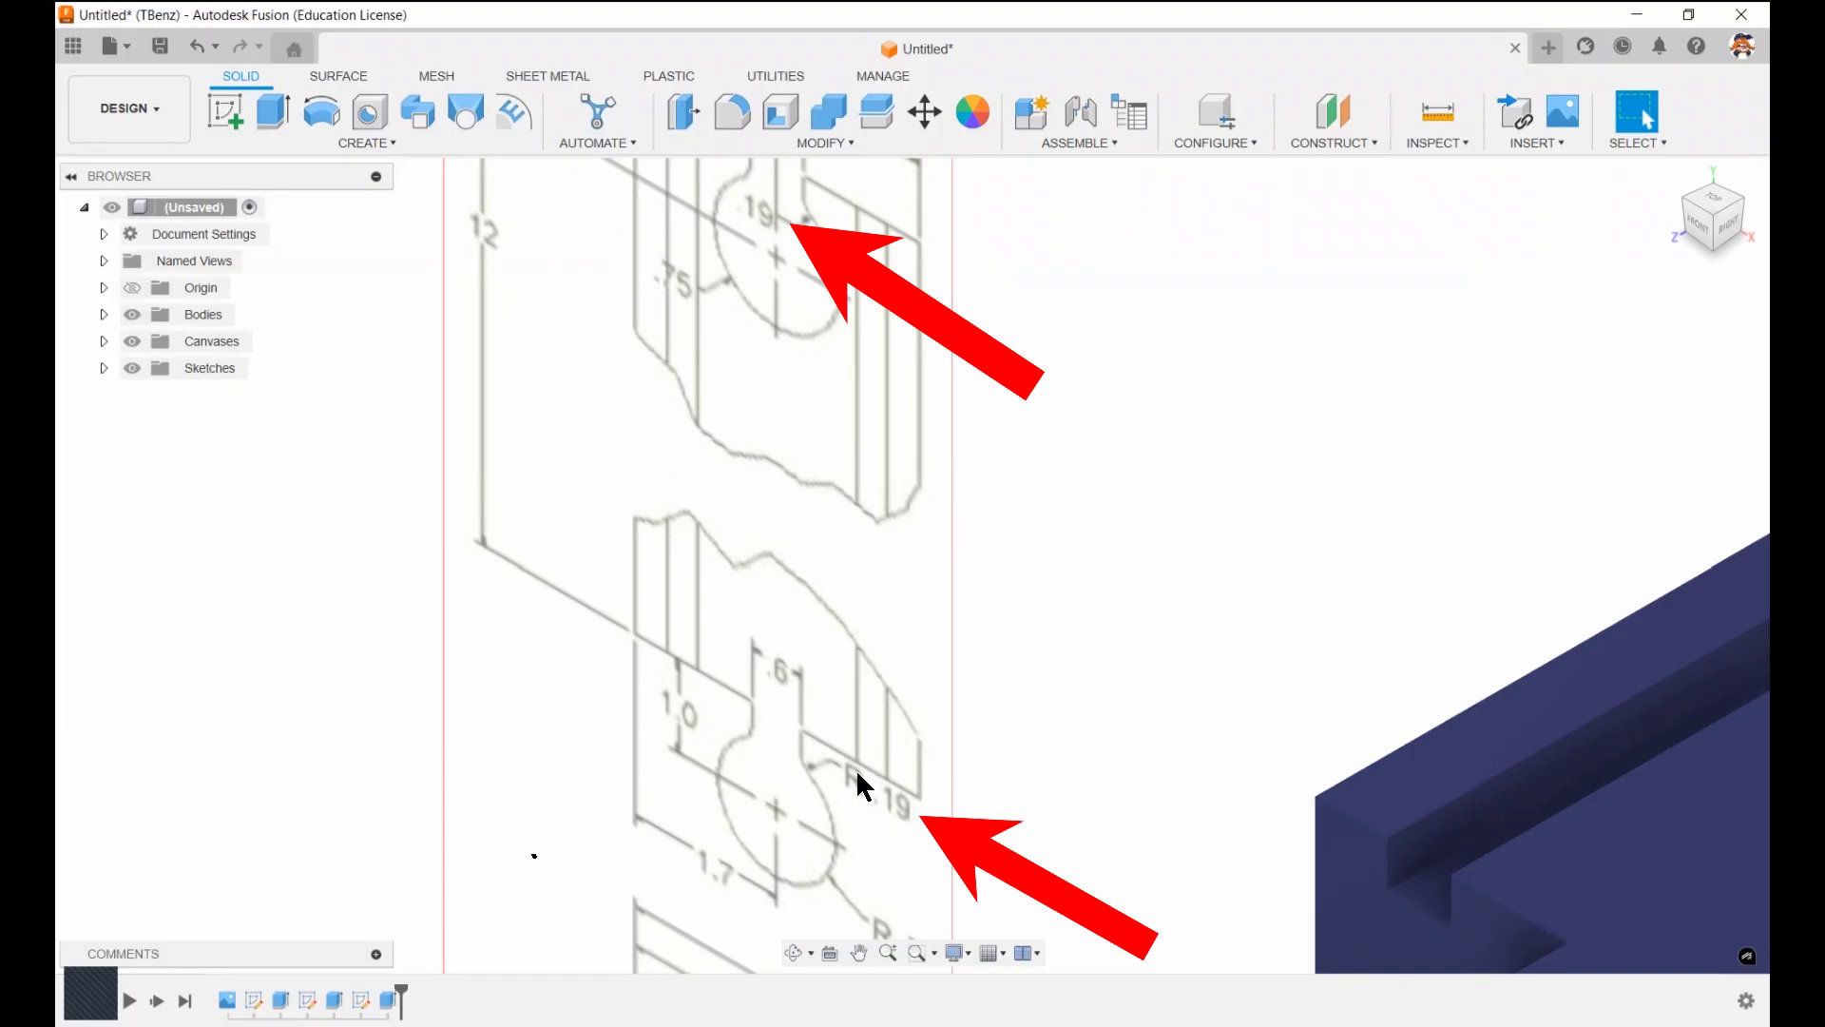
{"action": "scroll", "coordinate": [855, 768], "scroll_direction": "down", "scroll_amount": 6}
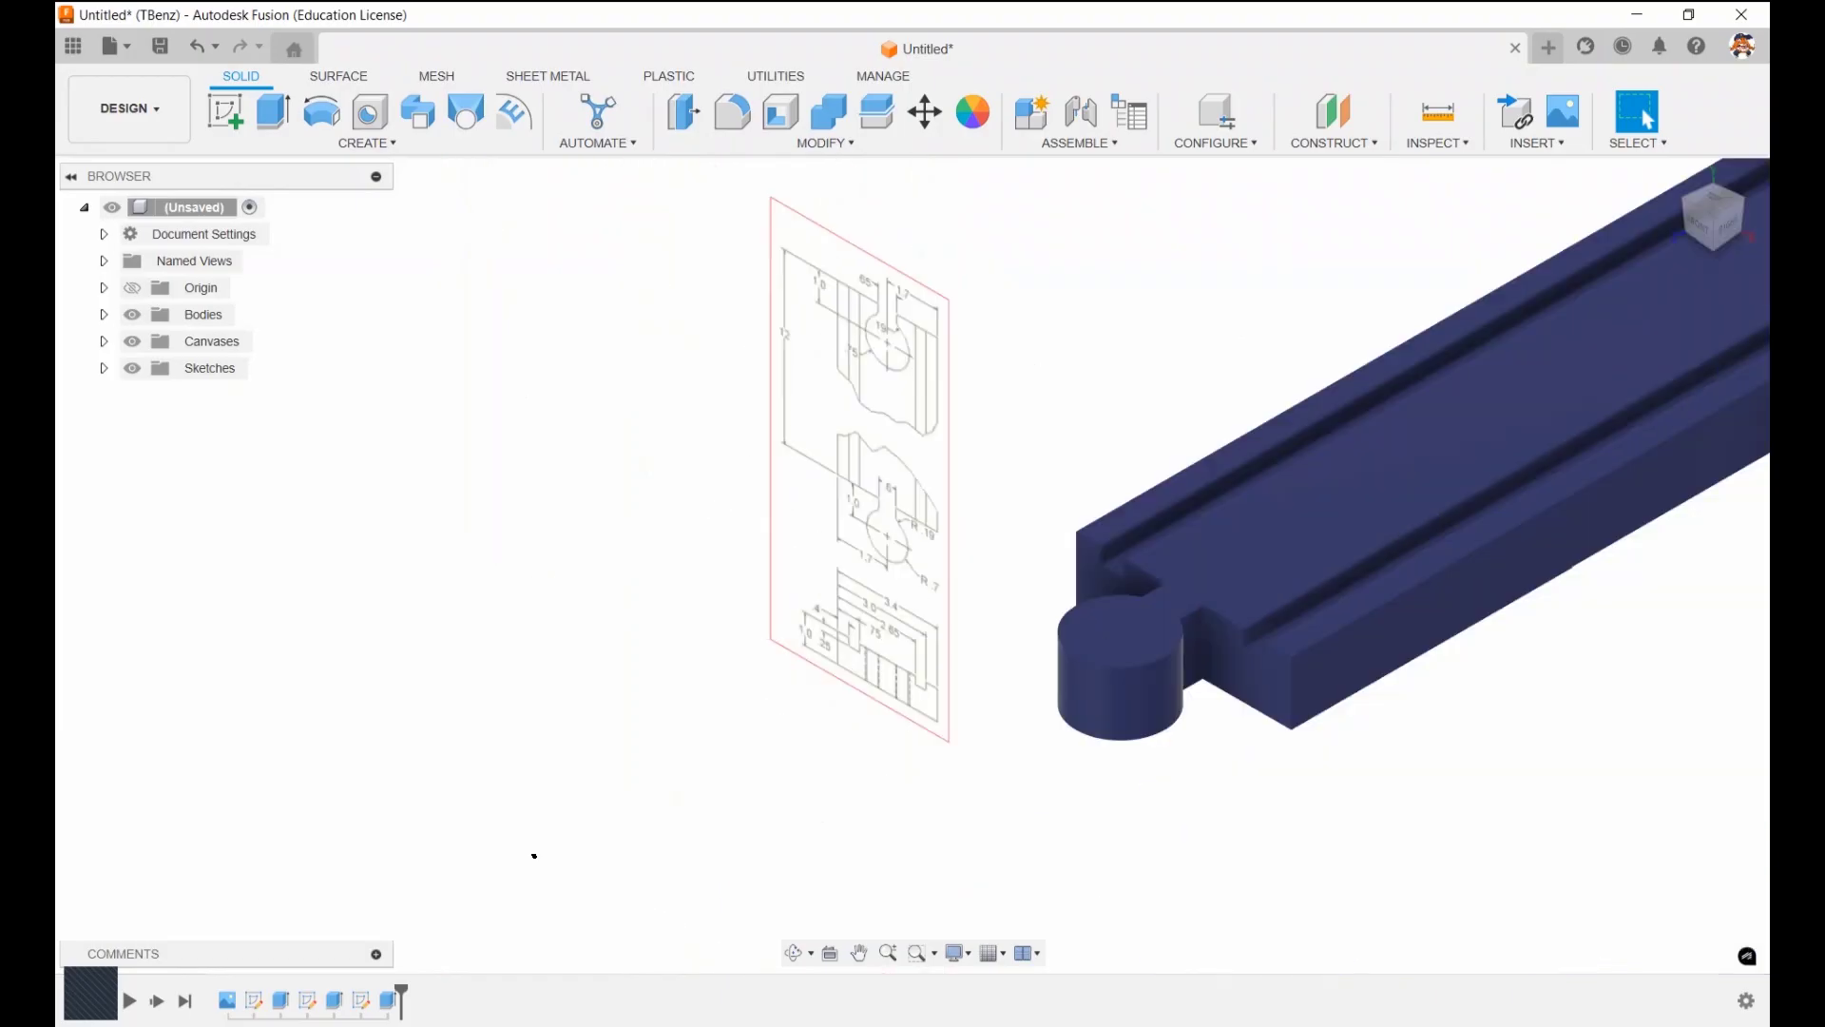
{"action": "scroll", "coordinate": [949, 402], "scroll_direction": "down", "scroll_amount": 1}
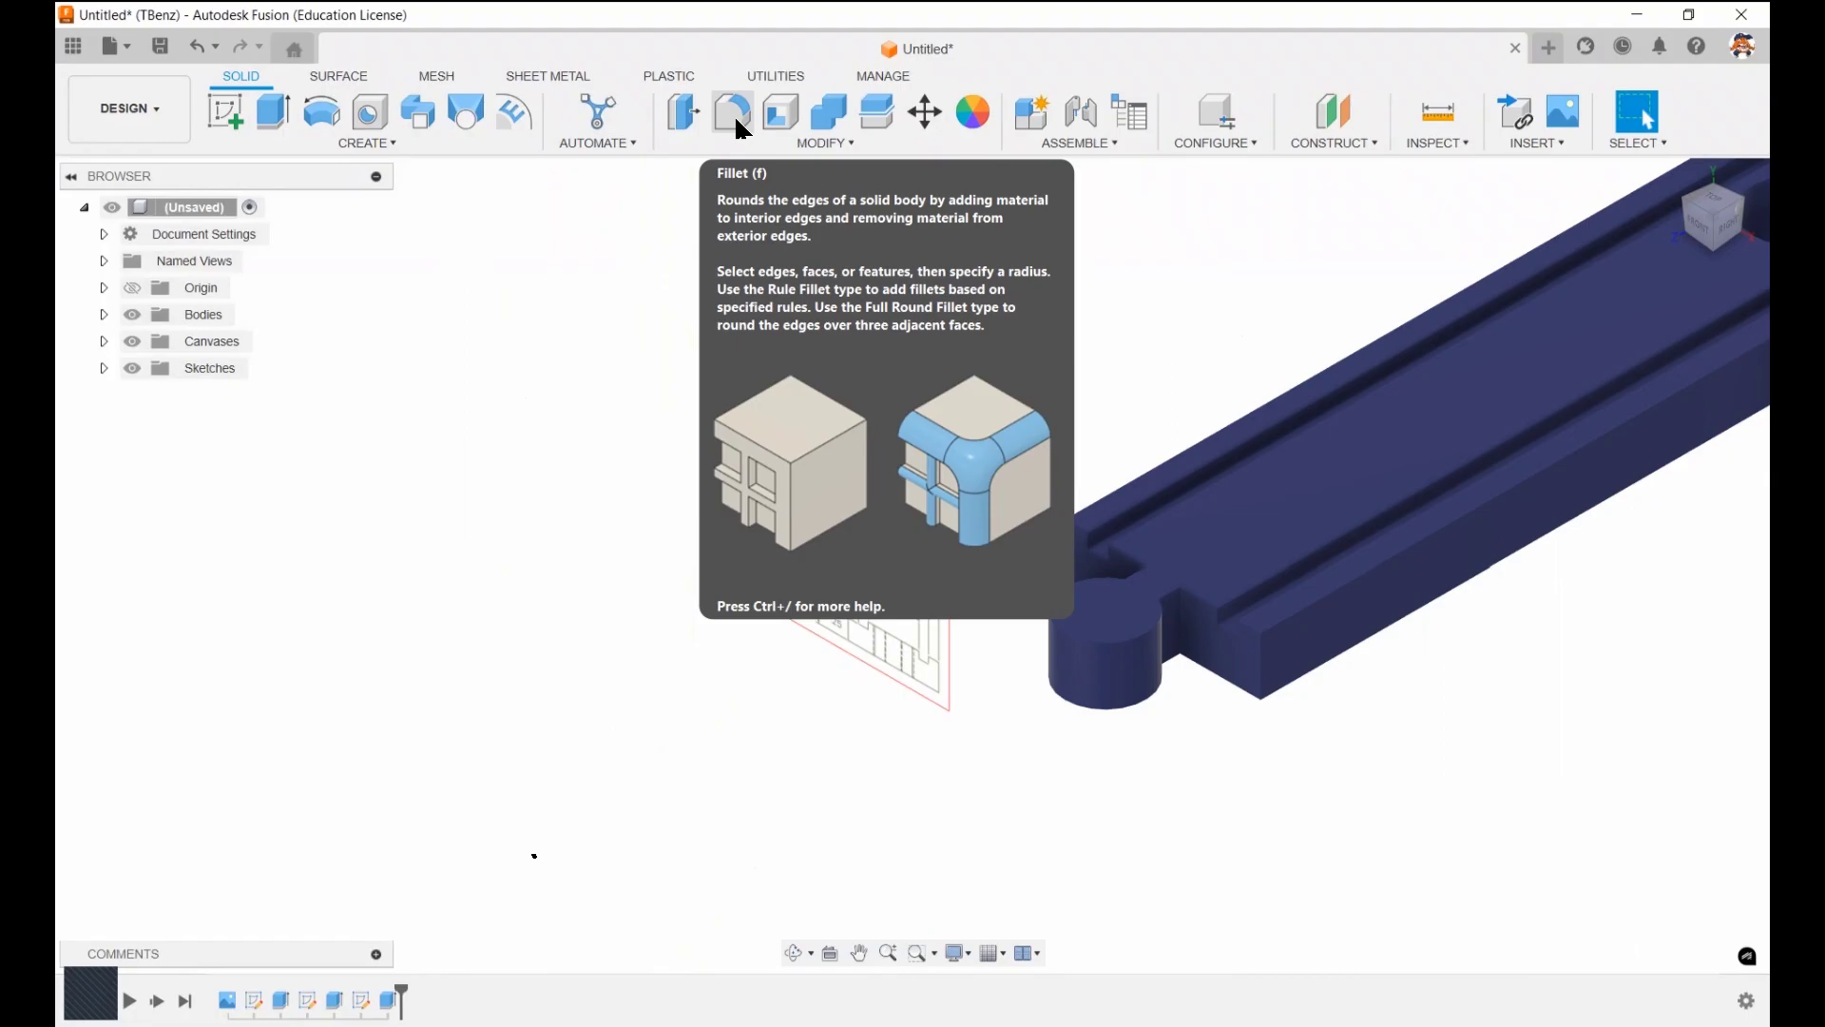
{"action": "left_click", "coordinate": [740, 124]}
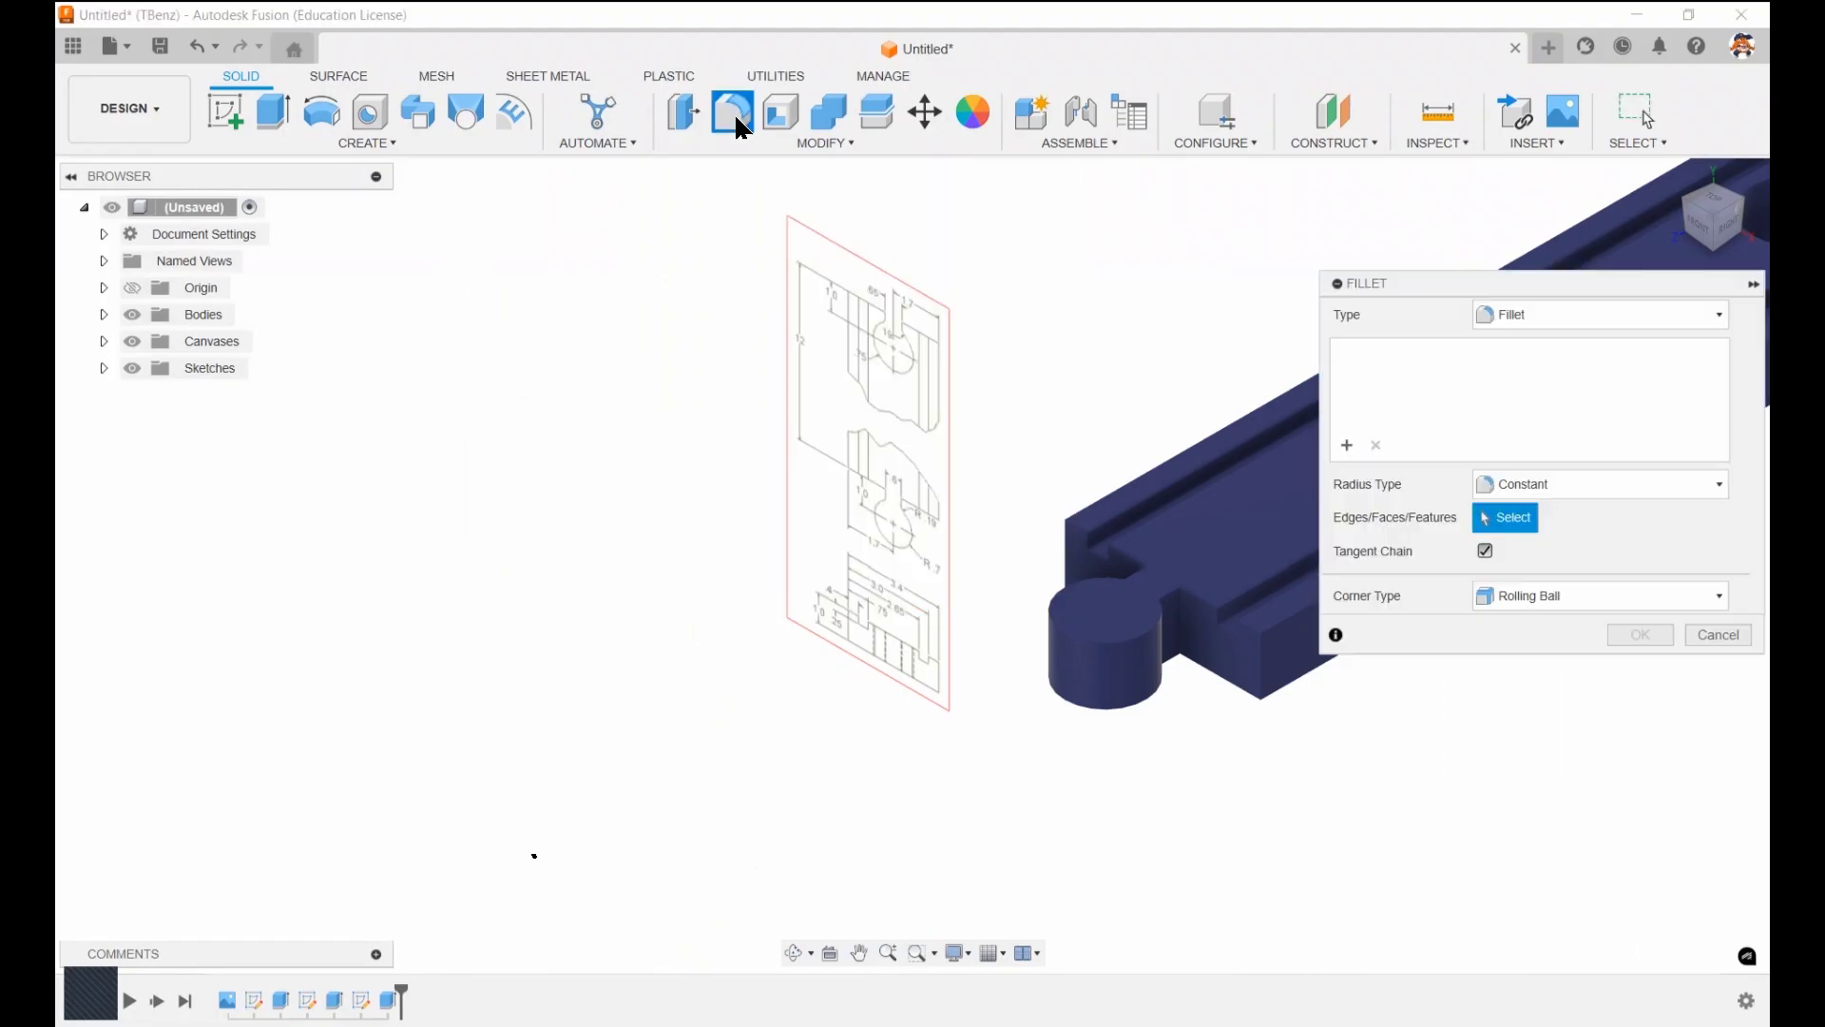
{"action": "scroll", "coordinate": [1165, 684], "scroll_direction": "up", "scroll_amount": 5}
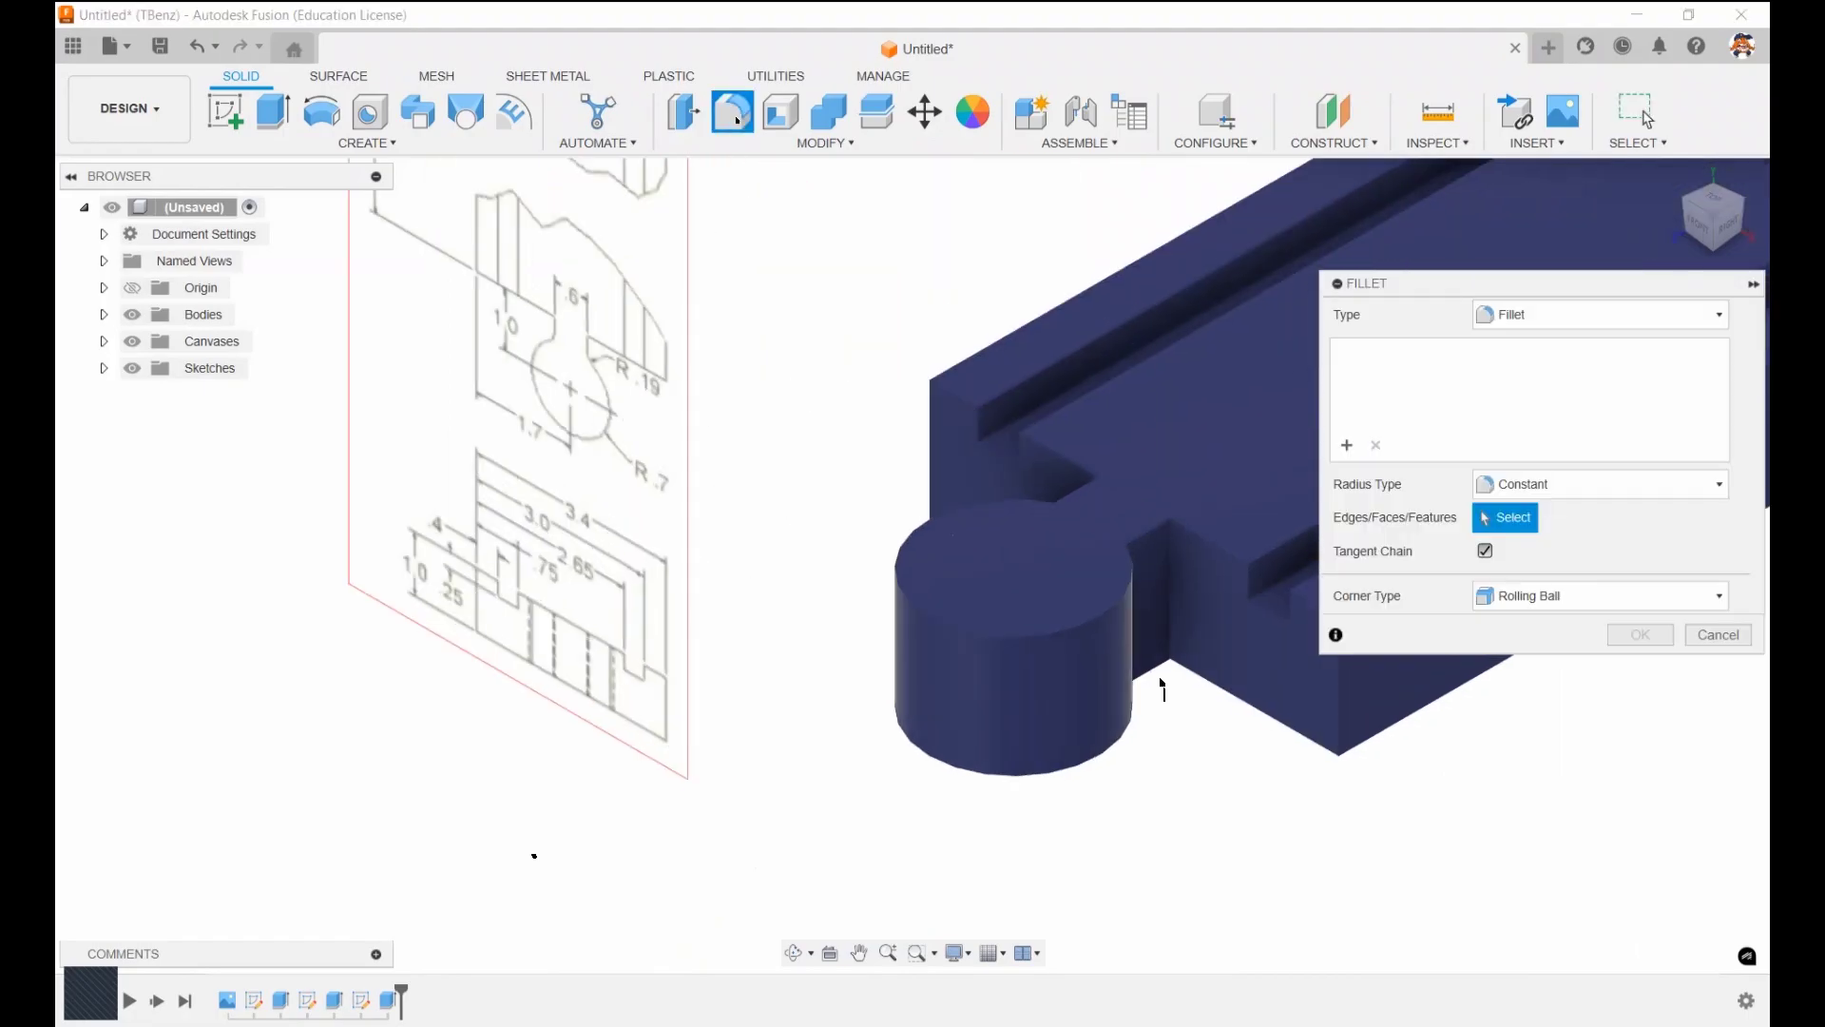
{"action": "middle_click_drag", "start_coordinate": [1165, 695], "coordinate": [836, 727], "text": "shift"}
{"action": "right_click", "coordinate": [249, 572]}
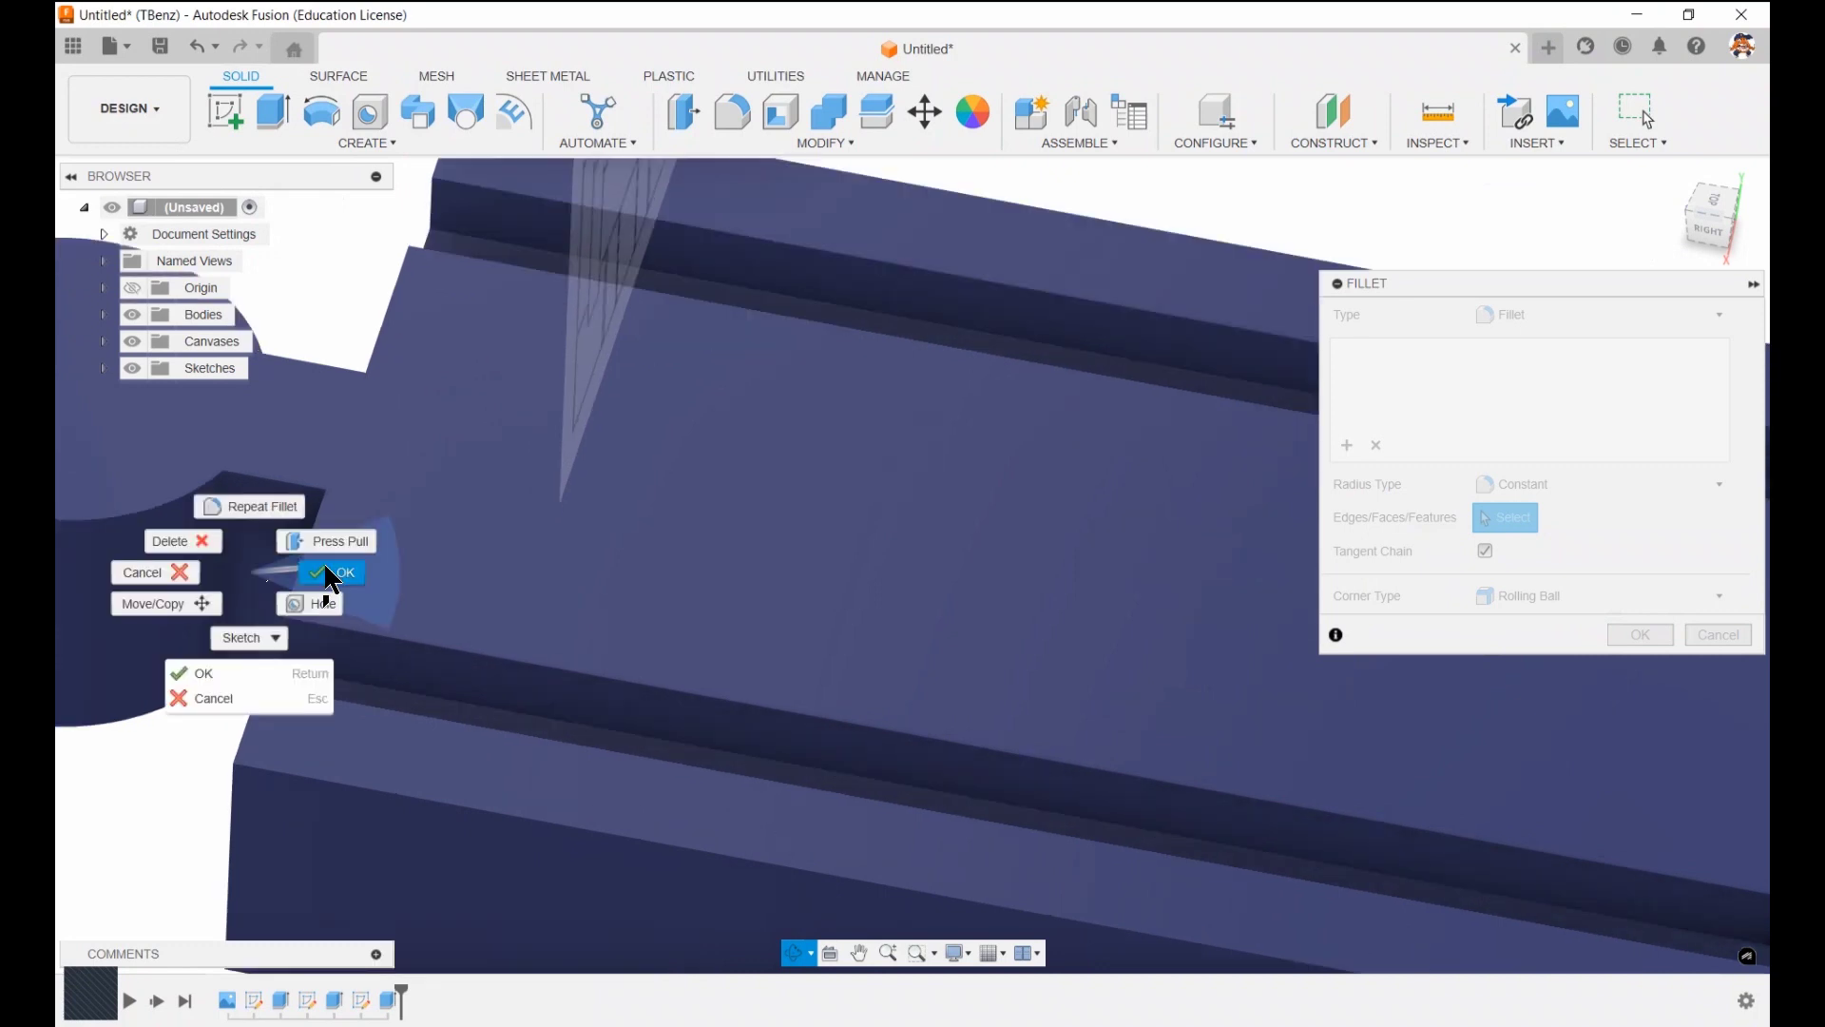
{"action": "left_click", "coordinate": [330, 574]}
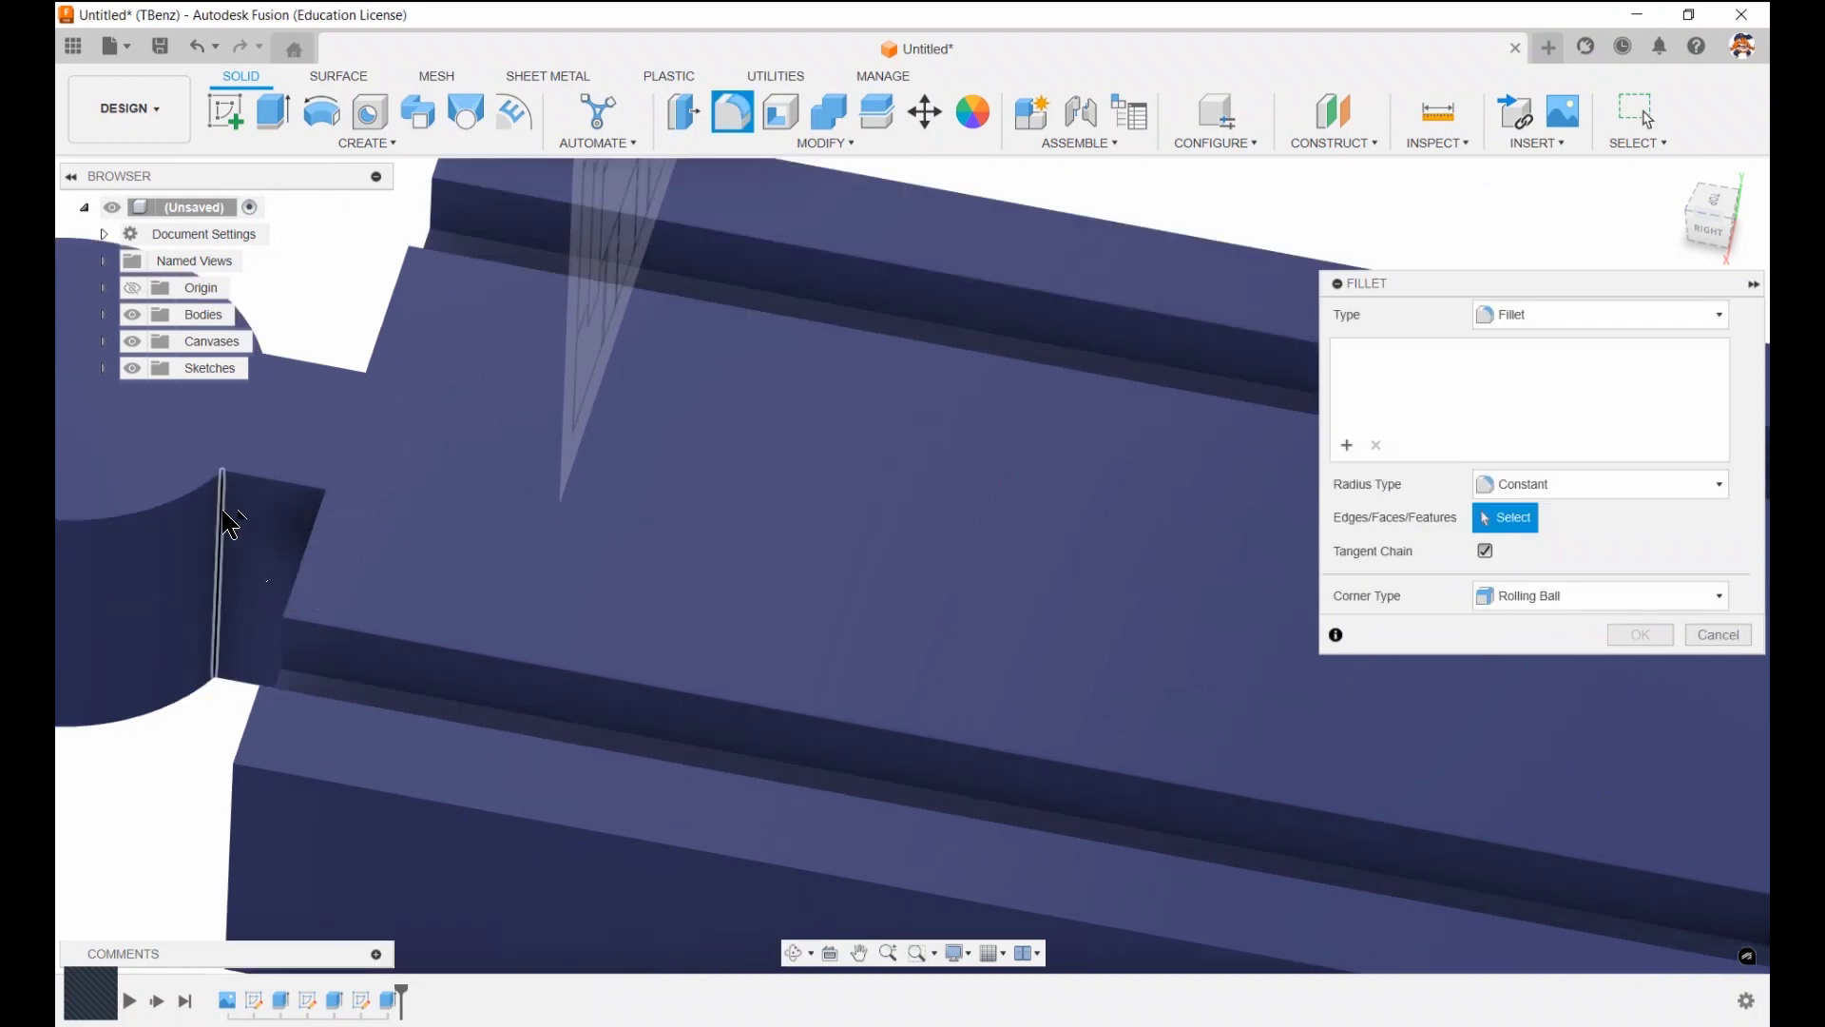
{"action": "left_click", "coordinate": [224, 522]}
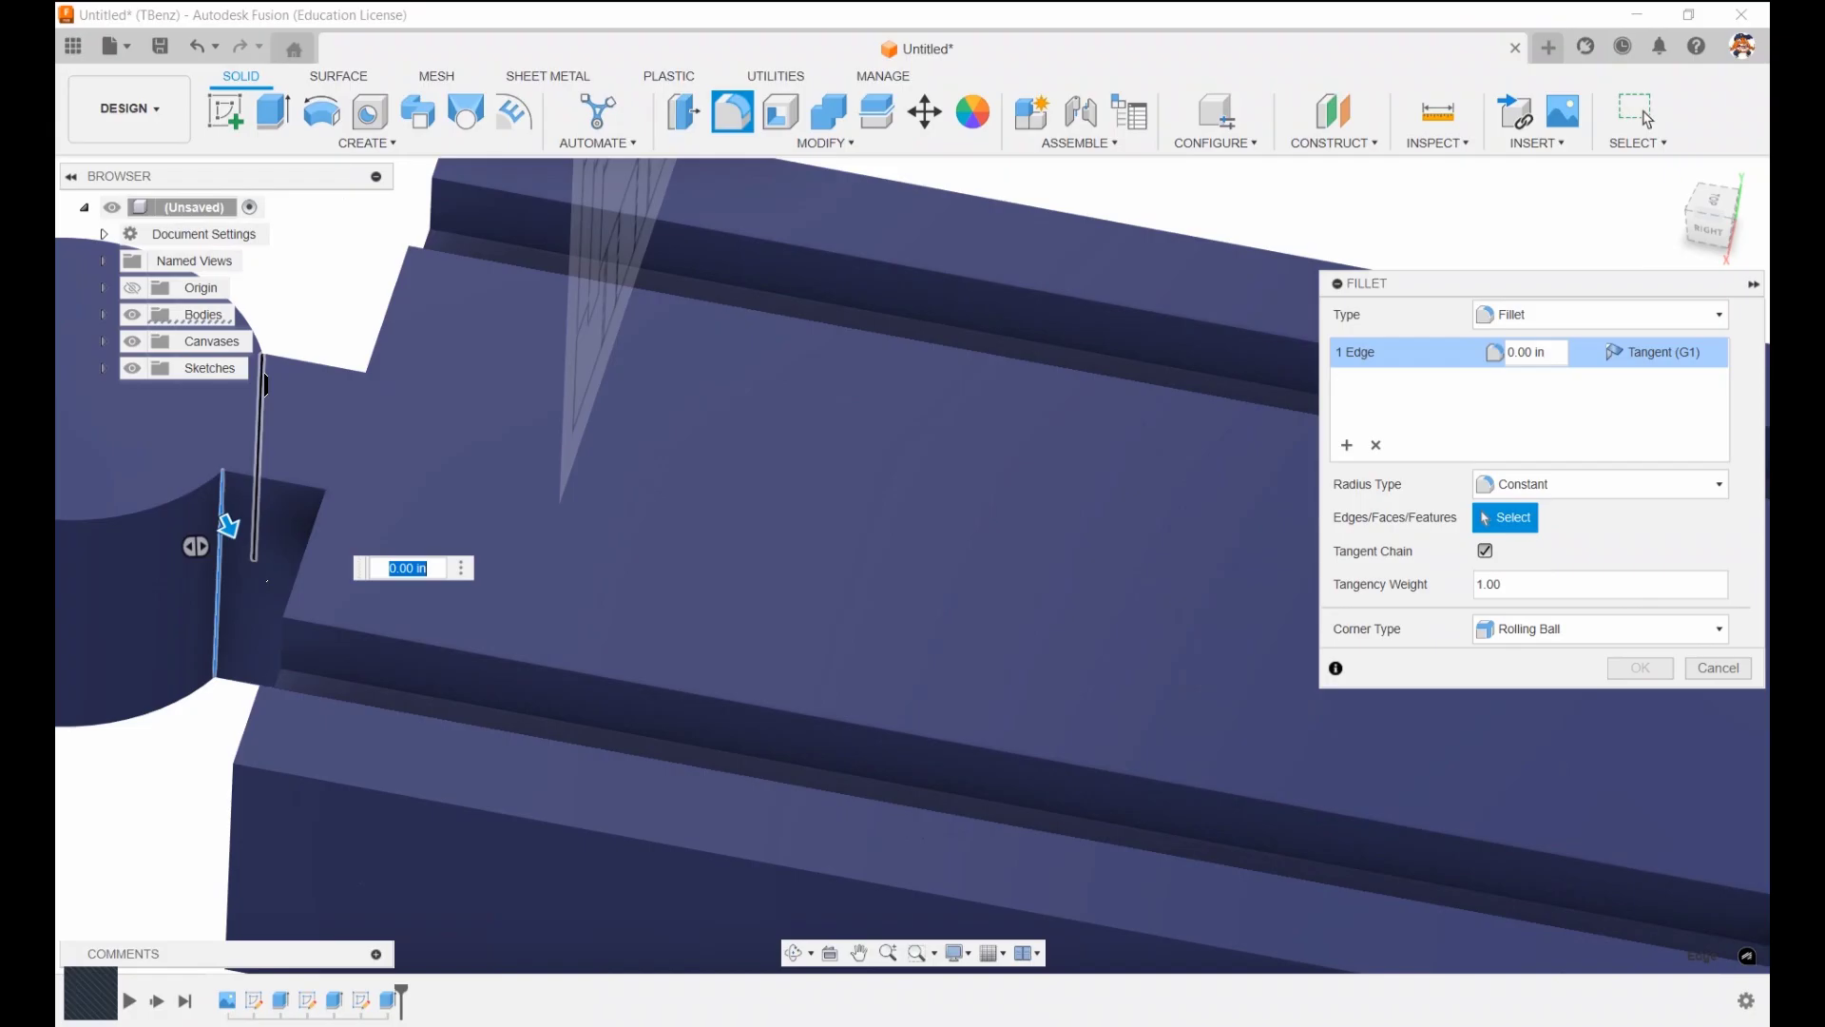
{"action": "left_click", "coordinate": [732, 587]}
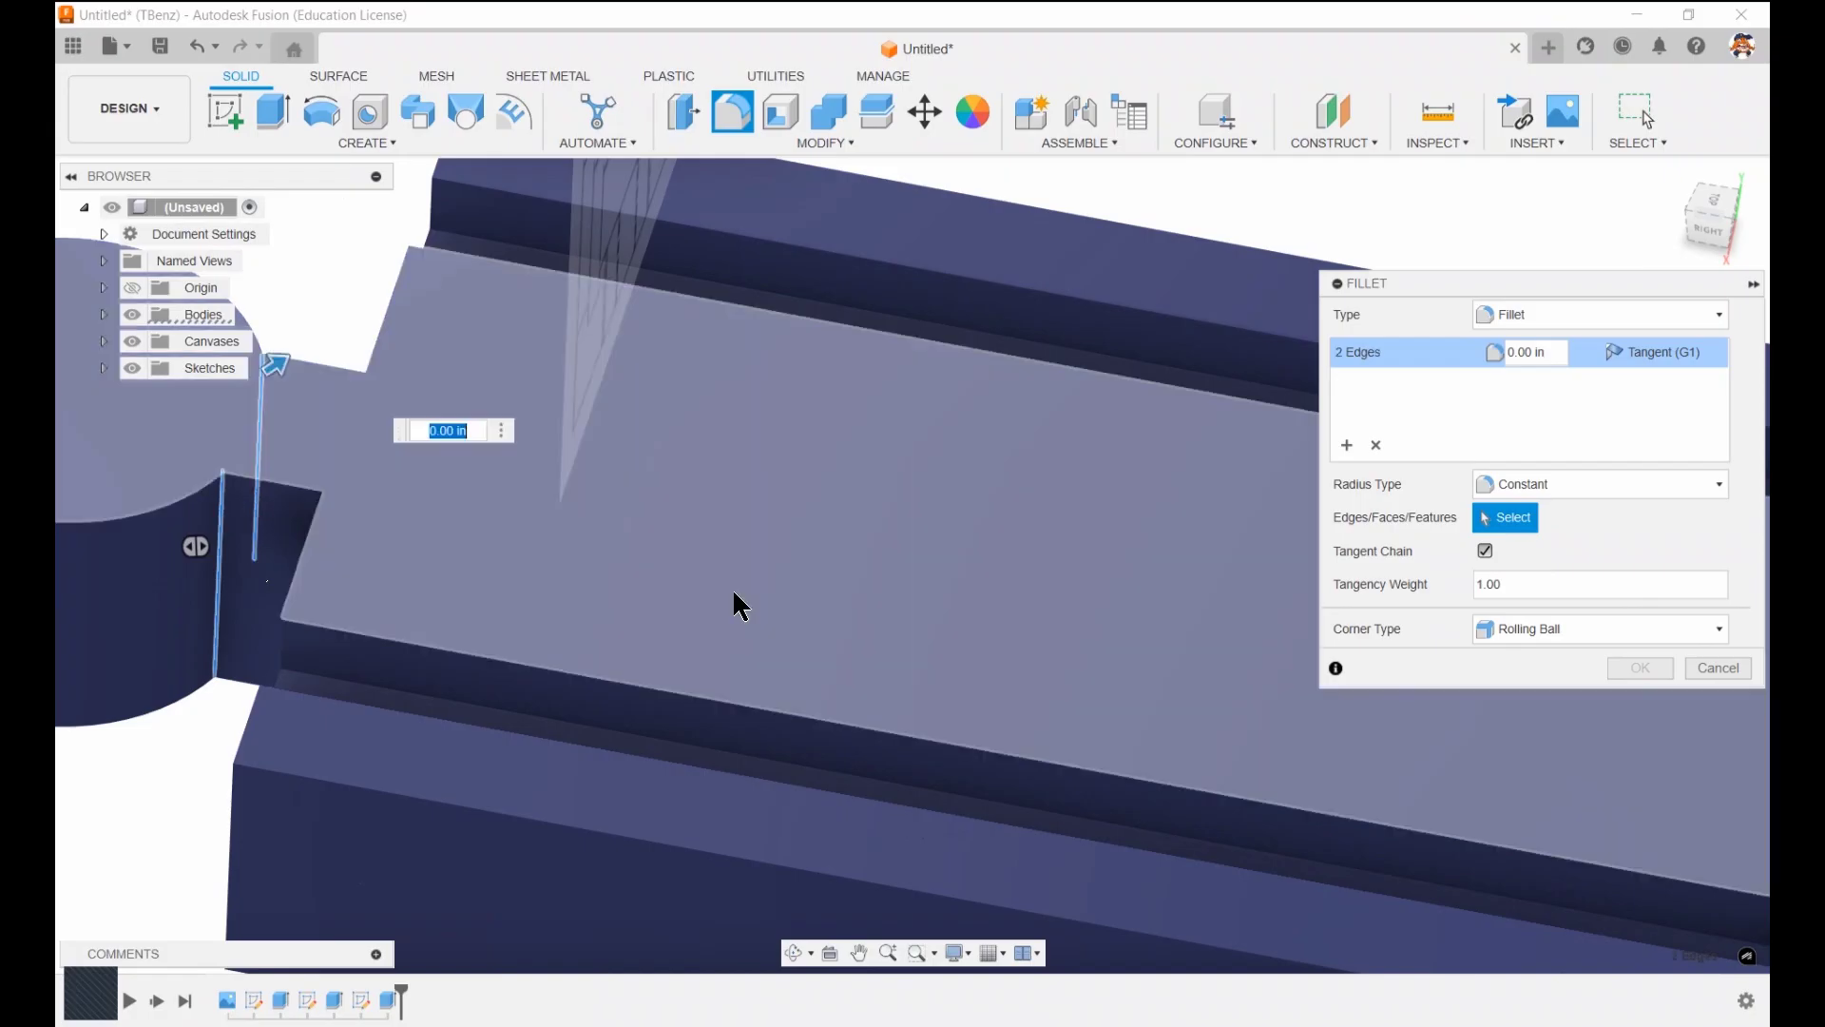
{"action": "type", "text": "19"}
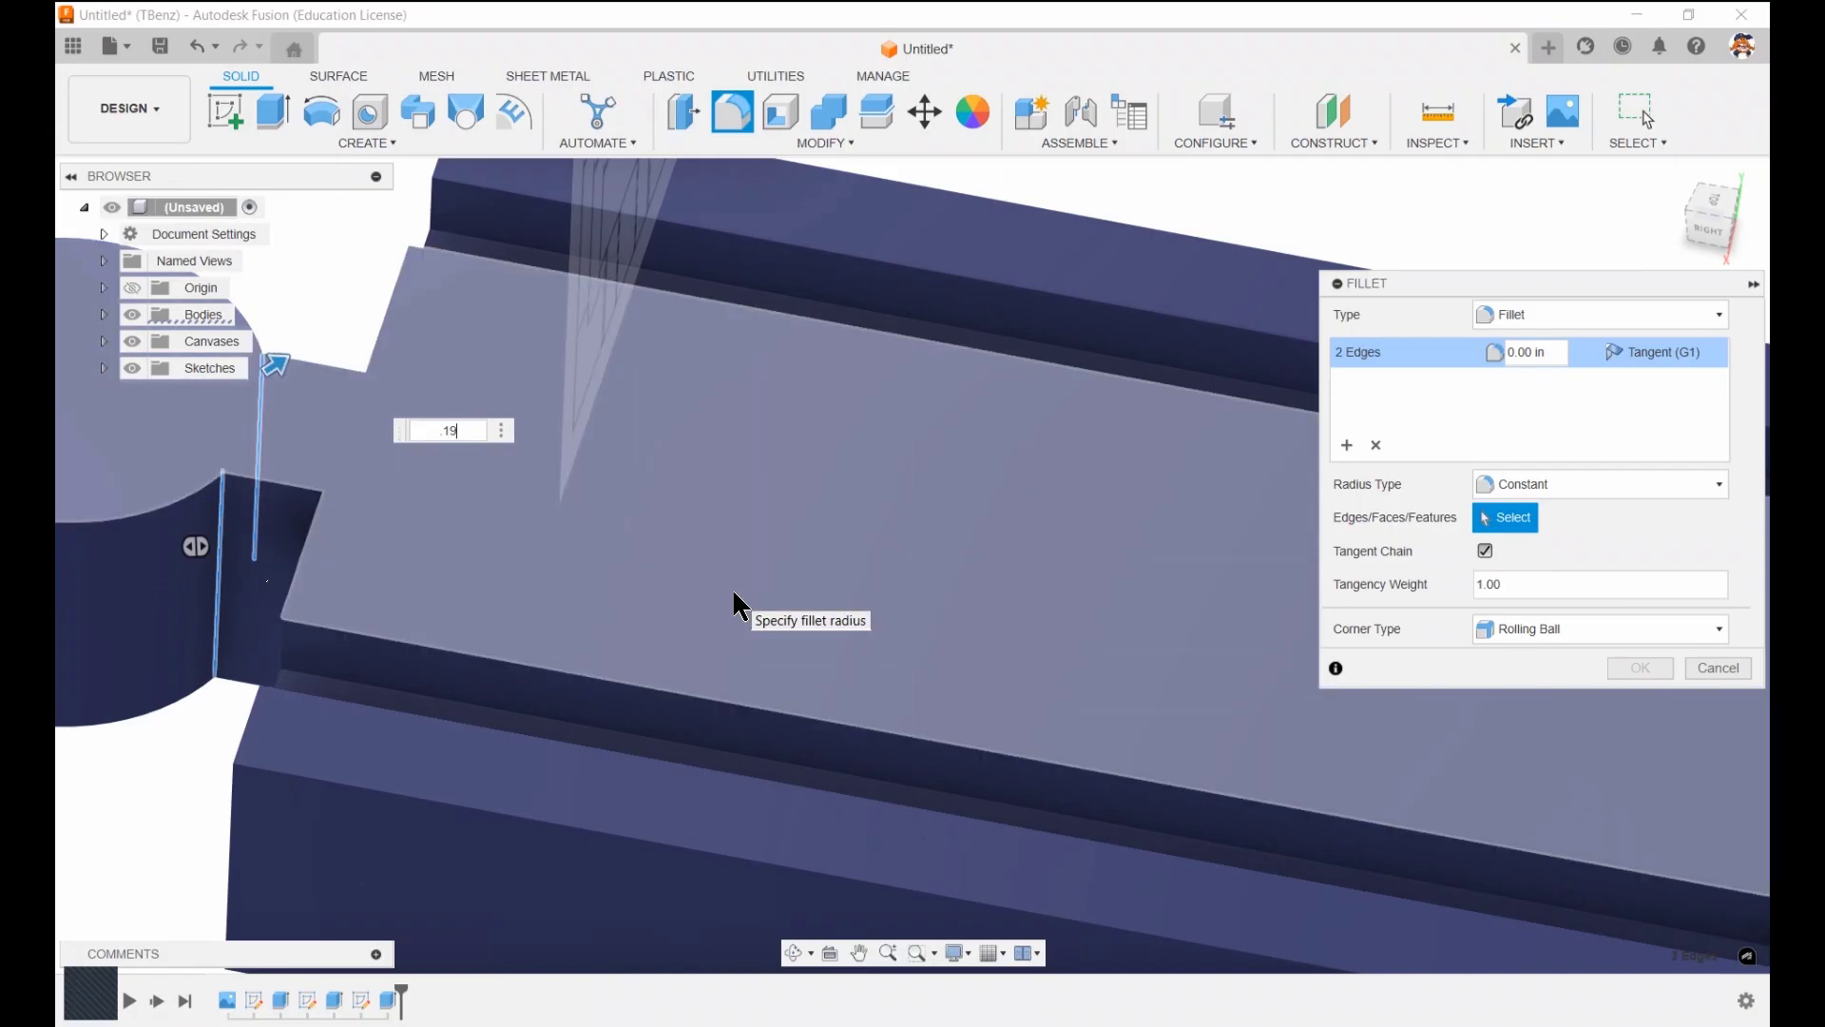
{"action": "key", "text": "Return"}
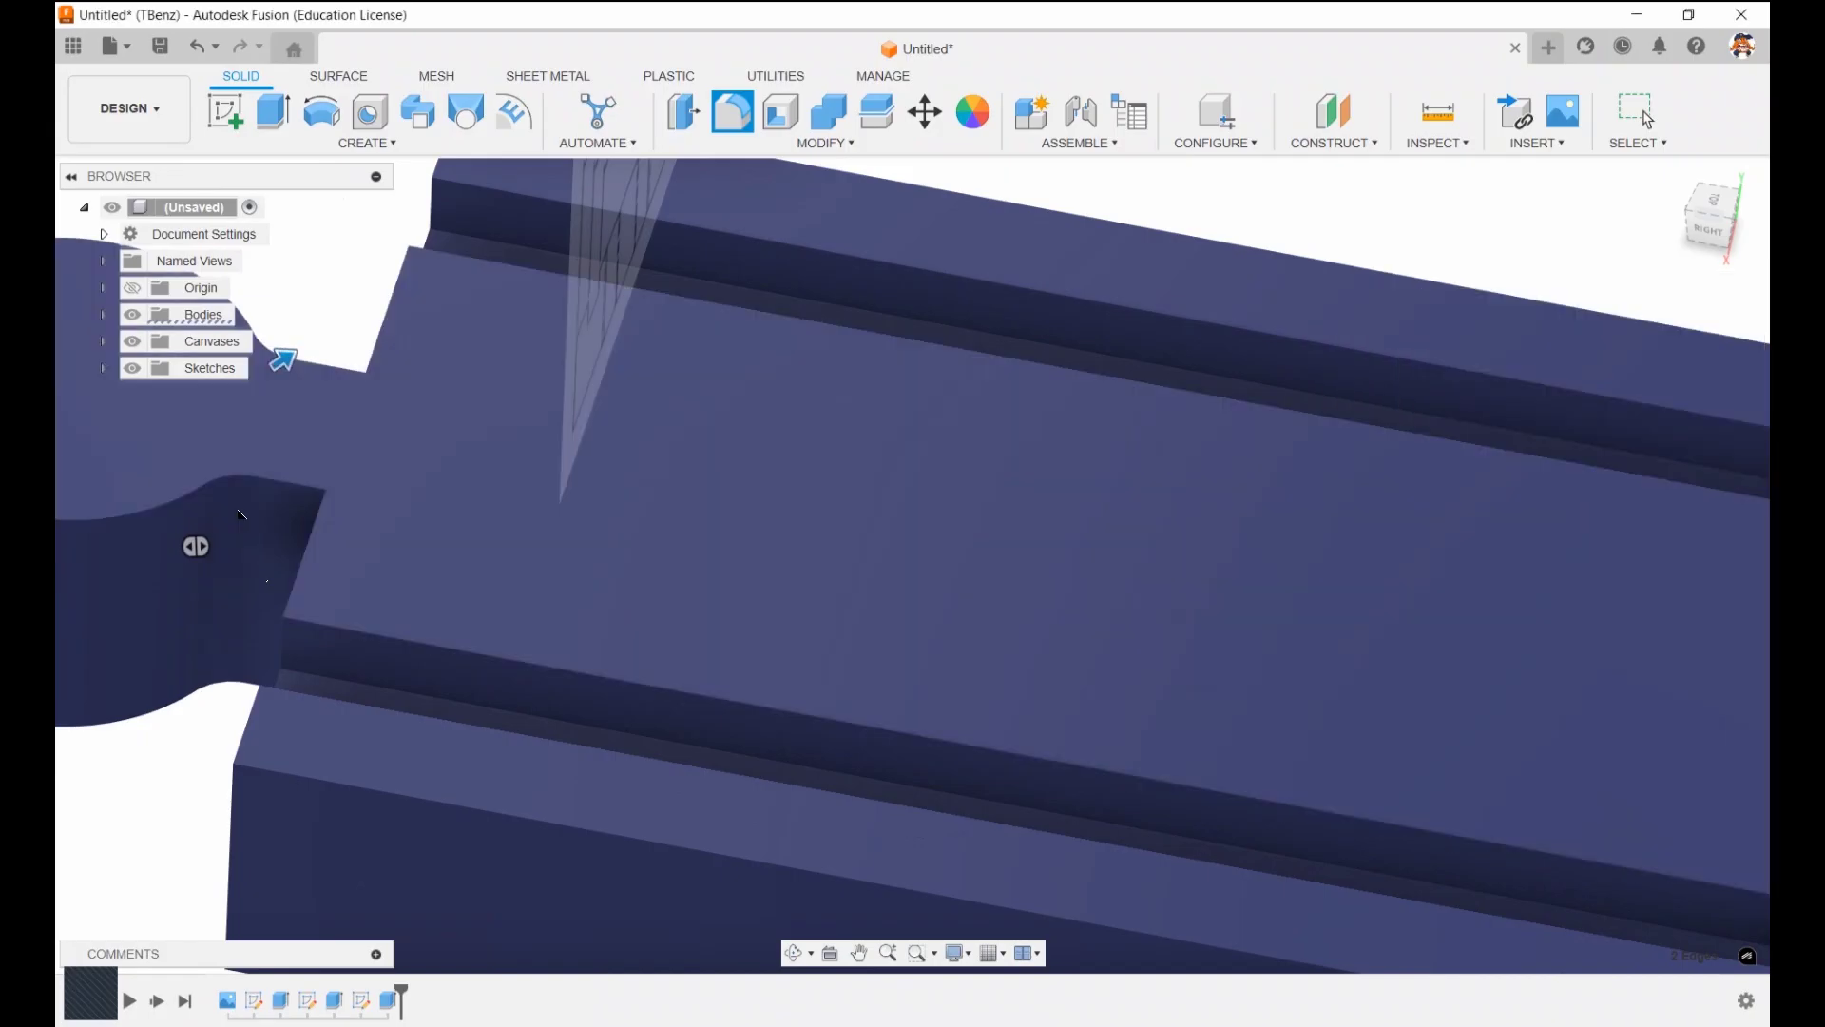
Fillet the two vertical edges where the socket's circular cut meets its neck opening with a 0.19 in radius
{"action": "scroll", "coordinate": [737, 601], "scroll_direction": "down", "scroll_amount": 5}
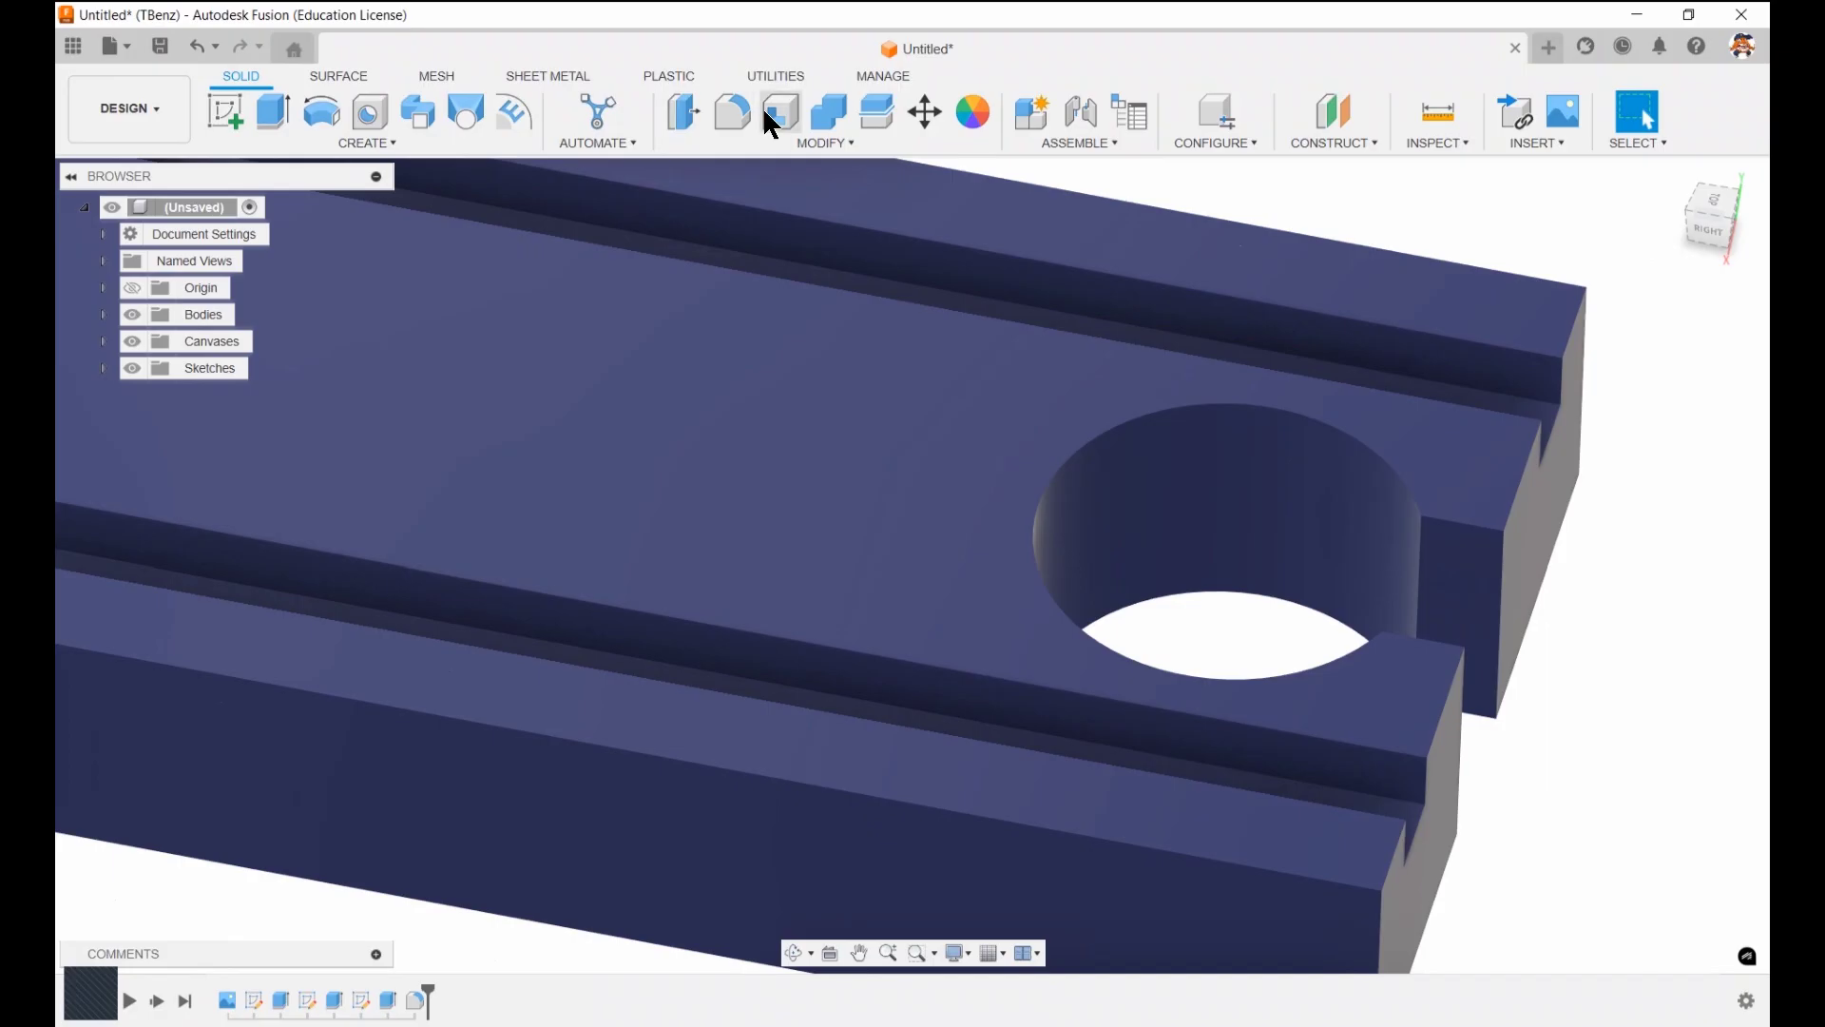
{"action": "left_click", "coordinate": [733, 112]}
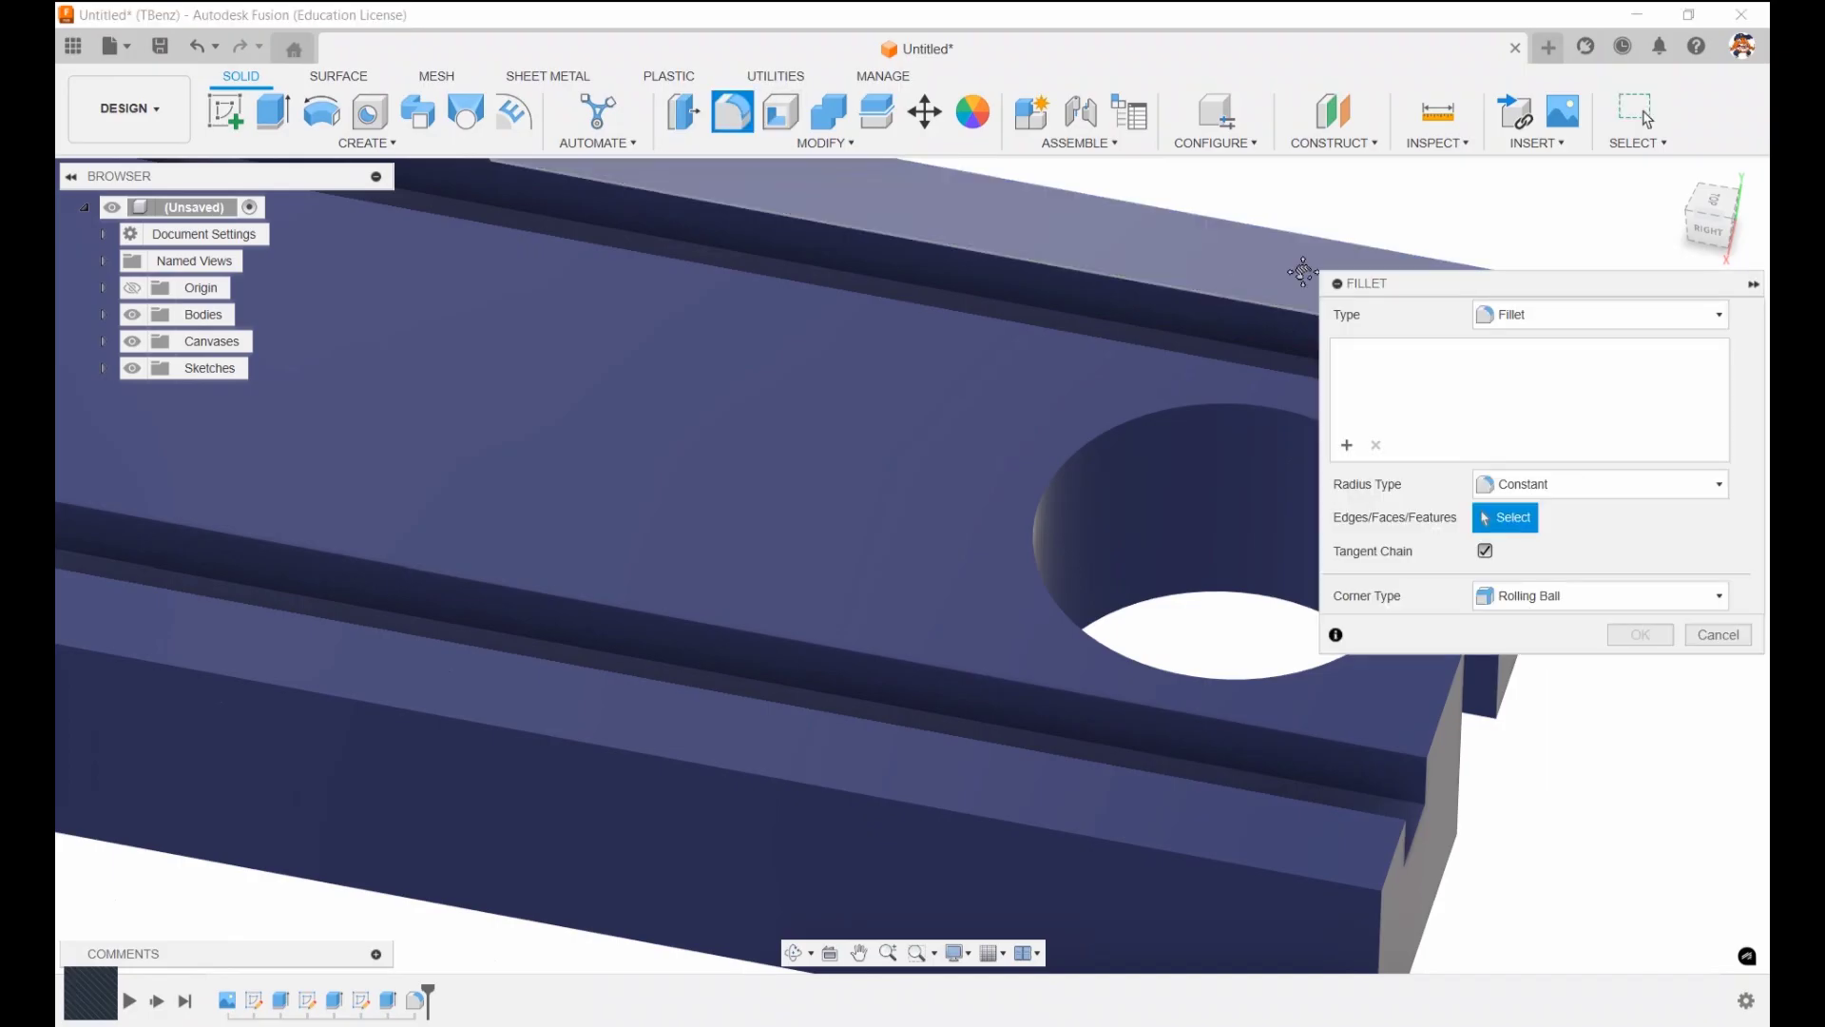
{"action": "middle_click_drag", "start_coordinate": [1303, 273], "coordinate": [971, 287]}
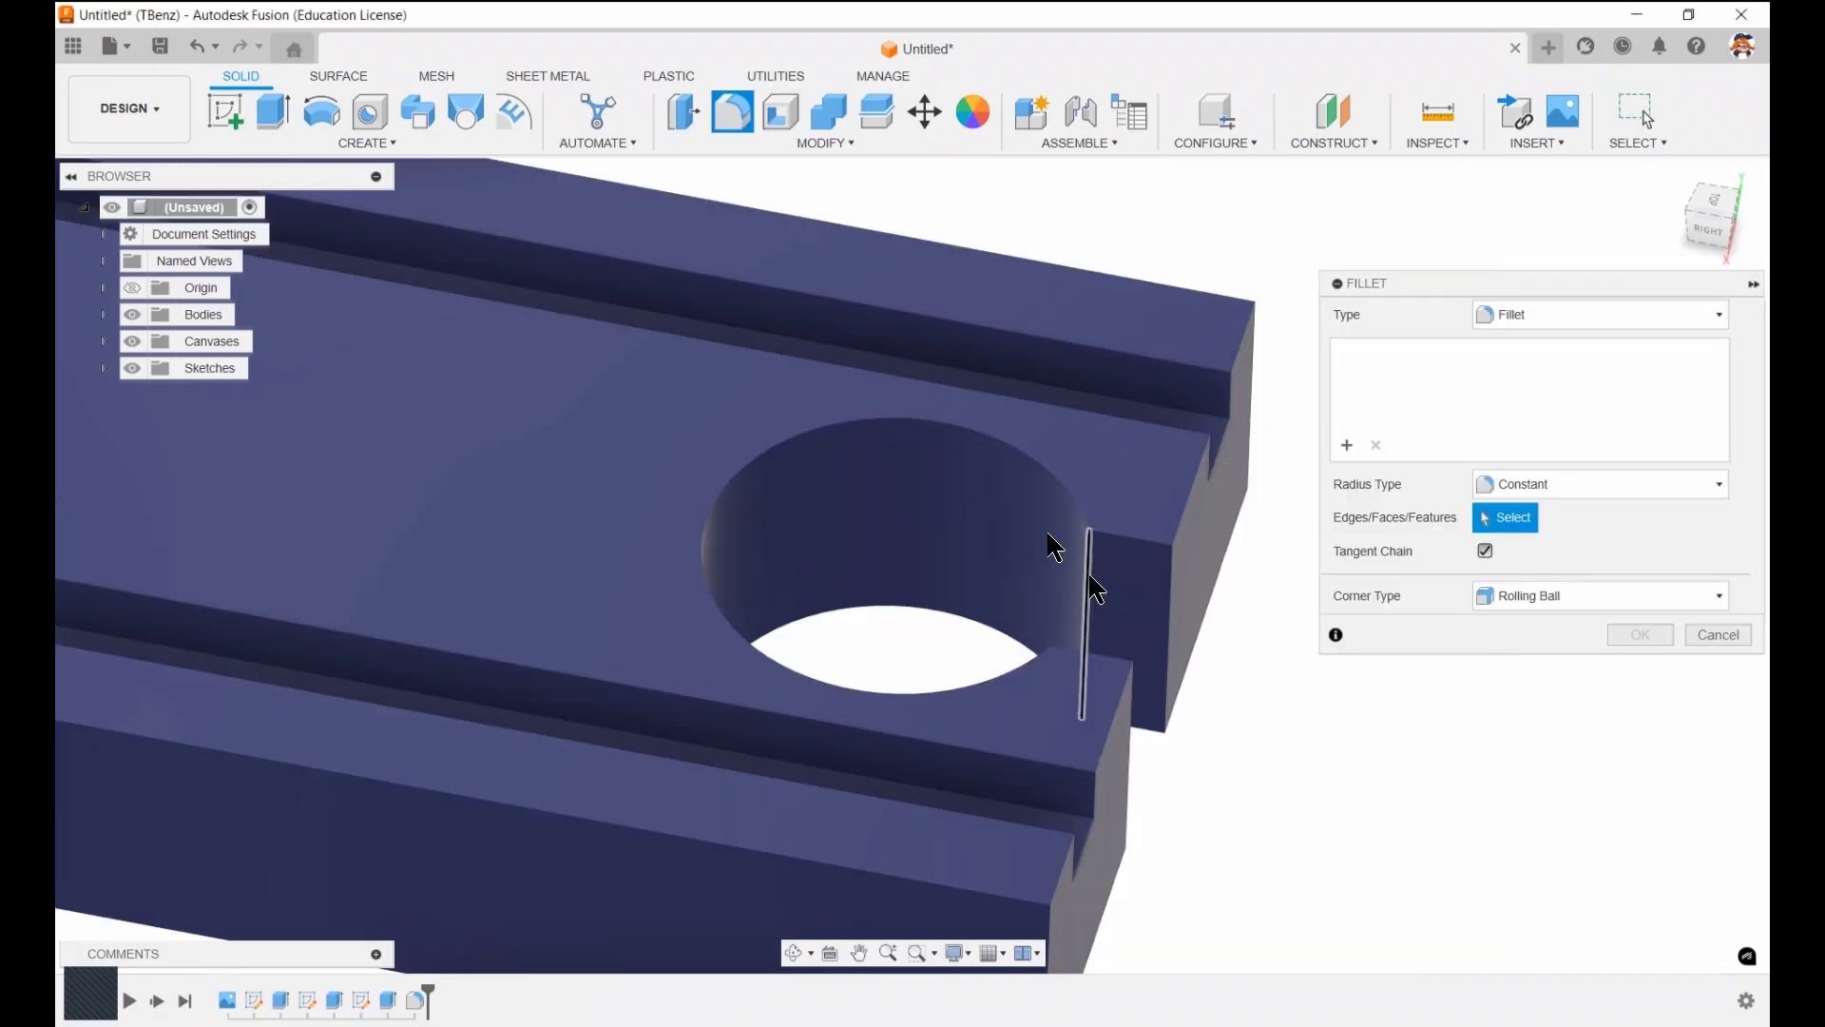
{"action": "left_click", "coordinate": [1089, 576]}
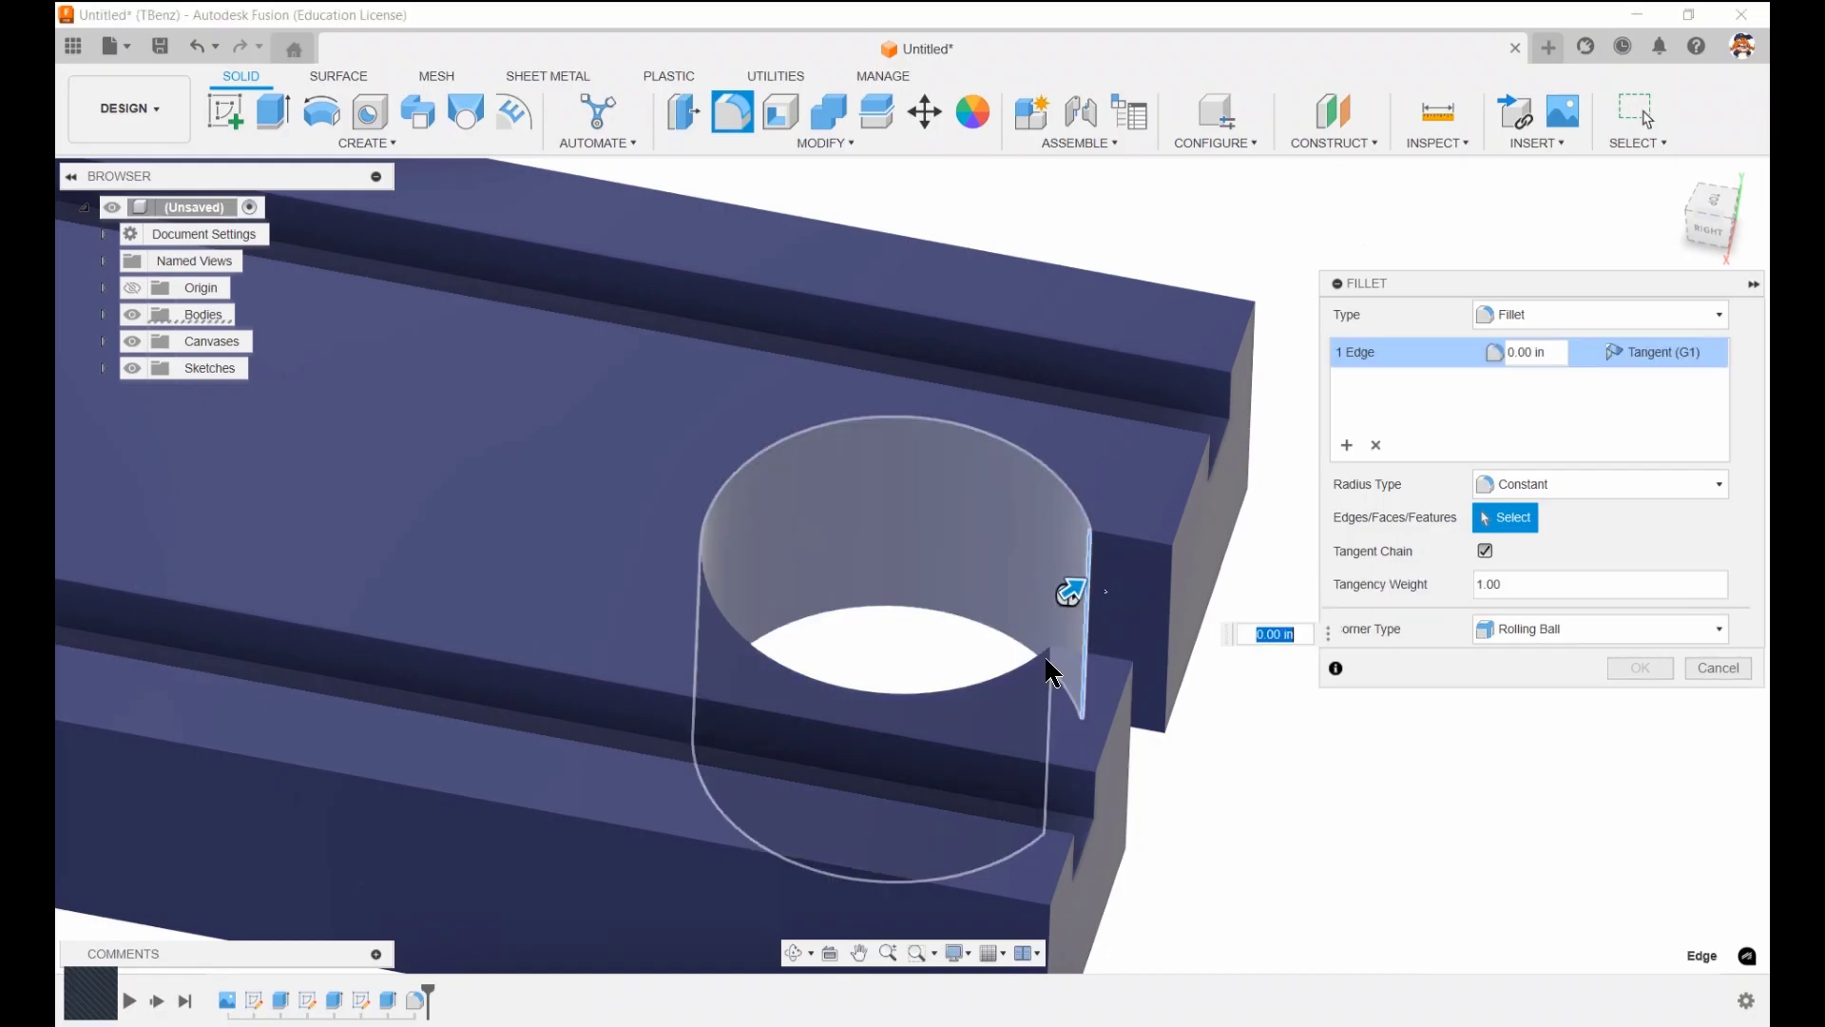
{"action": "left_click", "coordinate": [1050, 666]}
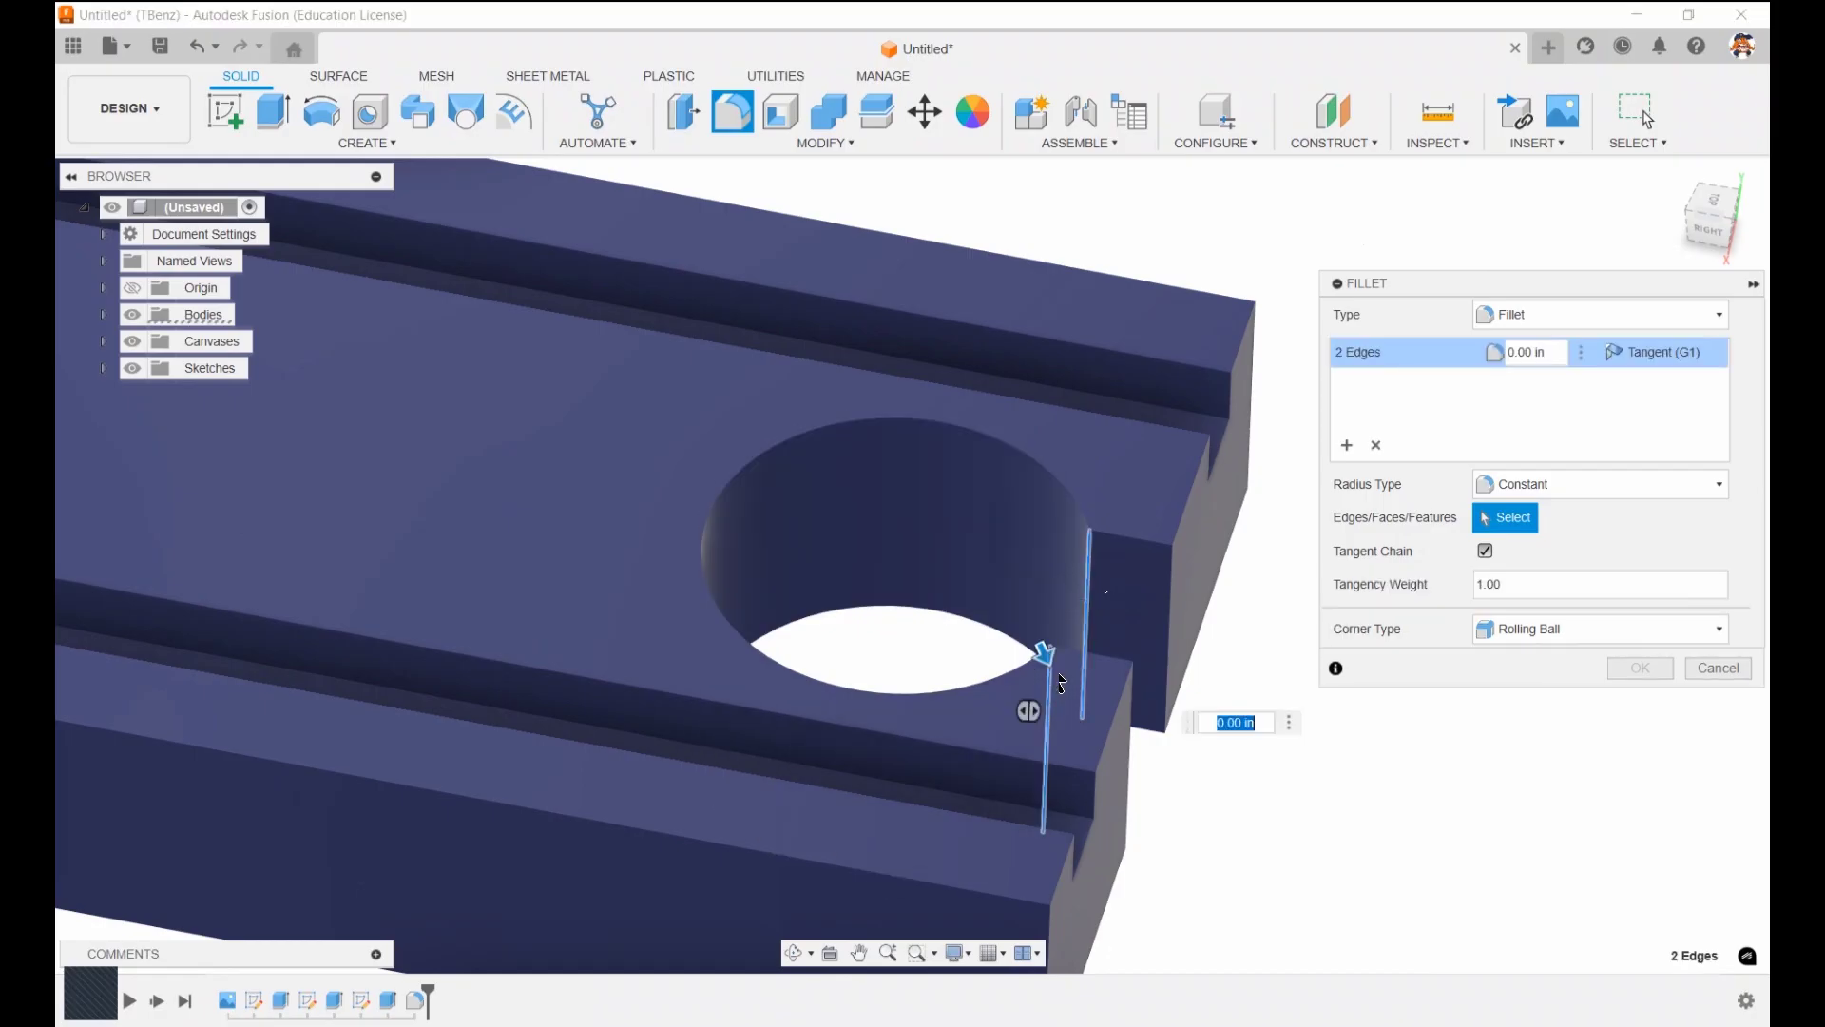
{"action": "type", "text": ".1"}
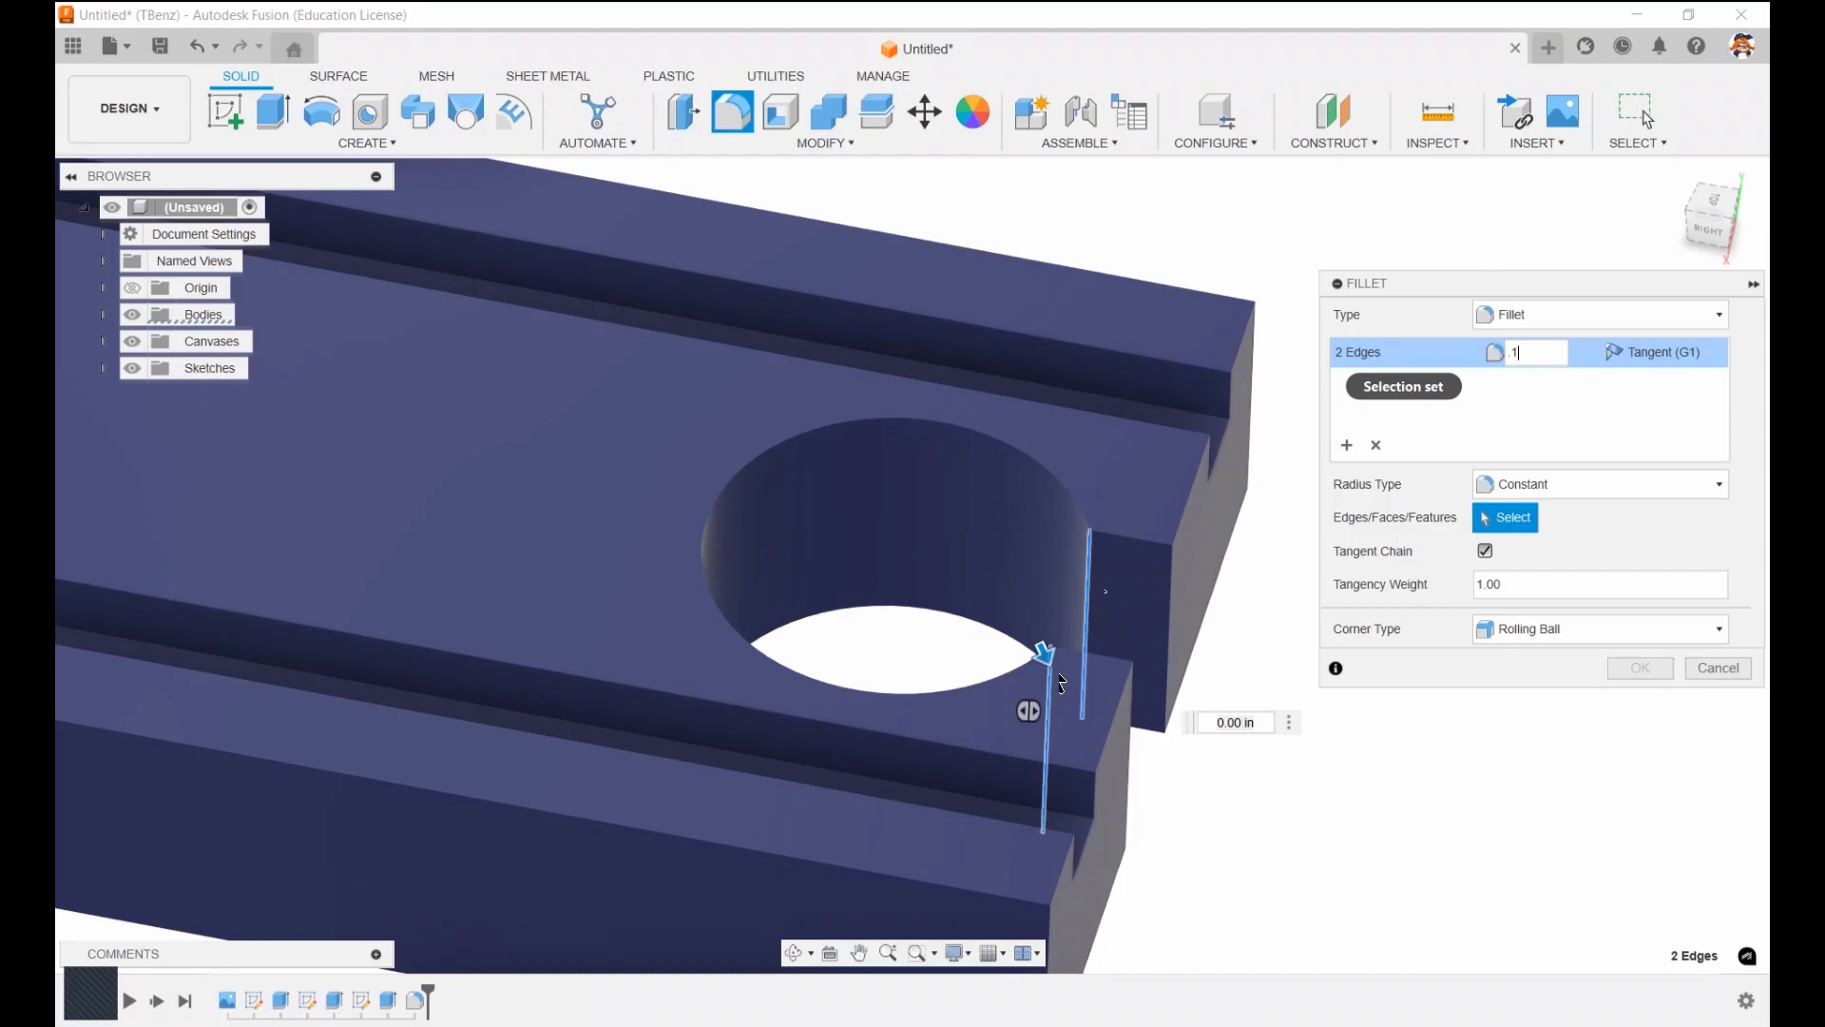
{"action": "type", "text": "9"}
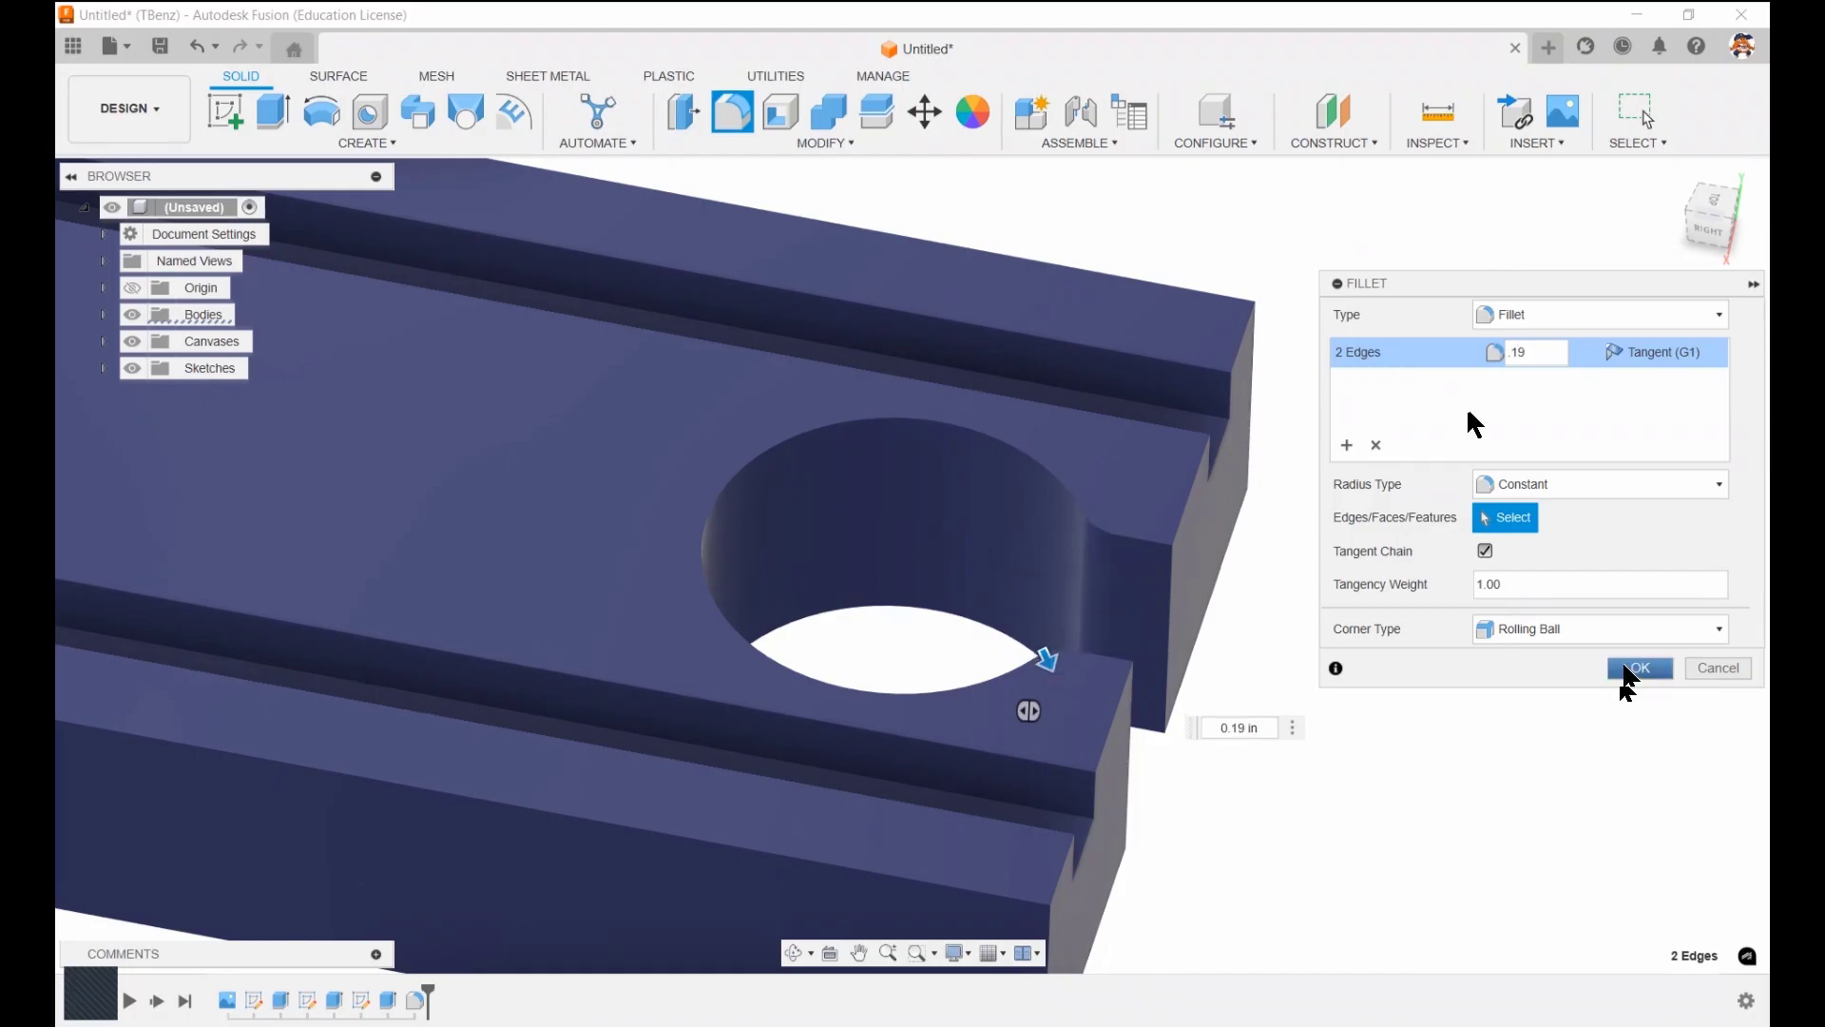
{"action": "left_click", "coordinate": [1627, 670]}
Suppress the Track A canvas feature in the design history
{"action": "key", "text": "F6"}
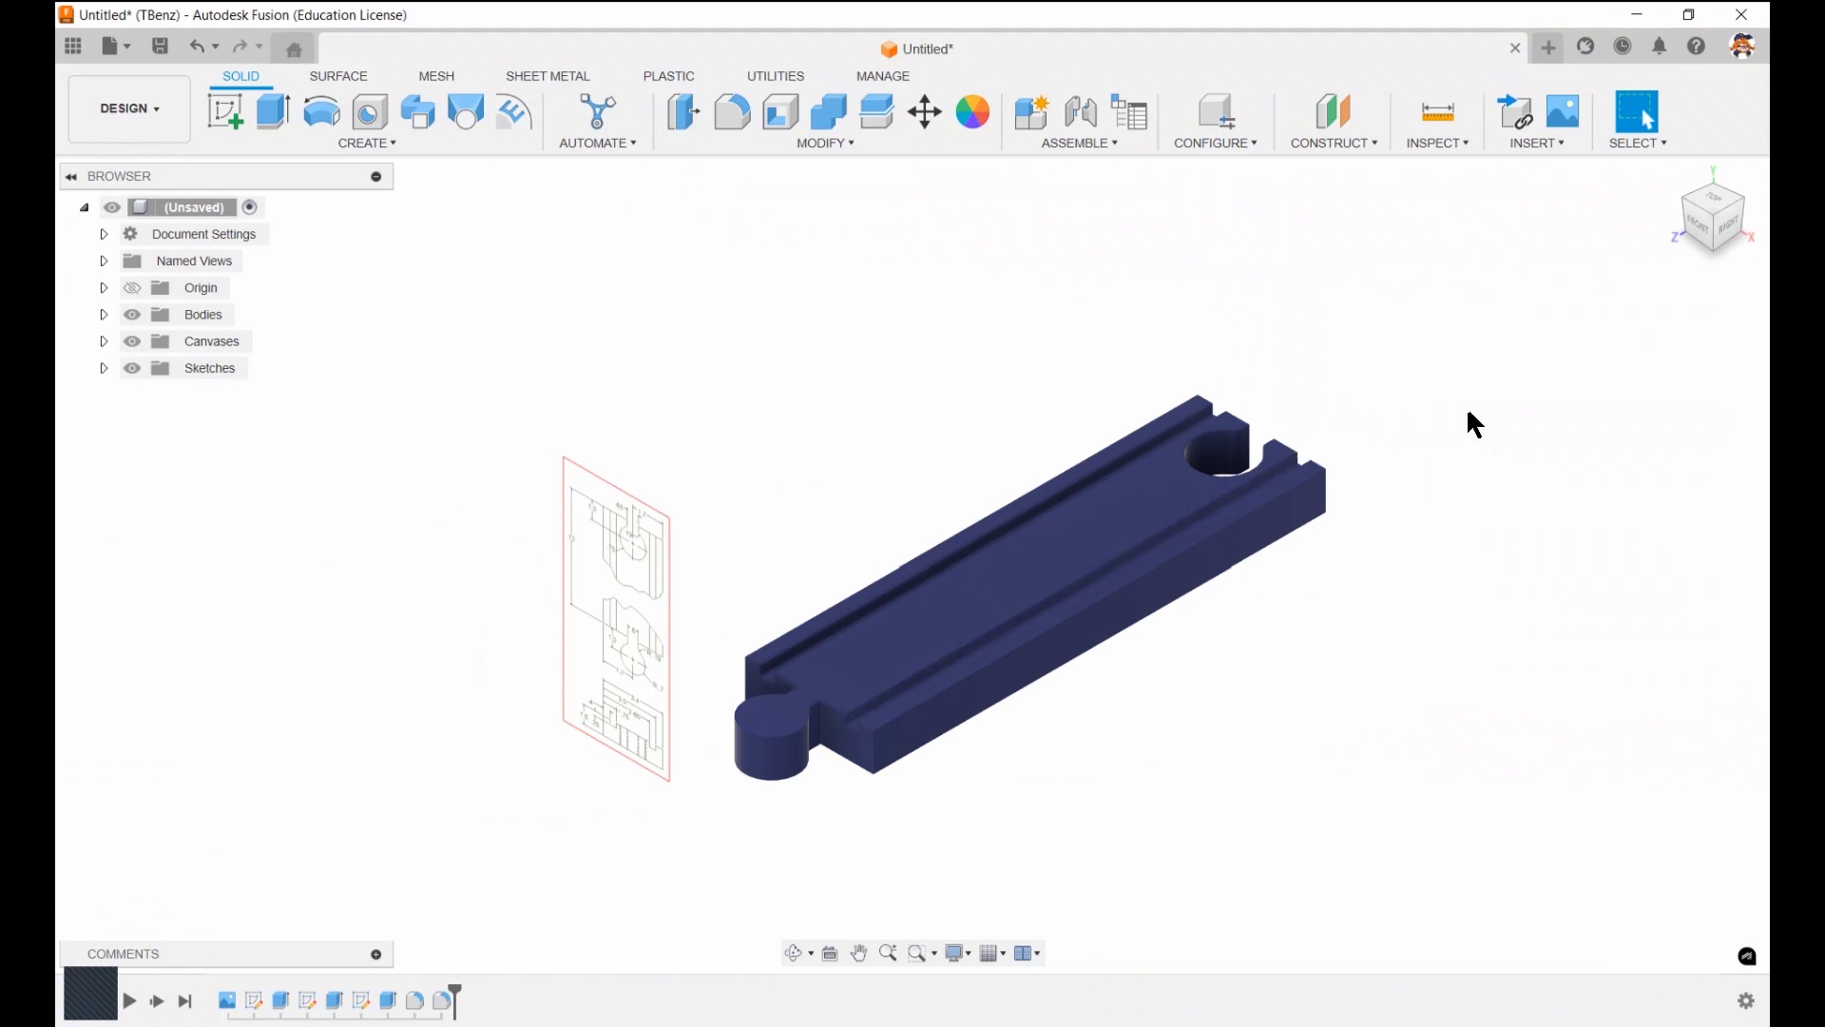
{"action": "right_click", "coordinate": [227, 1000]}
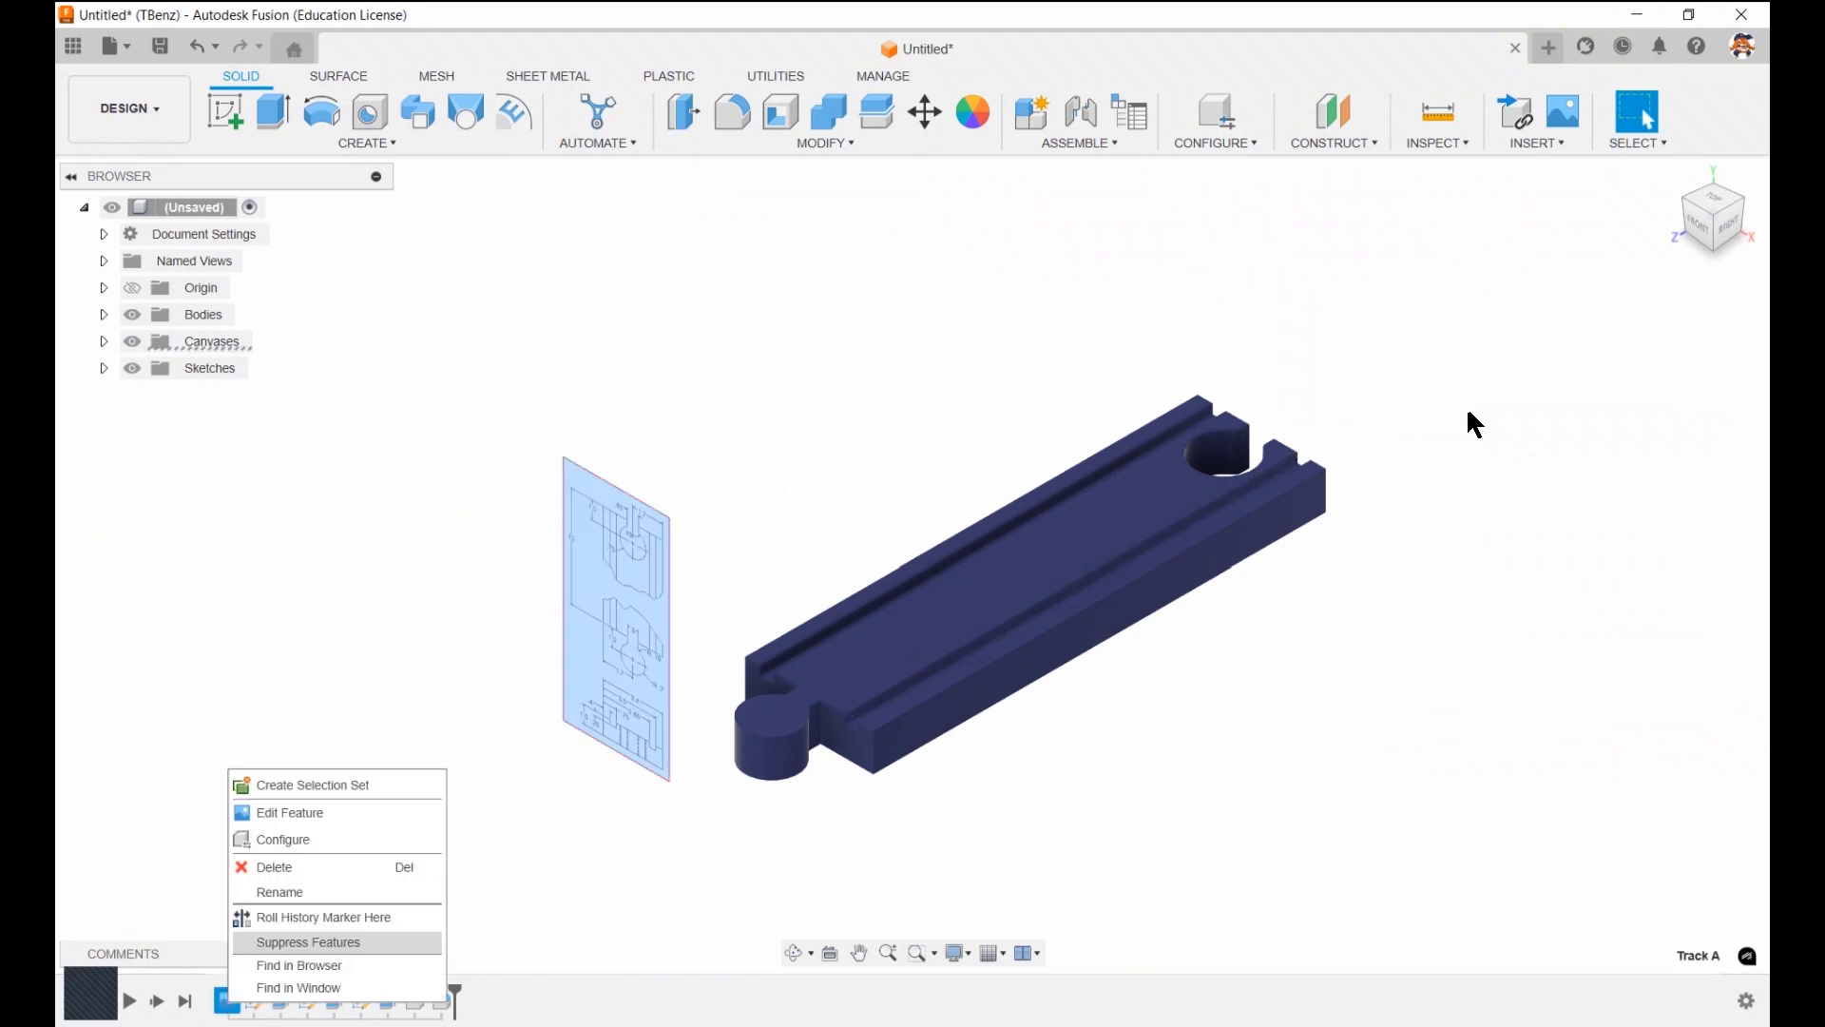
{"action": "left_click", "coordinate": [308, 942]}
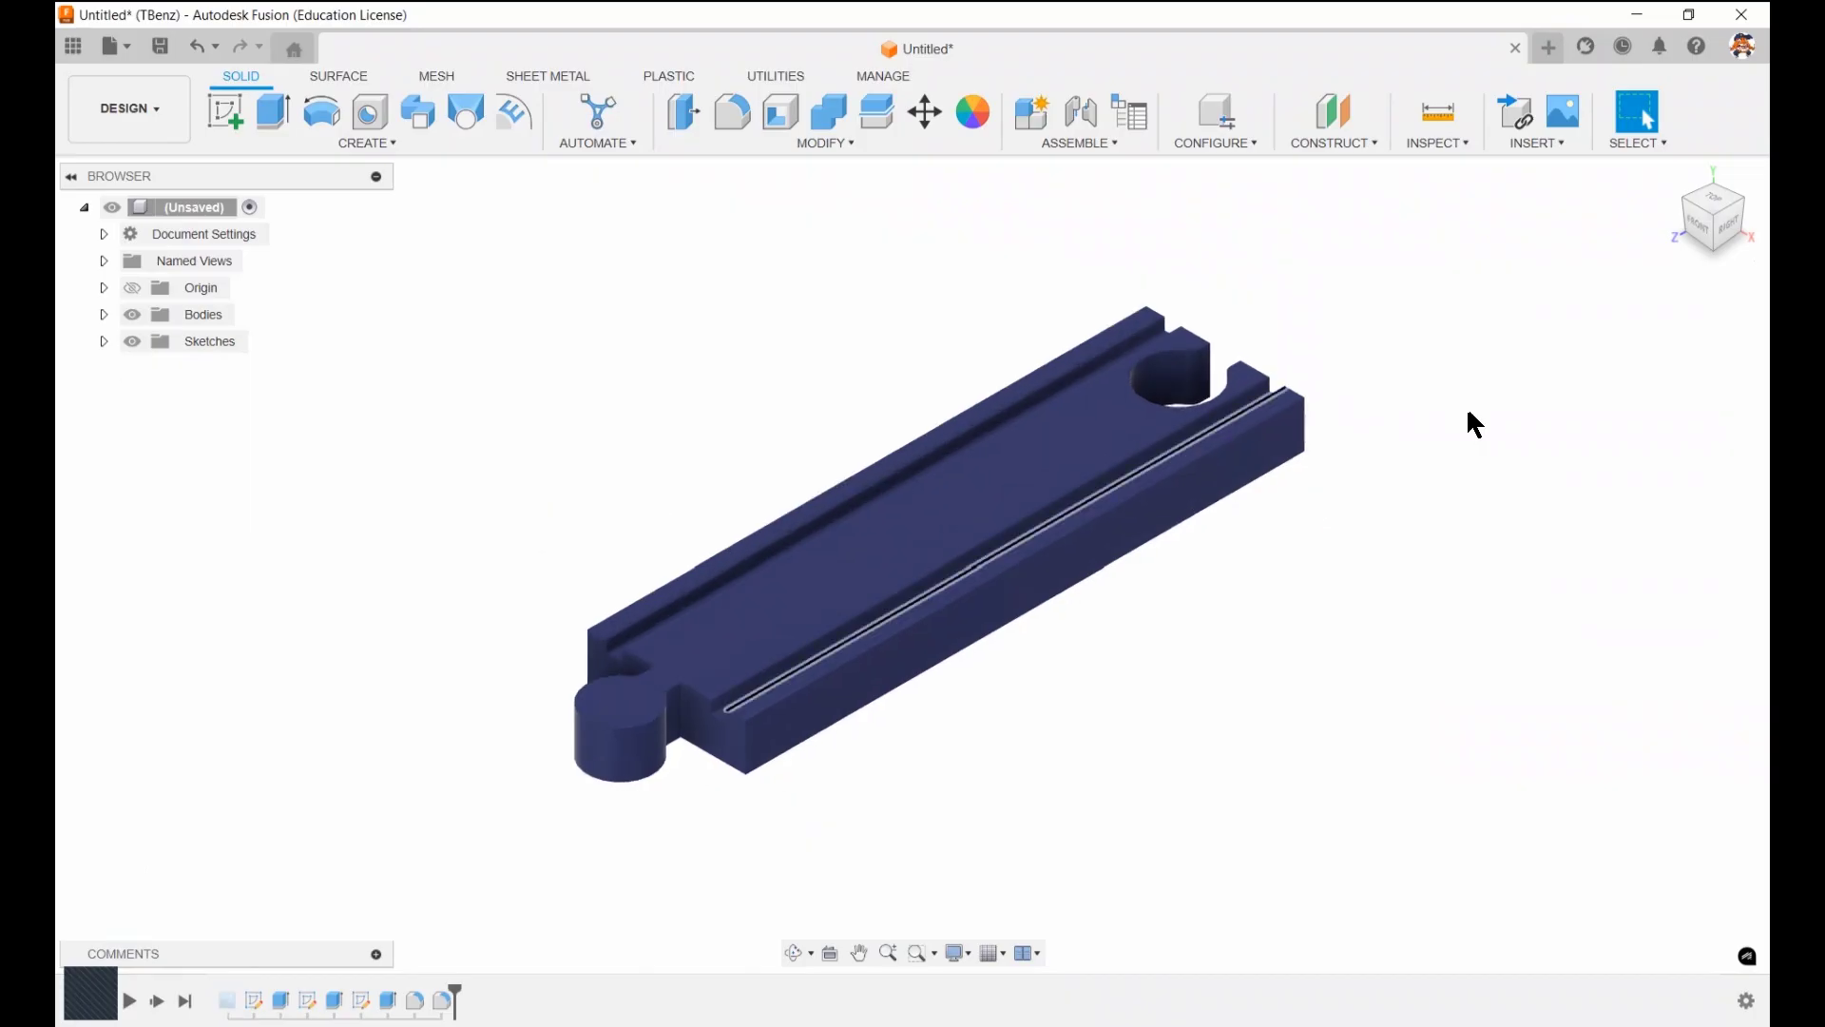
Save the design as Straight Track in the Toy Train location
{"action": "left_click", "coordinate": [161, 47]}
{"action": "type", "text": "Straight Track"}
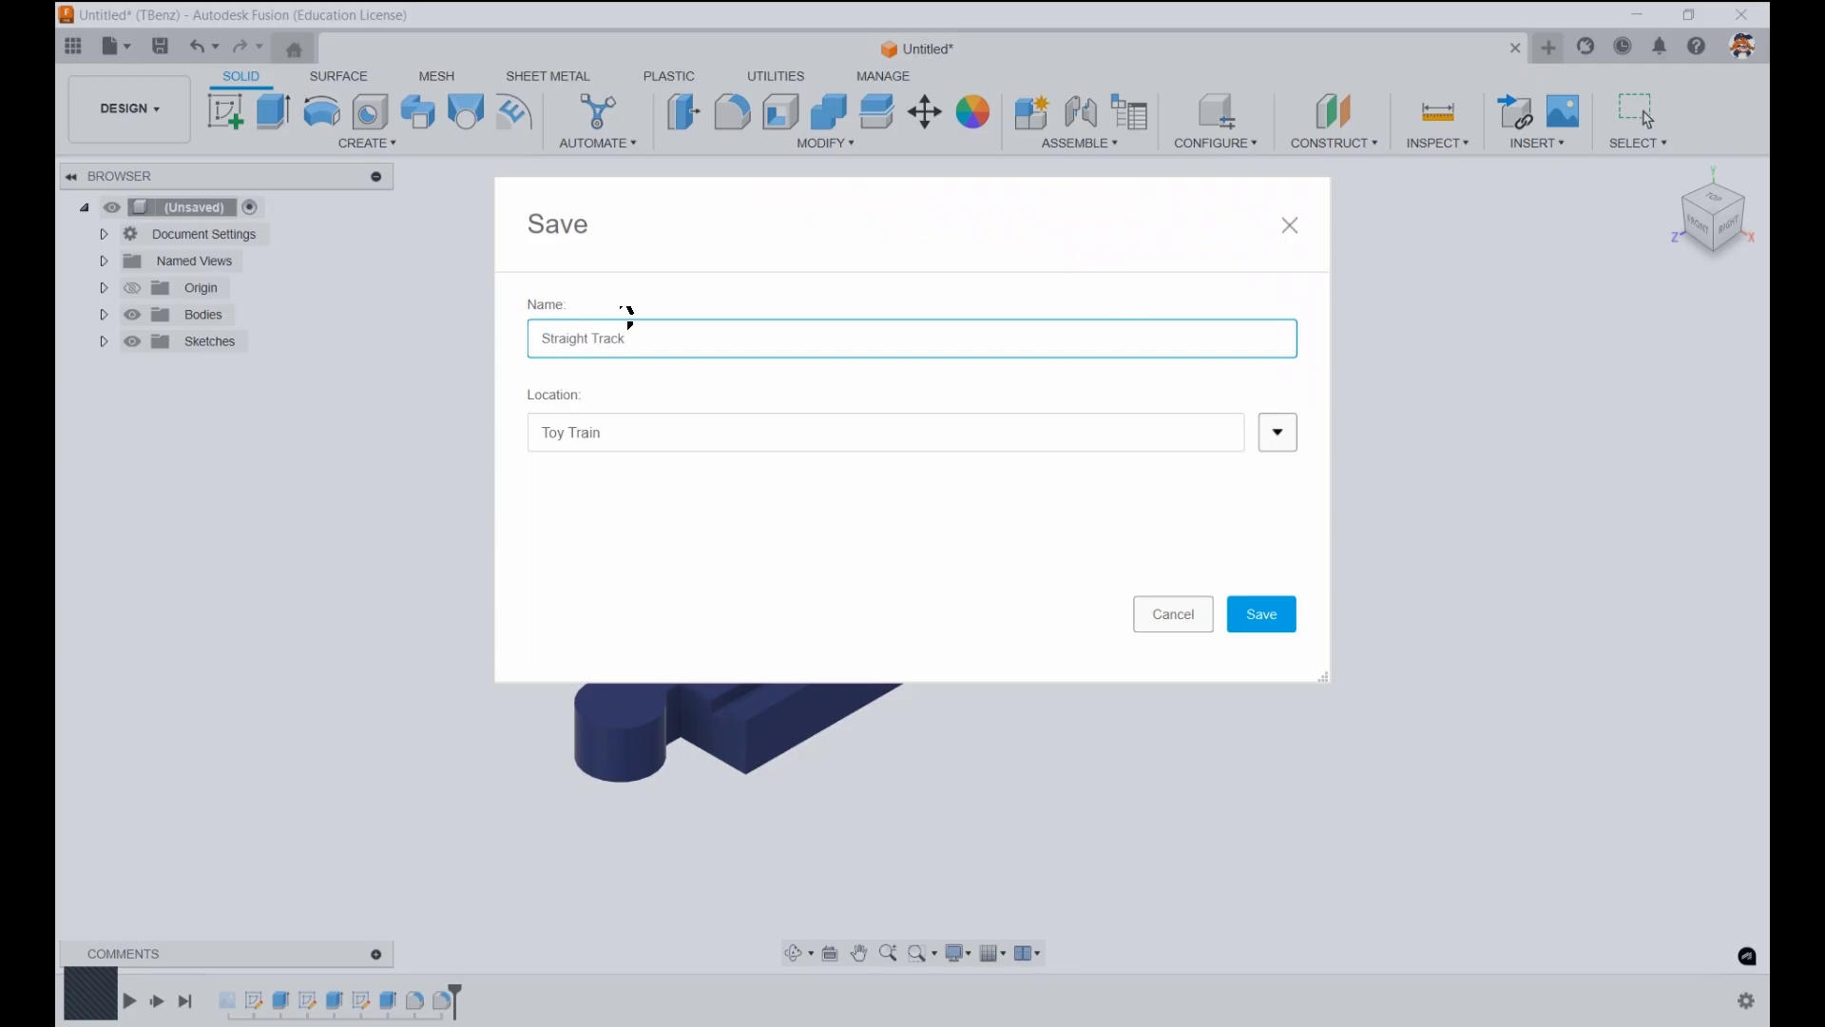
{"action": "left_click", "coordinate": [1291, 622]}
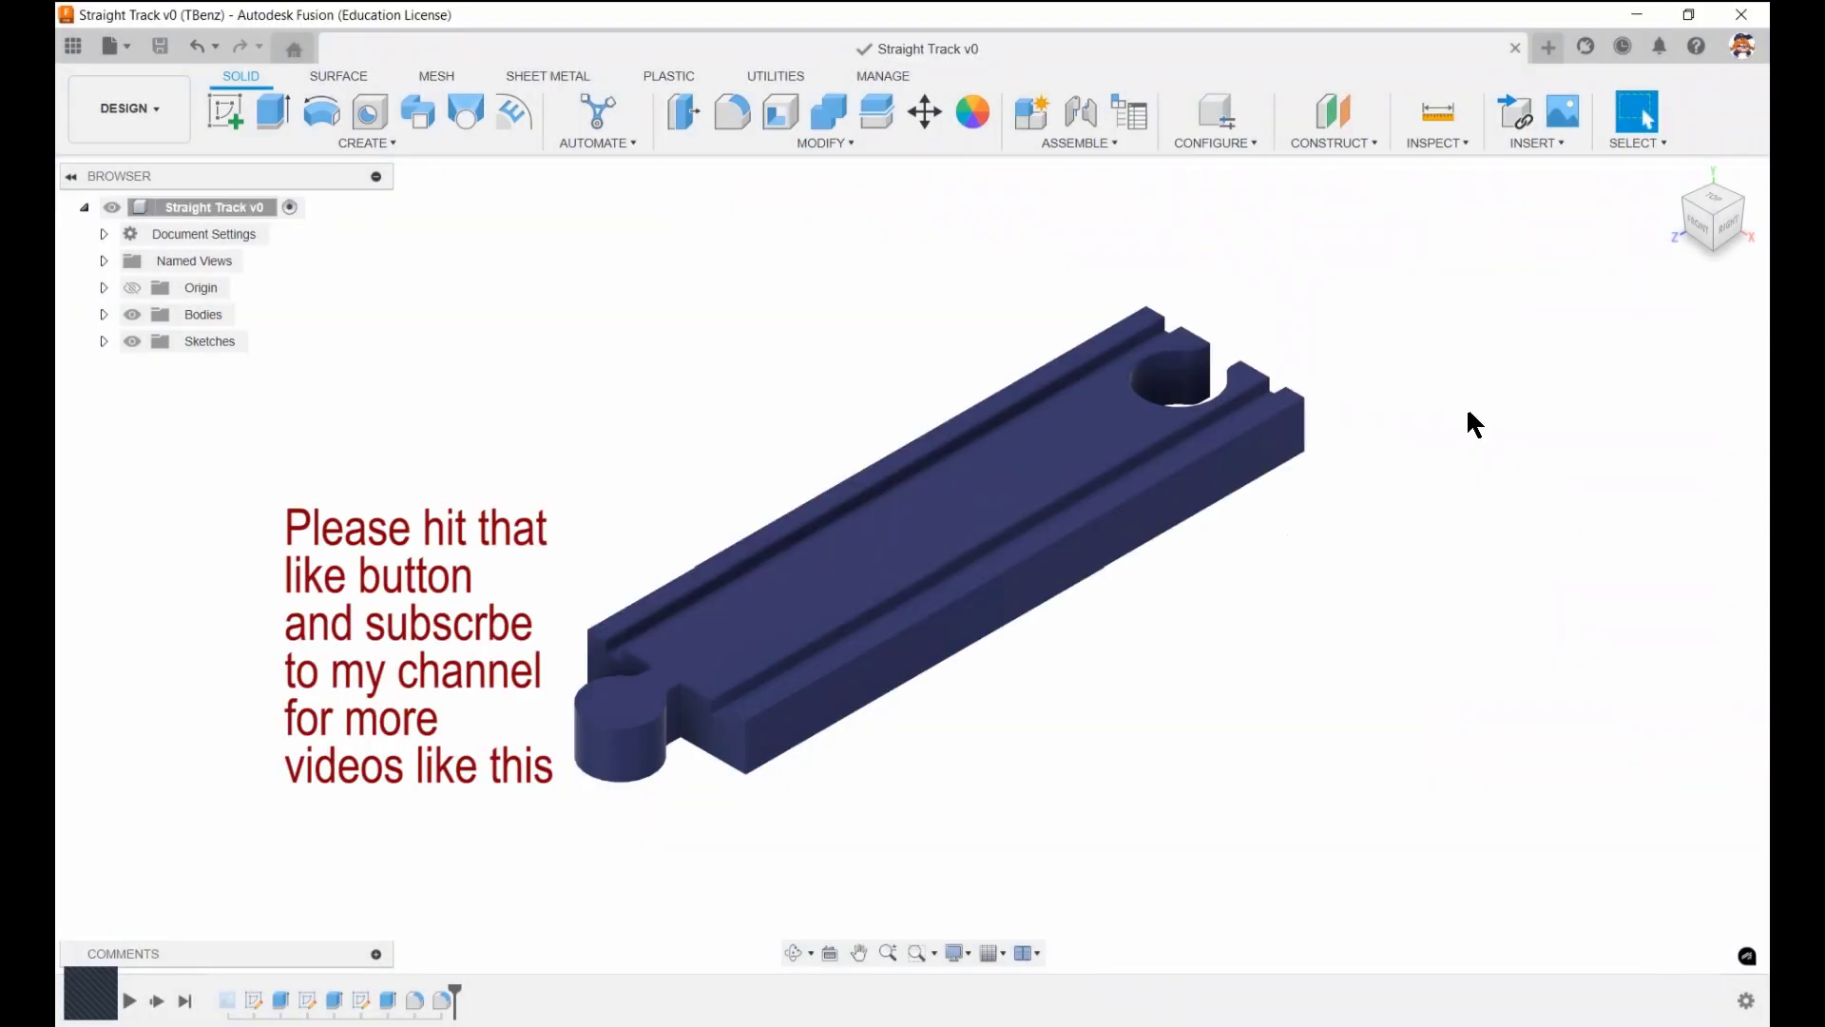